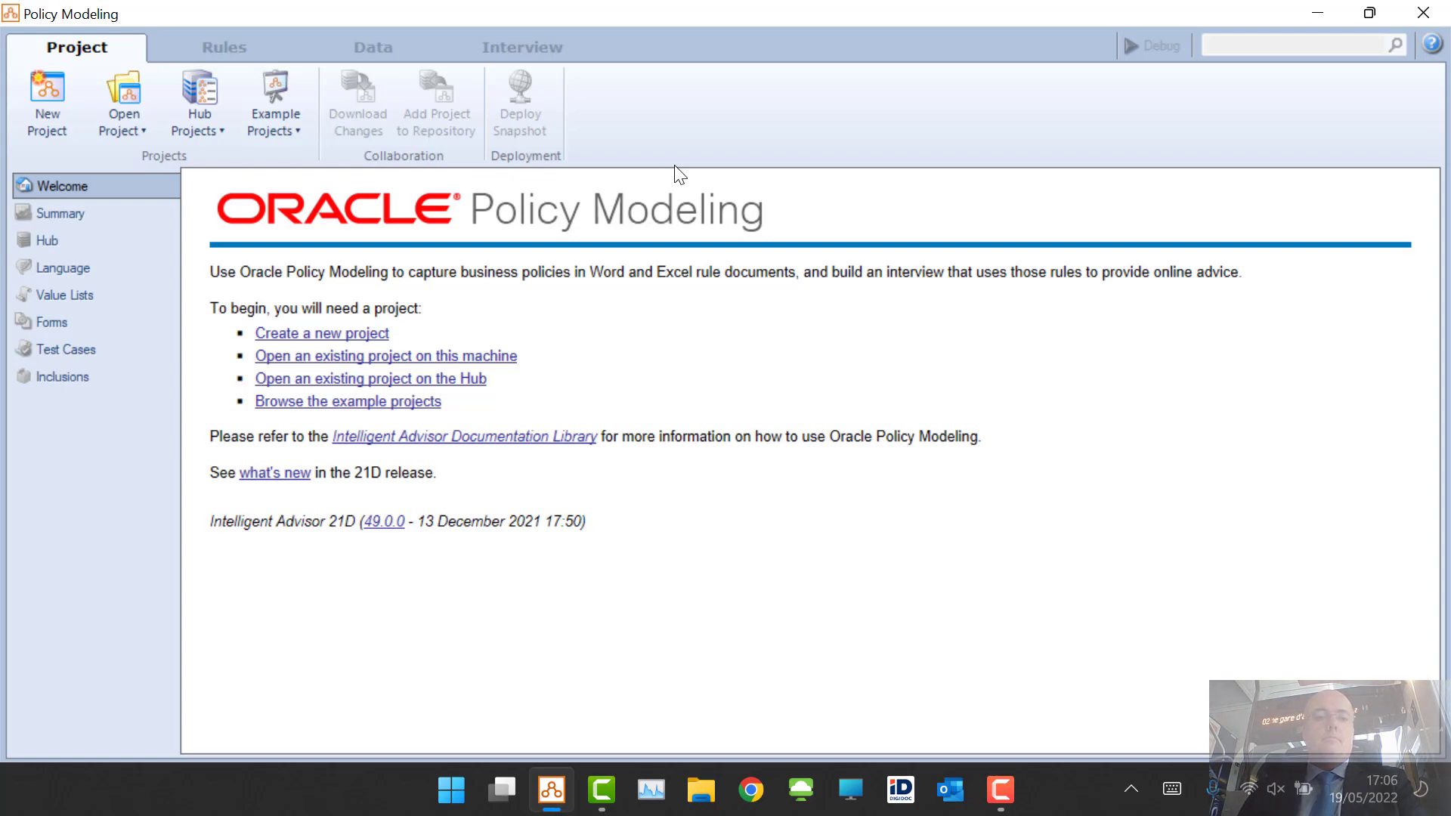
Step: Open the Insurance Picker example project, replacing the existing project copy in the folder
left_click(282, 109)
scroll(382, 287, "down", 5)
scroll(382, 291, "down", 10)
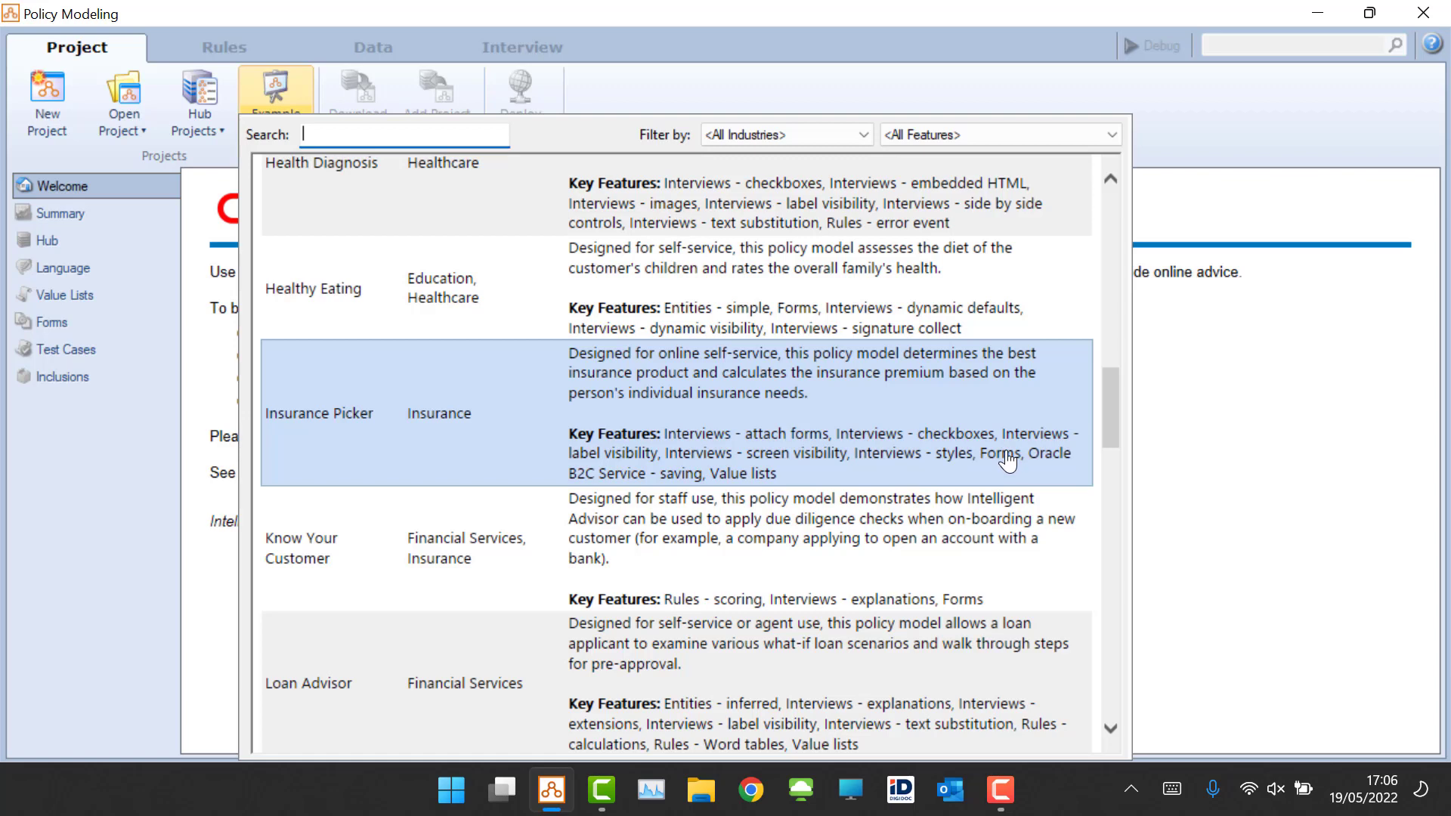
double_click(866, 396)
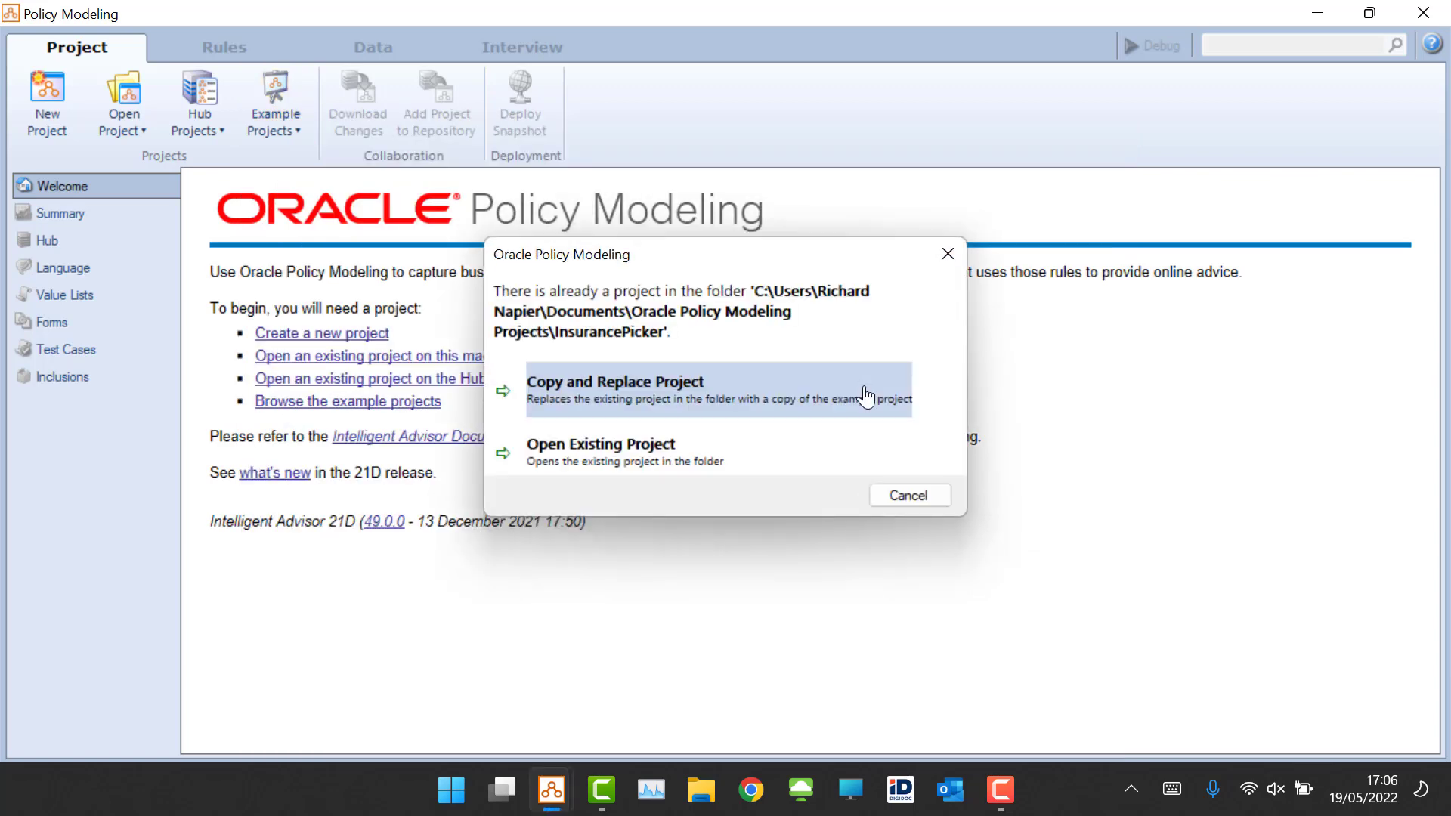
left_click(865, 396)
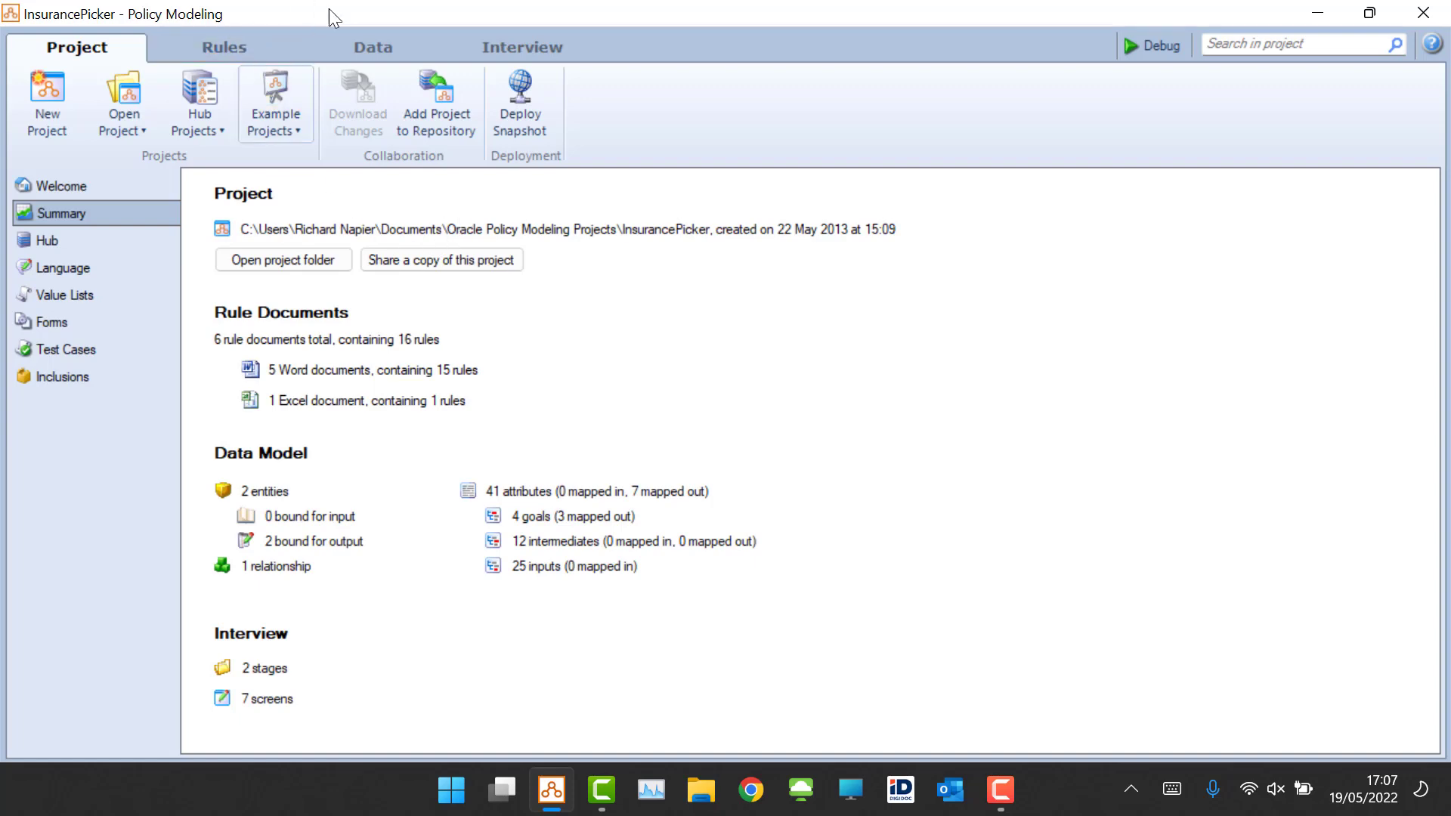
Step: Examine the data model's entities and their attributes, including the task entity's names and mapped-out fields
left_click(374, 48)
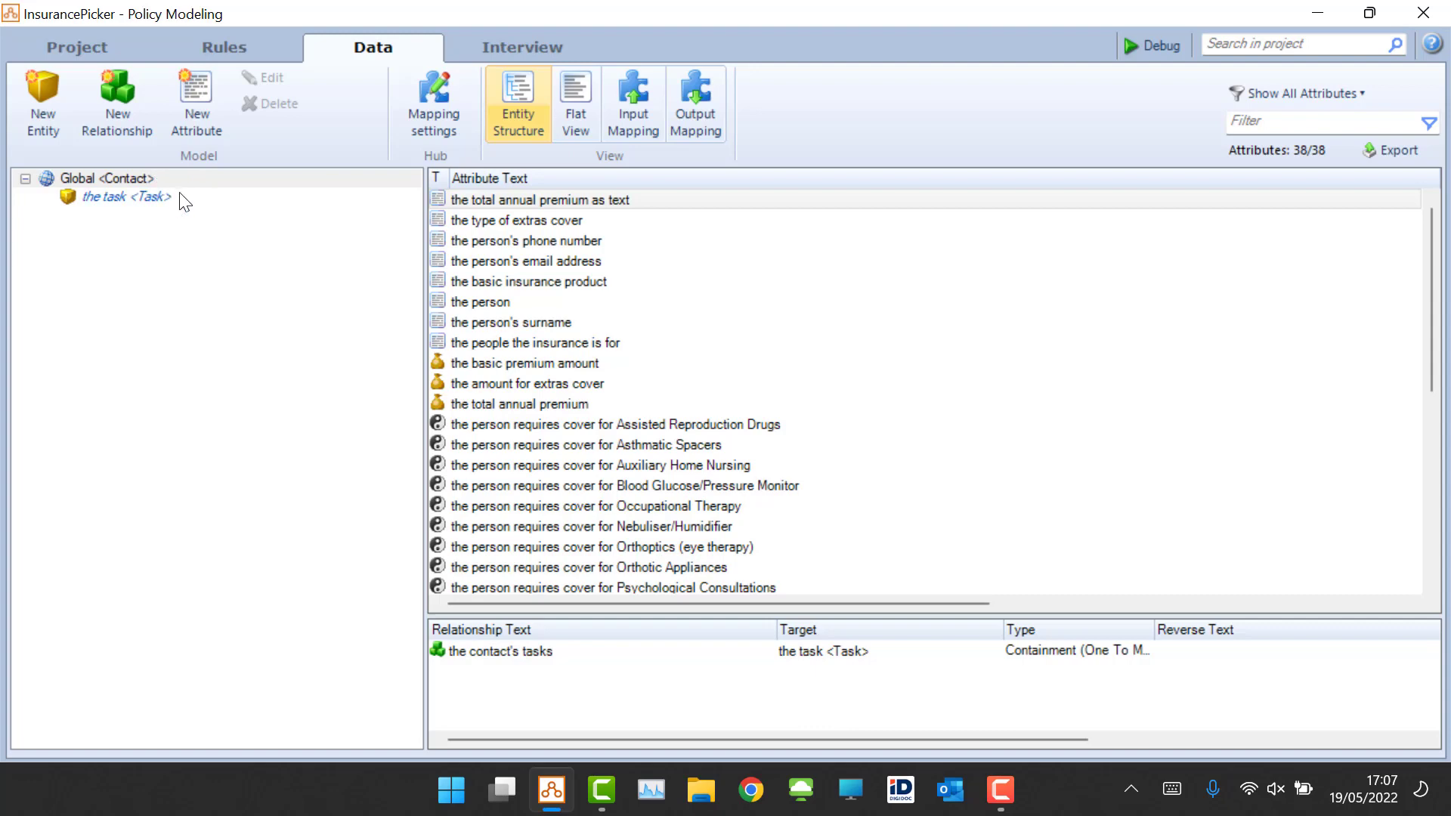
left_click(105, 198)
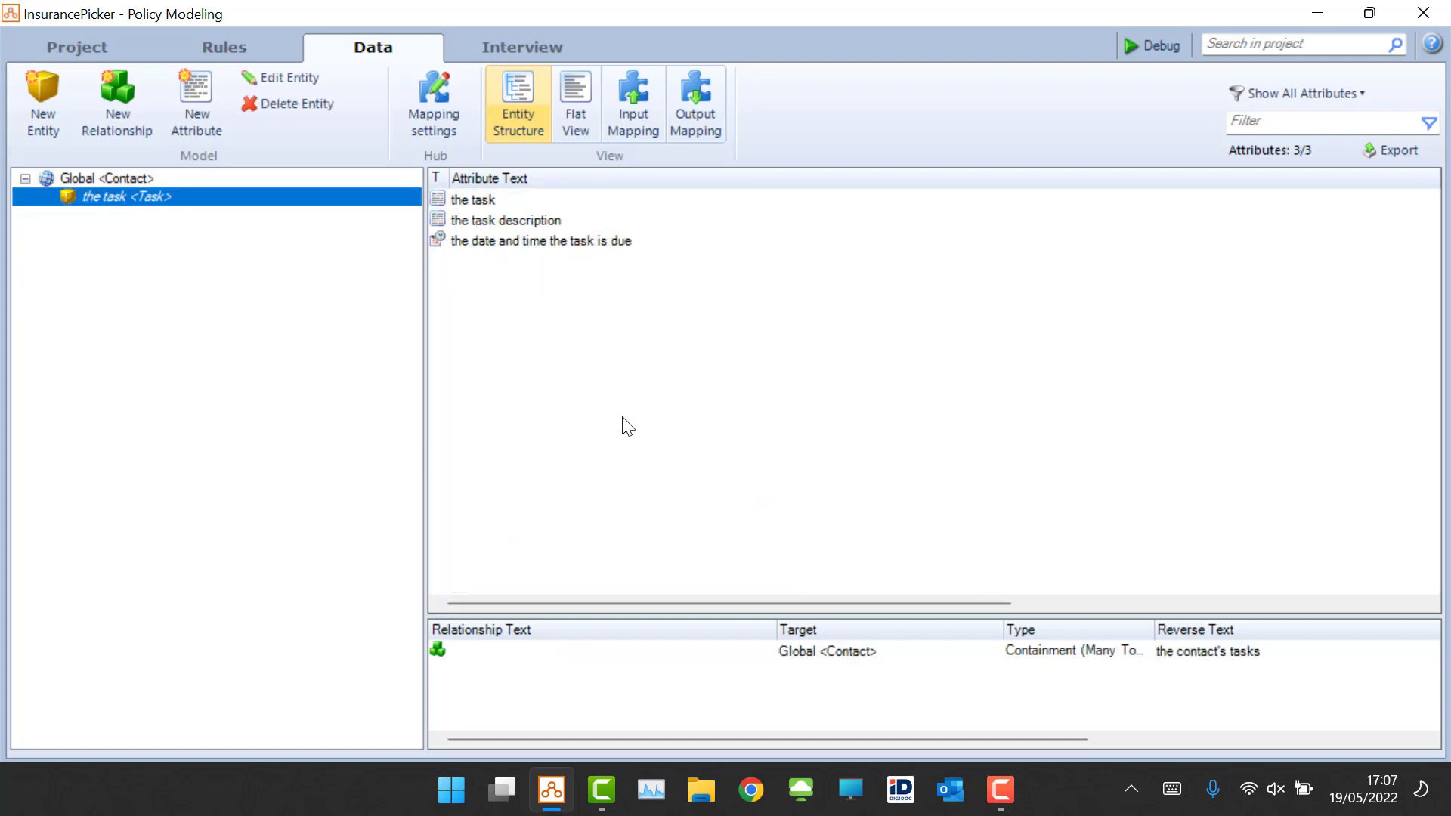
left_click_drag(988, 604, 1444, 620)
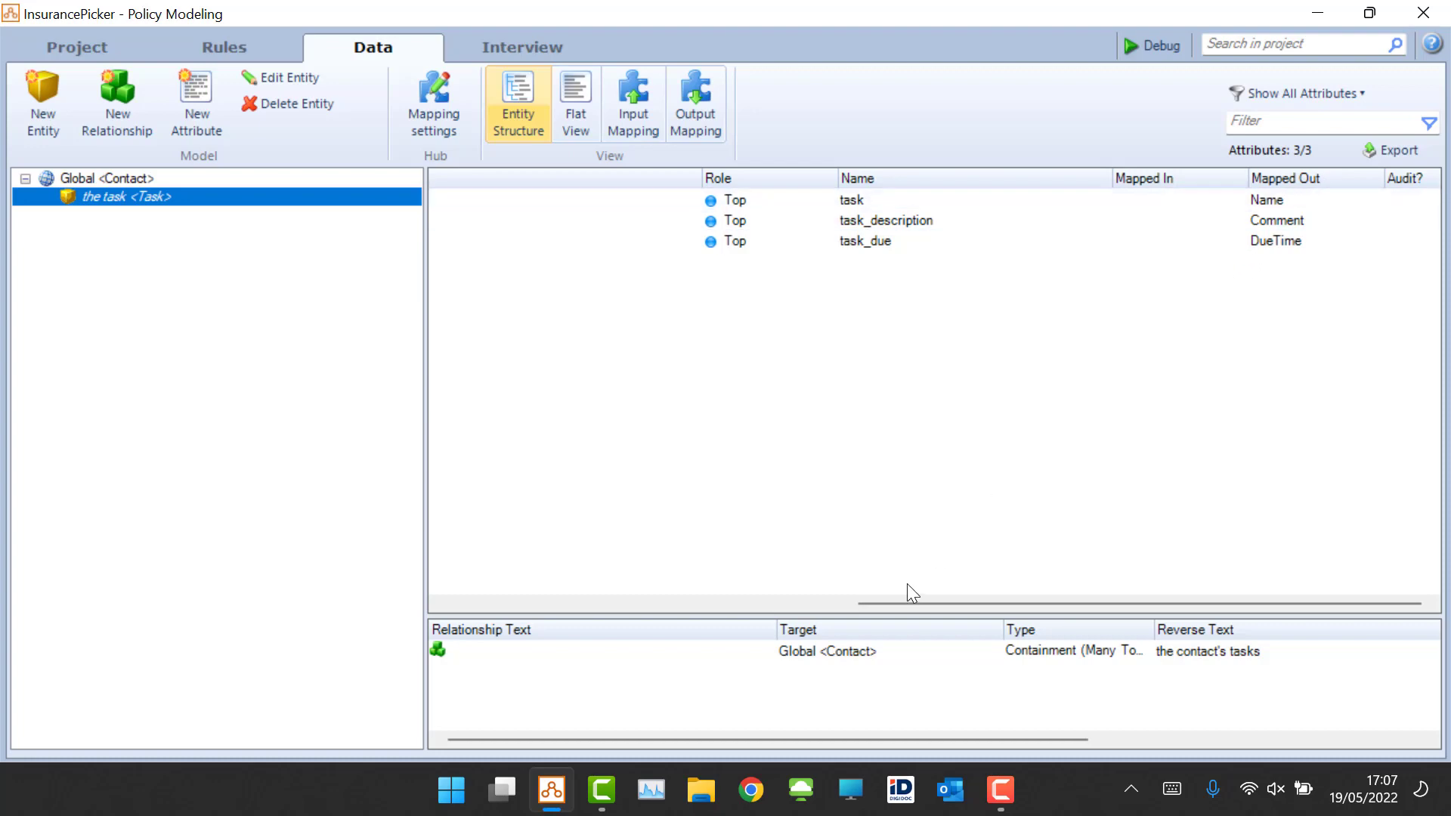
left_click_drag(858, 604, 584, 608)
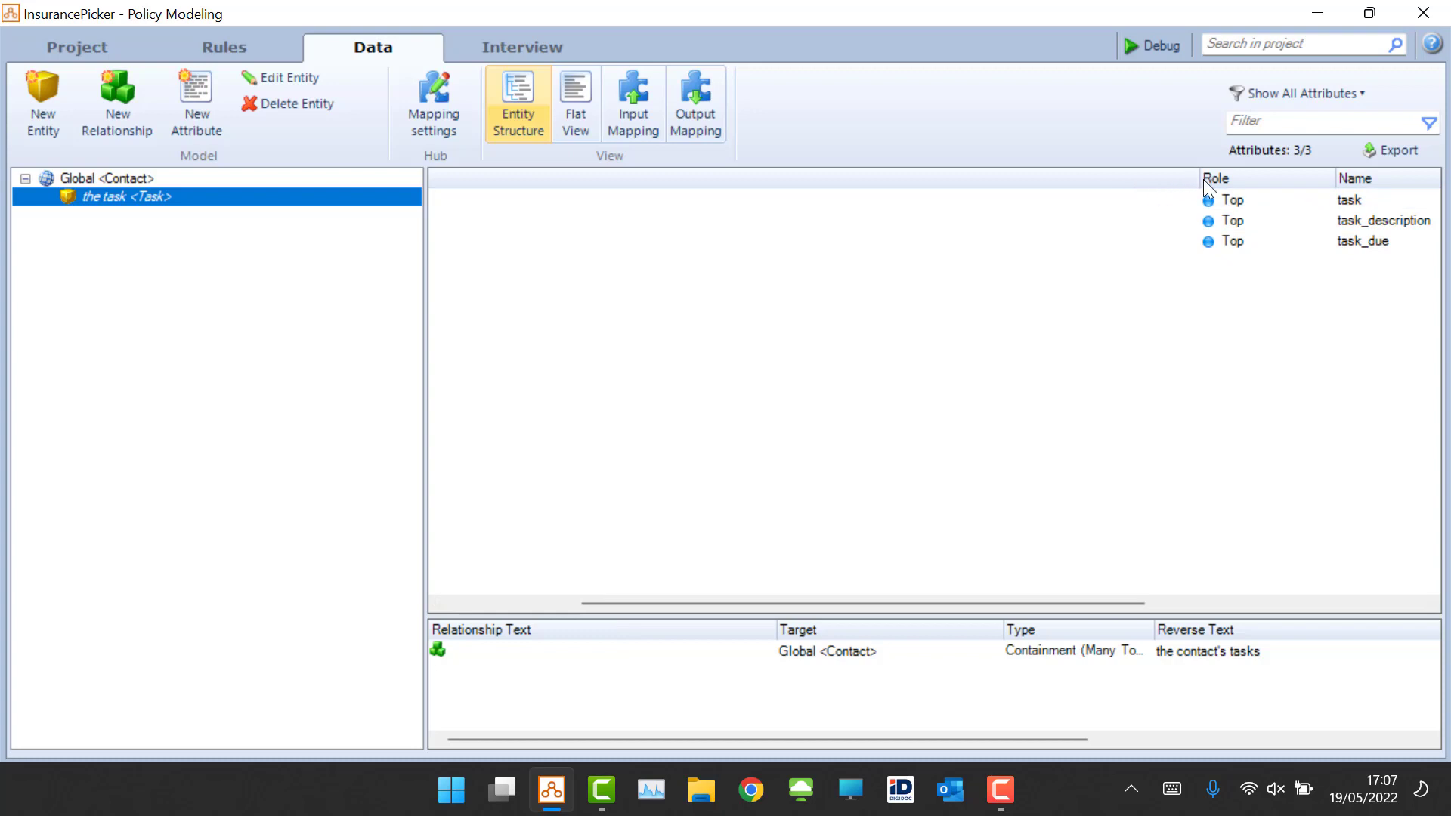
left_click_drag(1201, 179, 486, 285)
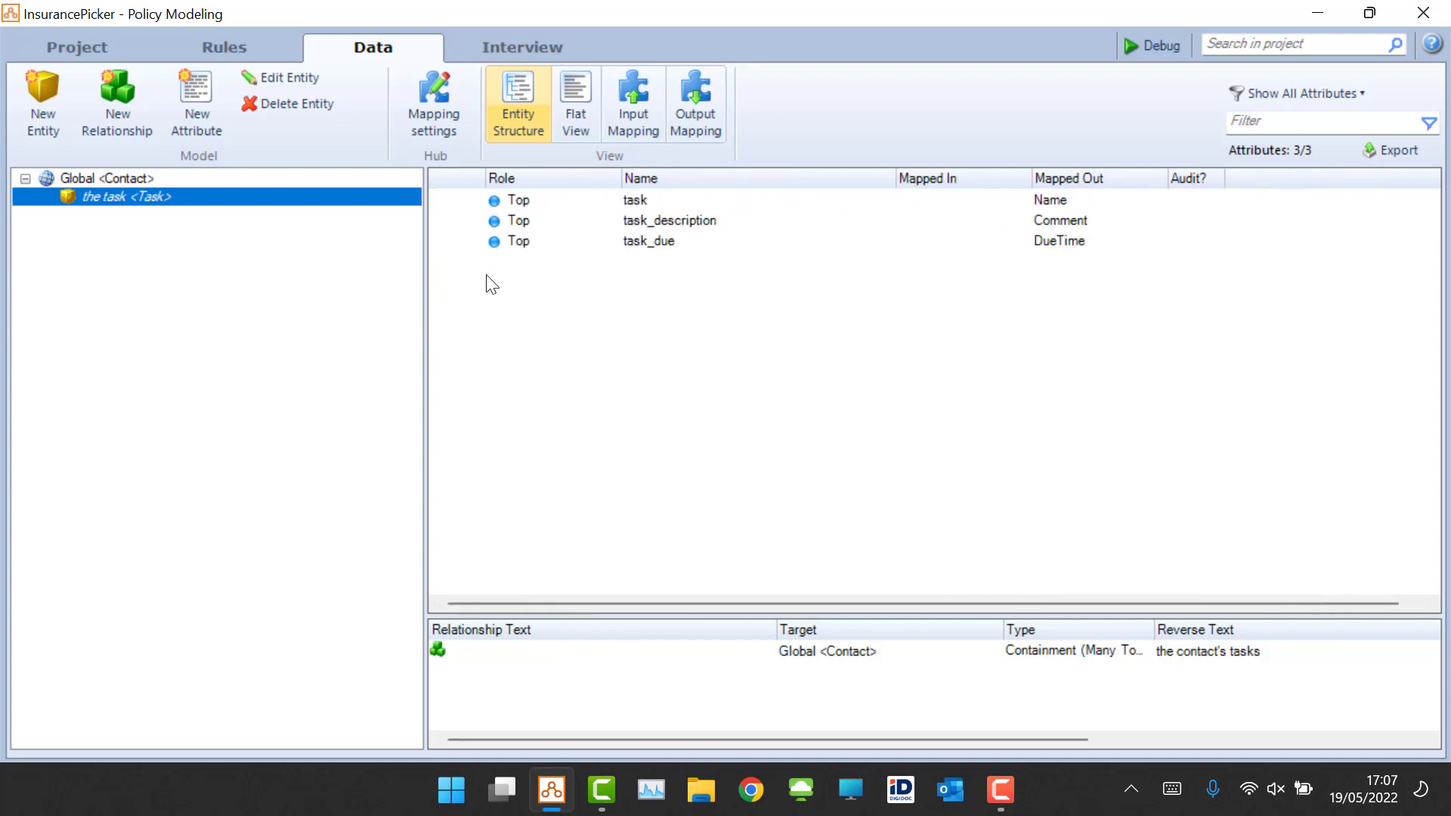
left_click(437, 603)
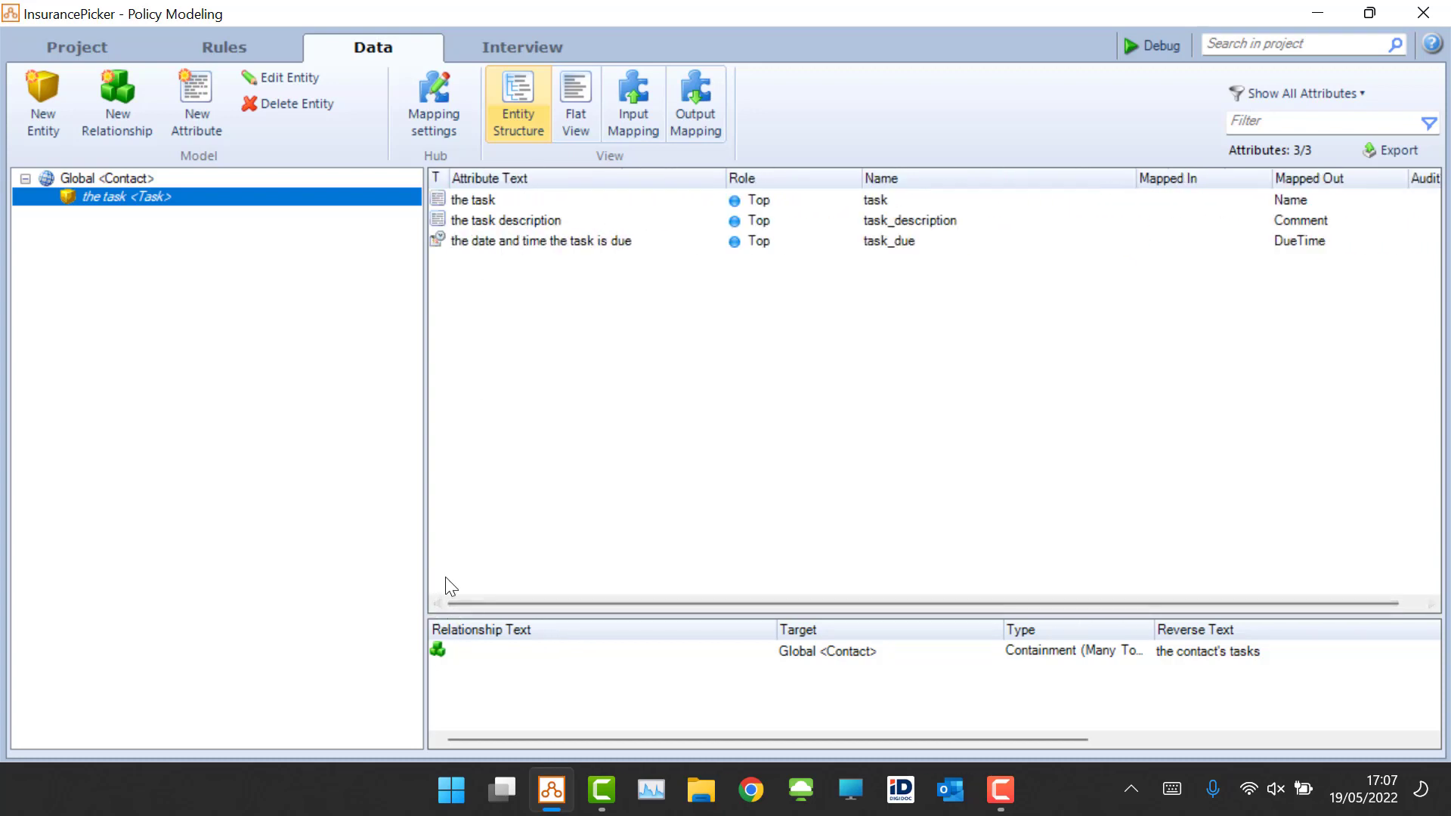
left_click(115, 179)
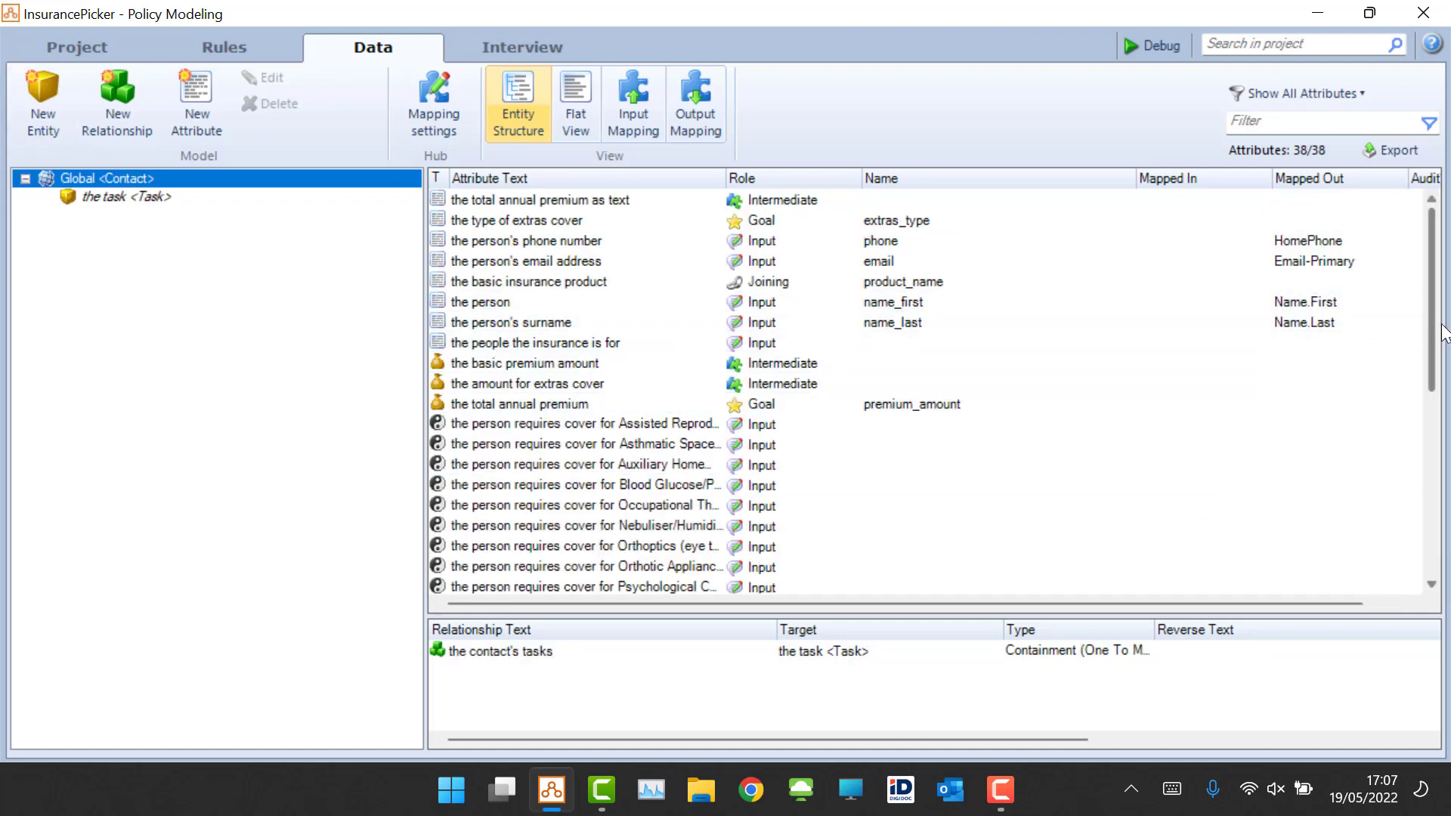
mouse_move(1436, 336)
left_mouse_down()
mouse_move(1447, 558)
mouse_move(1449, 317)
left_mouse_up()
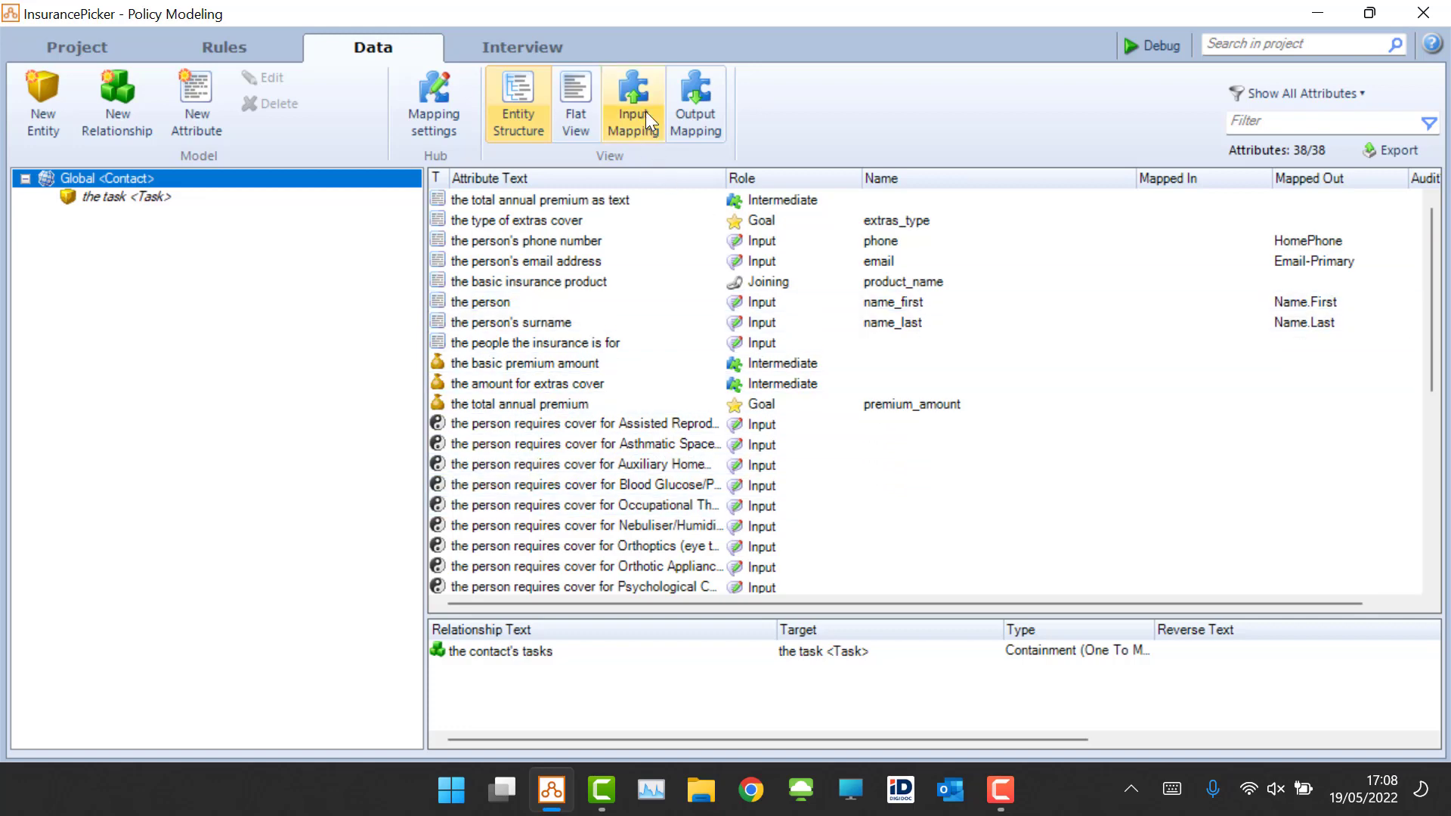
Step: Review the output mapping fields for Contact and for its Tasks entity
left_click(695, 107)
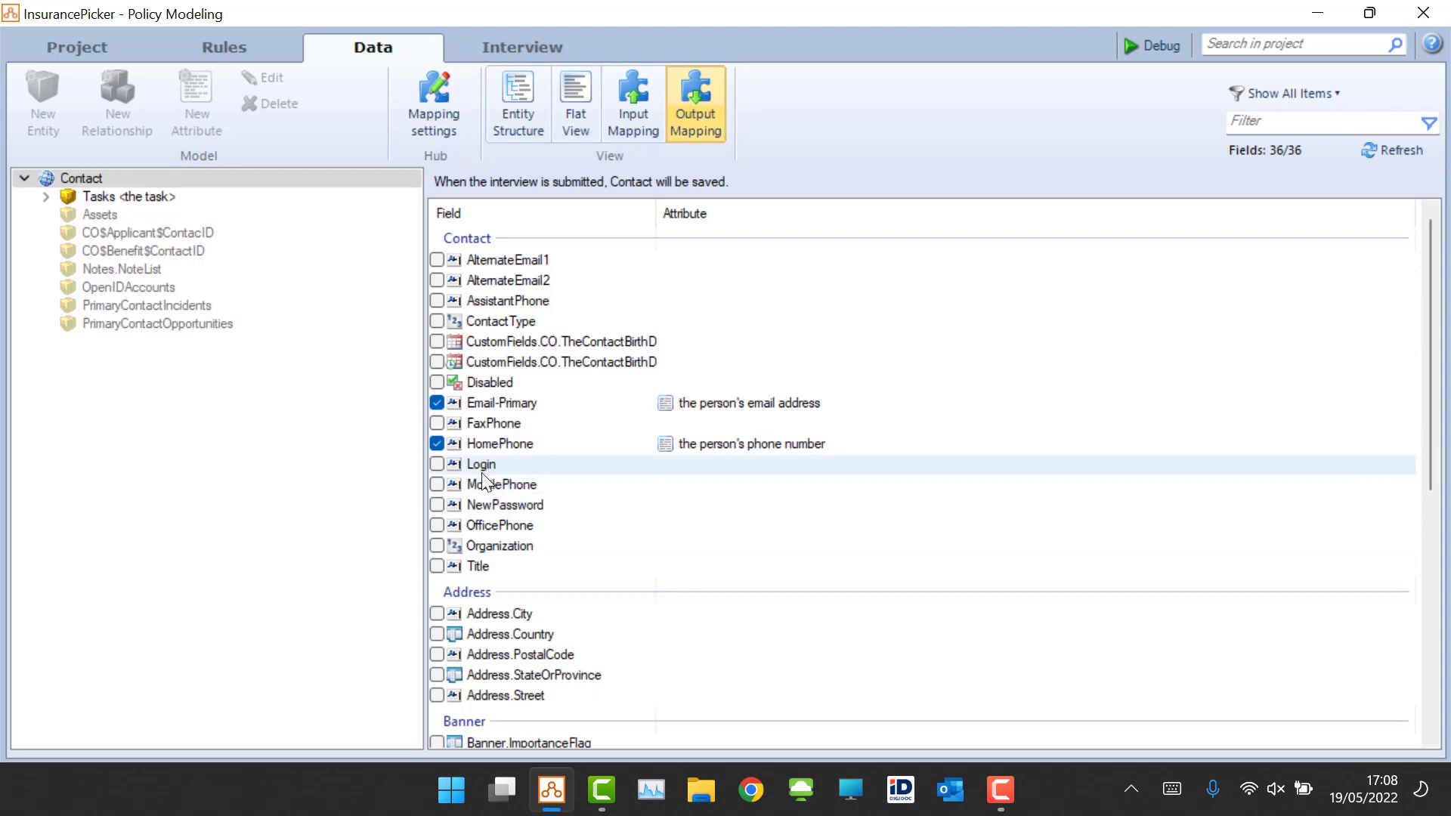
scroll(586, 404, "down", 3)
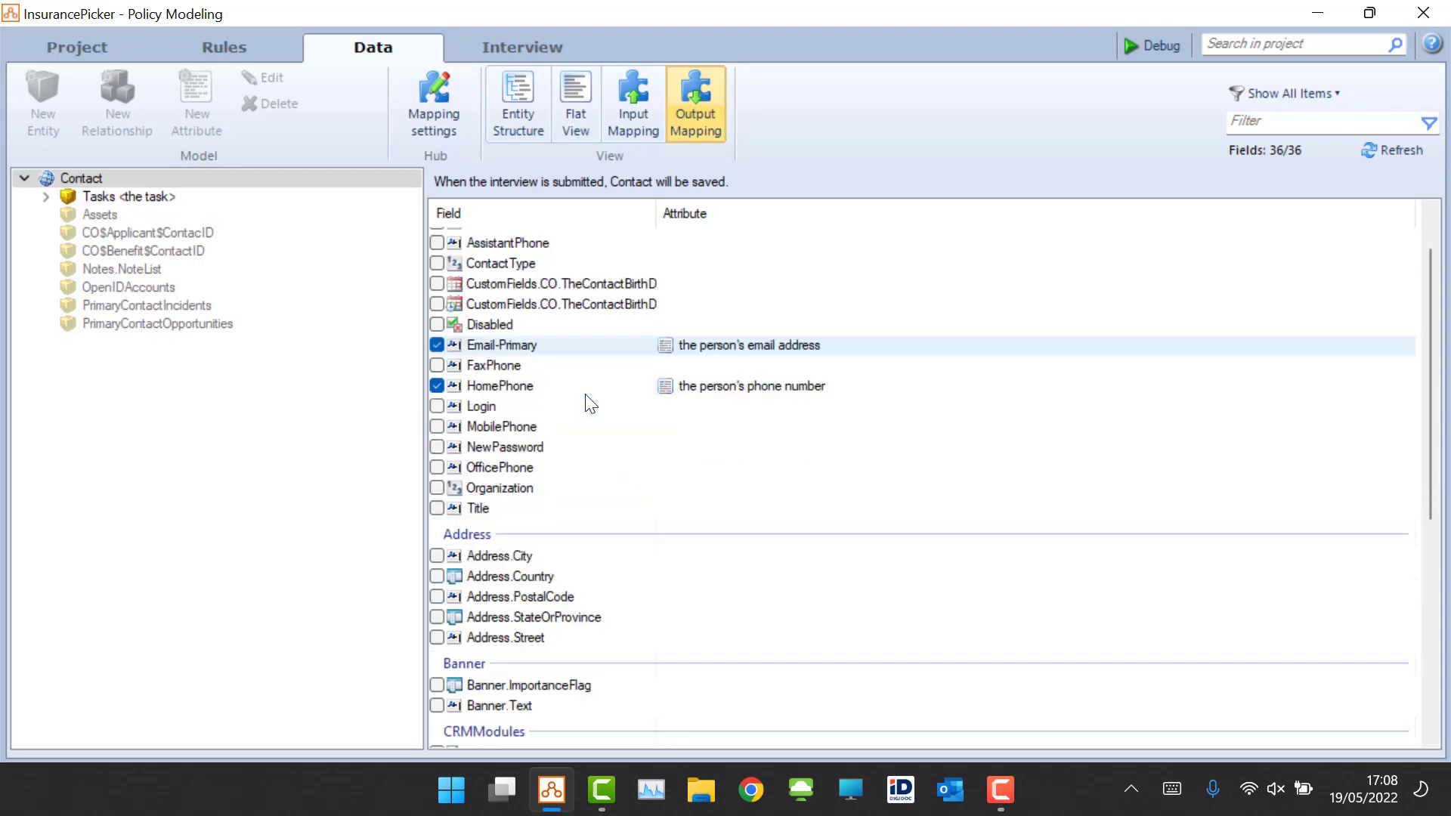
scroll(588, 411, "down", 4)
scroll(588, 411, "down", 1)
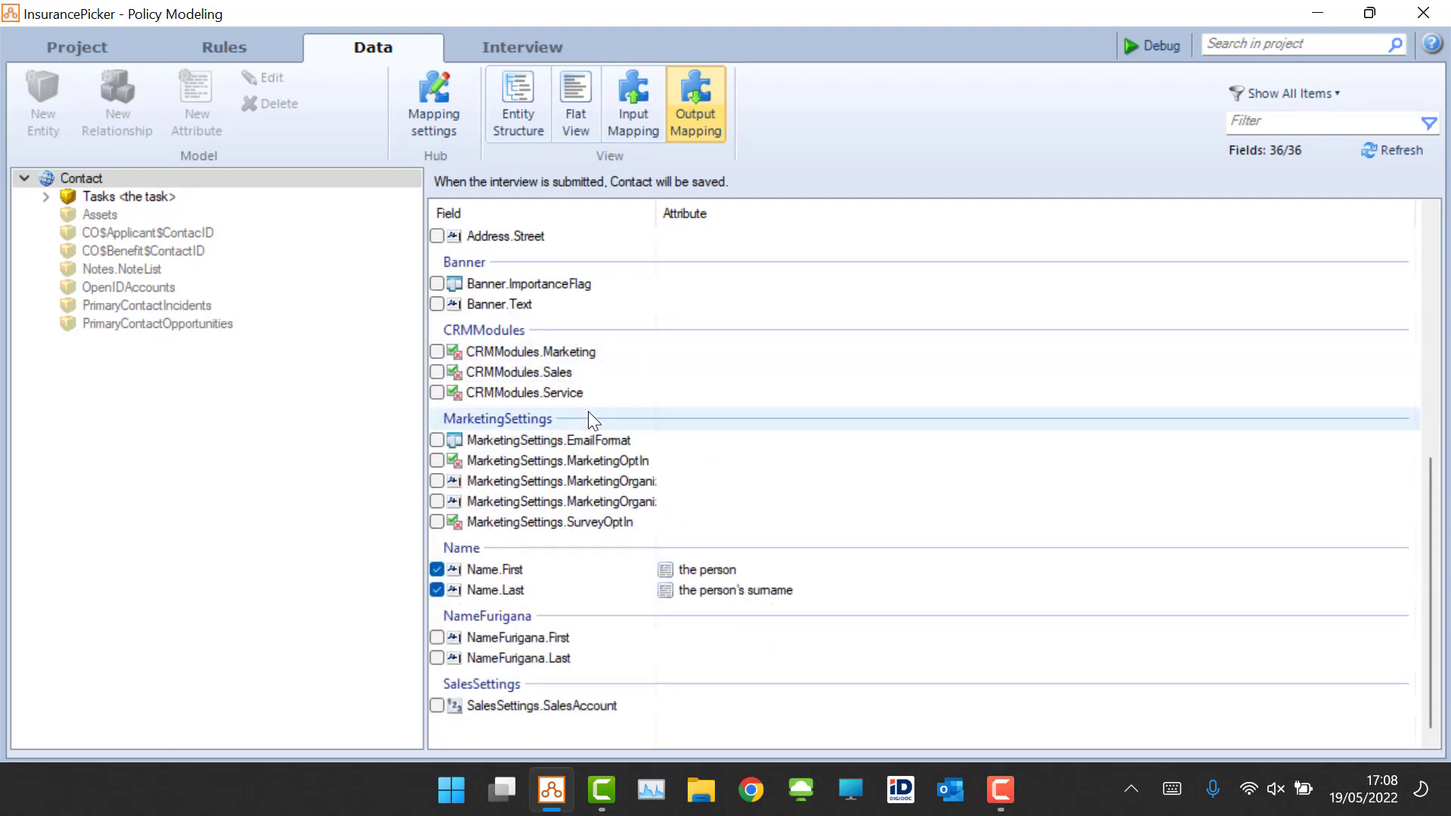
scroll(519, 641, "up", 6)
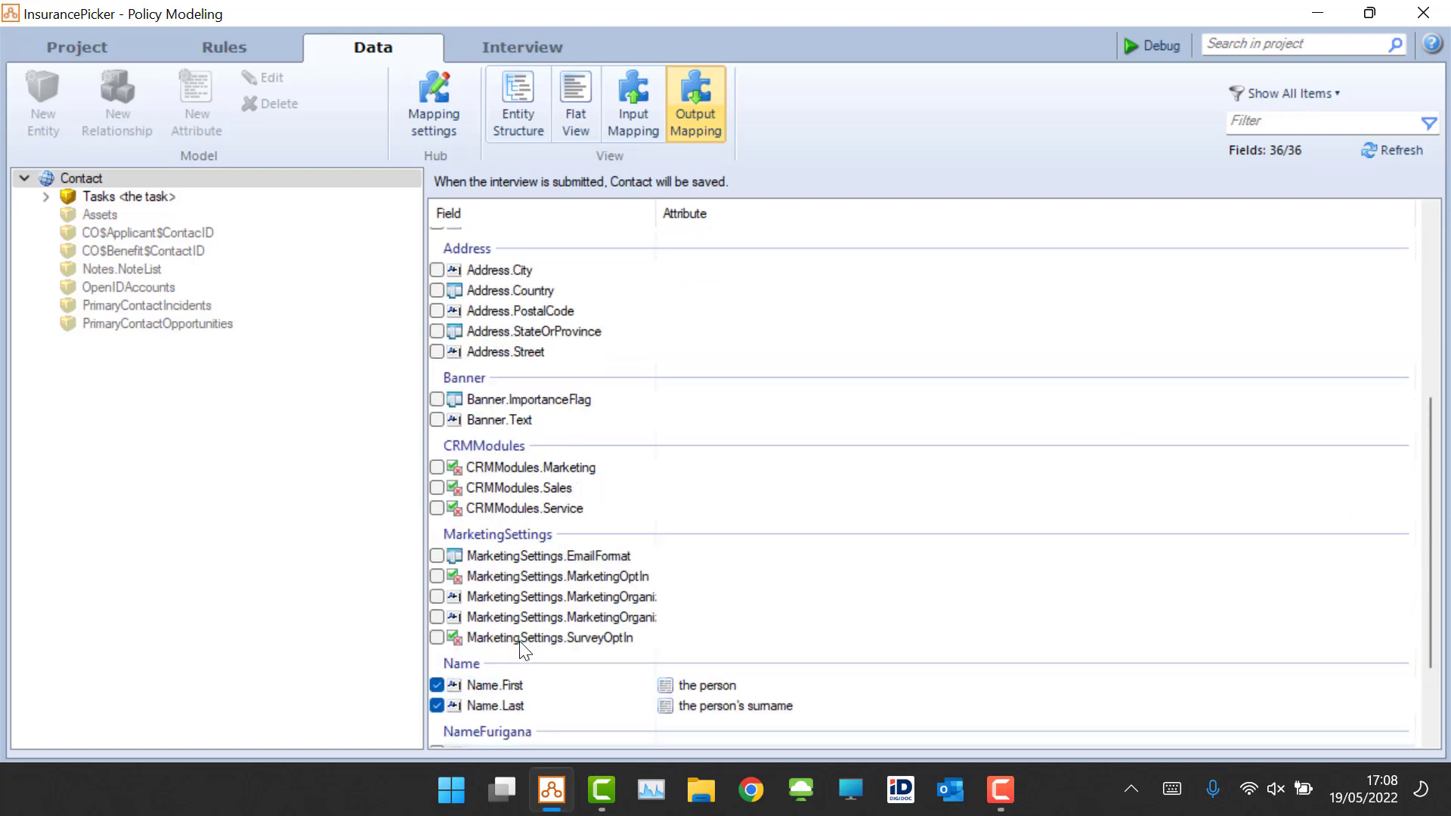
scroll(519, 650, "up", 2)
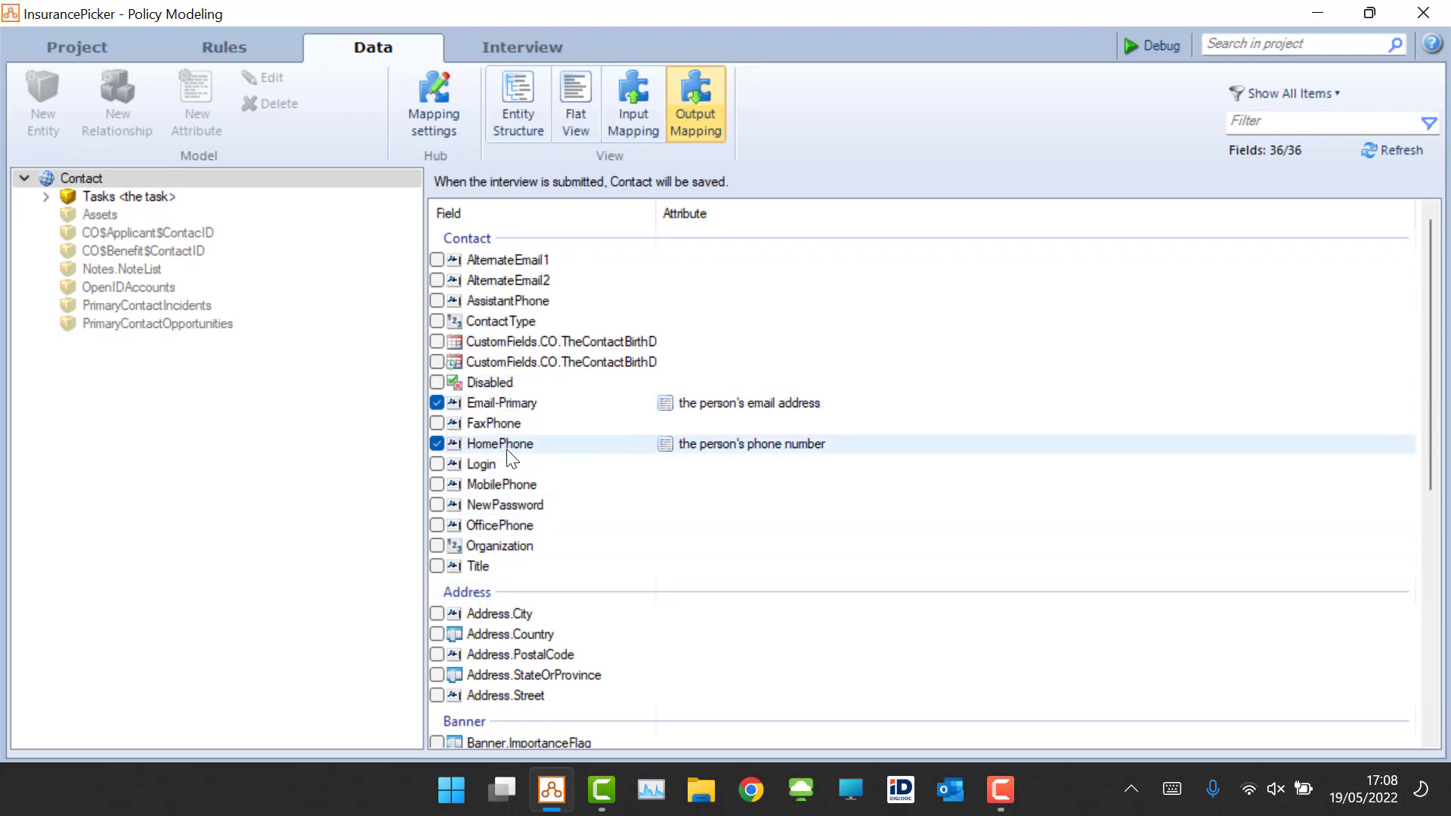
left_click(703, 447)
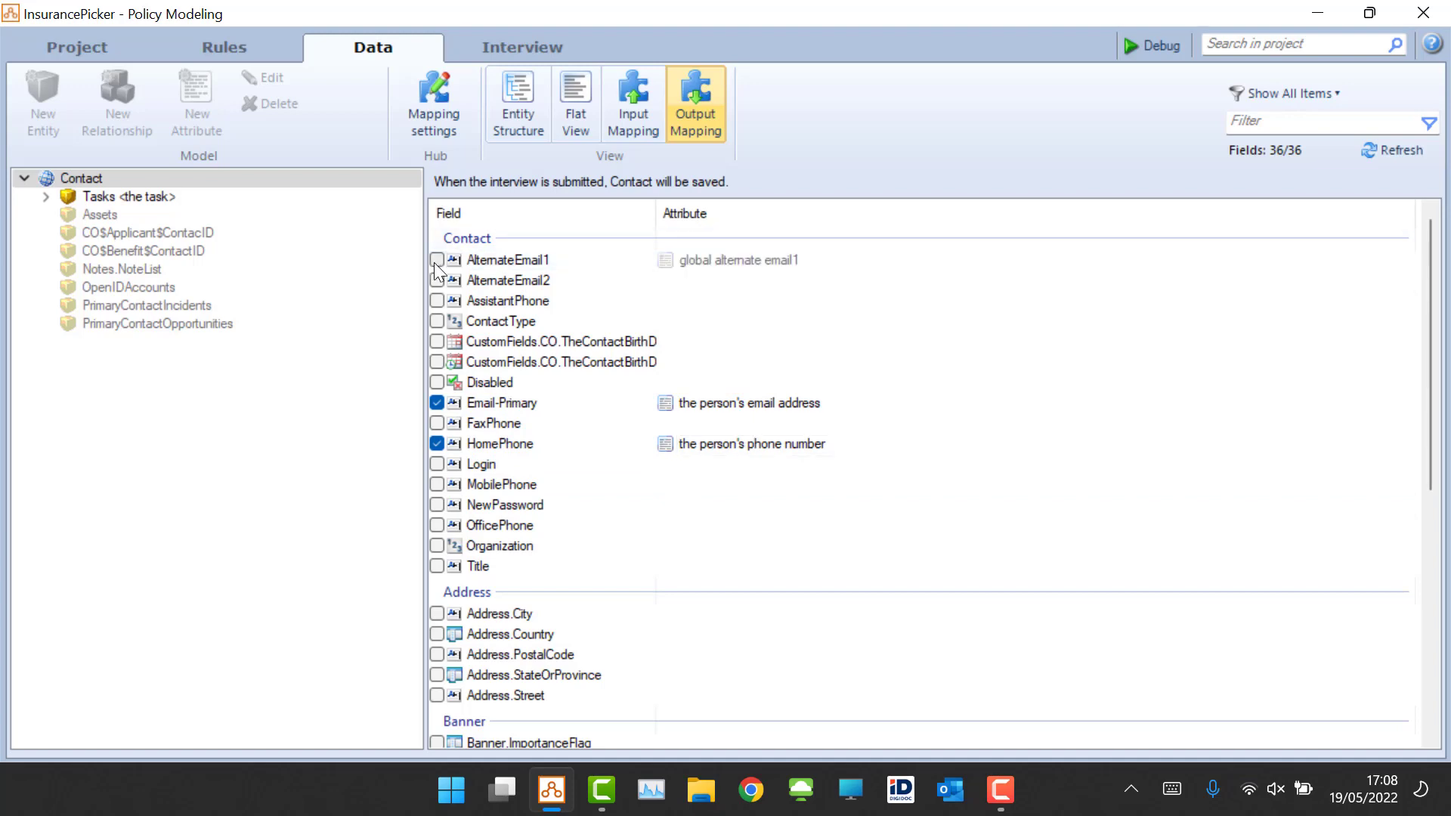
left_click(672, 263)
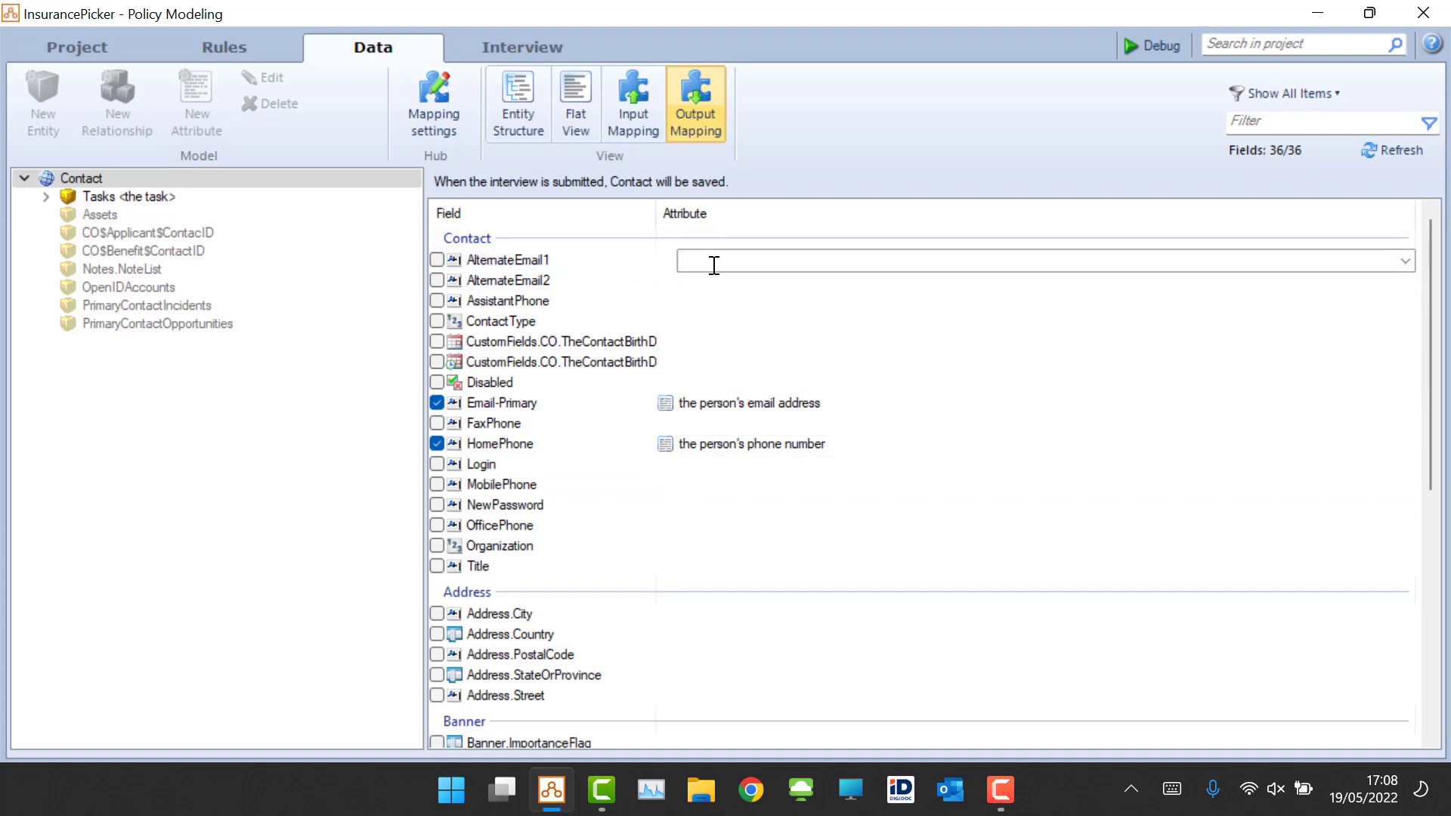
left_click(130, 196)
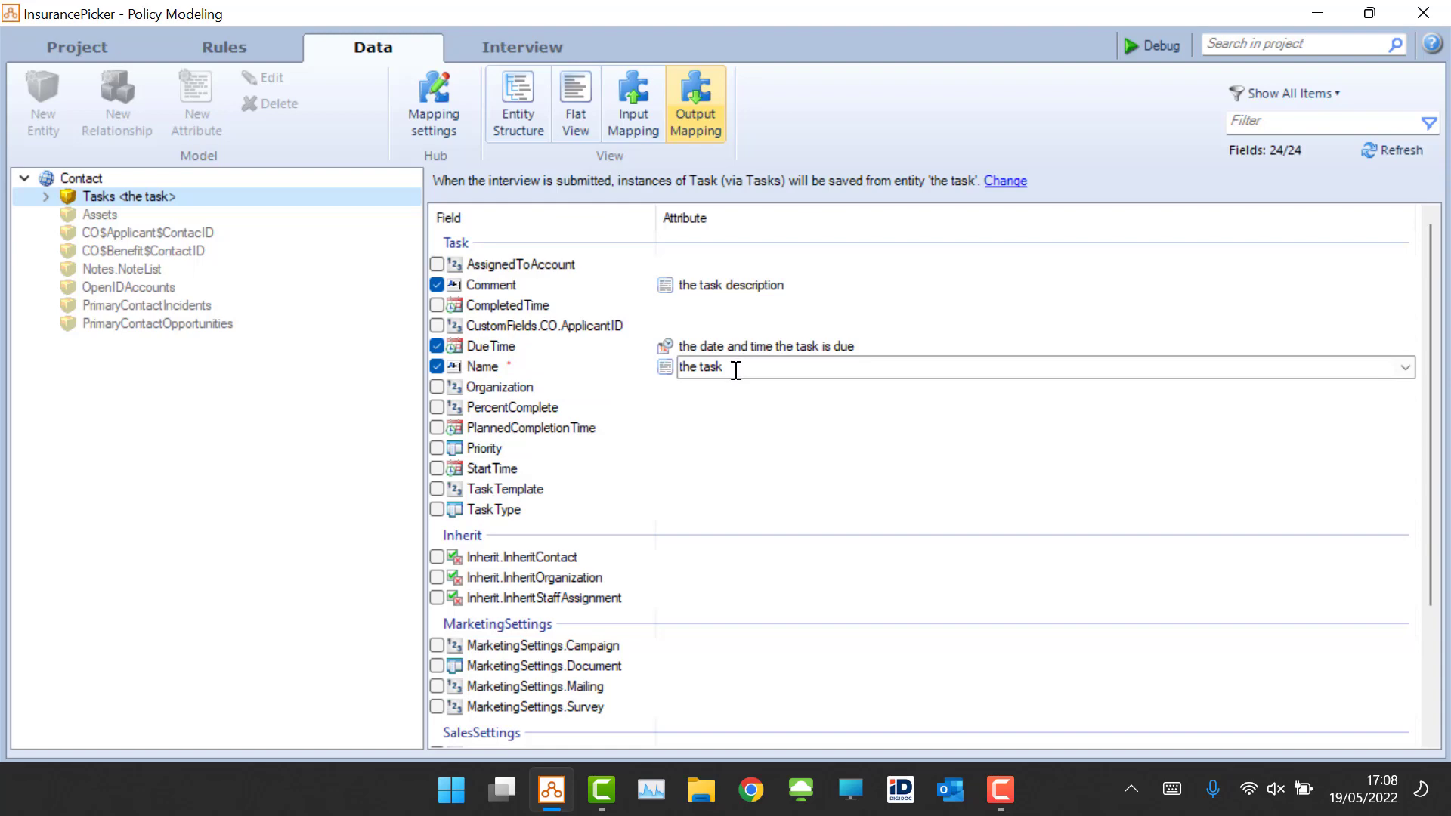
left_click(45, 198)
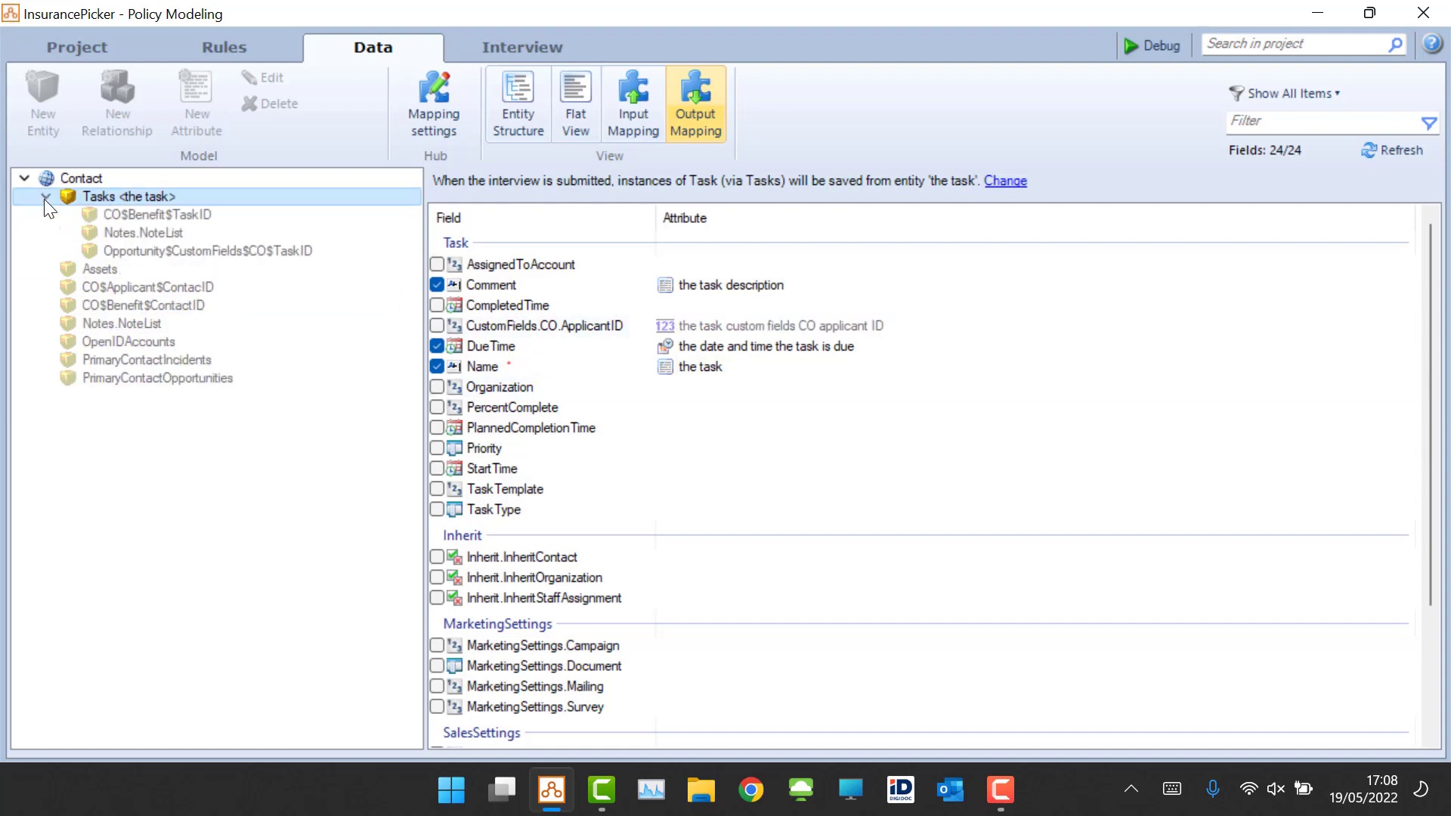
left_click(46, 198)
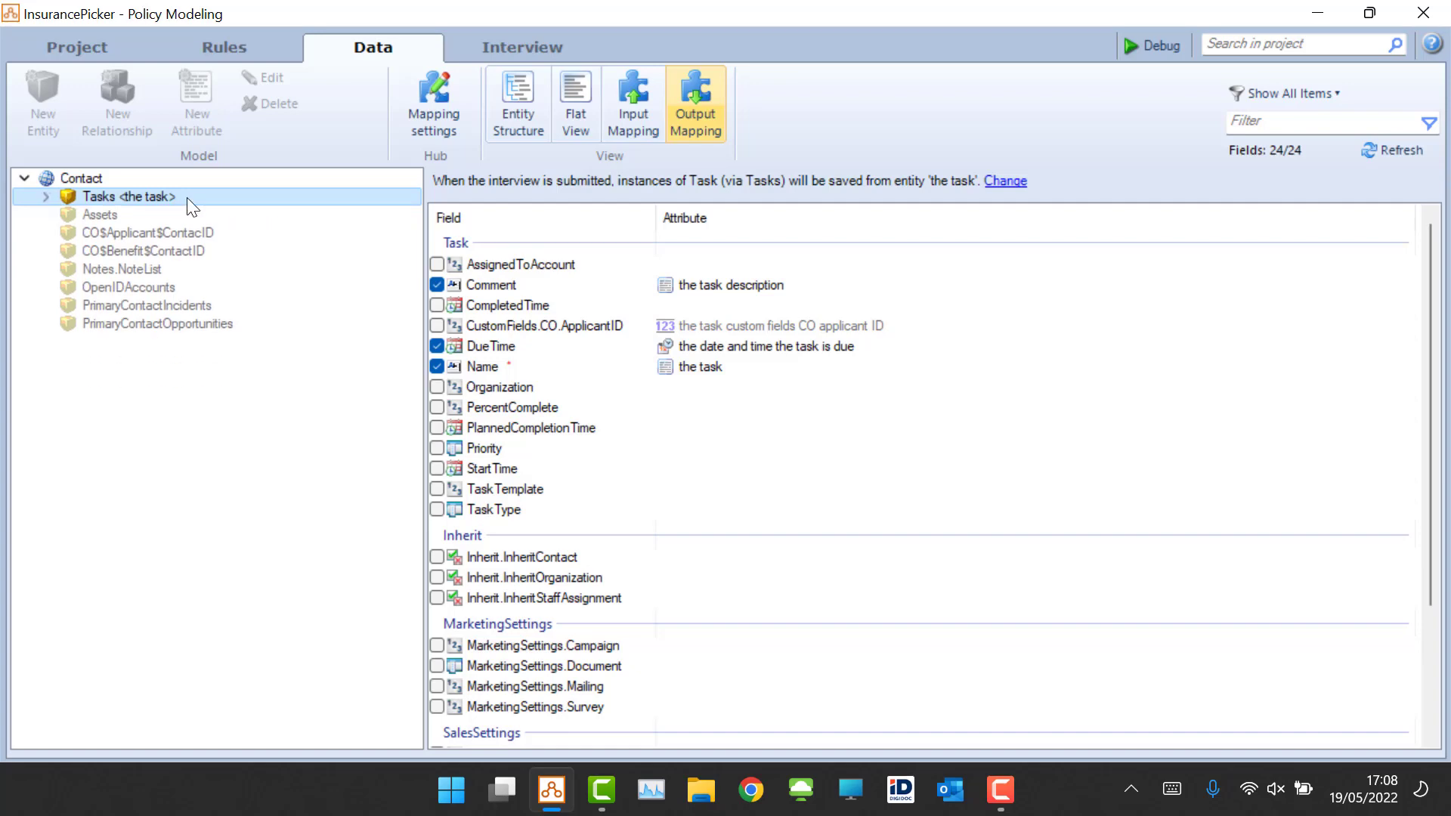
Step: Inspect the mapping settings and the connection's mapping type without changing them
left_click(512, 107)
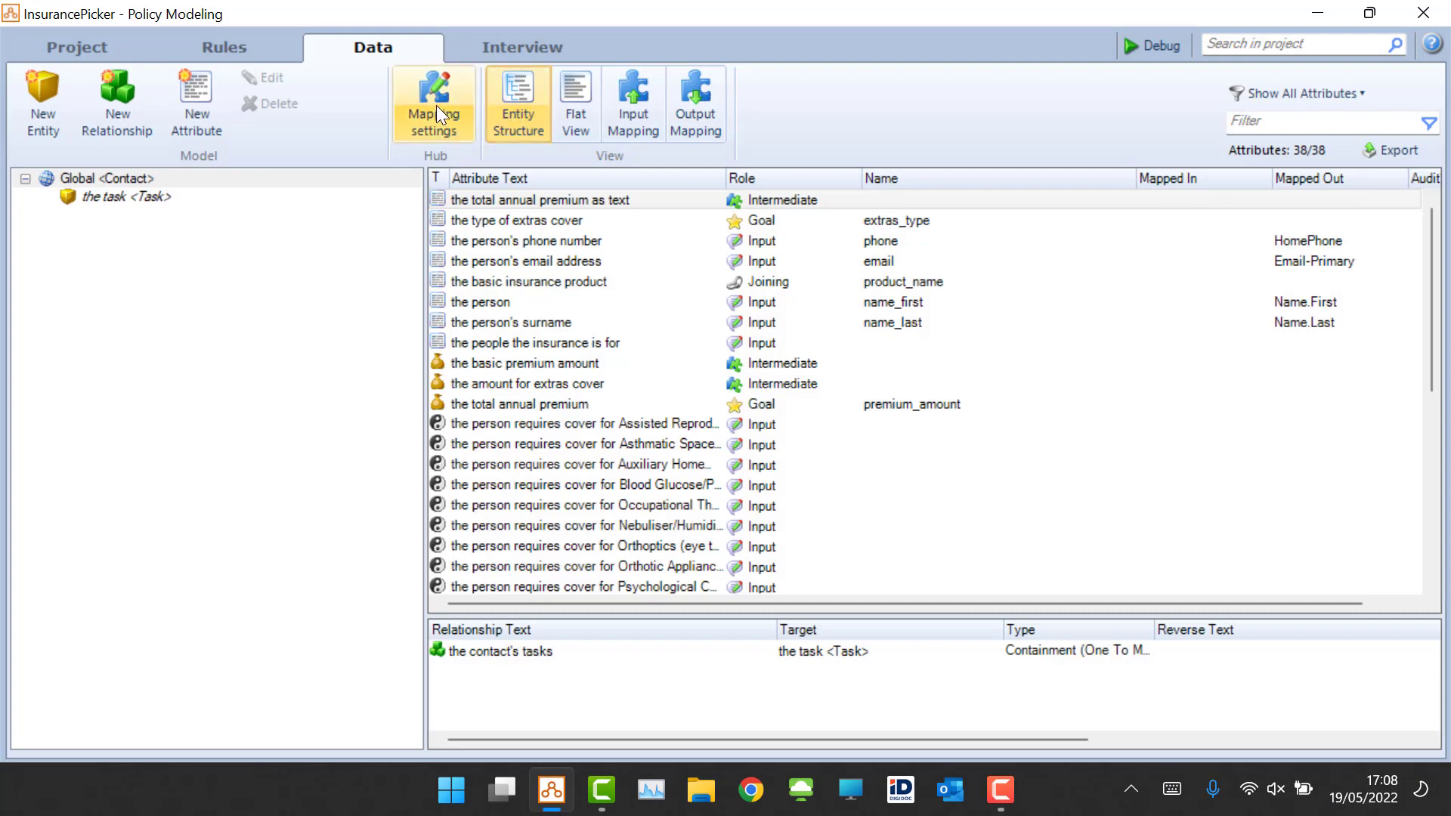
left_click(425, 90)
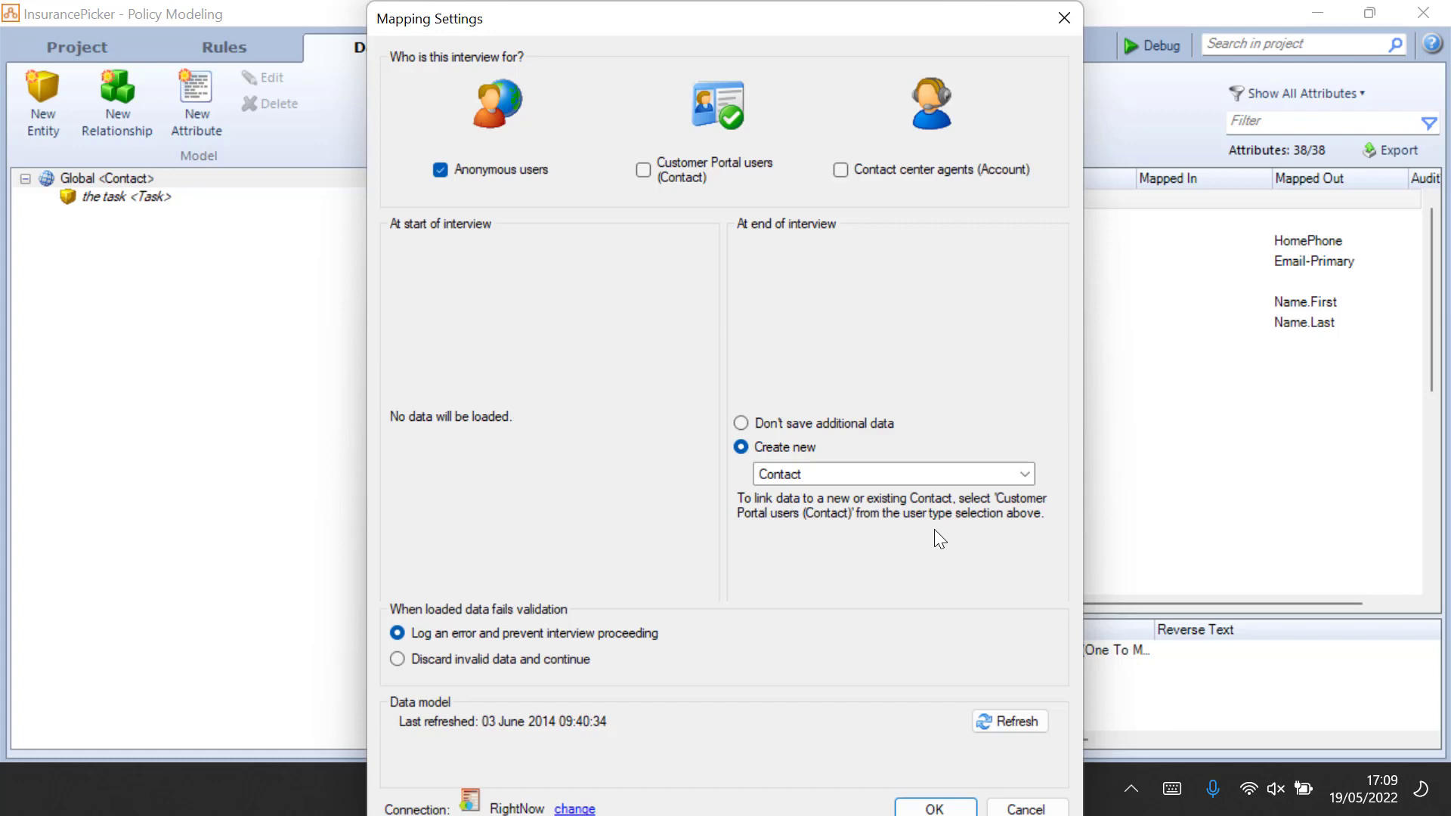
left_click(577, 810)
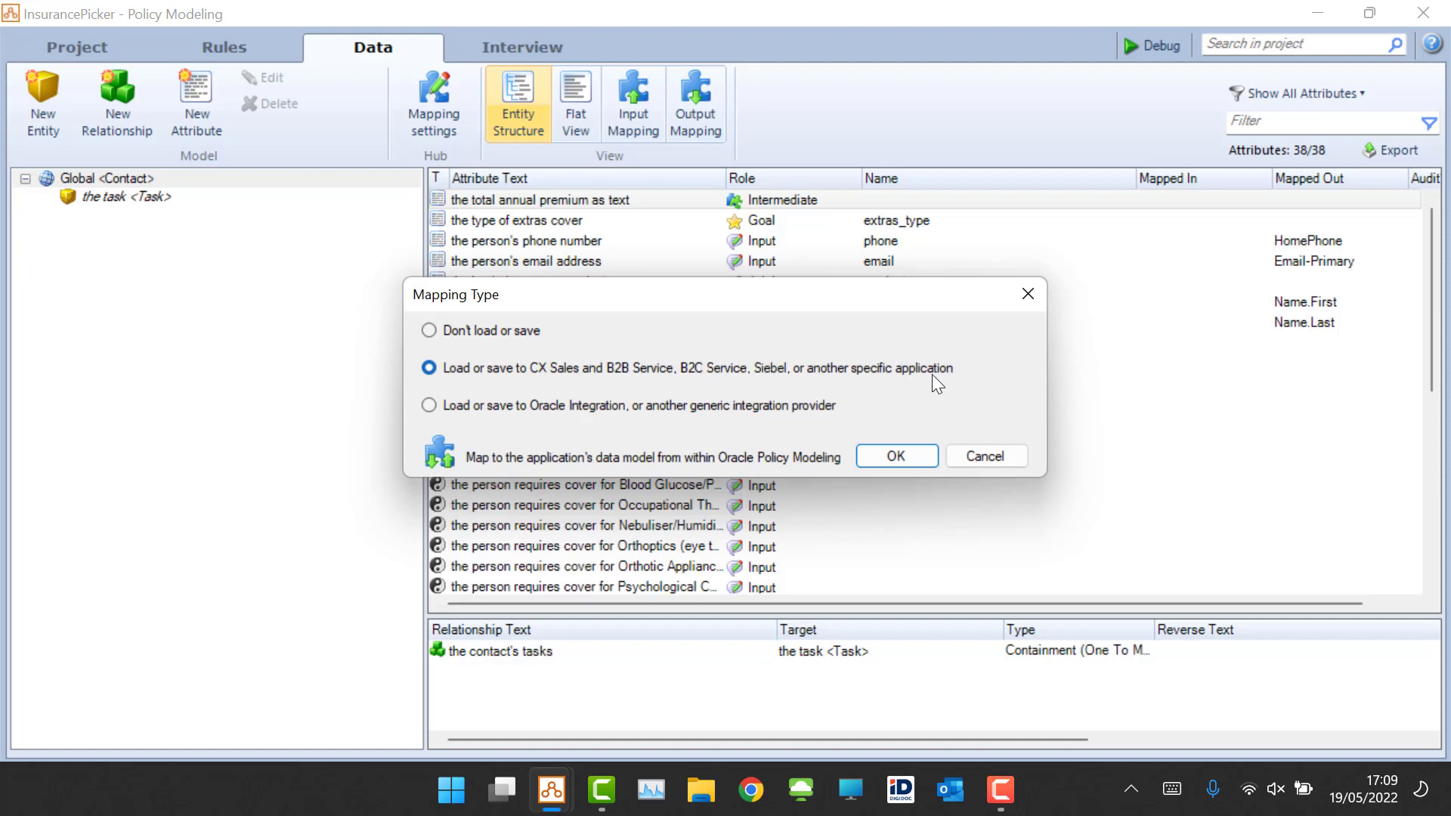
left_click(984, 457)
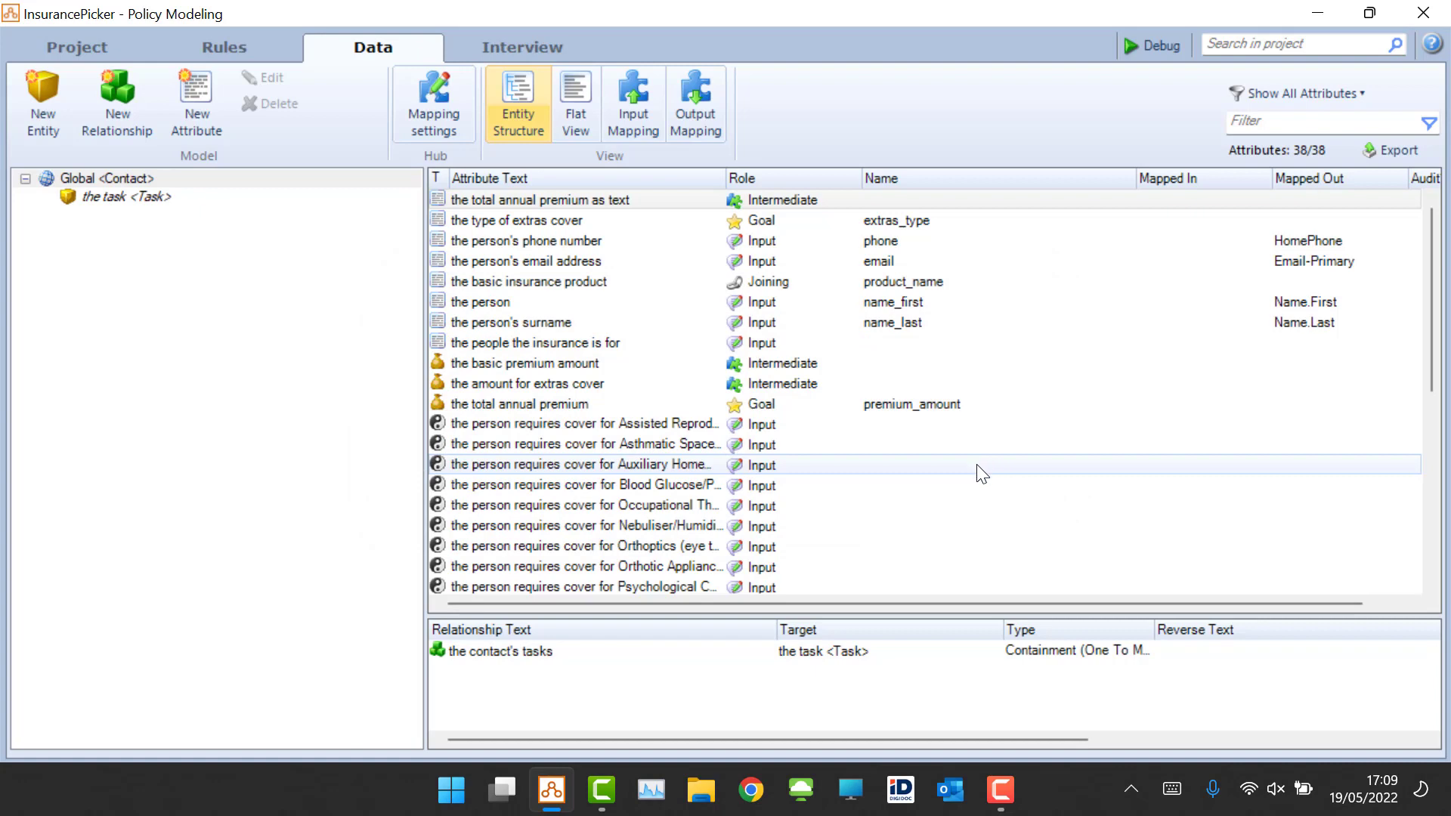
left_click(427, 102)
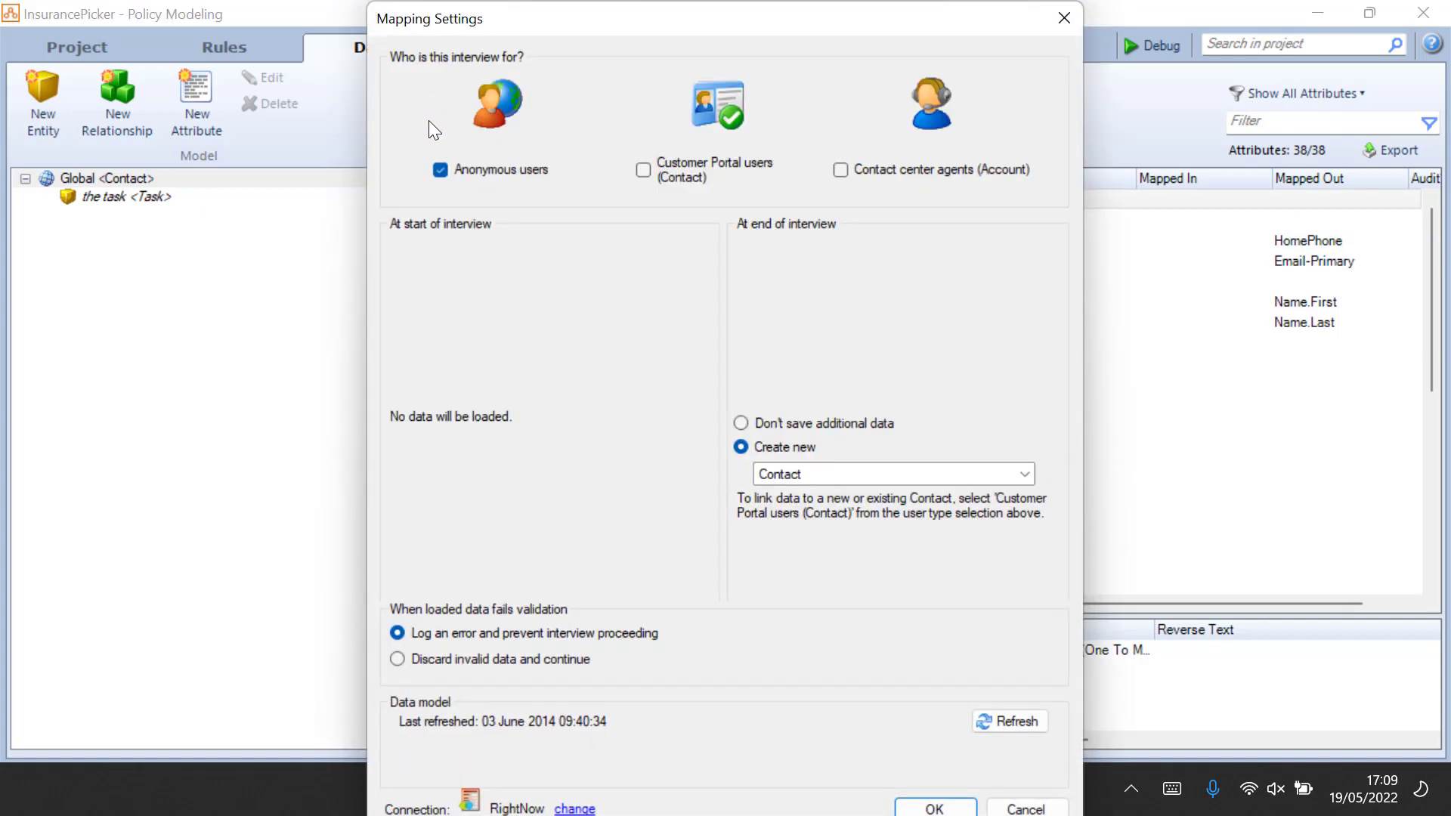
left_click_drag(739, 23, 747, 10)
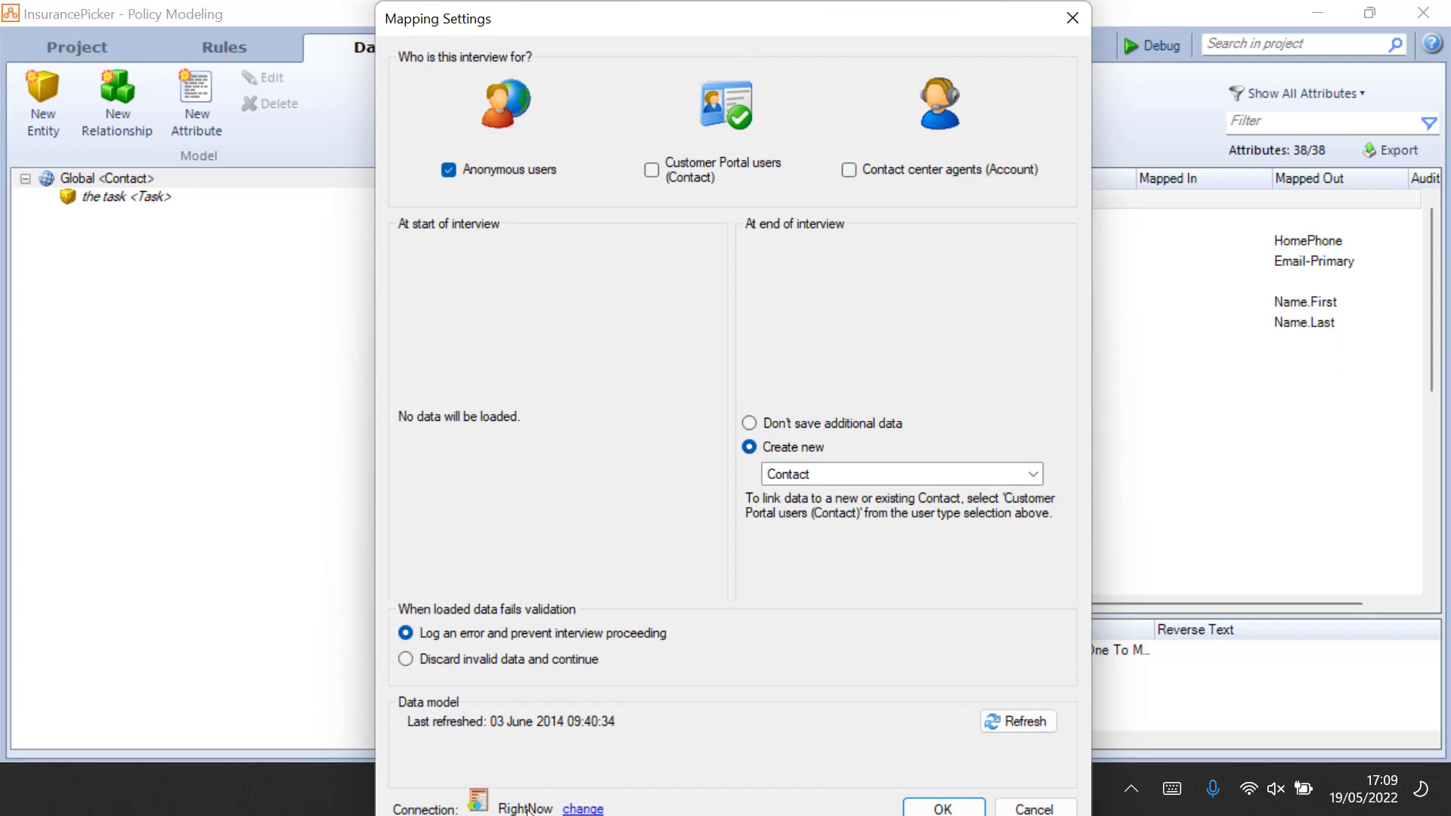
left_click(1038, 806)
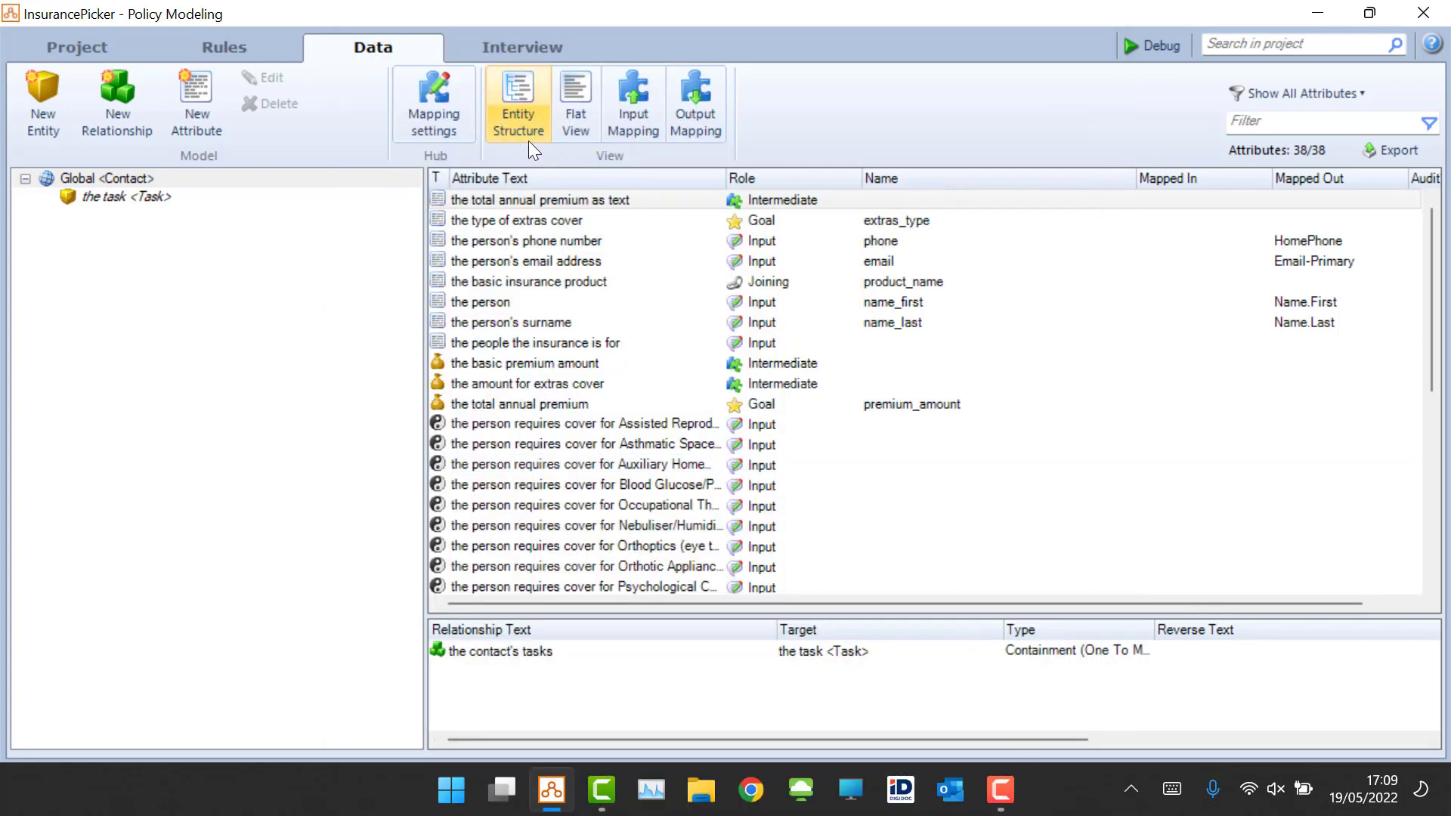
Step: Start the debugger for the project and widen its interview preview
left_click(117, 198)
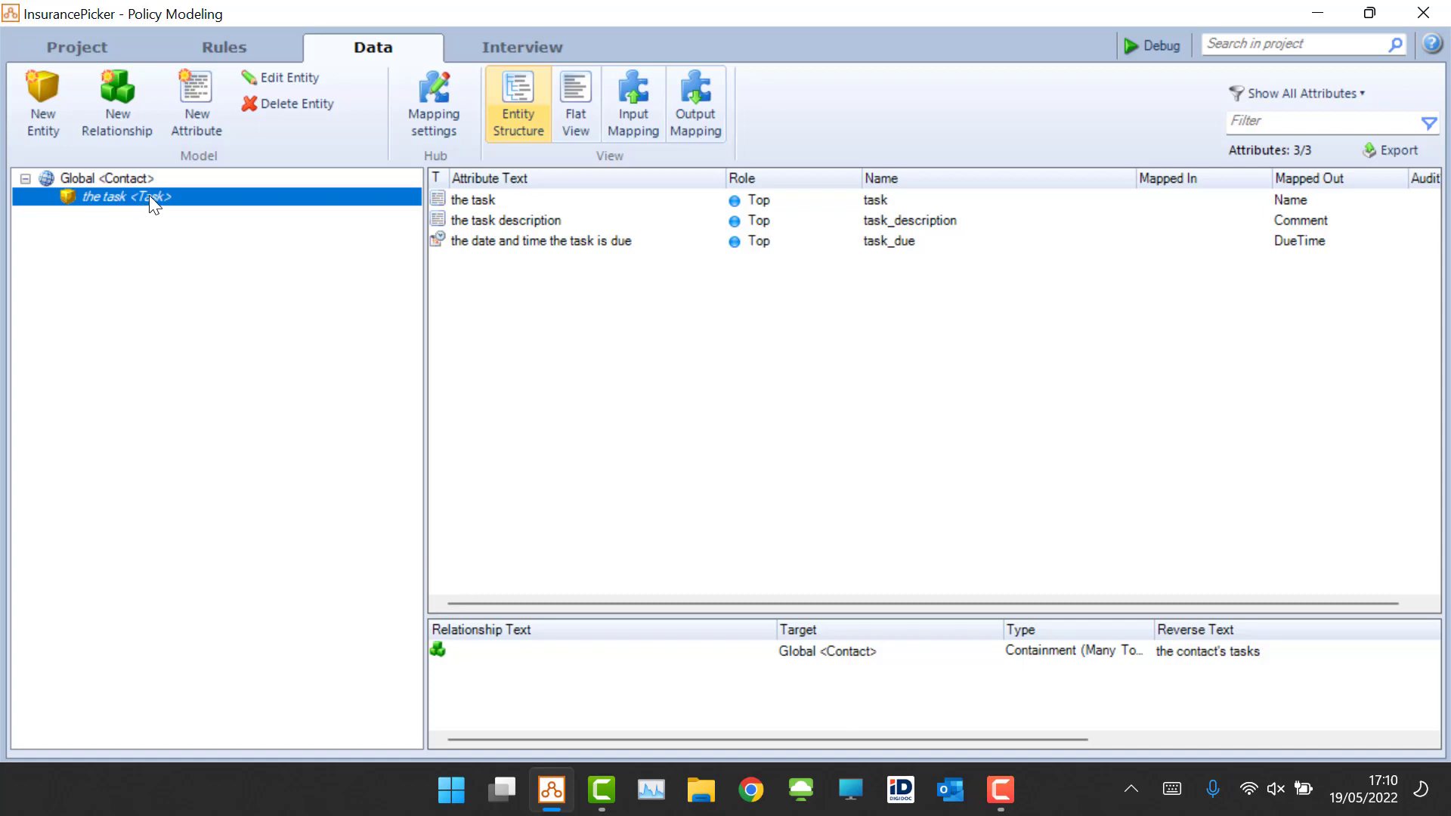
left_click(1146, 43)
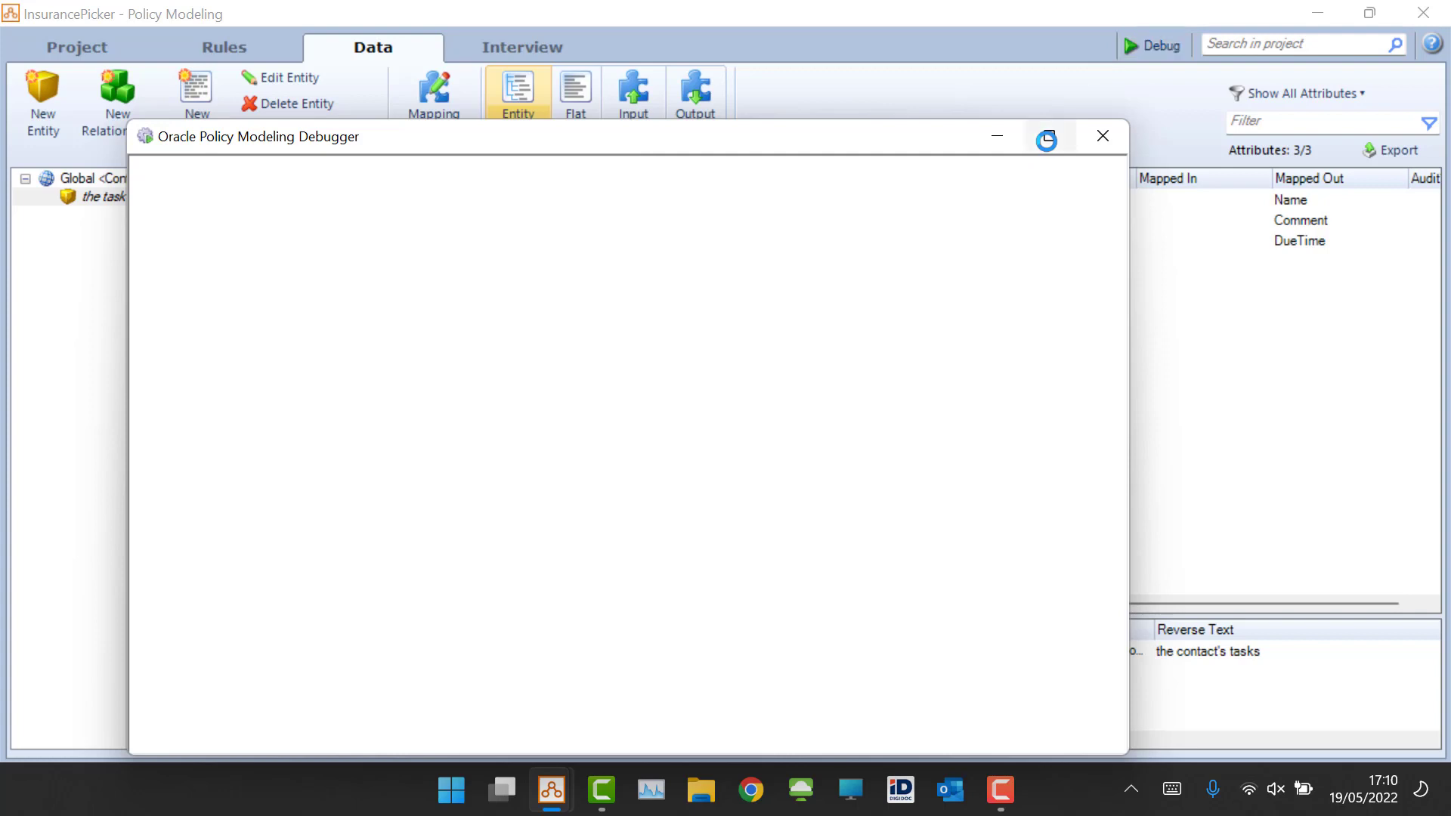
left_click(1046, 139)
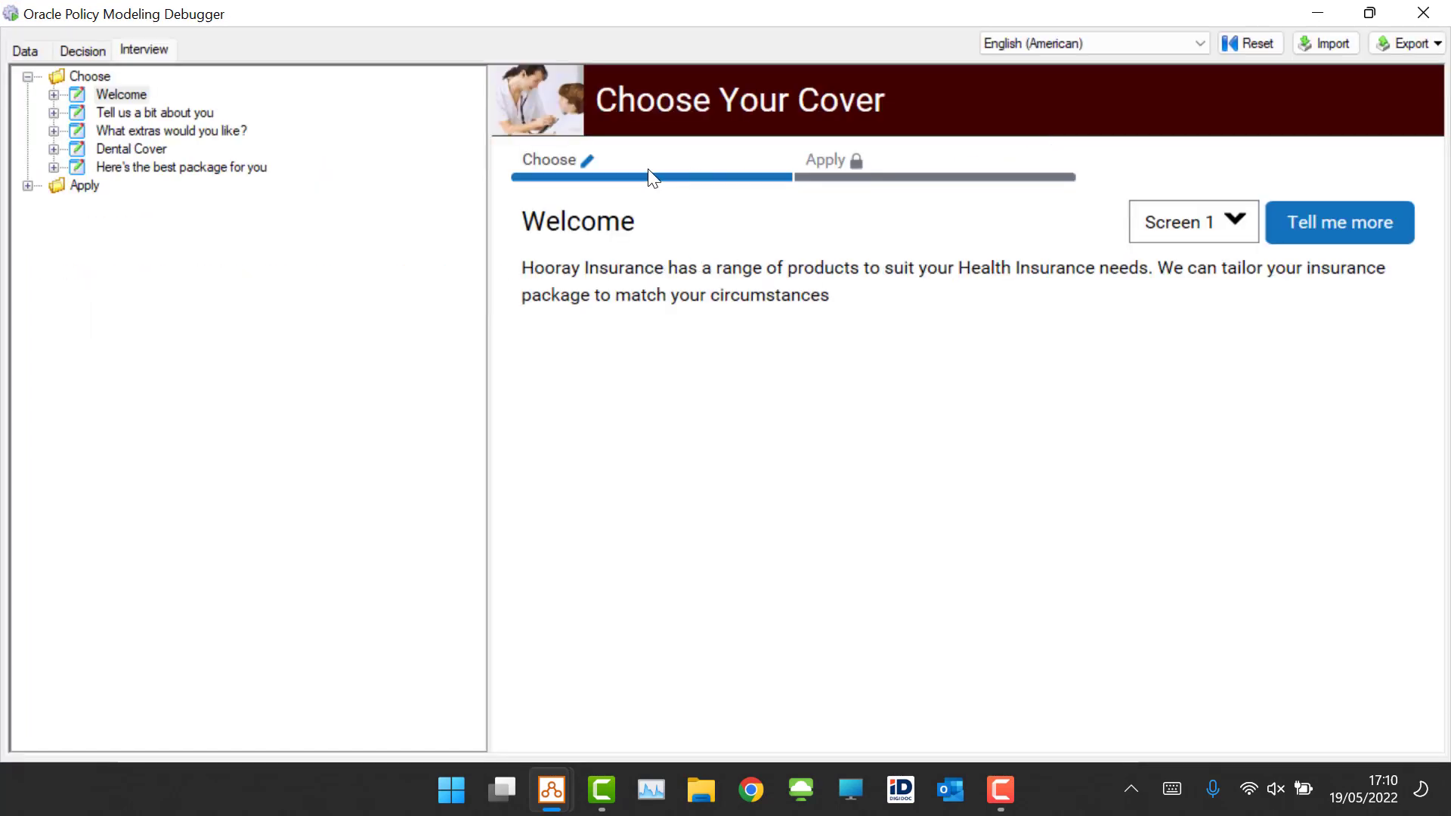
left_click_drag(488, 195, 298, 221)
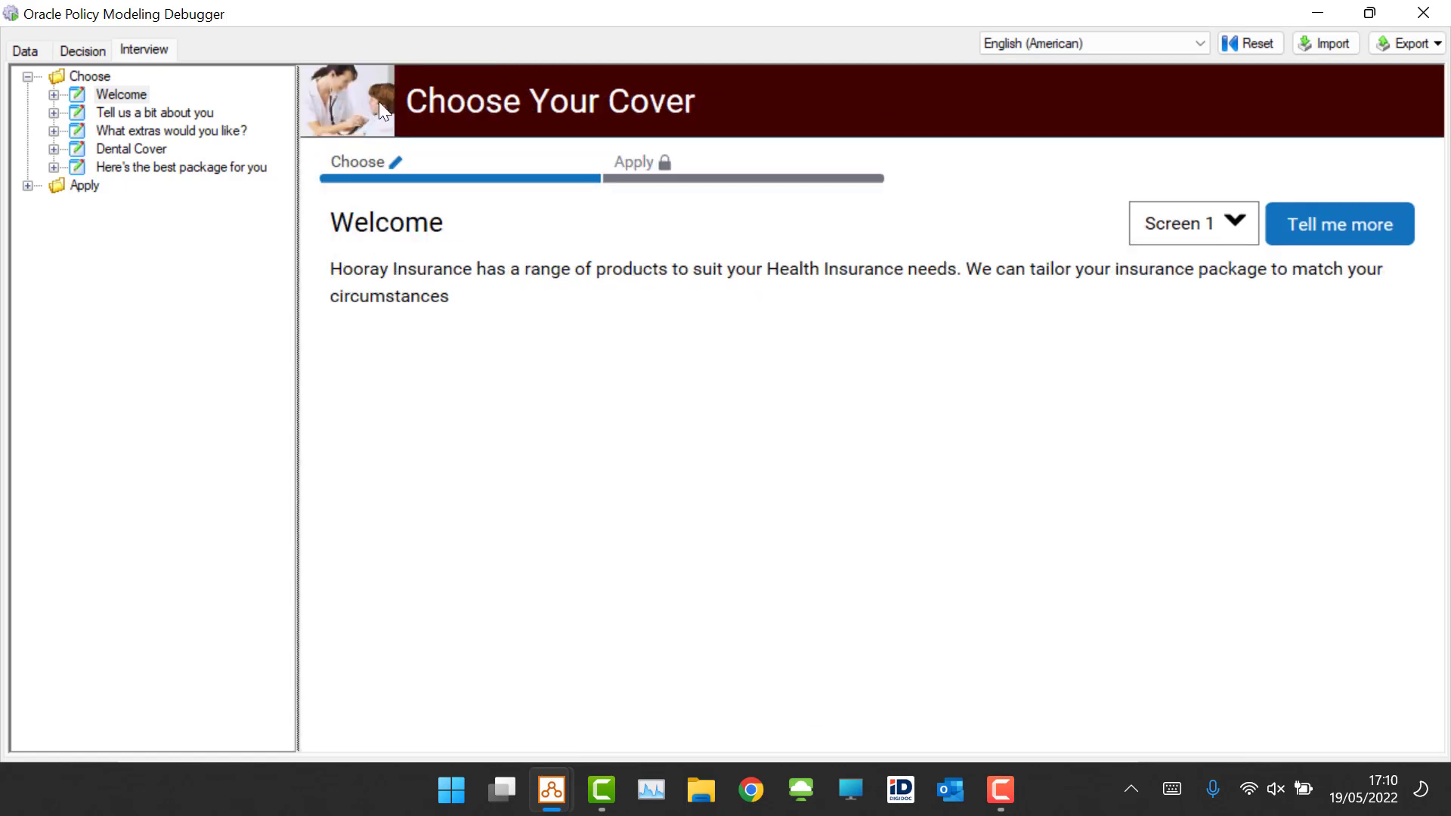
Step: Advance the debug interview from Welcome to the Tell us a bit about you screen and browse the screen list
left_click(1248, 224)
left_click(1332, 228)
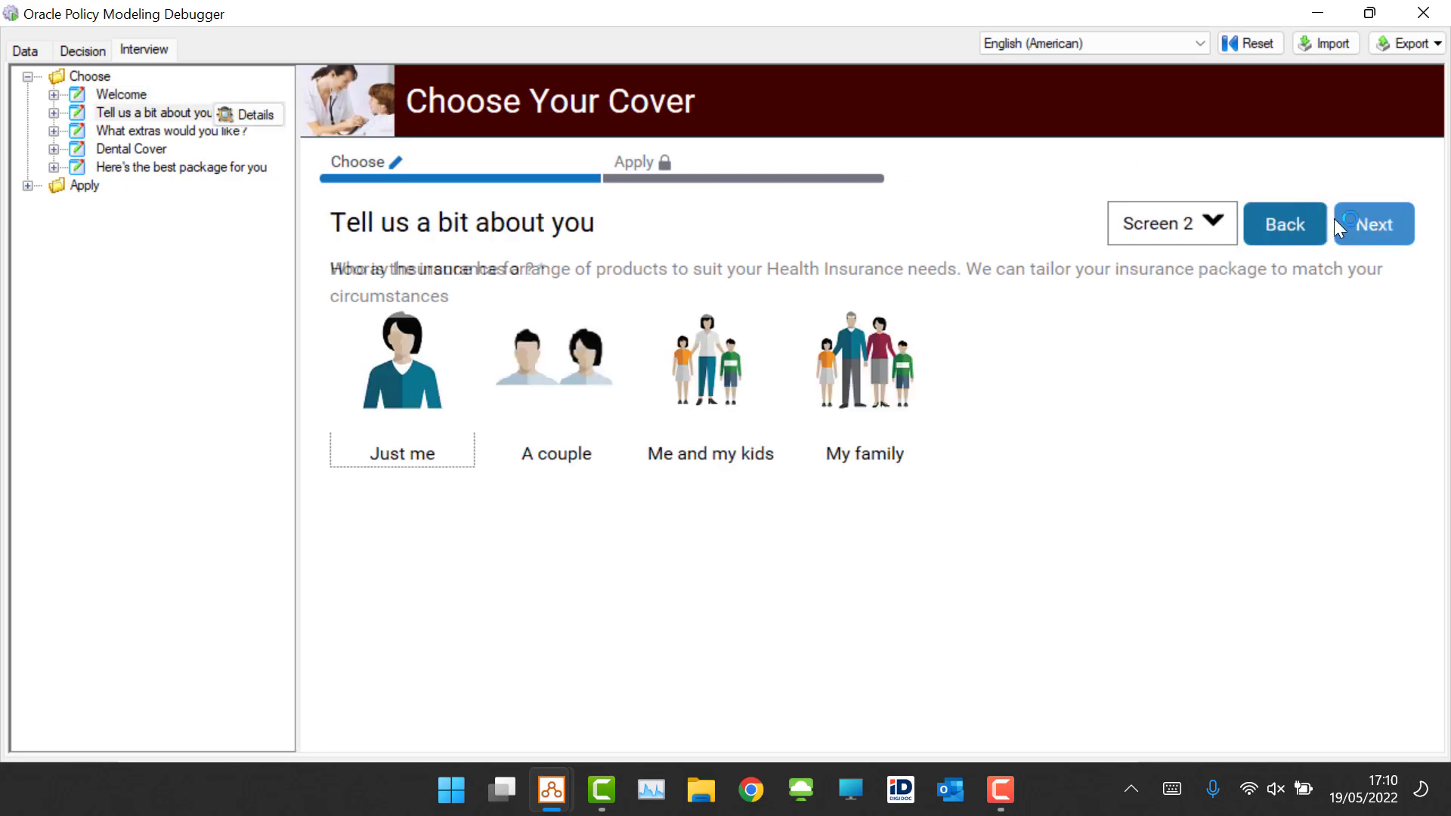
left_click(1190, 227)
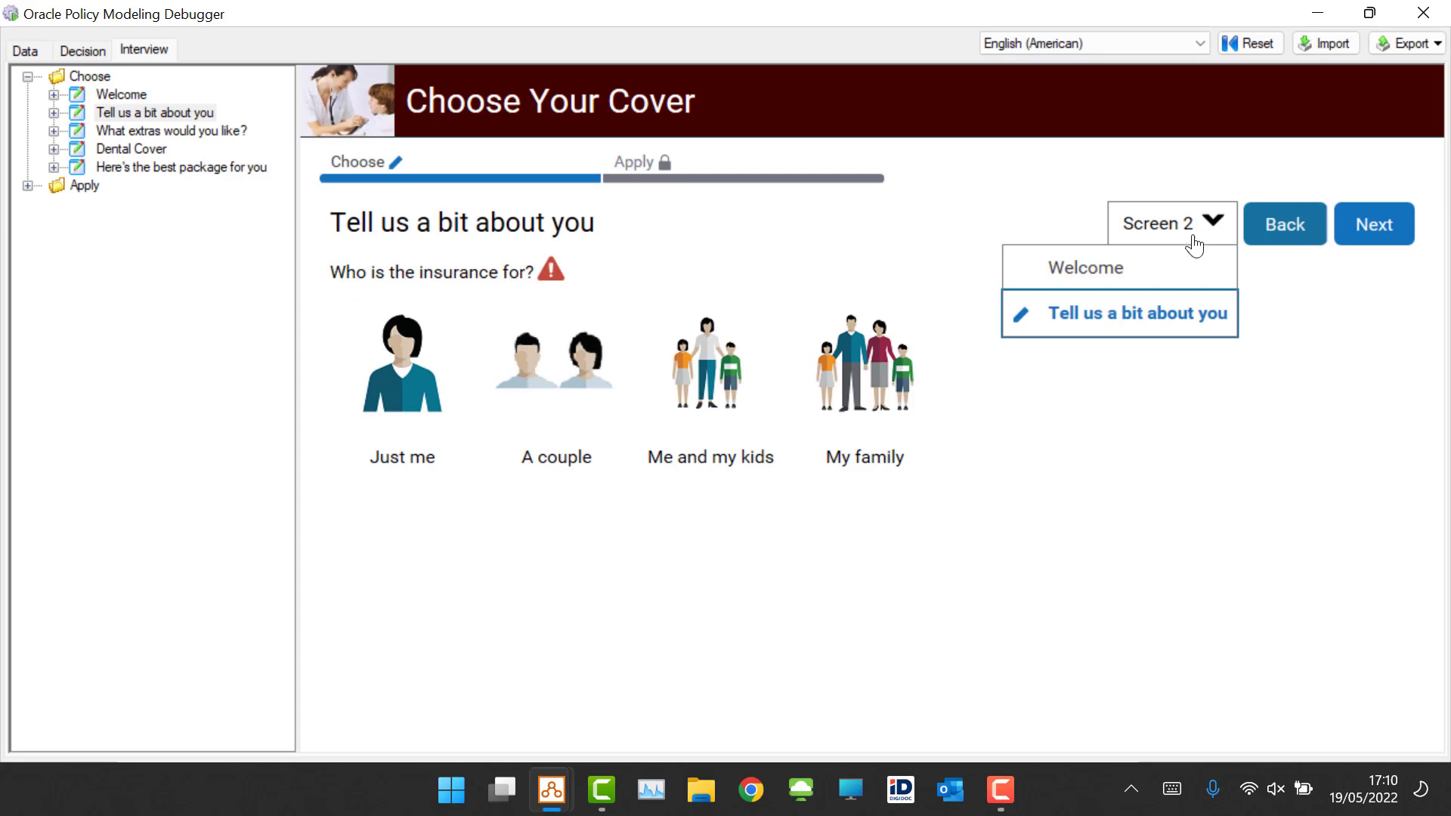
left_click(1285, 287)
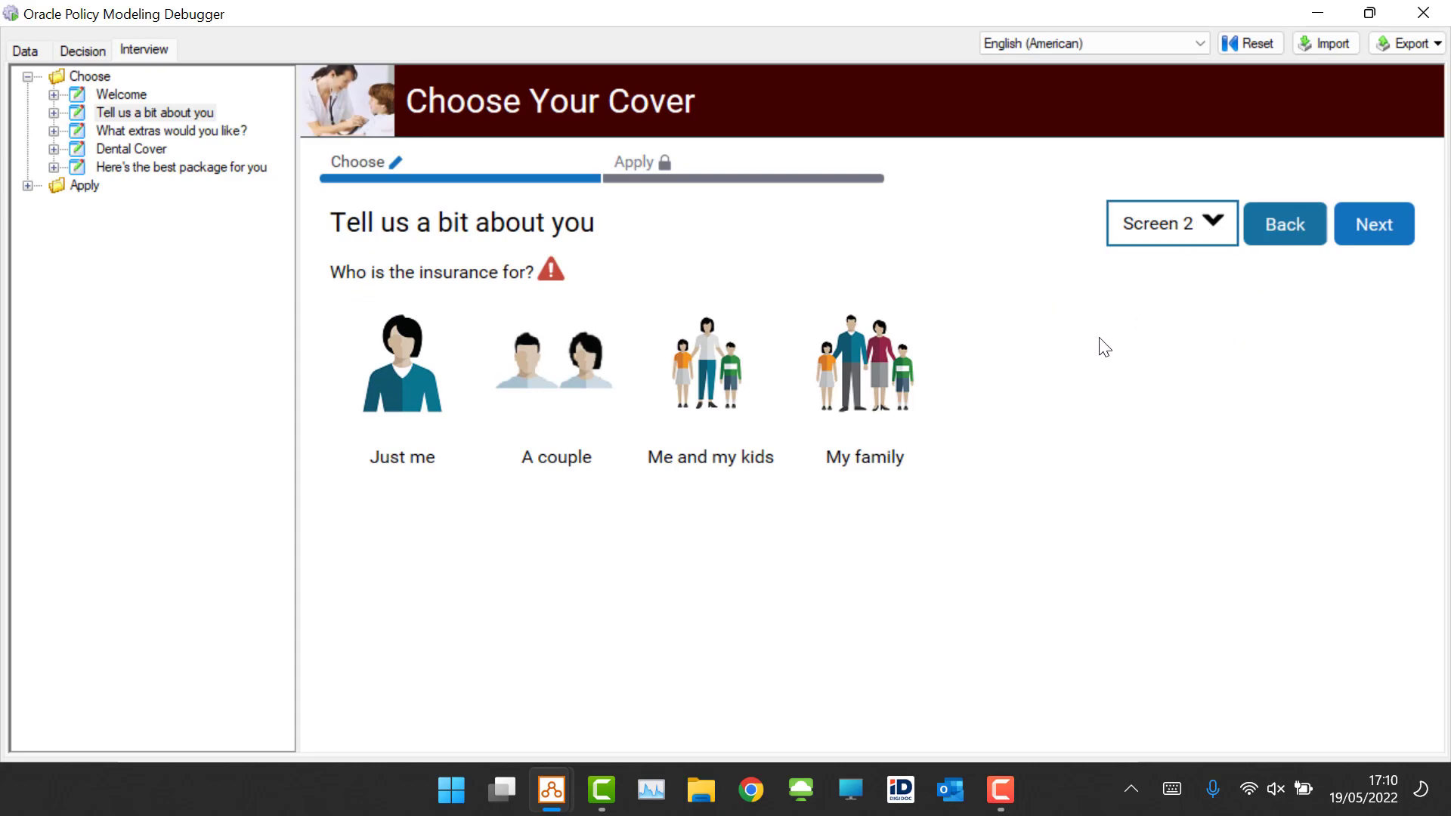
Step: Answer who the insurance is for with My family and continue to the next screen
left_click(552, 382)
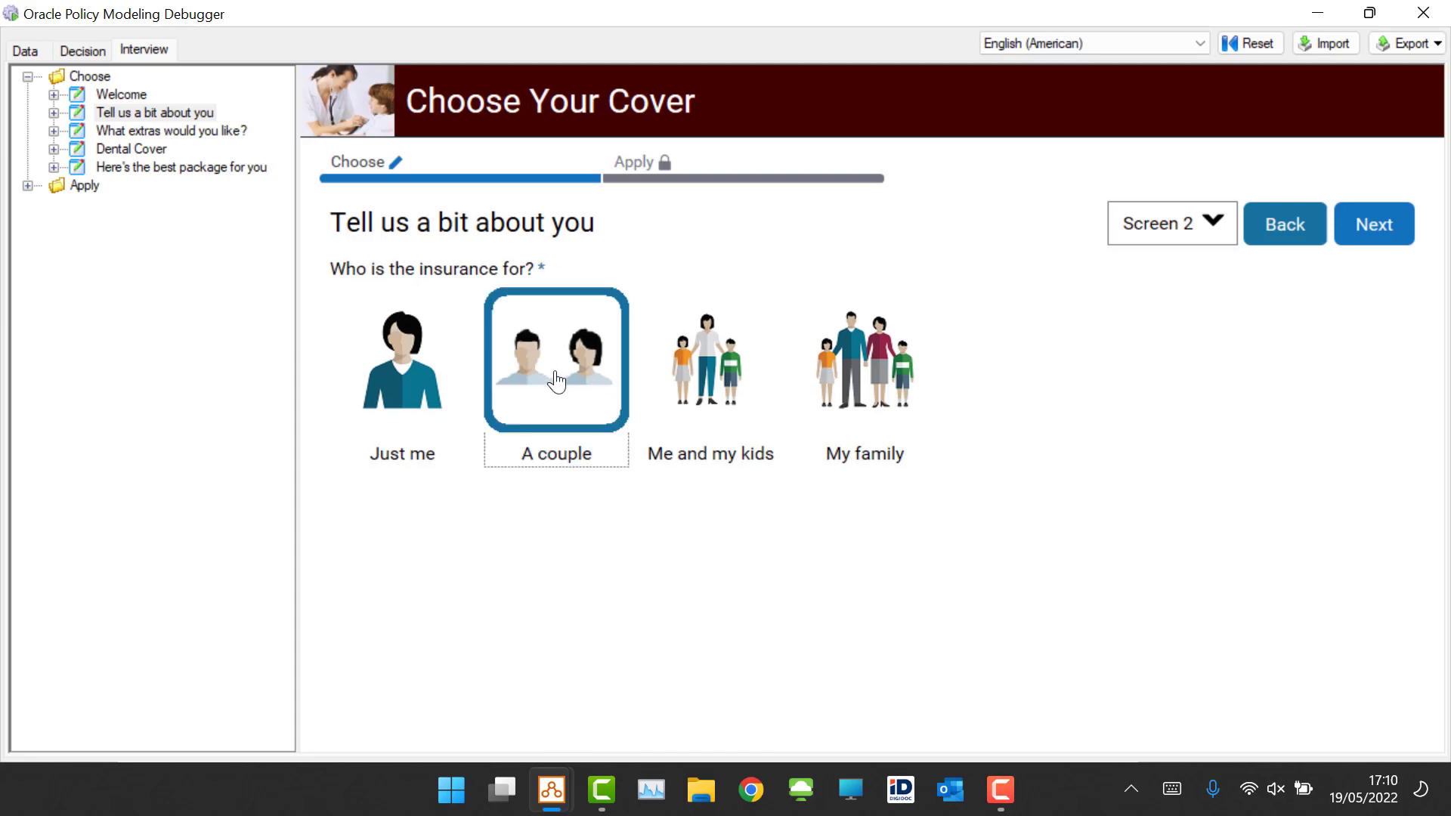
left_click(704, 364)
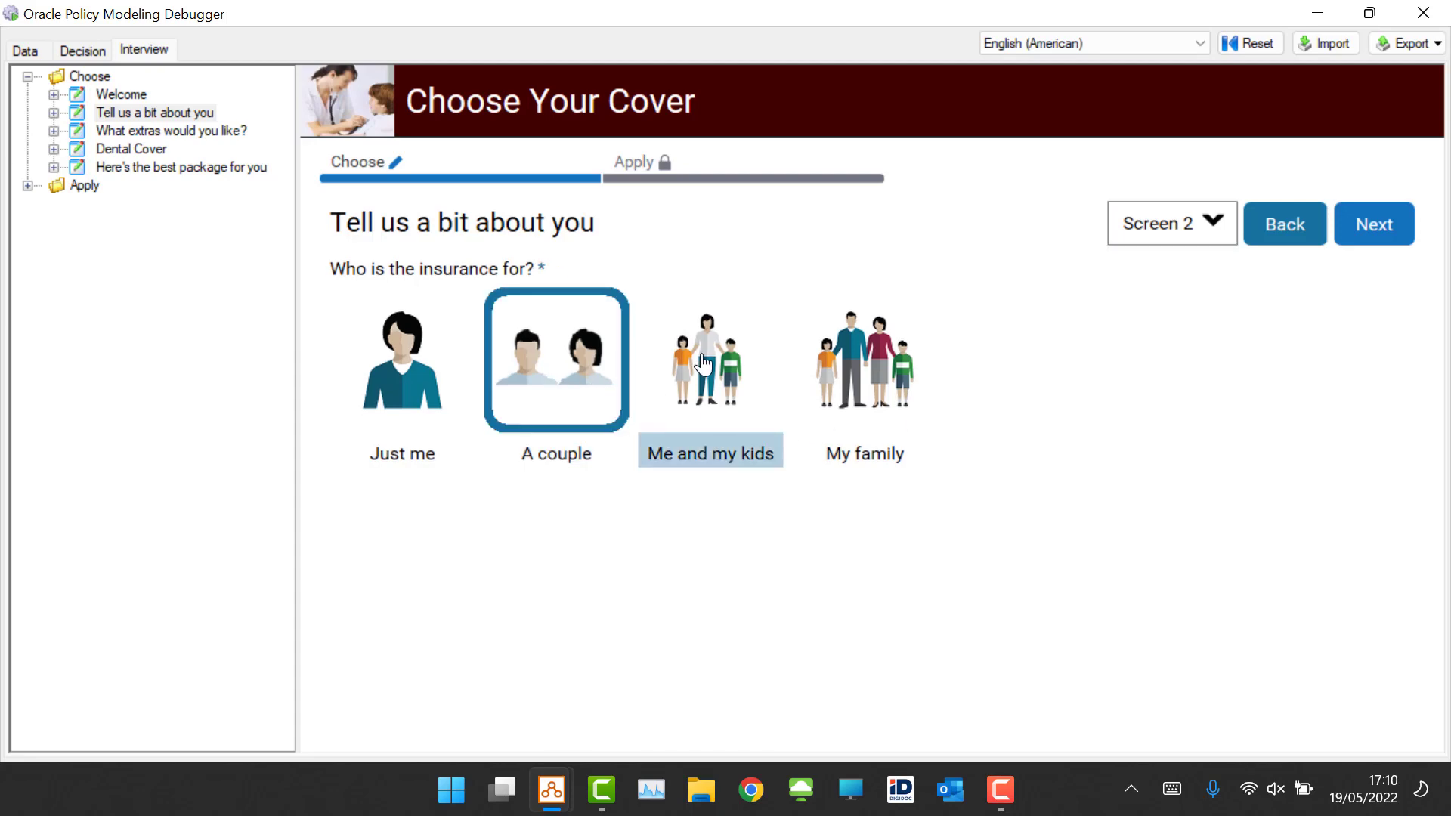
left_click(892, 361)
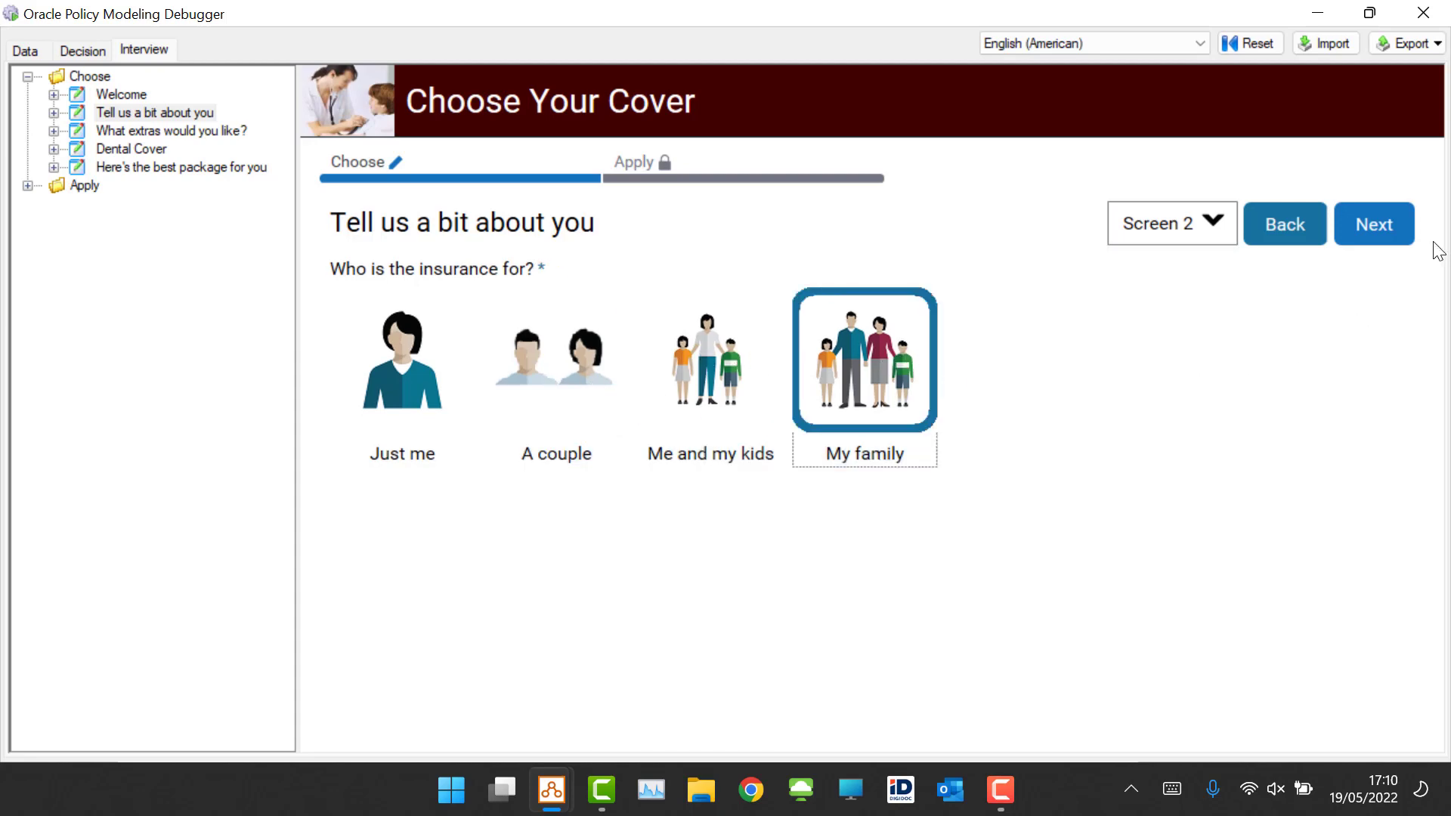
left_click(1399, 228)
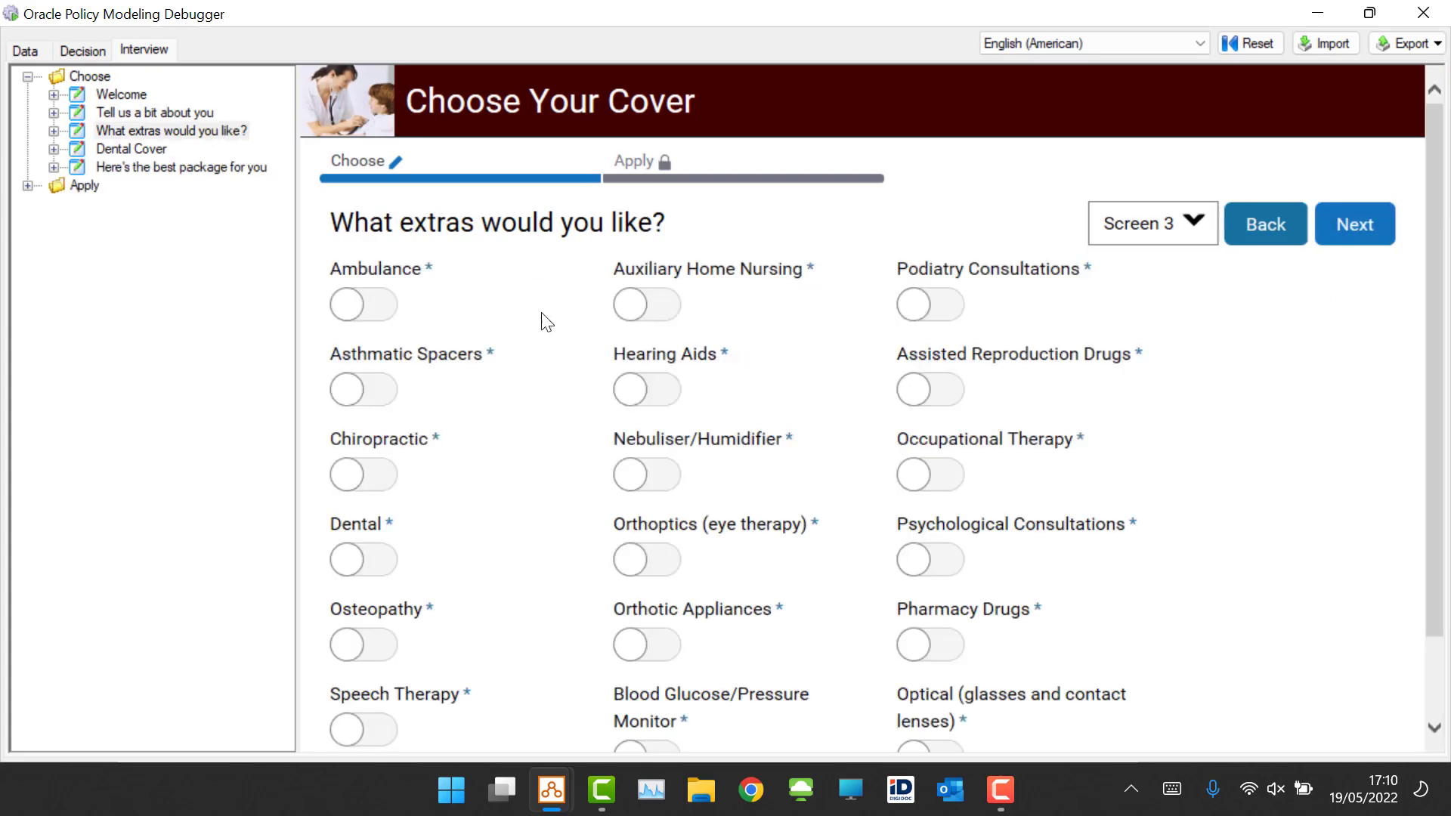
Step: Turn on the Ambulance, Hearing Aids and Dental extras and continue
left_click(350, 307)
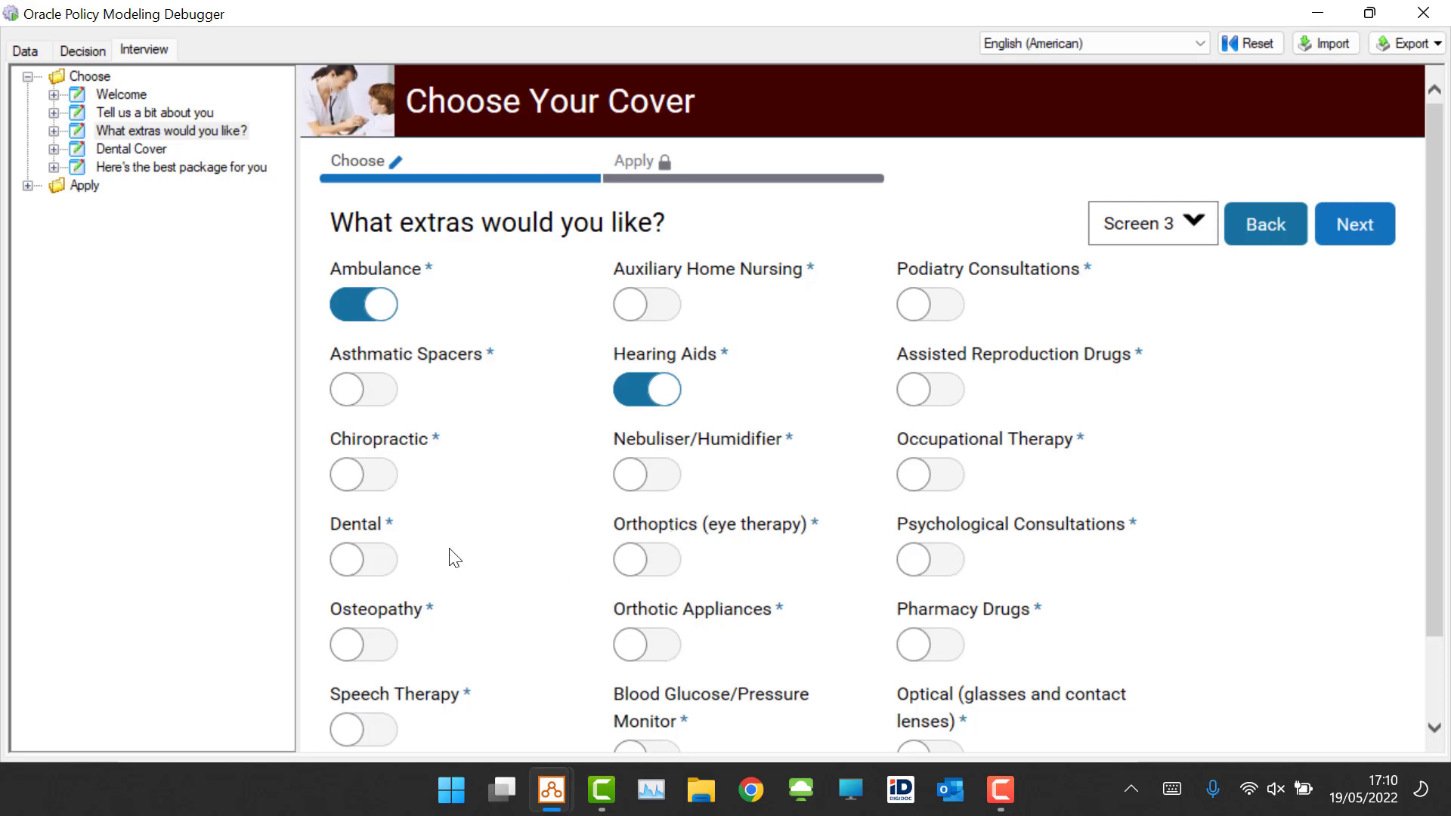
left_click(378, 569)
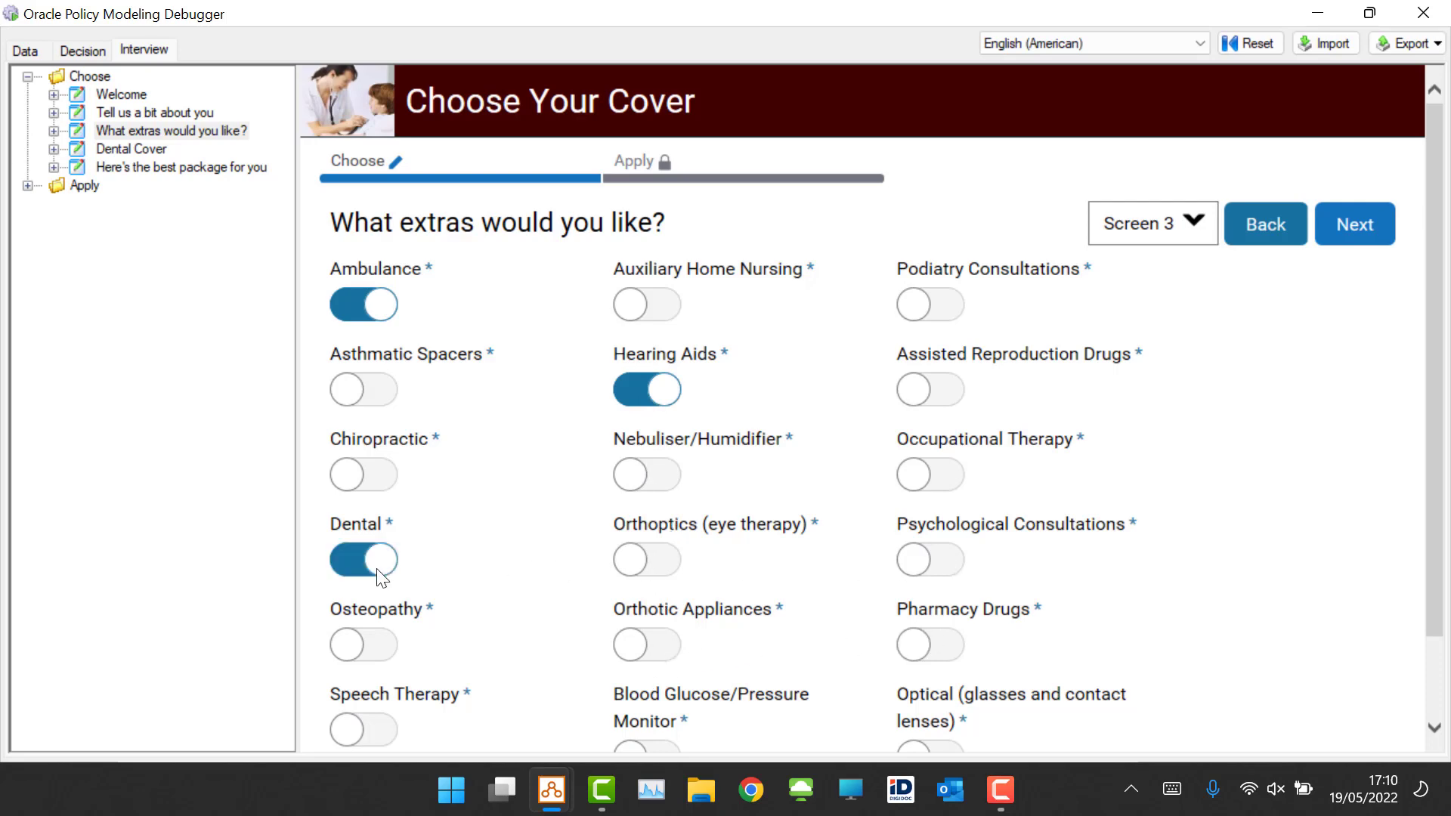
left_click(1356, 223)
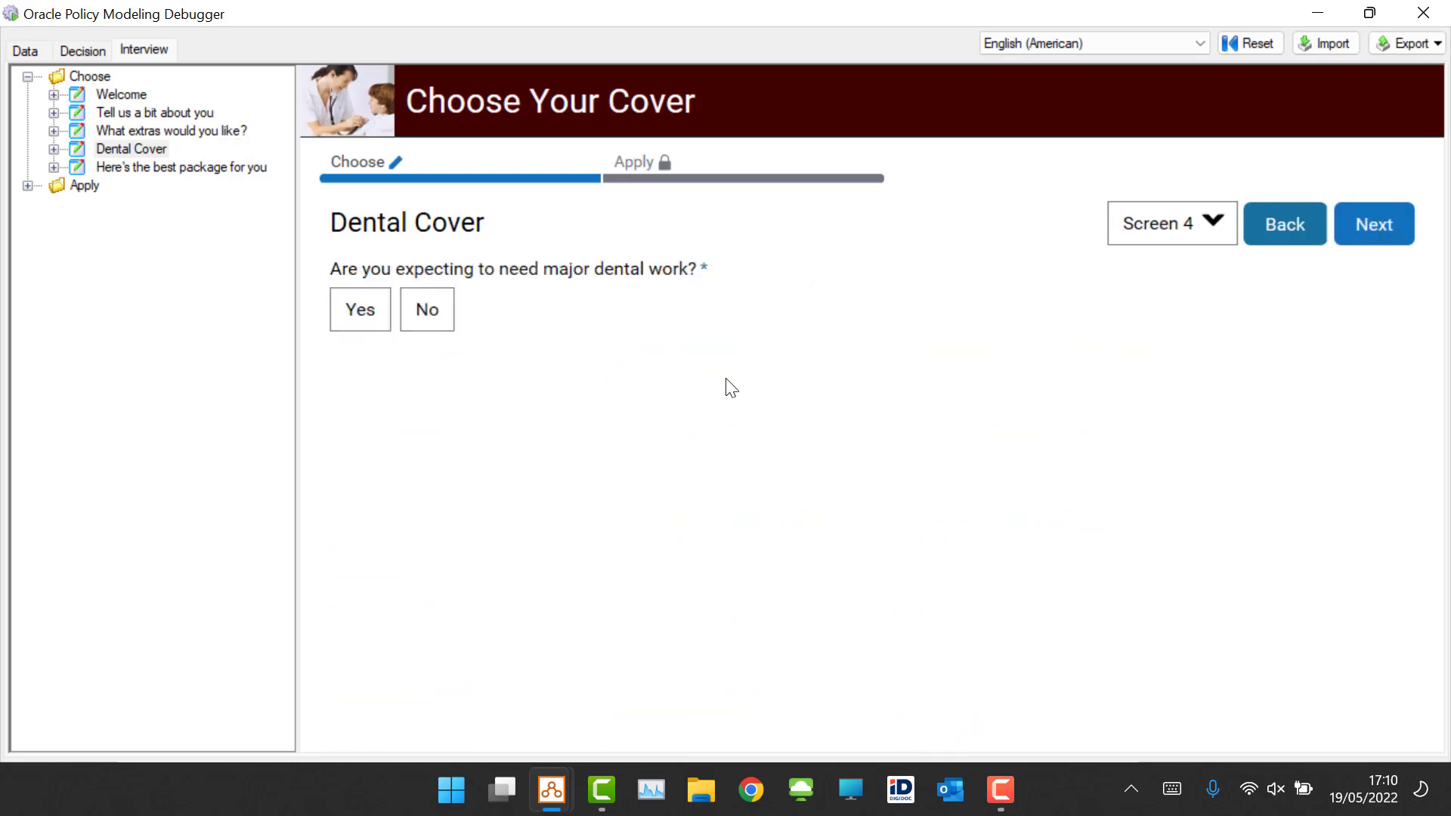
Step: Answer No to expecting major dental work and continue to the package recommendation
left_click(431, 316)
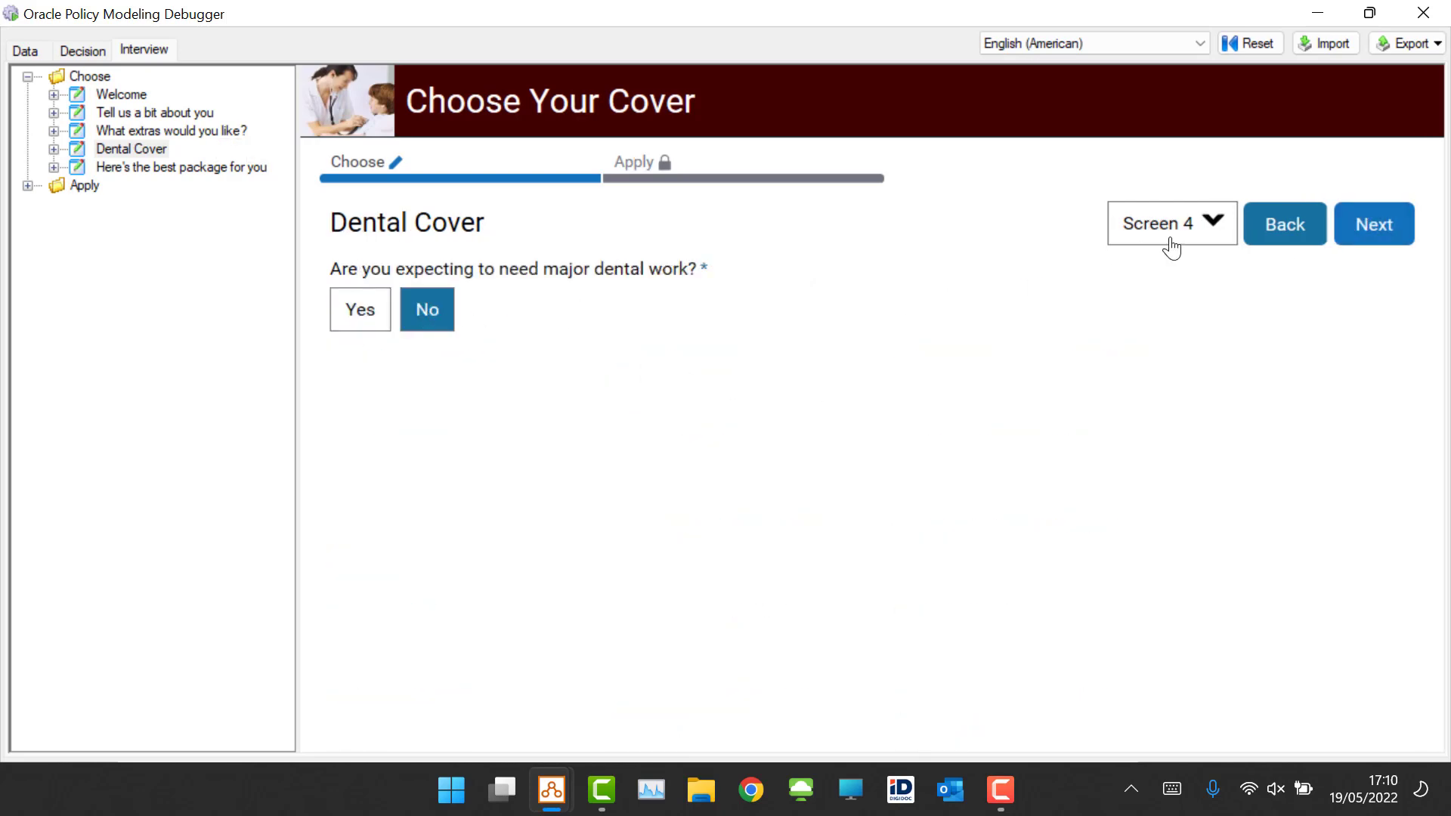
left_click(1370, 226)
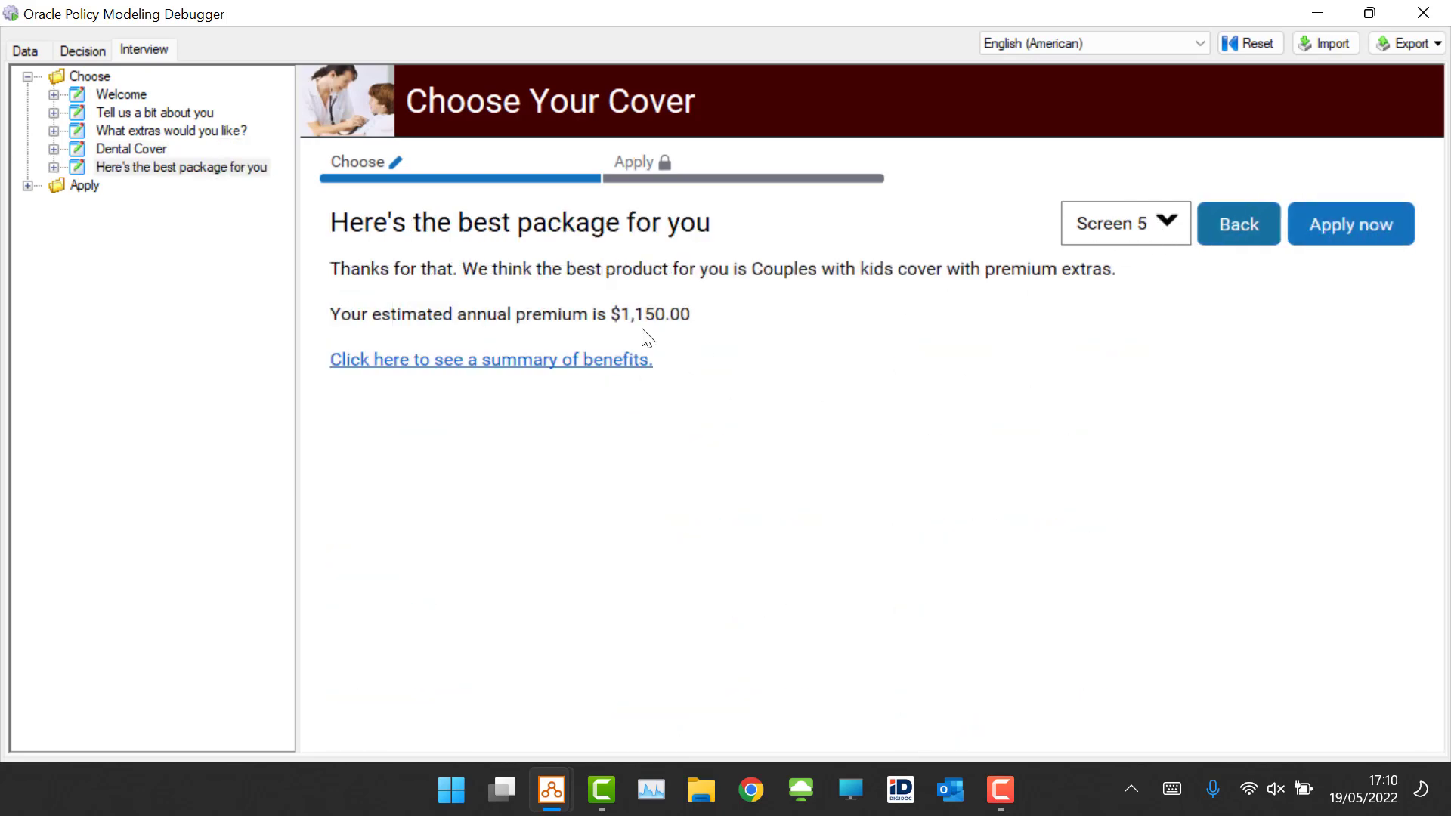
Step: Open the summary of benefits document, review its package and services tables, and close it
left_click(498, 370)
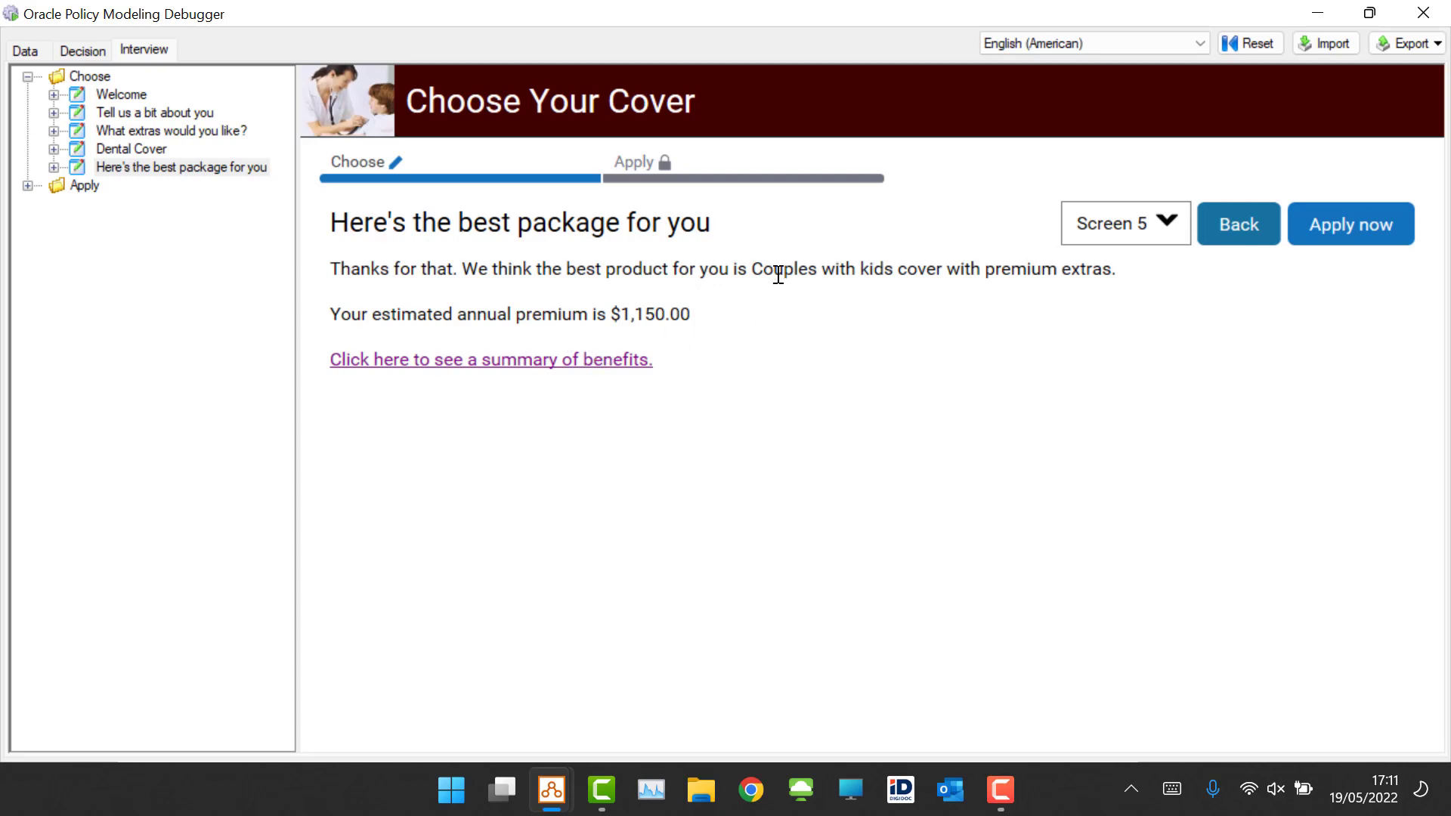
left_click_drag(756, 268, 923, 266)
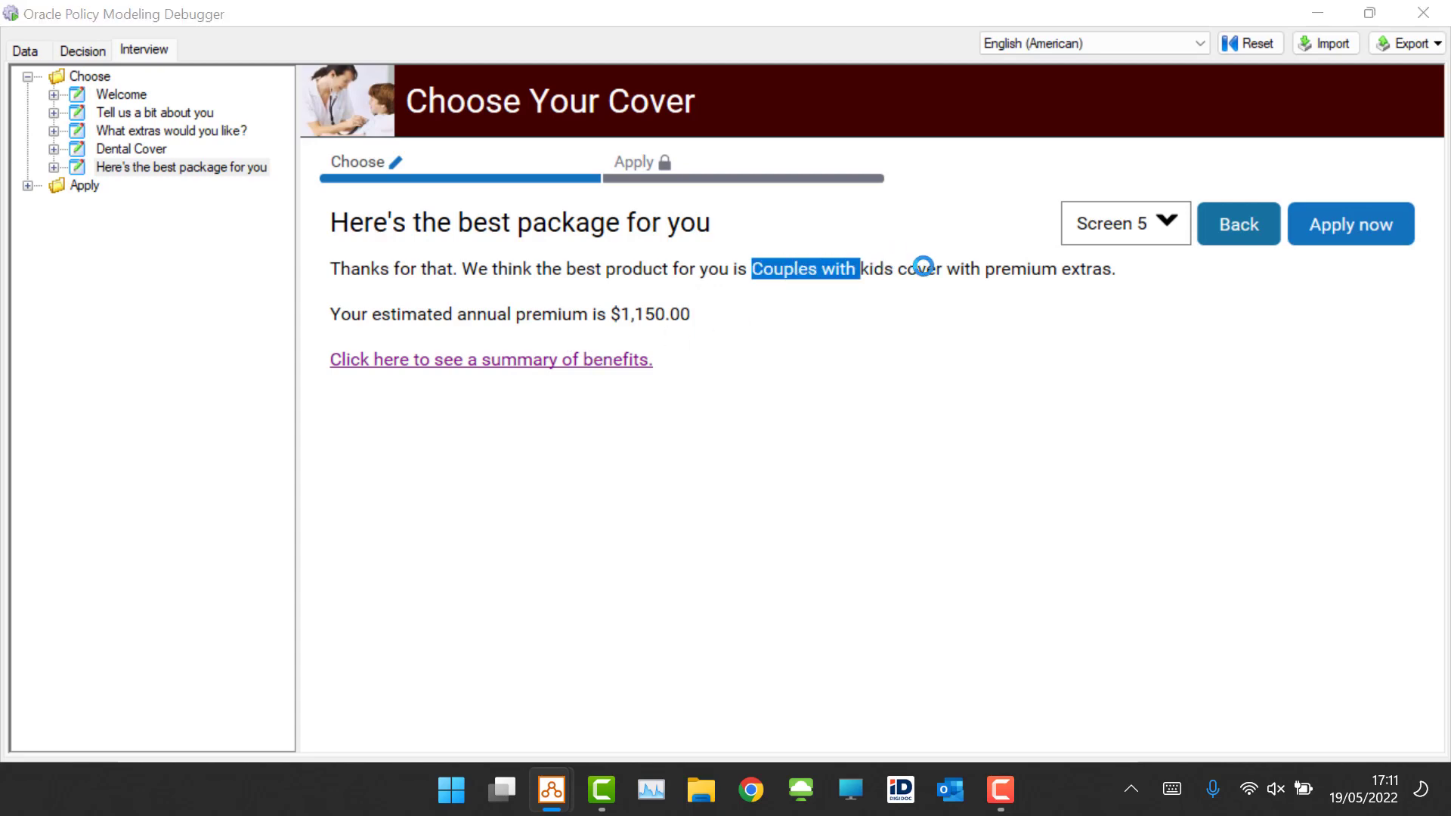
left_click(689, 418)
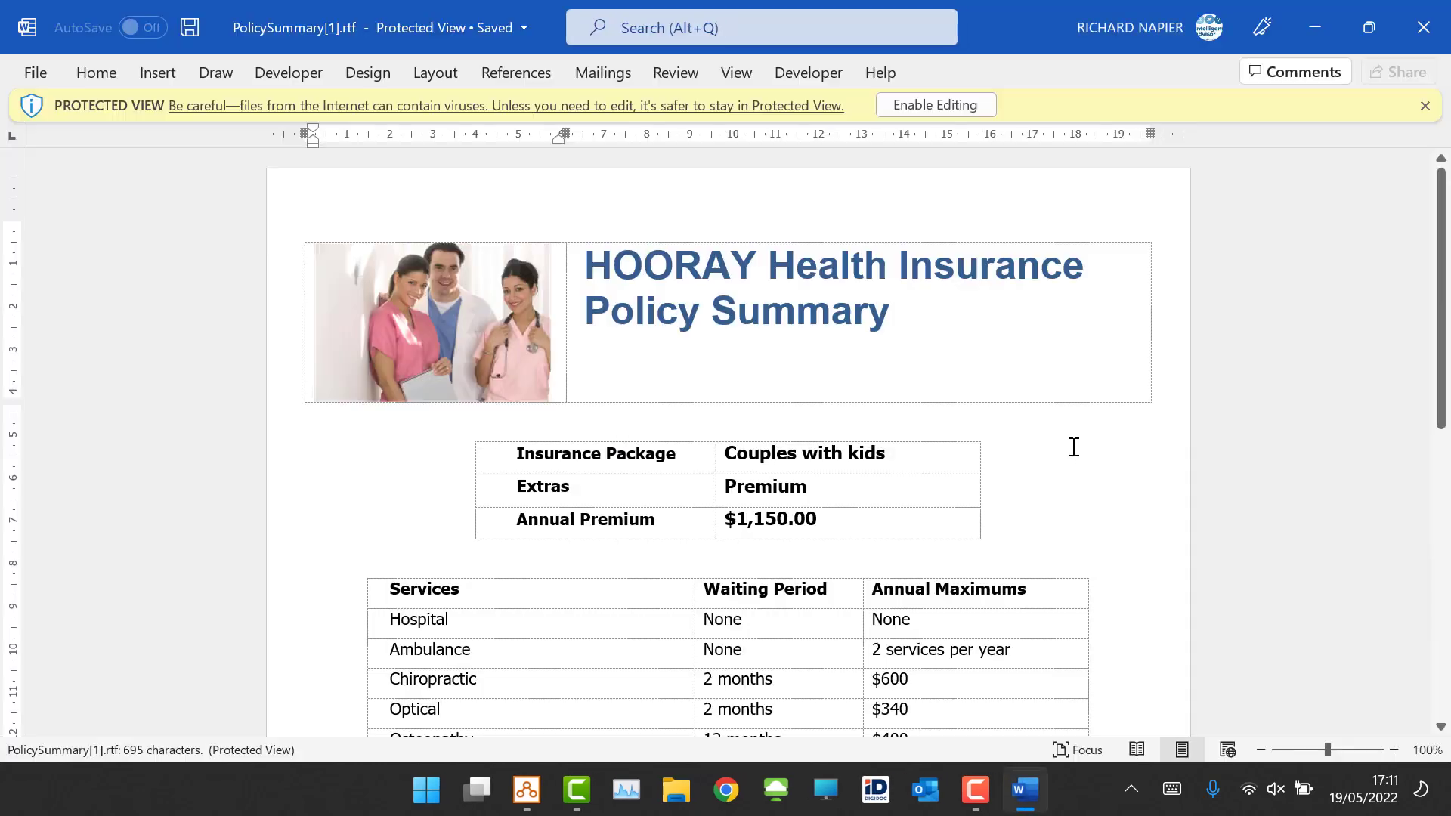
scroll(1059, 422, "down", 5)
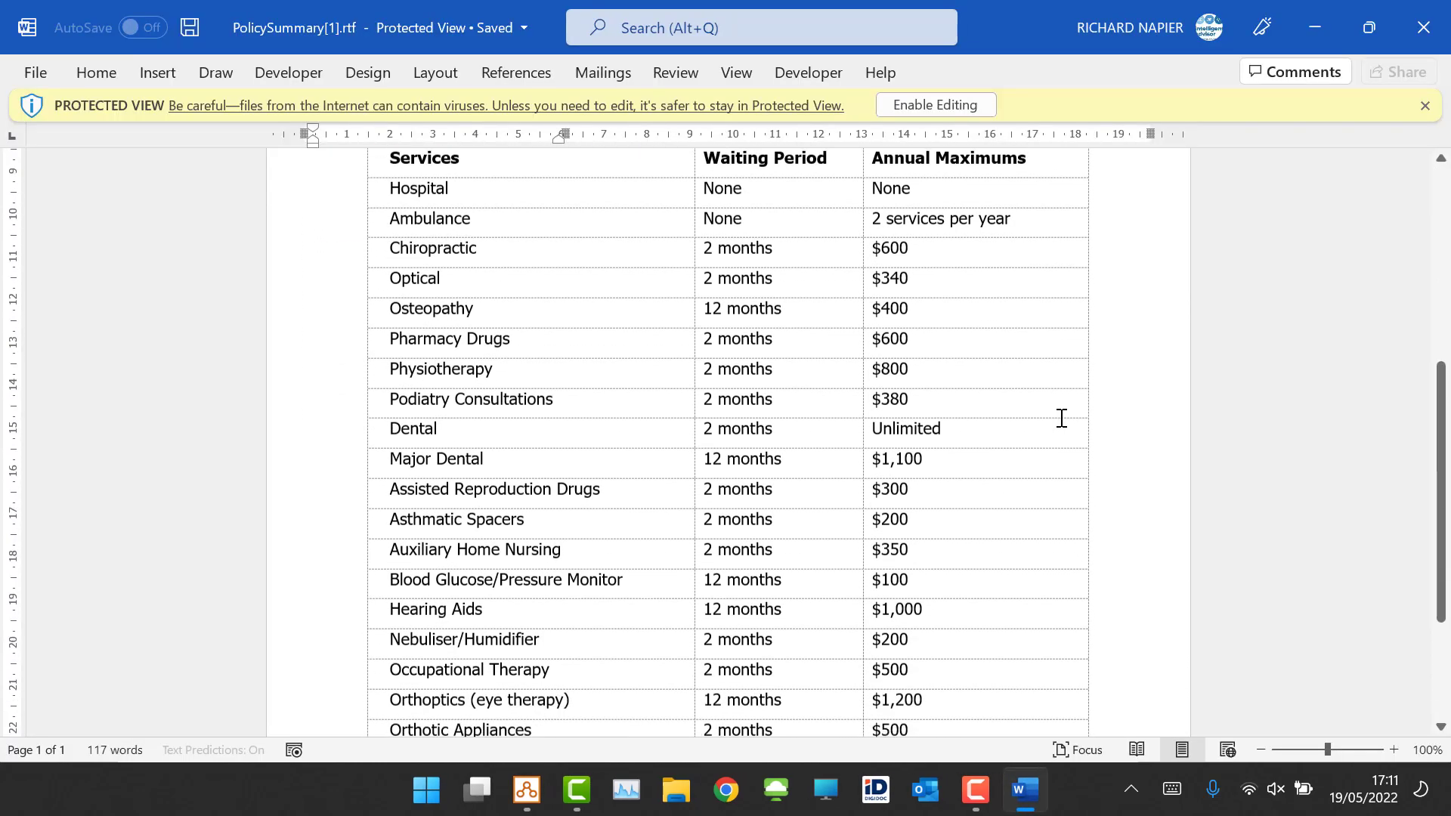
scroll(1067, 421, "up", 1)
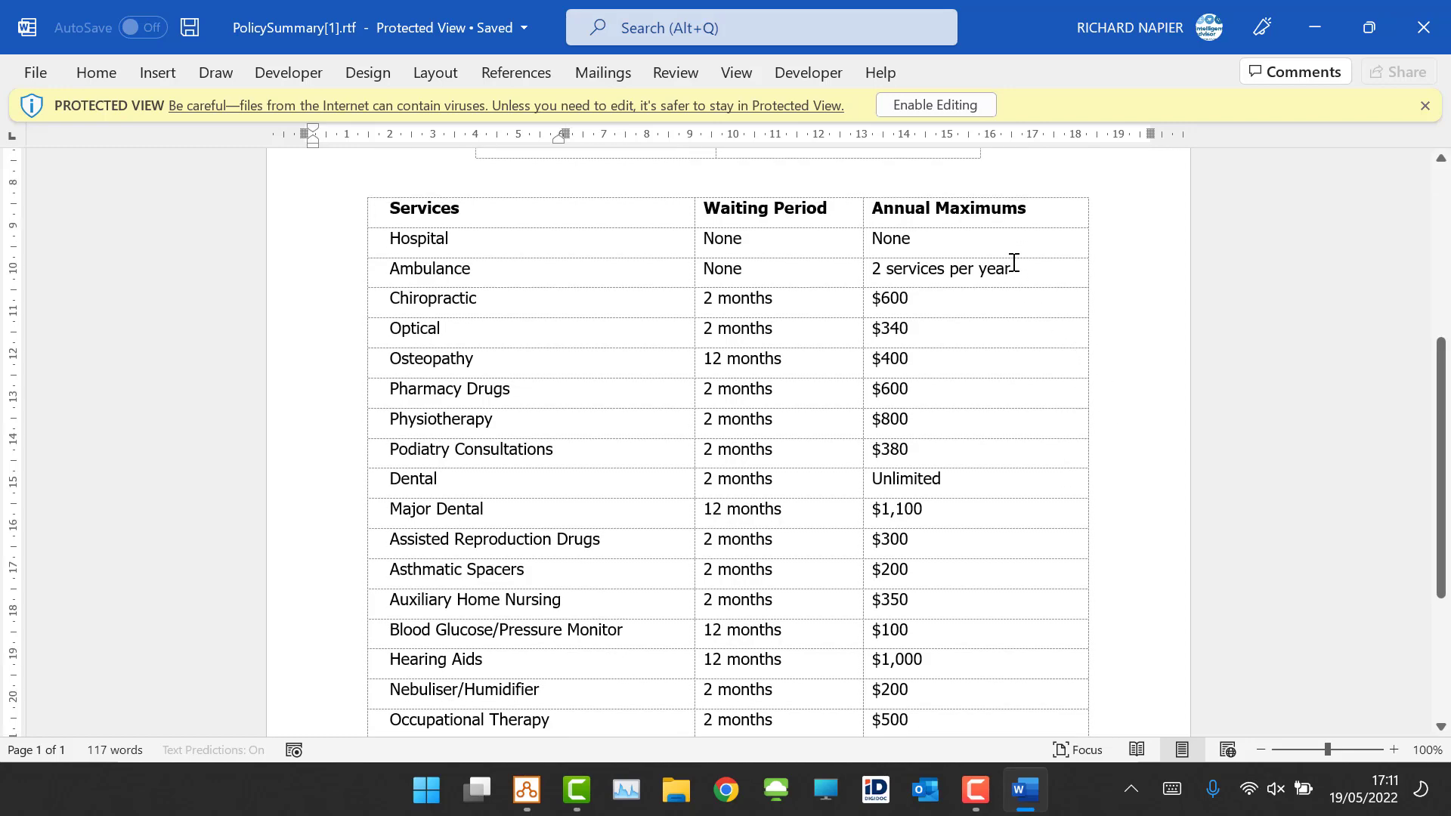
scroll(1016, 261, "down", 5)
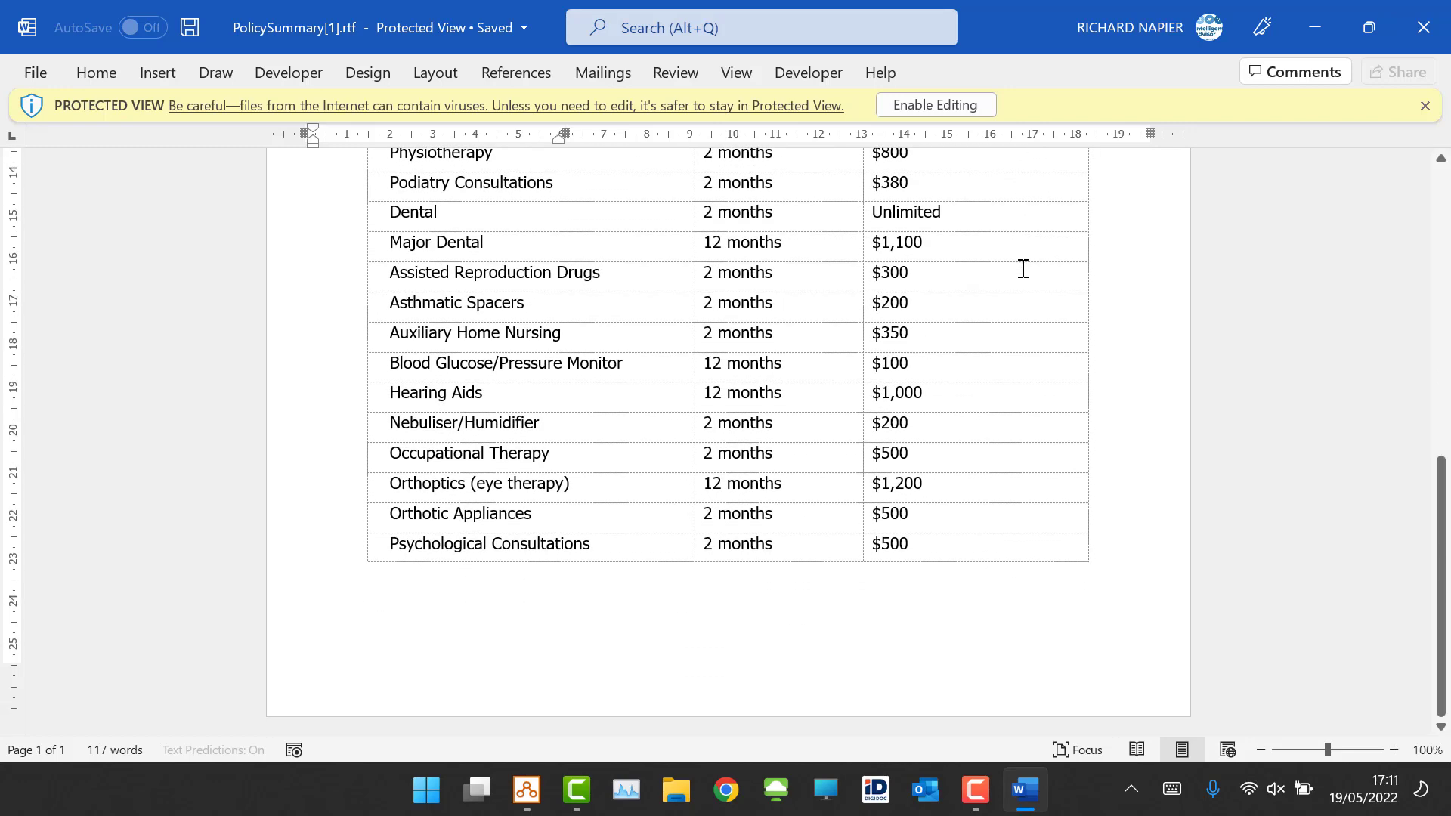
scroll(1023, 269, "up", 12)
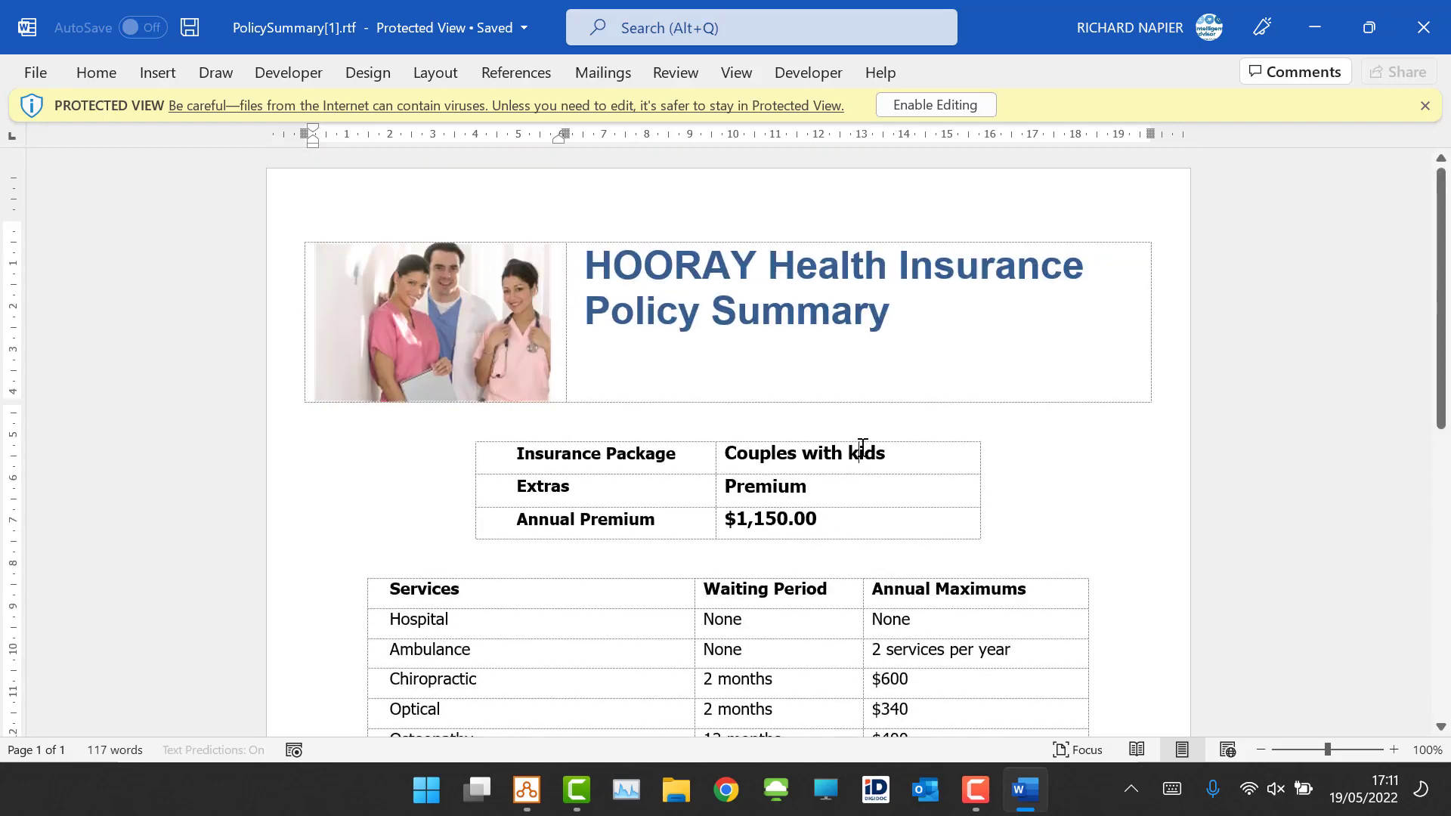
left_click(1424, 27)
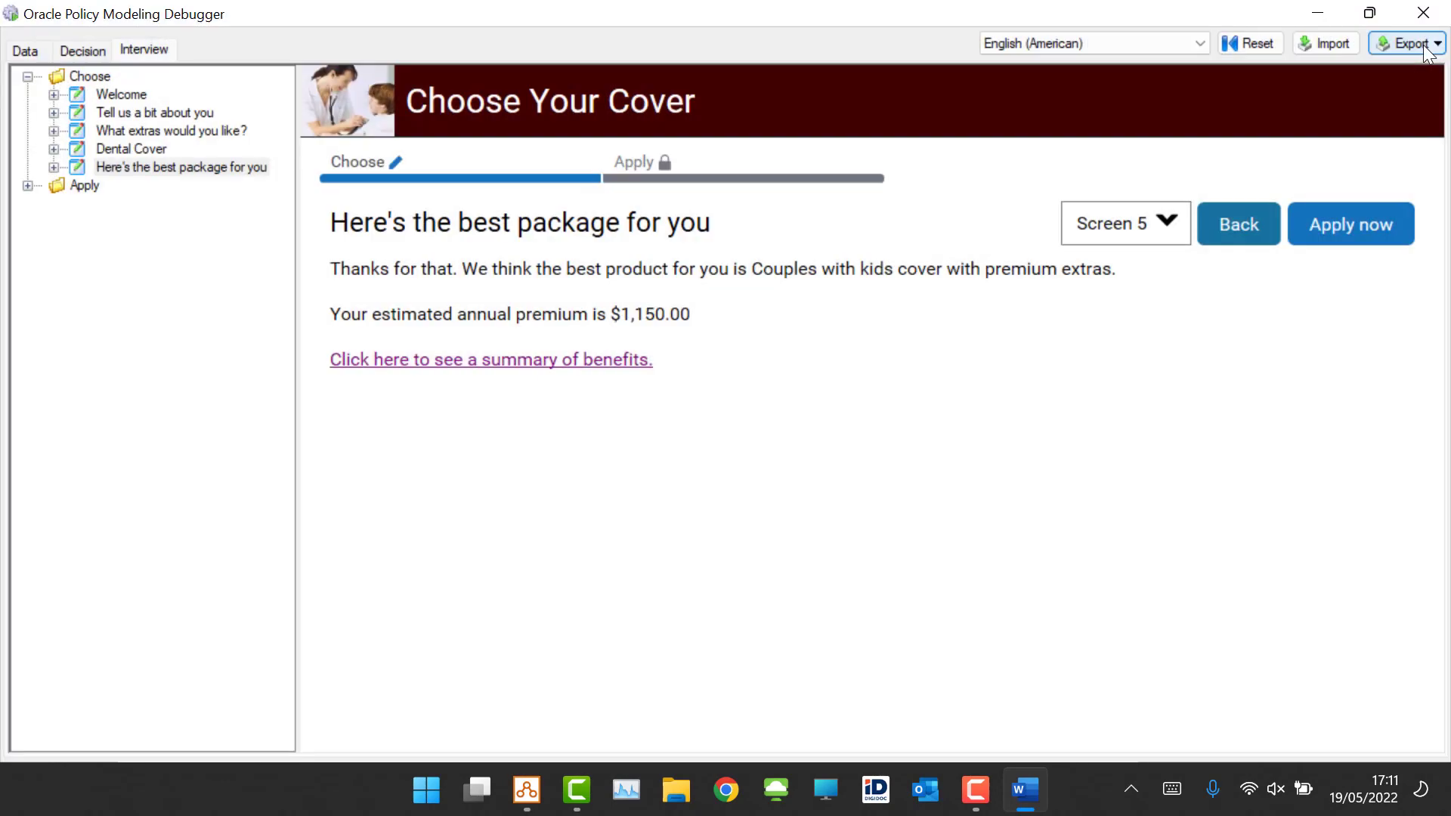
Step: Reopen the debugger and inspect the Global entity's attribute values in the Data view before returning to the interview
left_click(1424, 13)
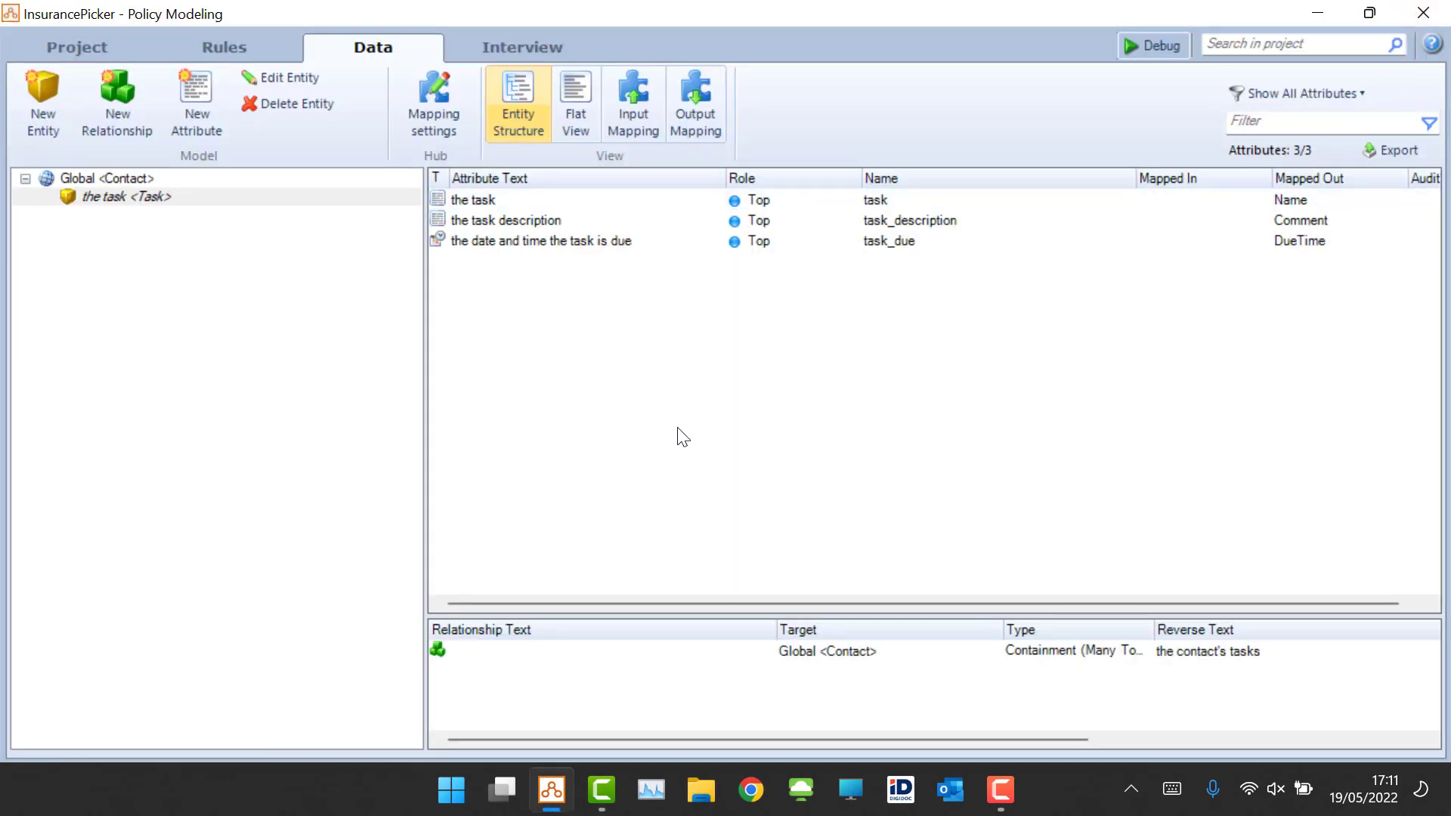
left_click(1154, 45)
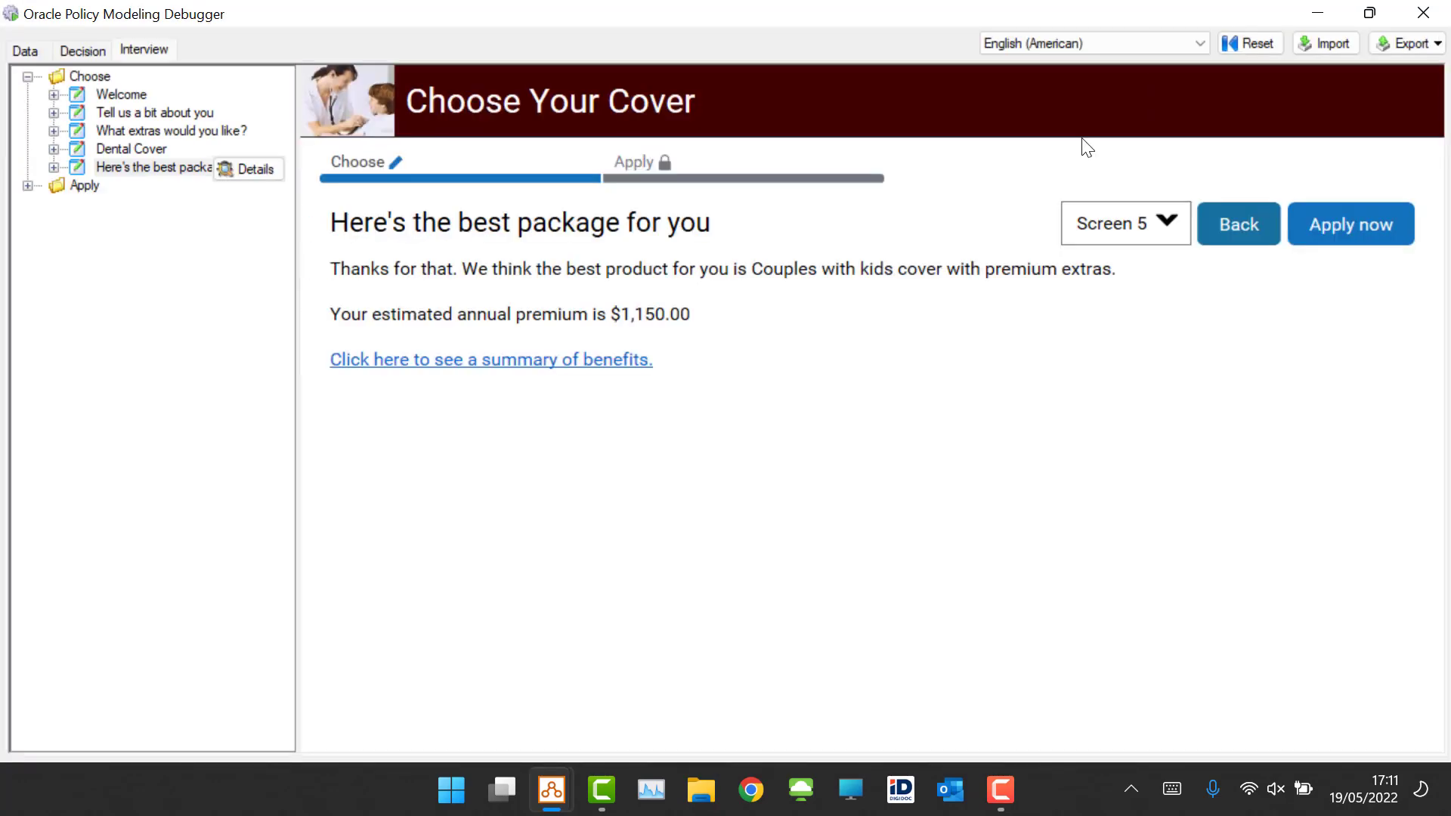
left_click(30, 48)
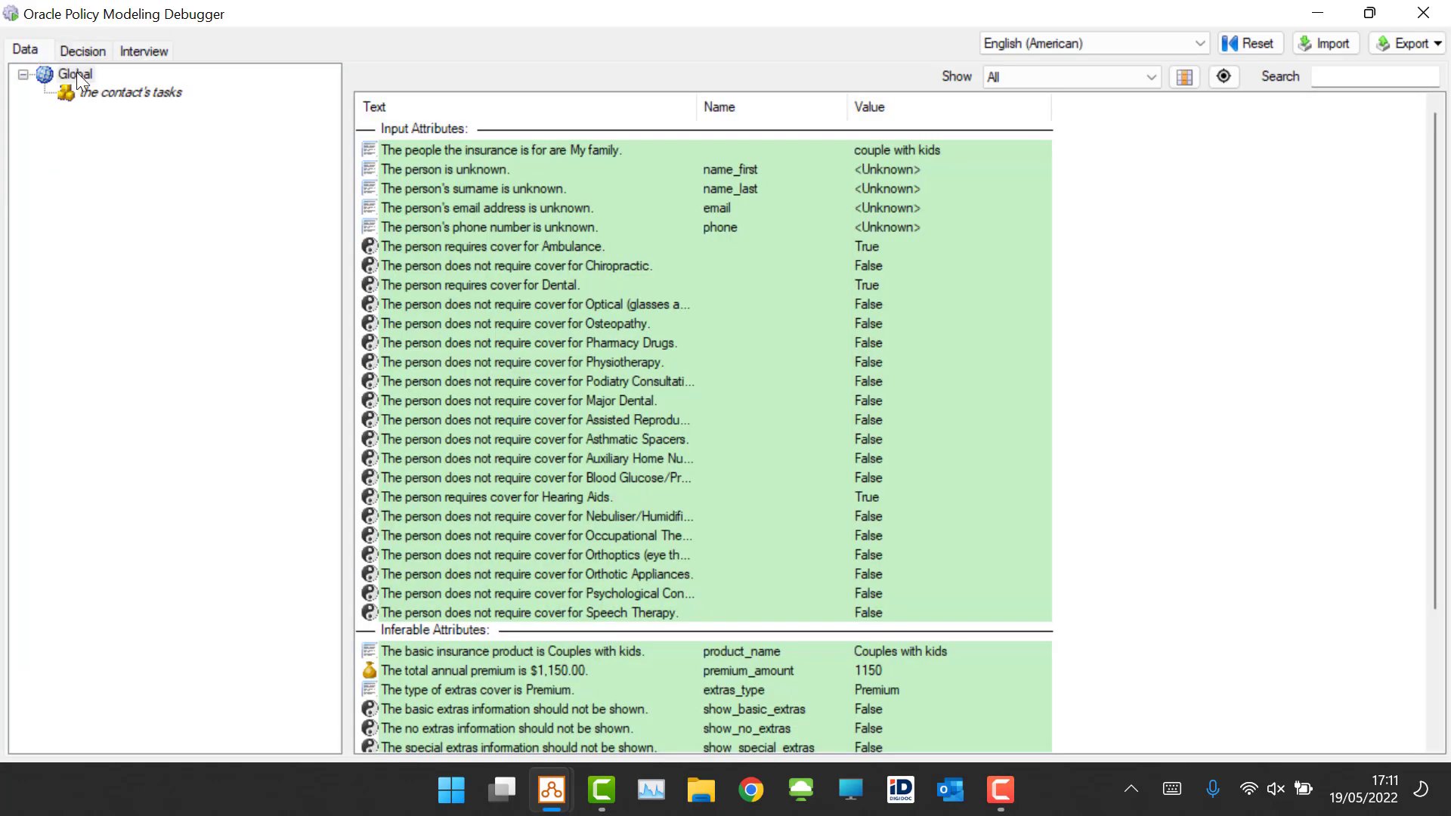
left_click(80, 80)
left_click(157, 48)
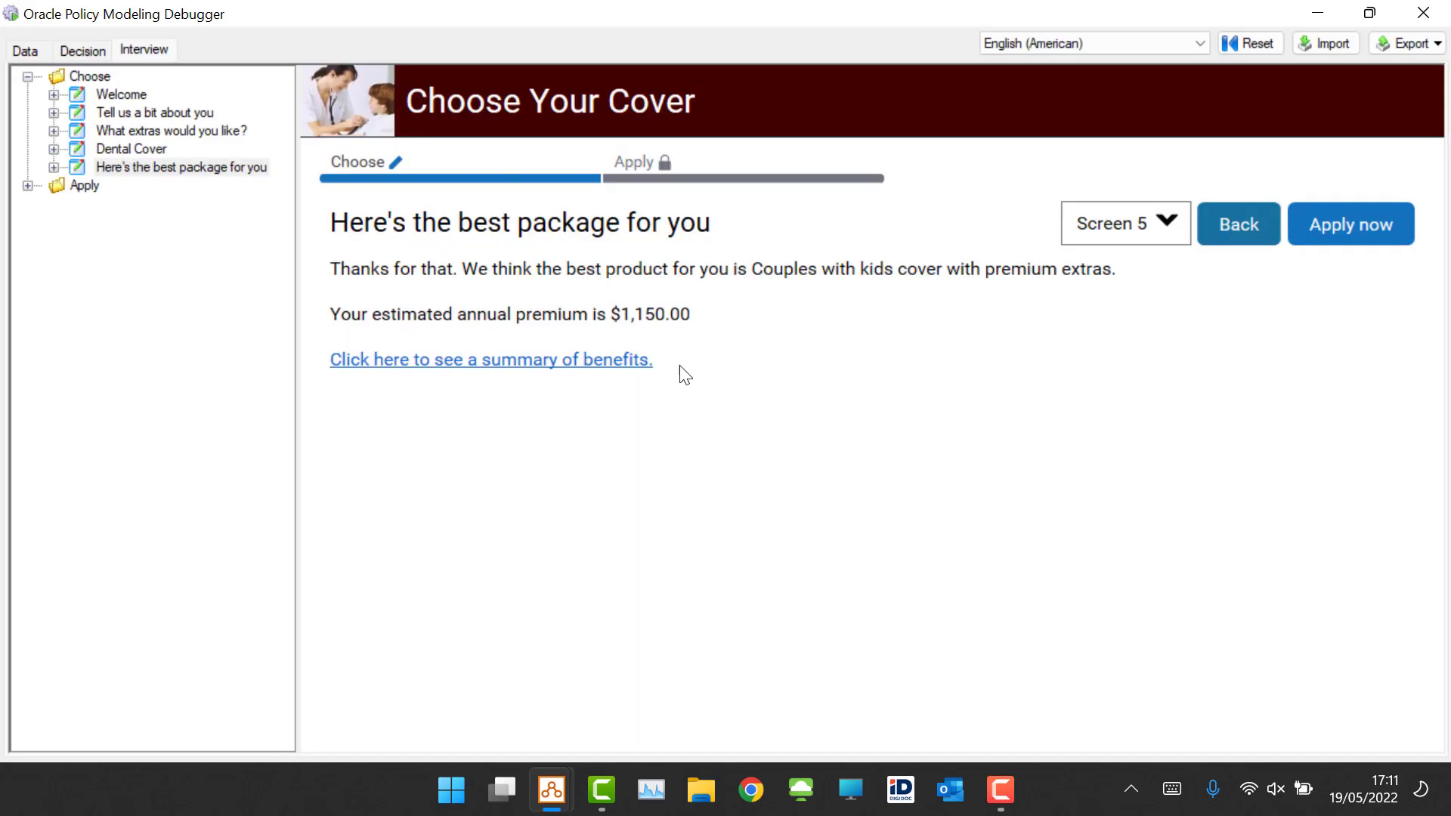
Step: Apply for the recommended package and enter the applicant's first name and surname
left_click(1380, 224)
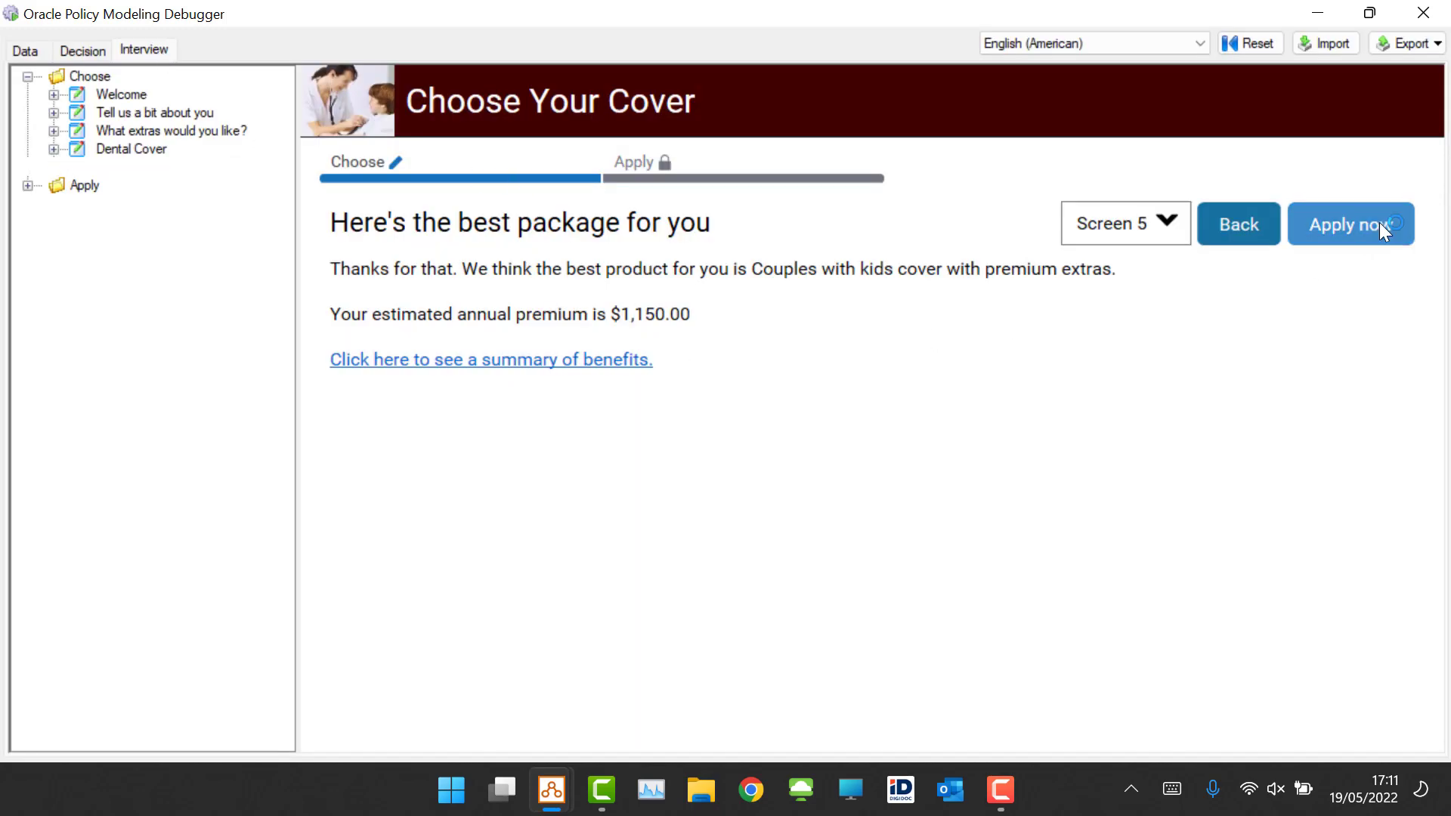
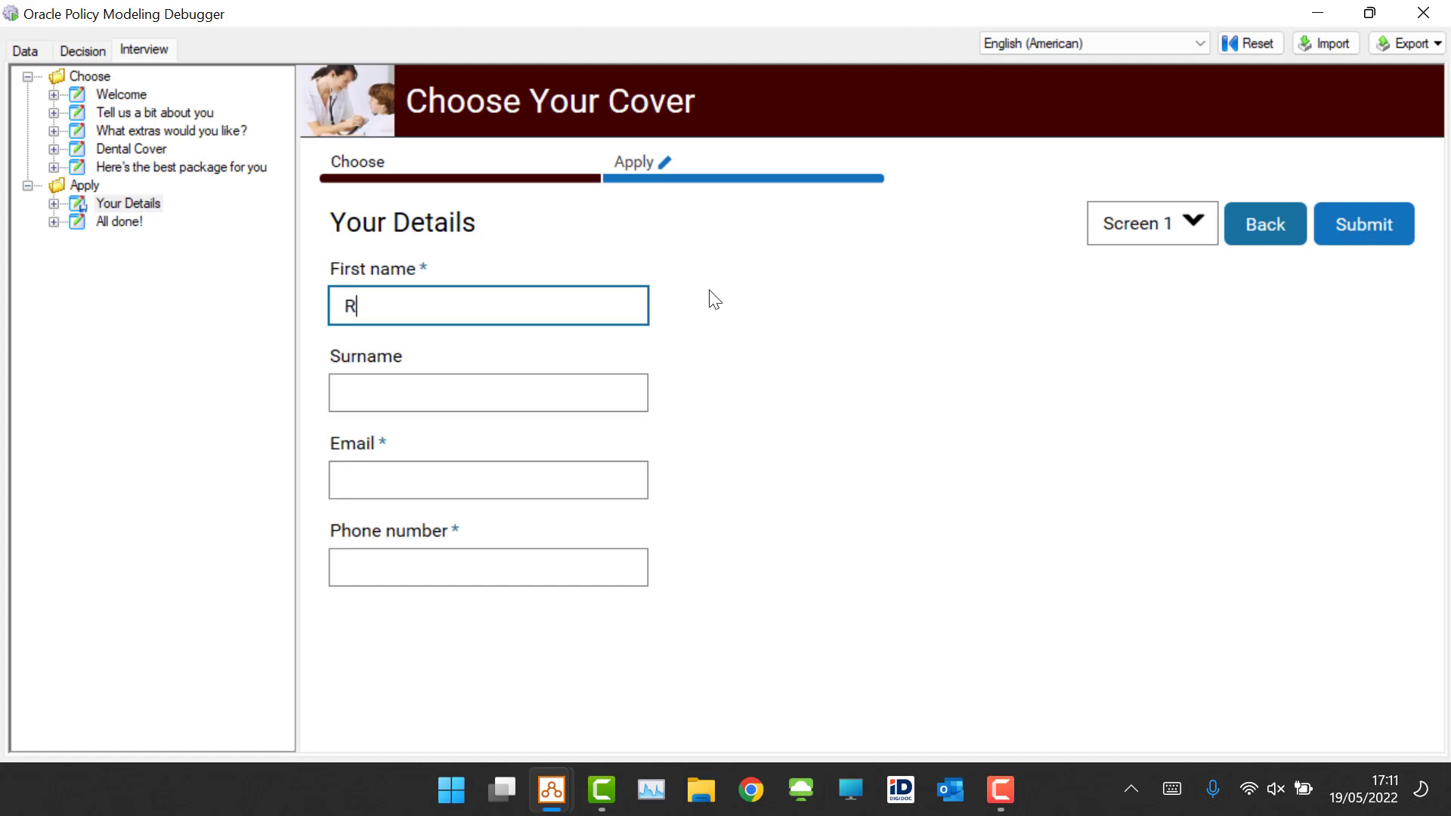
key("Tab")
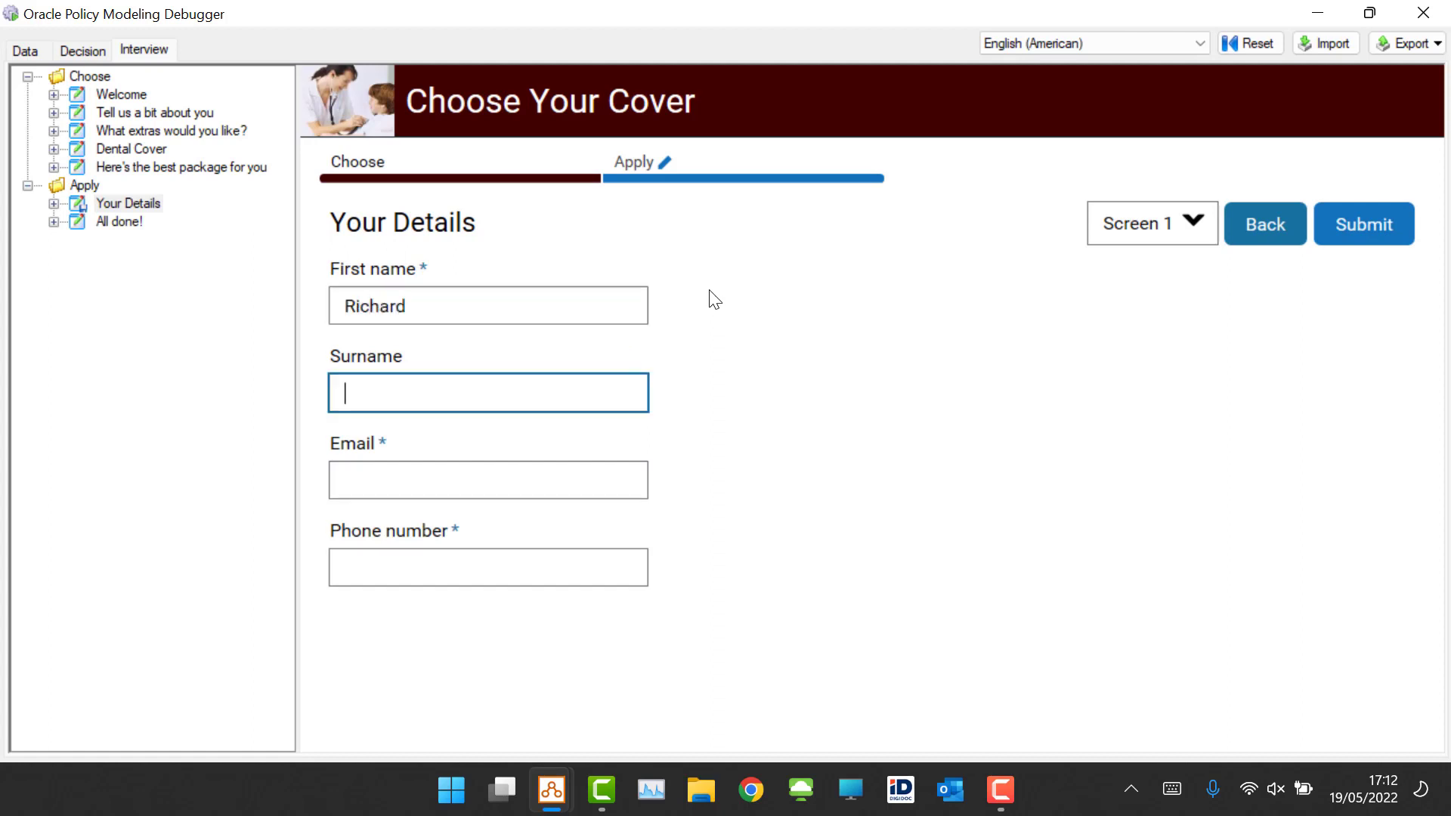
key("Tab")
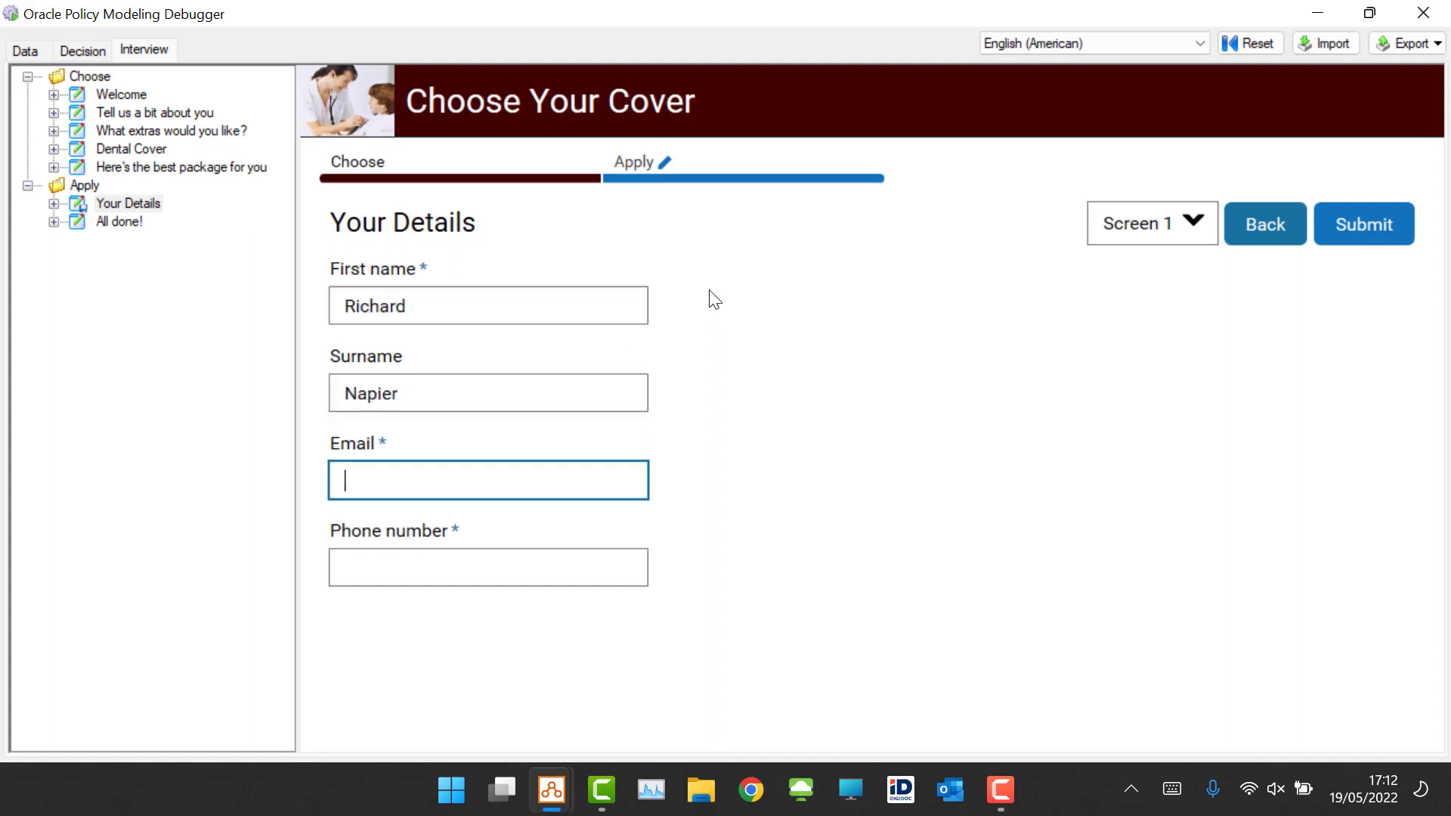
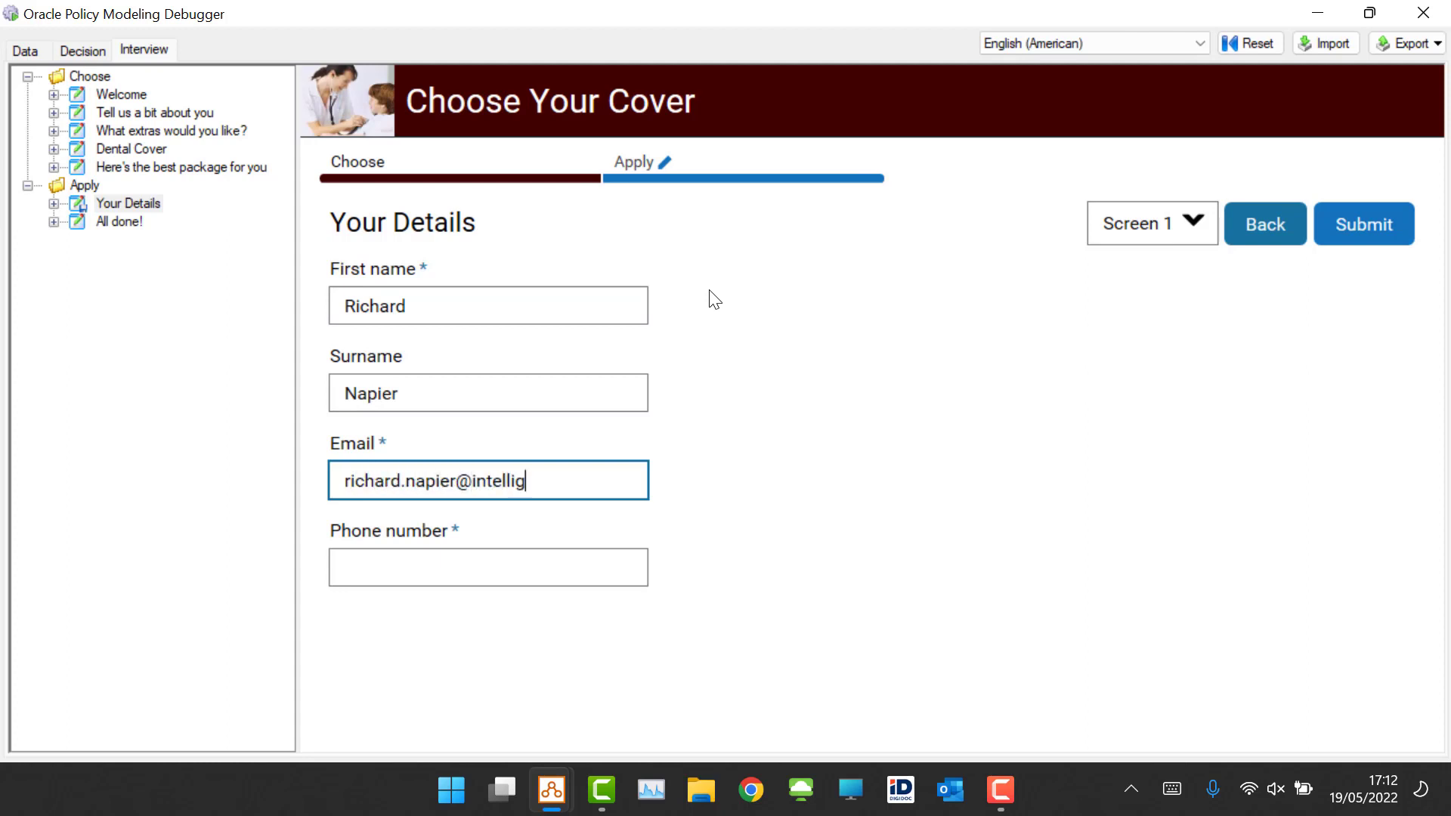
Step: Fill in the applicant's e-mail address and phone number and submit the details
key("Tab")
type("0")
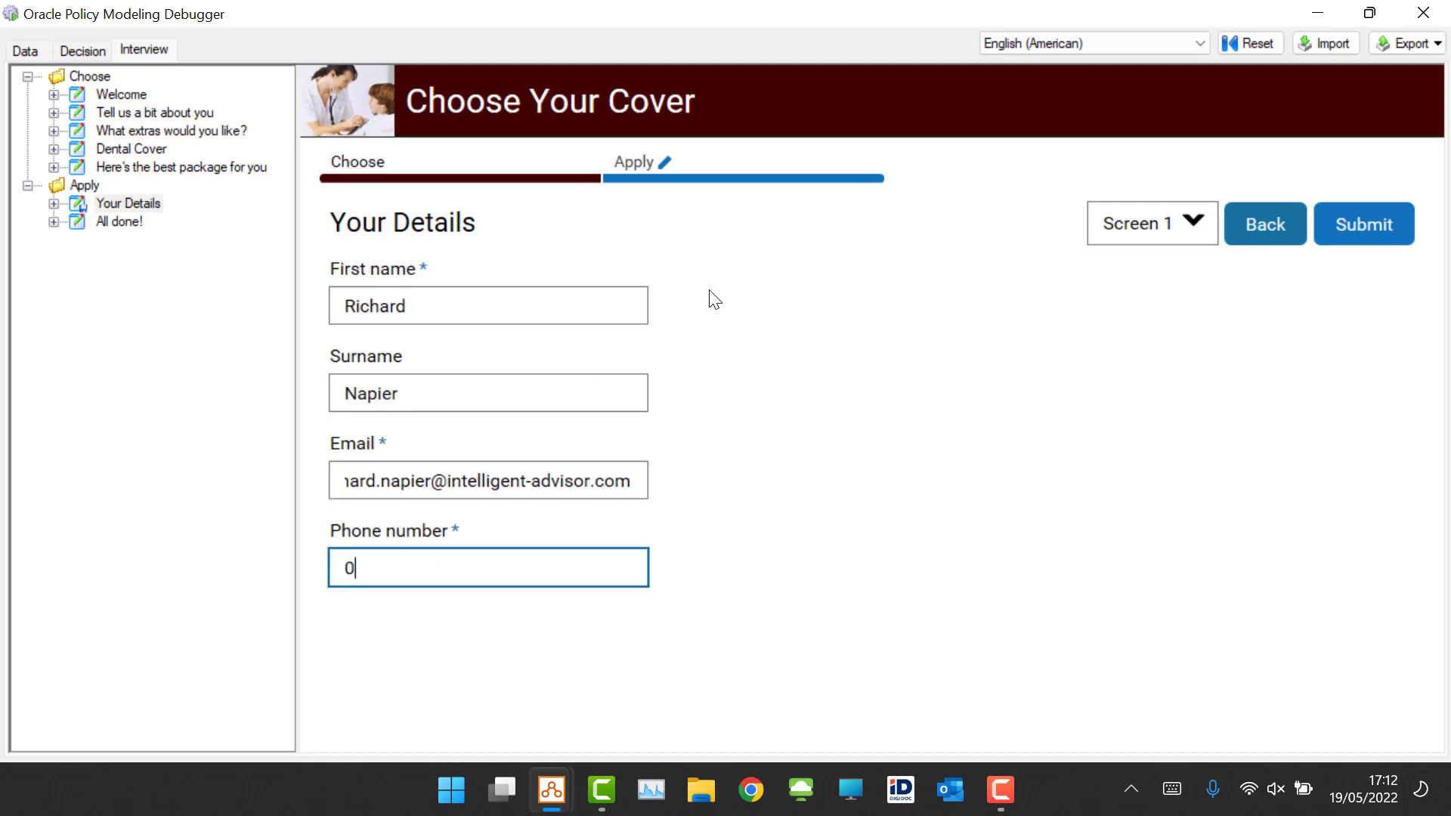
type("7777777777")
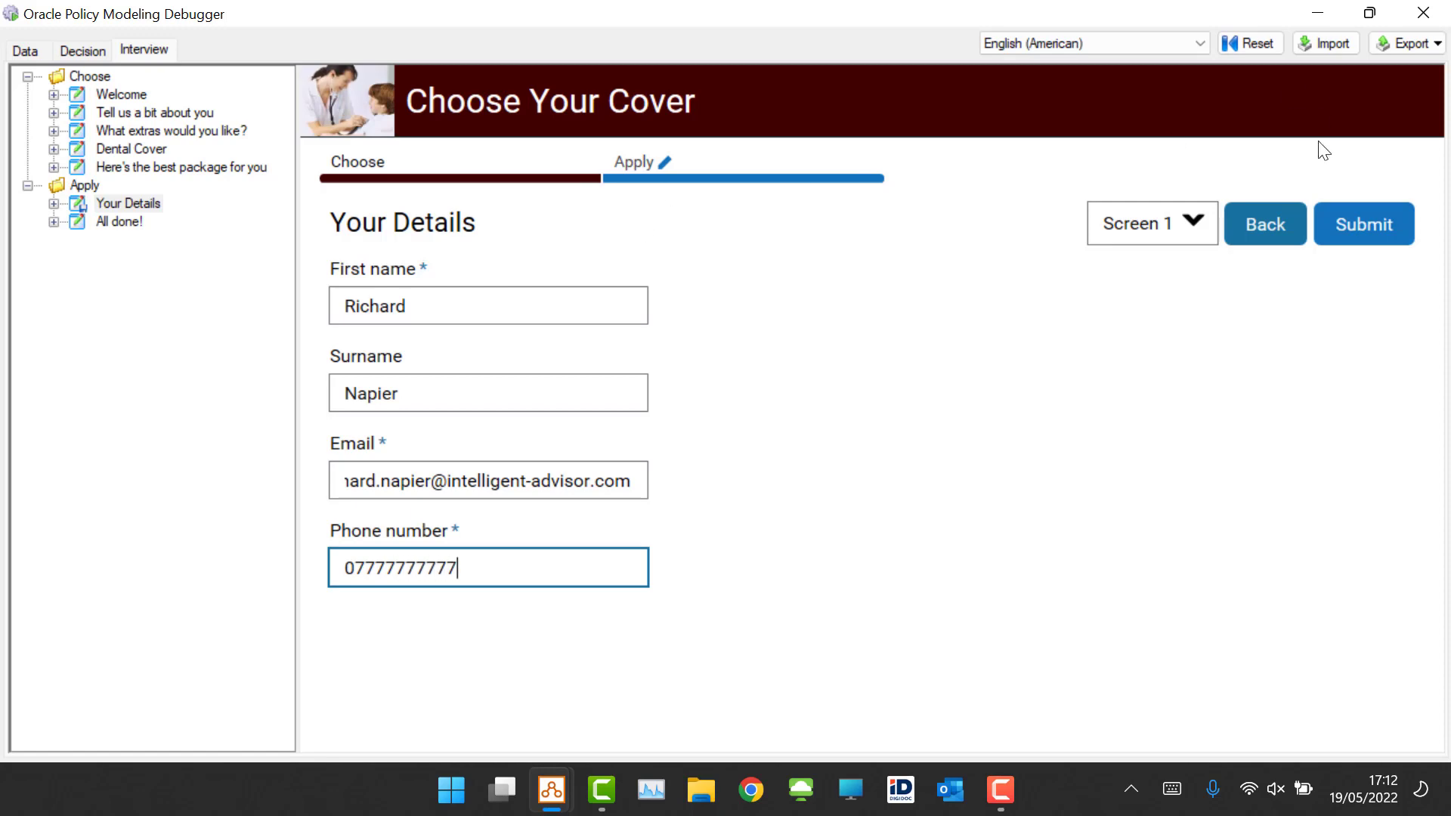
left_click(1393, 241)
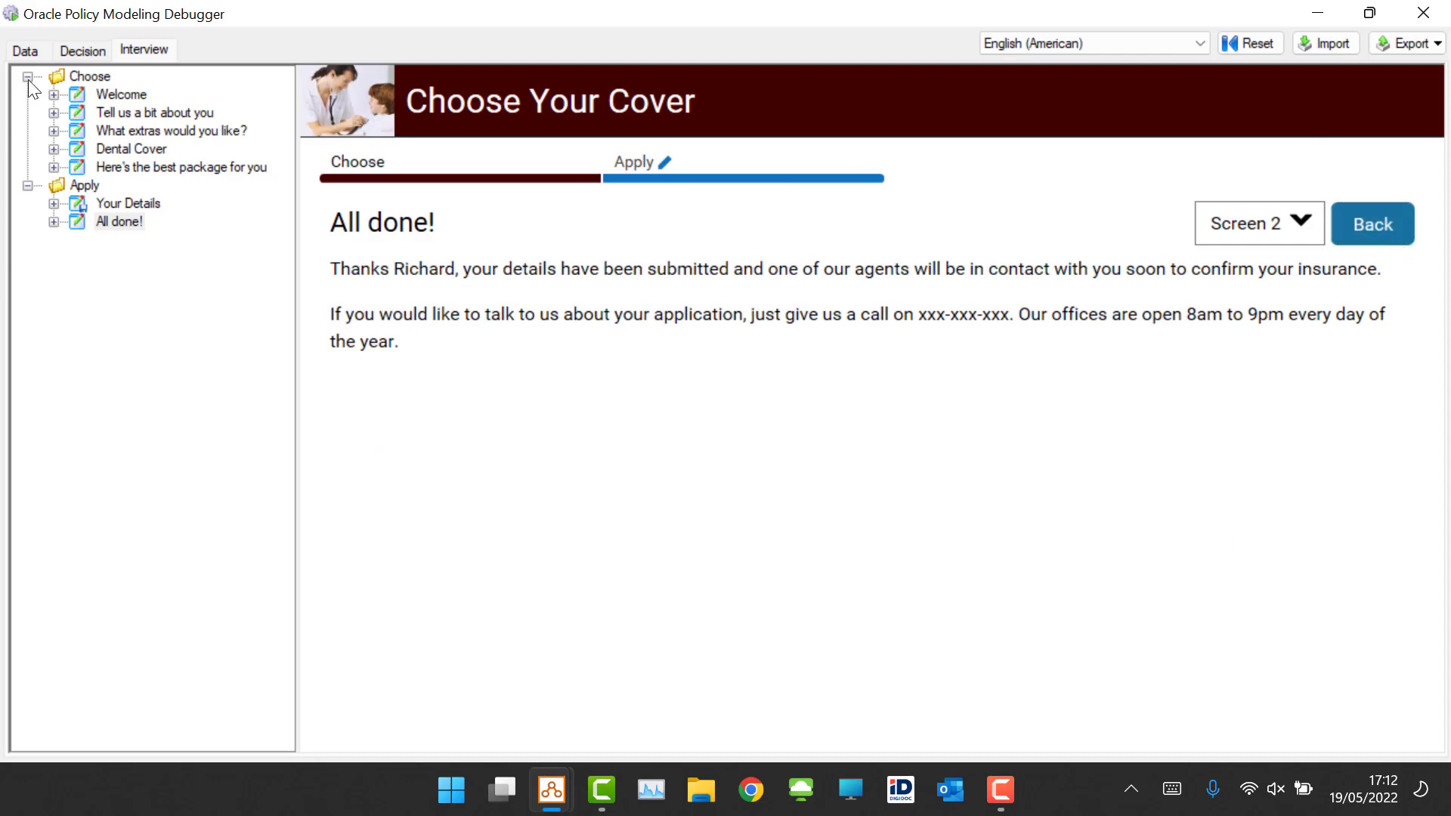
Step: Examine the submitted Global attributes and the generated contact task's attributes in the Data view
left_click(27, 50)
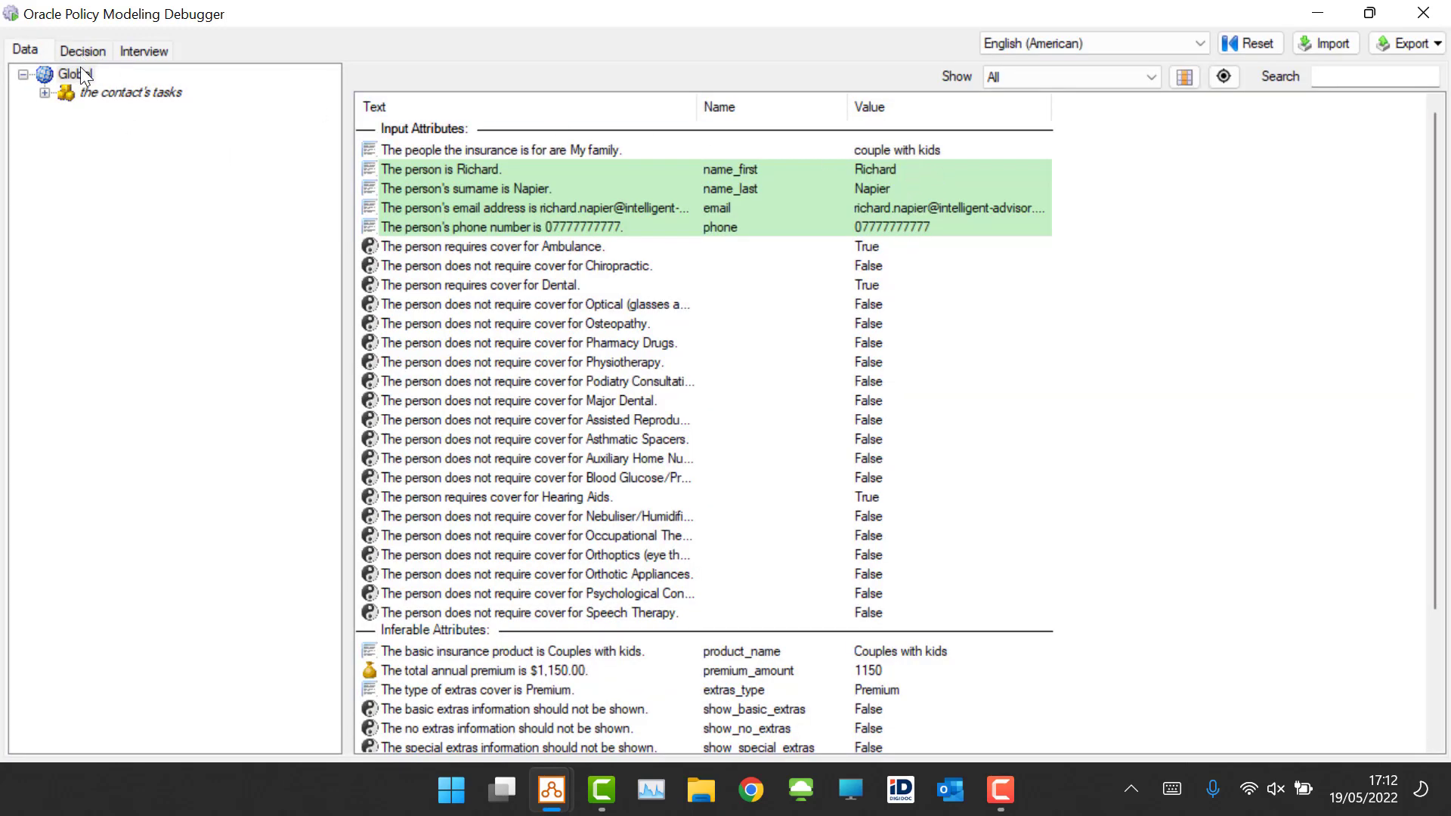
left_click(605, 148)
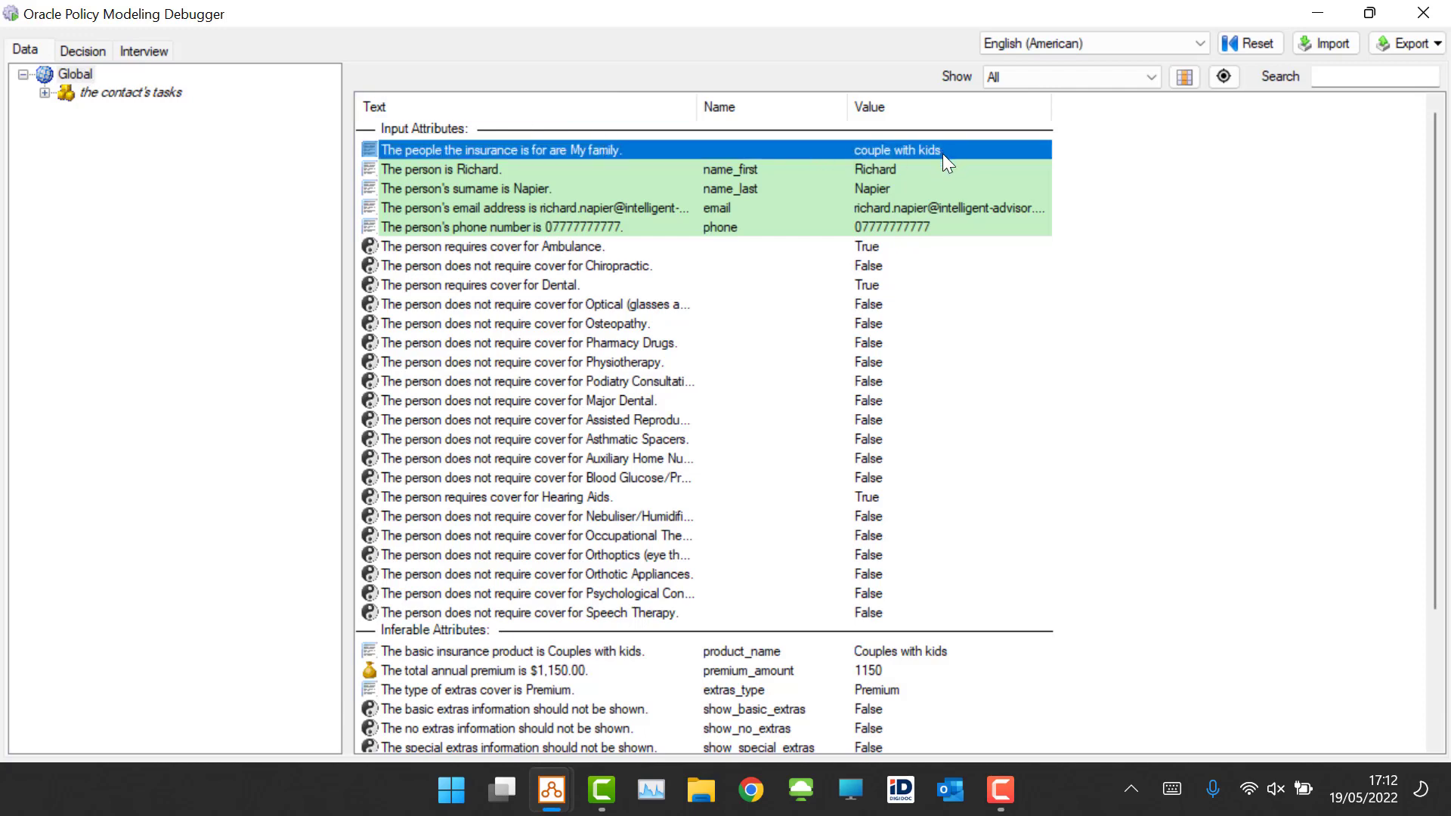
left_click(45, 92)
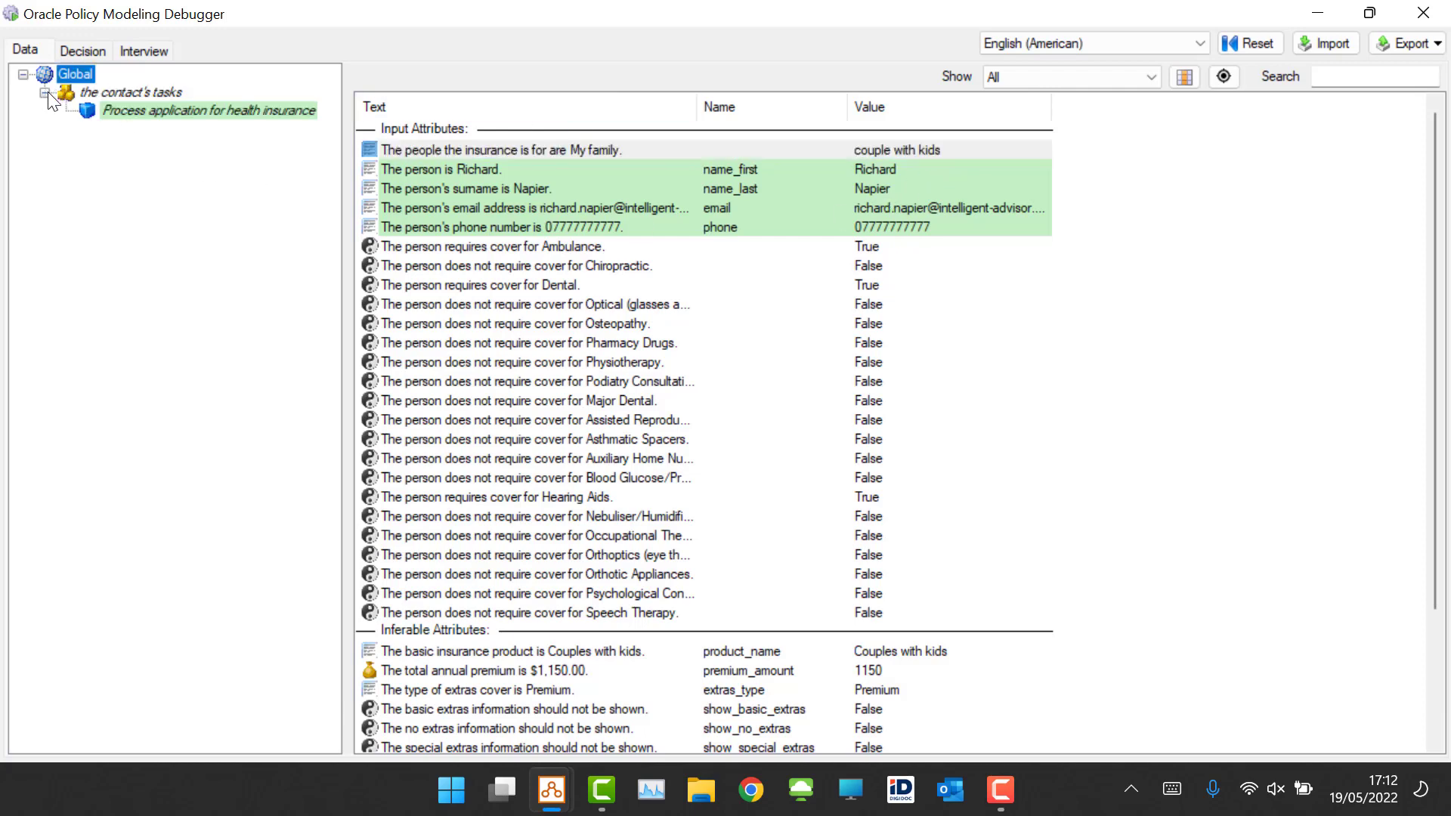
left_click(164, 111)
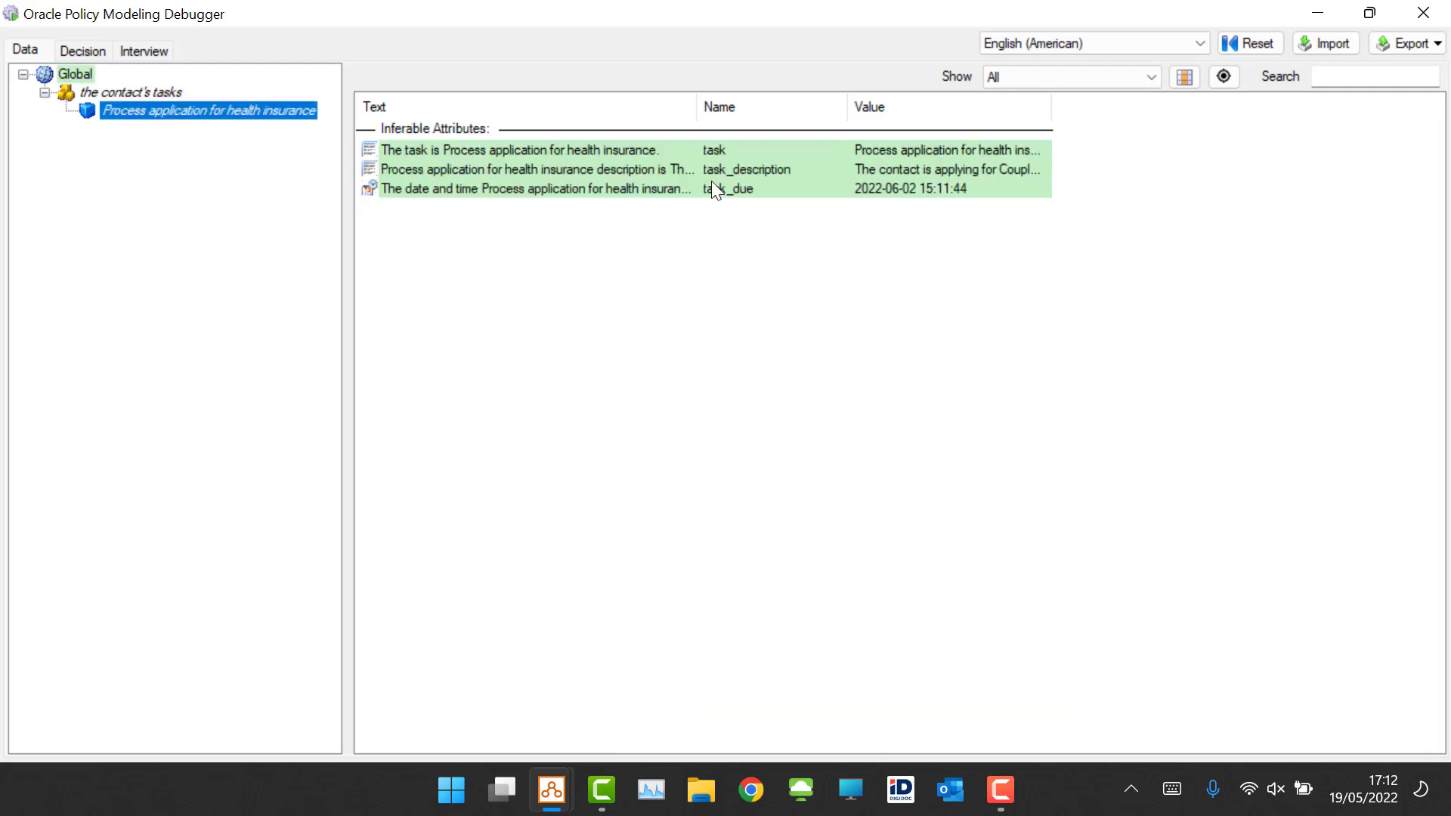
left_click_drag(1052, 106, 1436, 169)
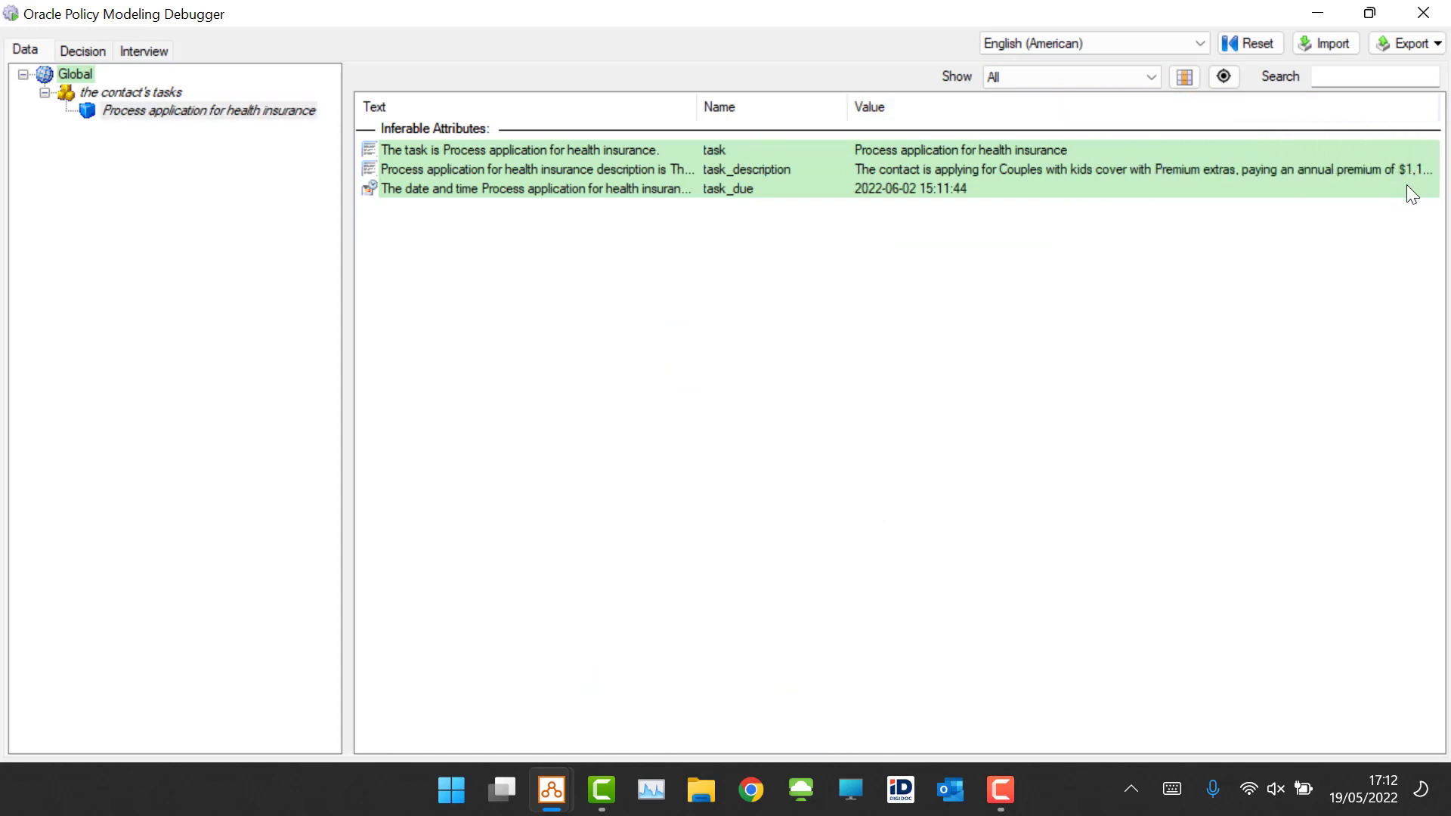
right_click(115, 91)
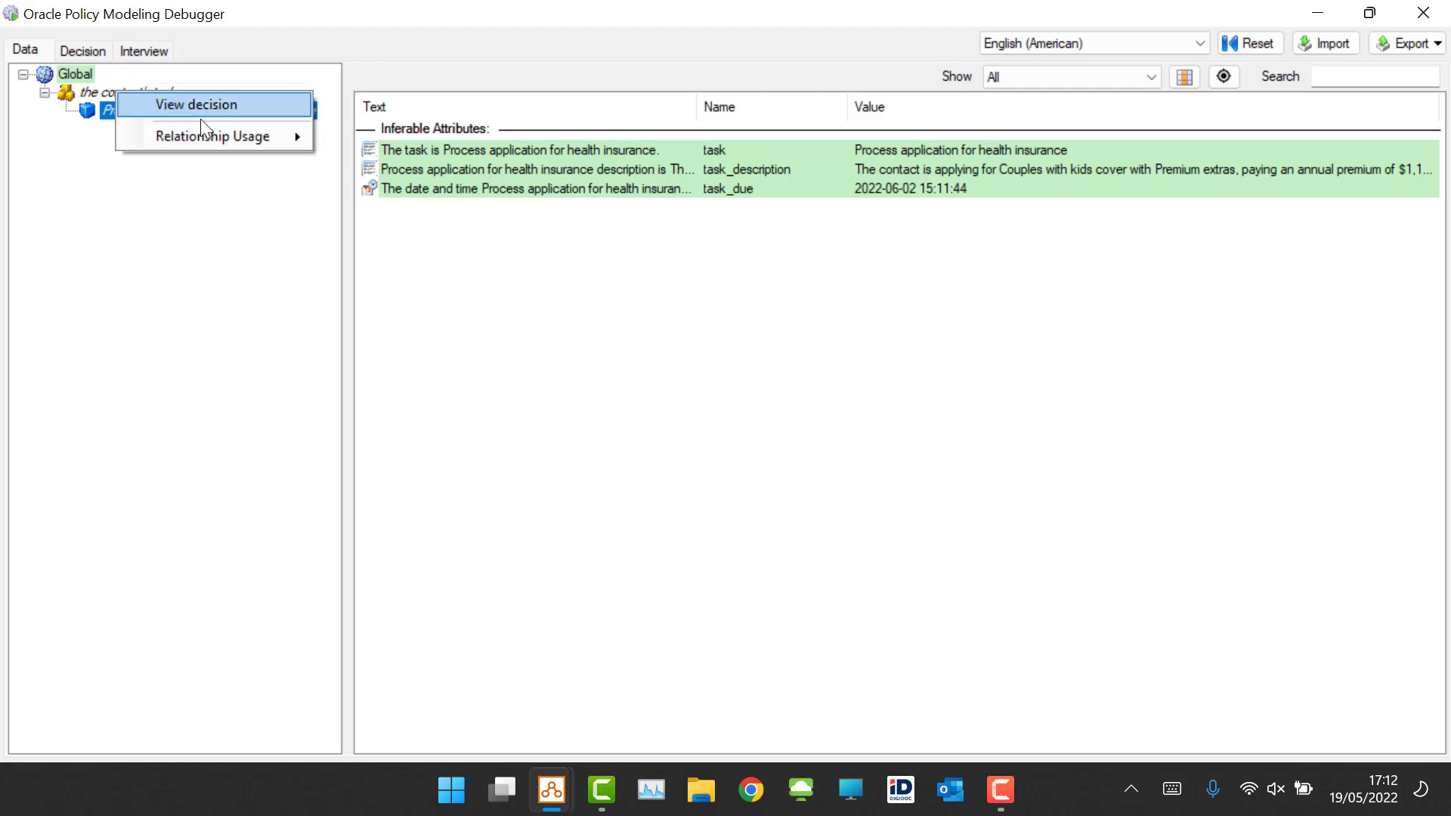
mouse_move(227, 142)
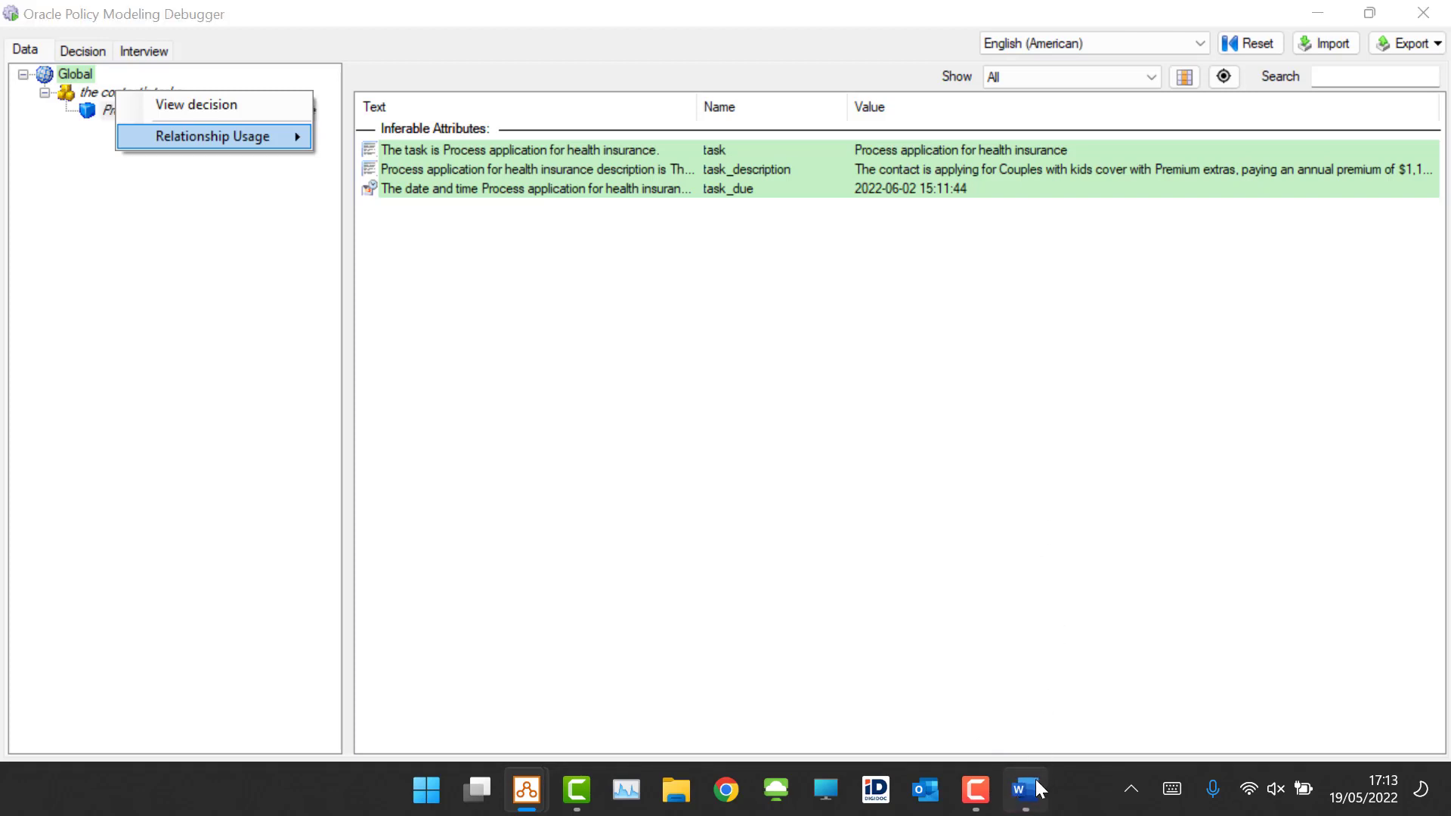
Step: Switch to the Create Task rule document and duplicate the "Process application for health insurance" row in the contact's tasks table
left_click(1025, 788)
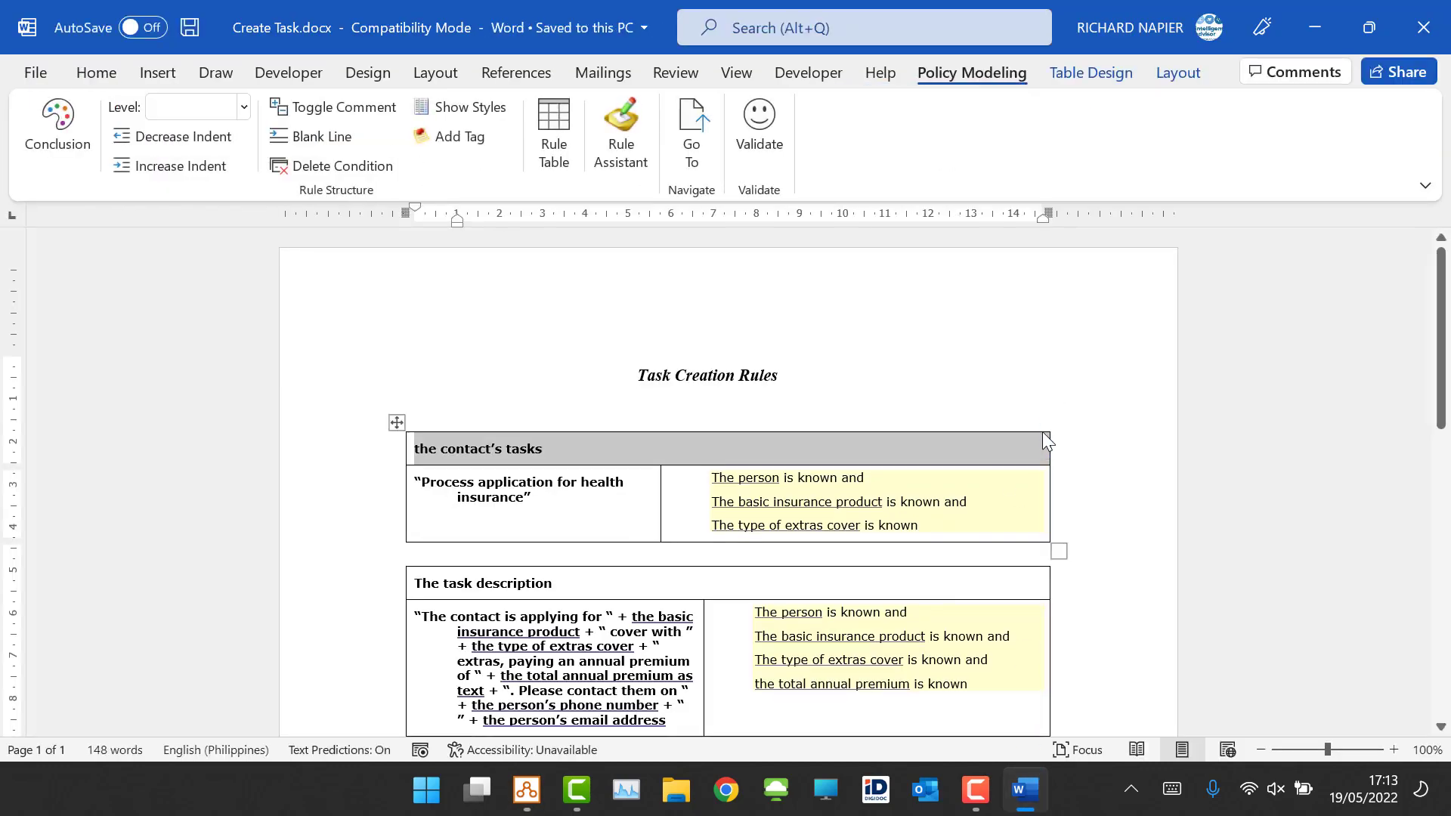
left_click(944, 514)
scroll(1036, 379, "down", 1)
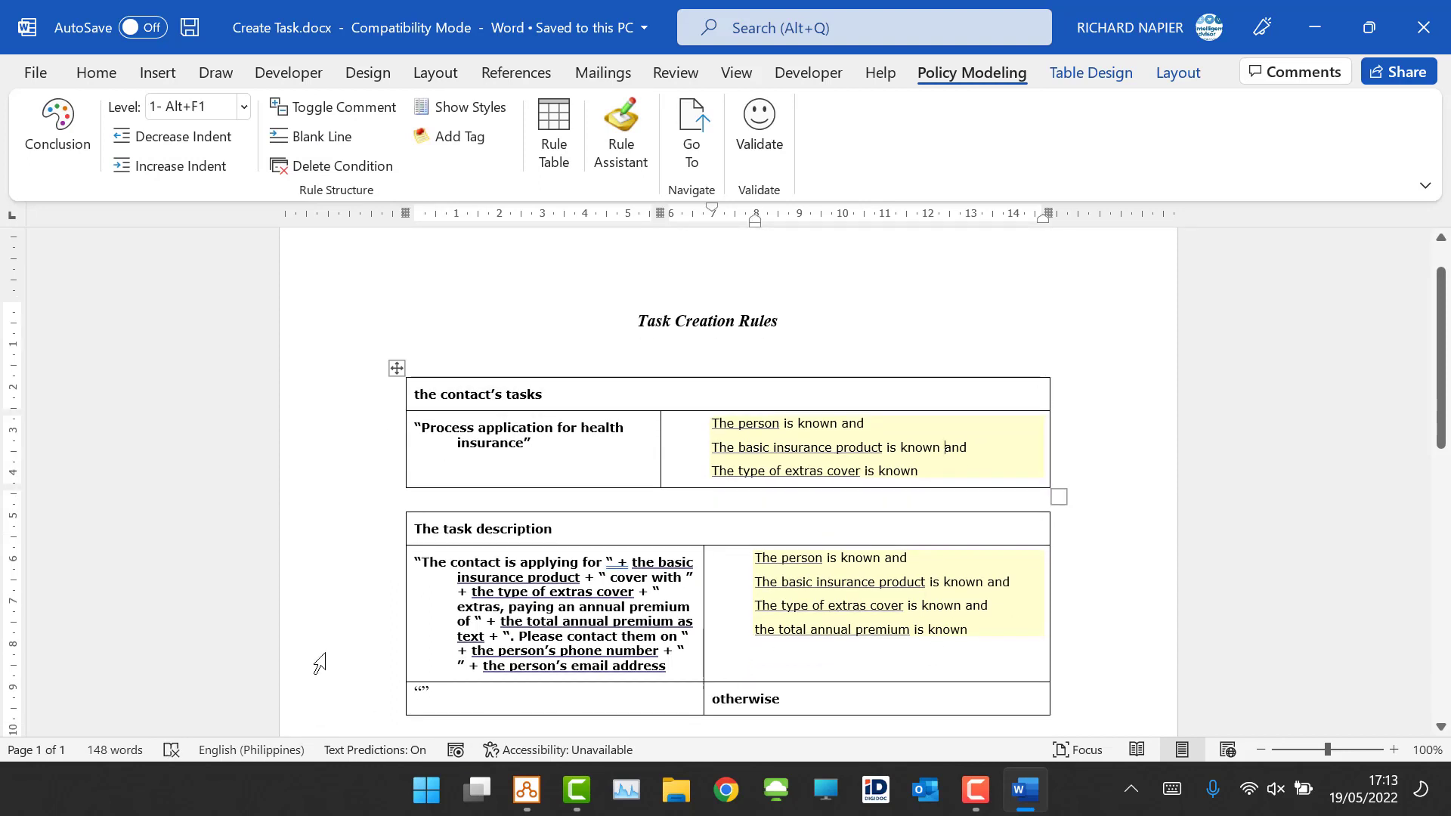
mouse_move(385, 483)
left_click_drag(522, 396, 416, 395)
left_click(496, 395)
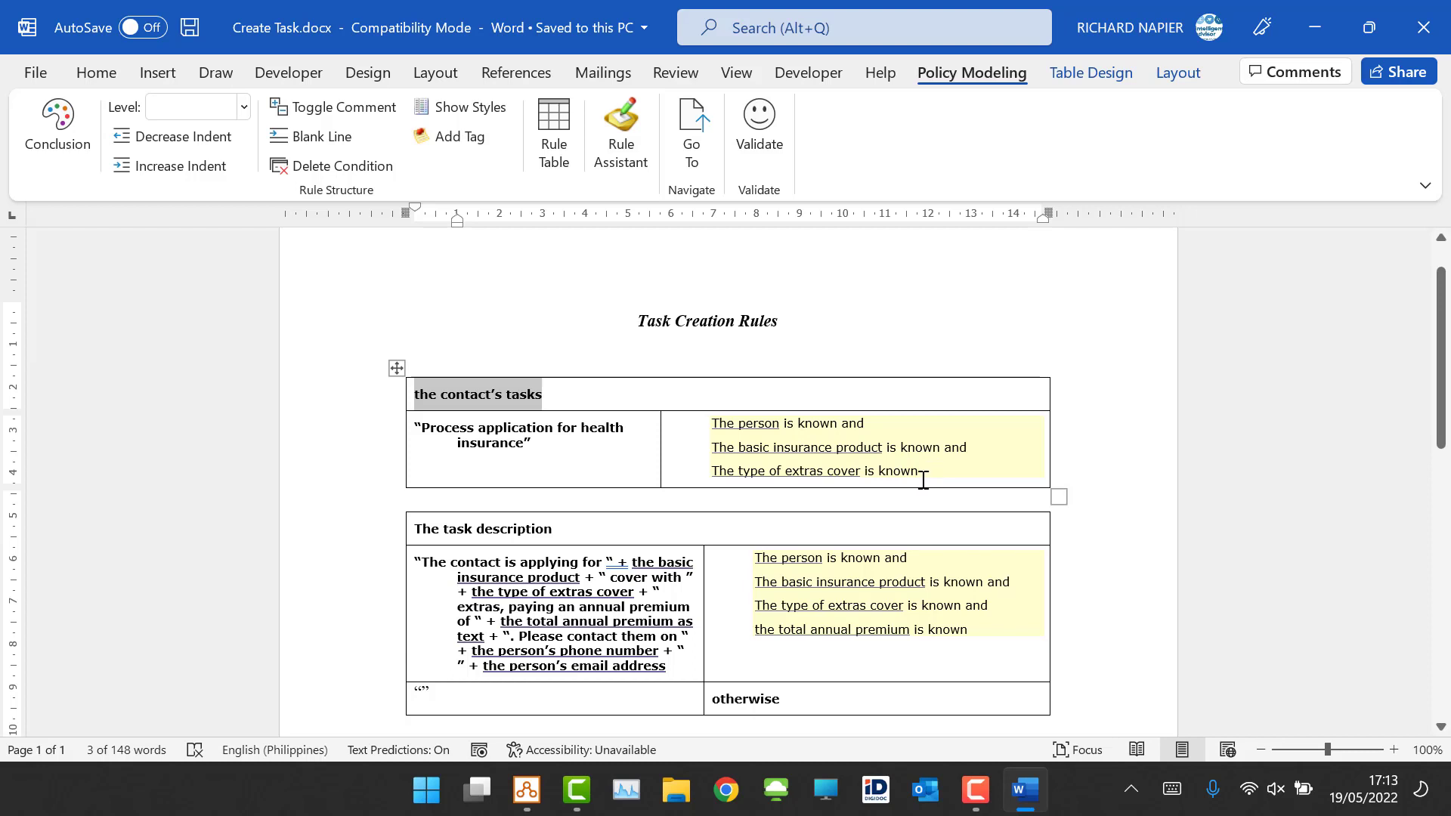
left_click(285, 464)
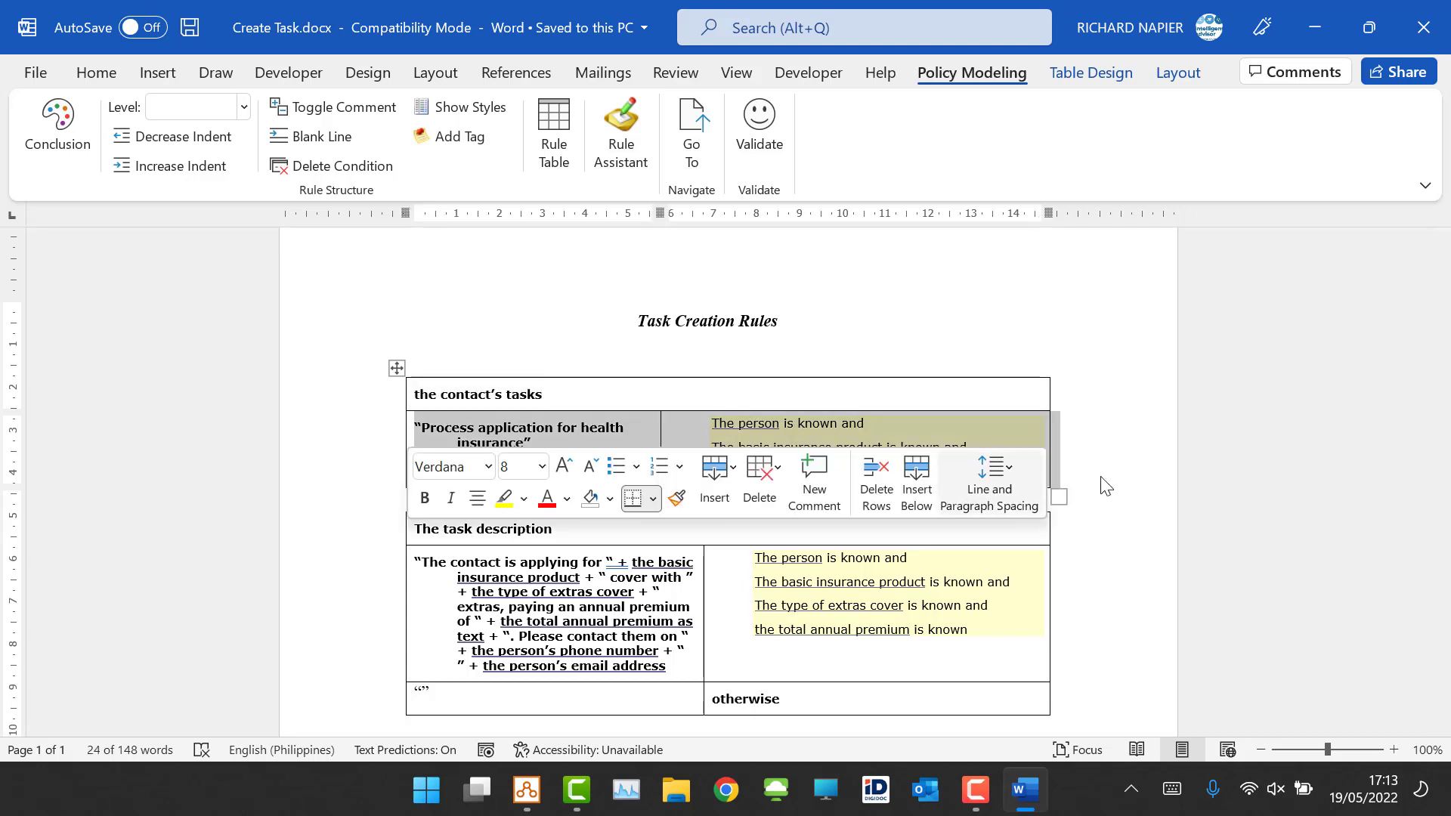
key("ctrl+v")
Step: Change the duplicated row's conclusion to "Process application for health insurance and some extras"
left_click(527, 522)
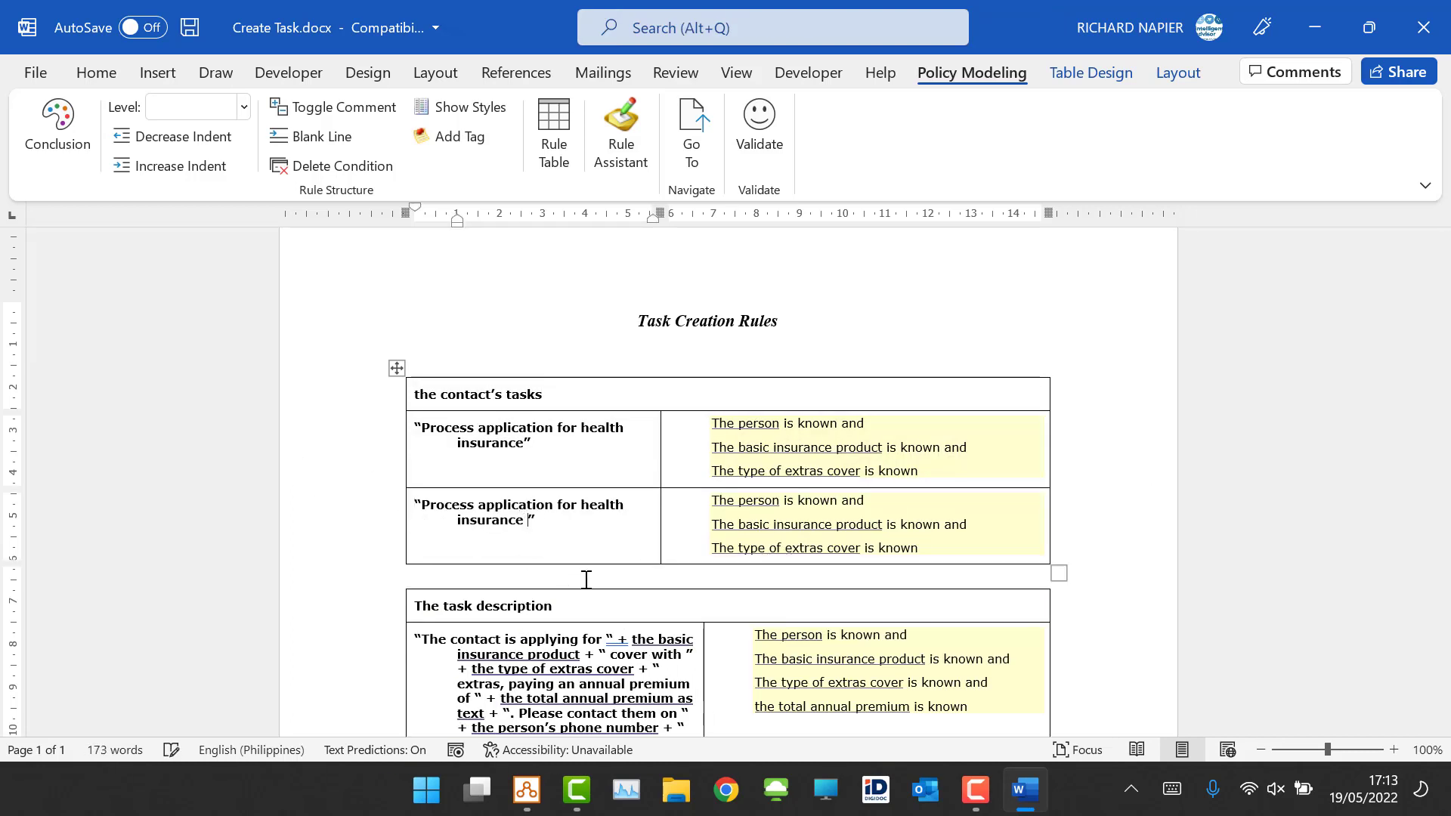
type("and some extras")
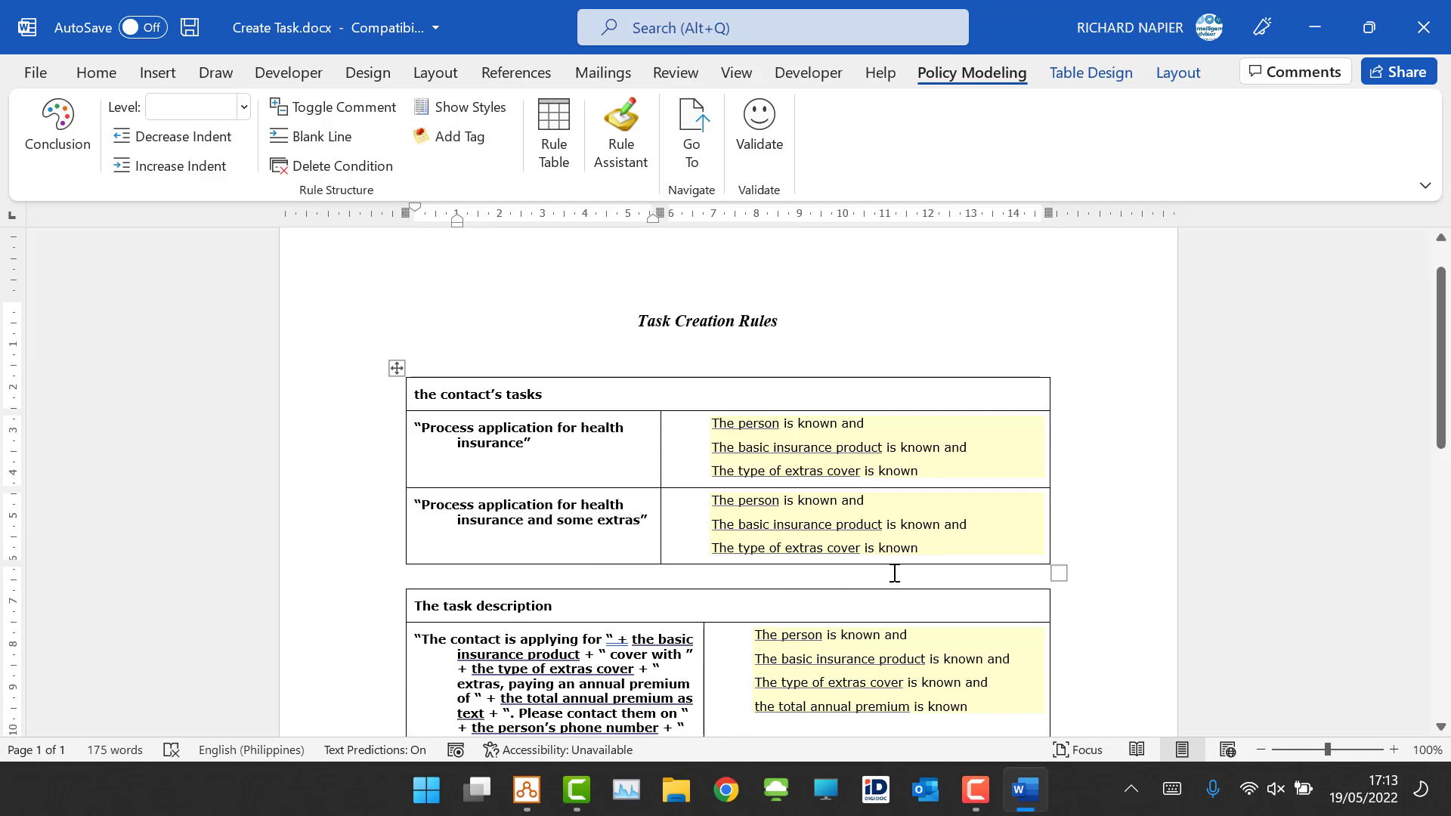
Step: Add the condition "the extras are required" to the new row's conditions and validate the document
left_click(946, 554)
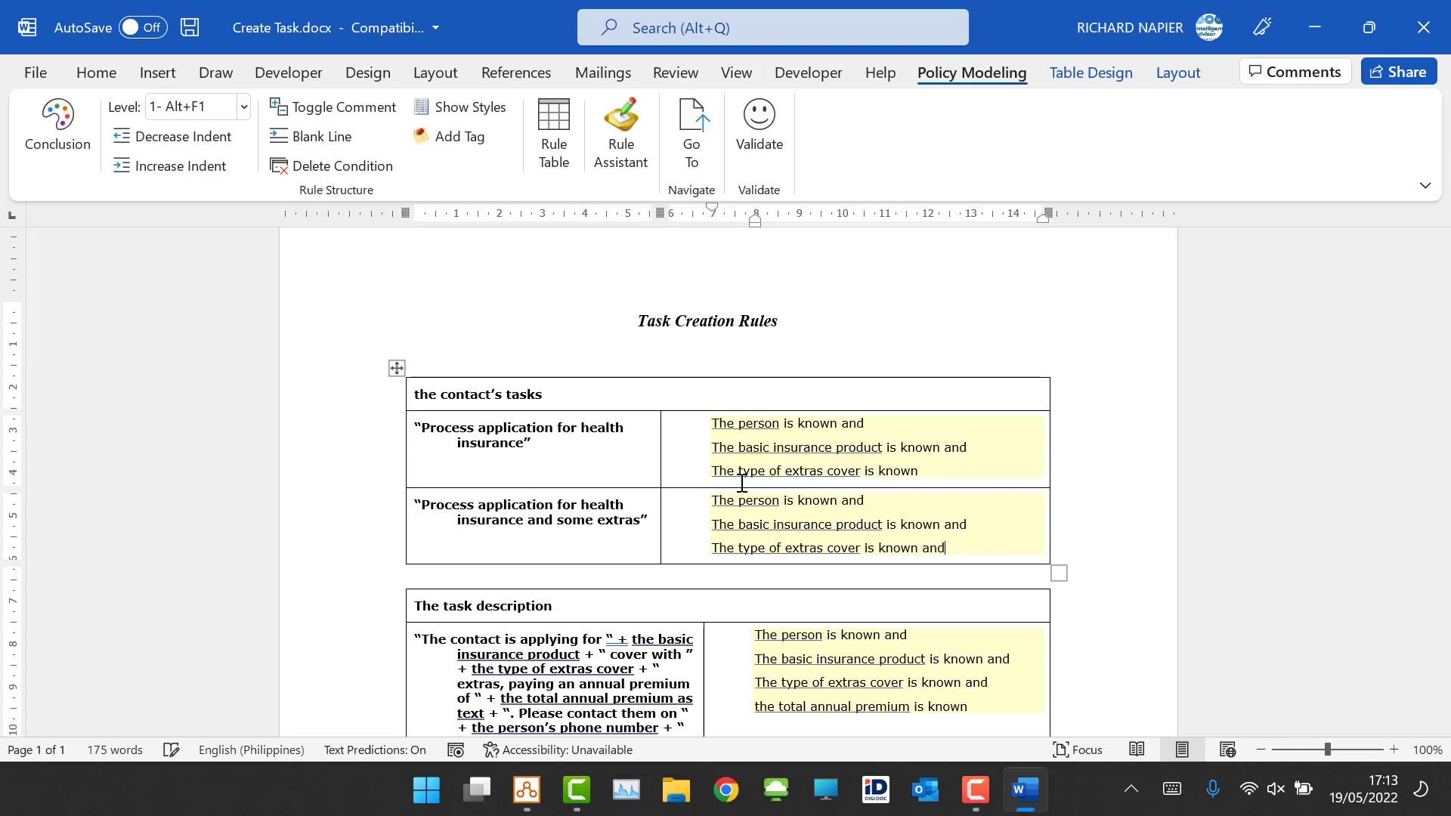
type("and")
key("Return")
type("h")
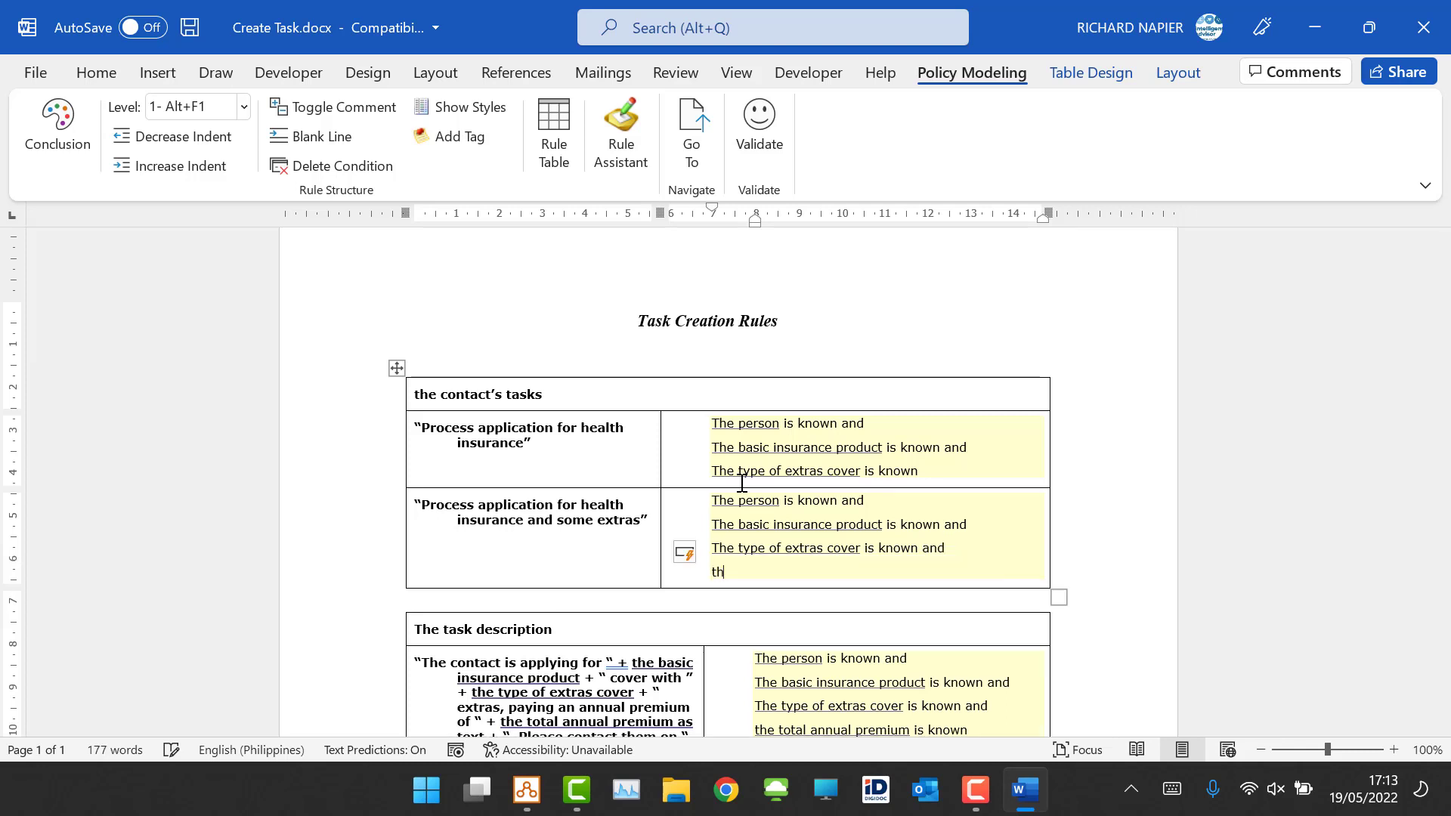
type("ee extras are required")
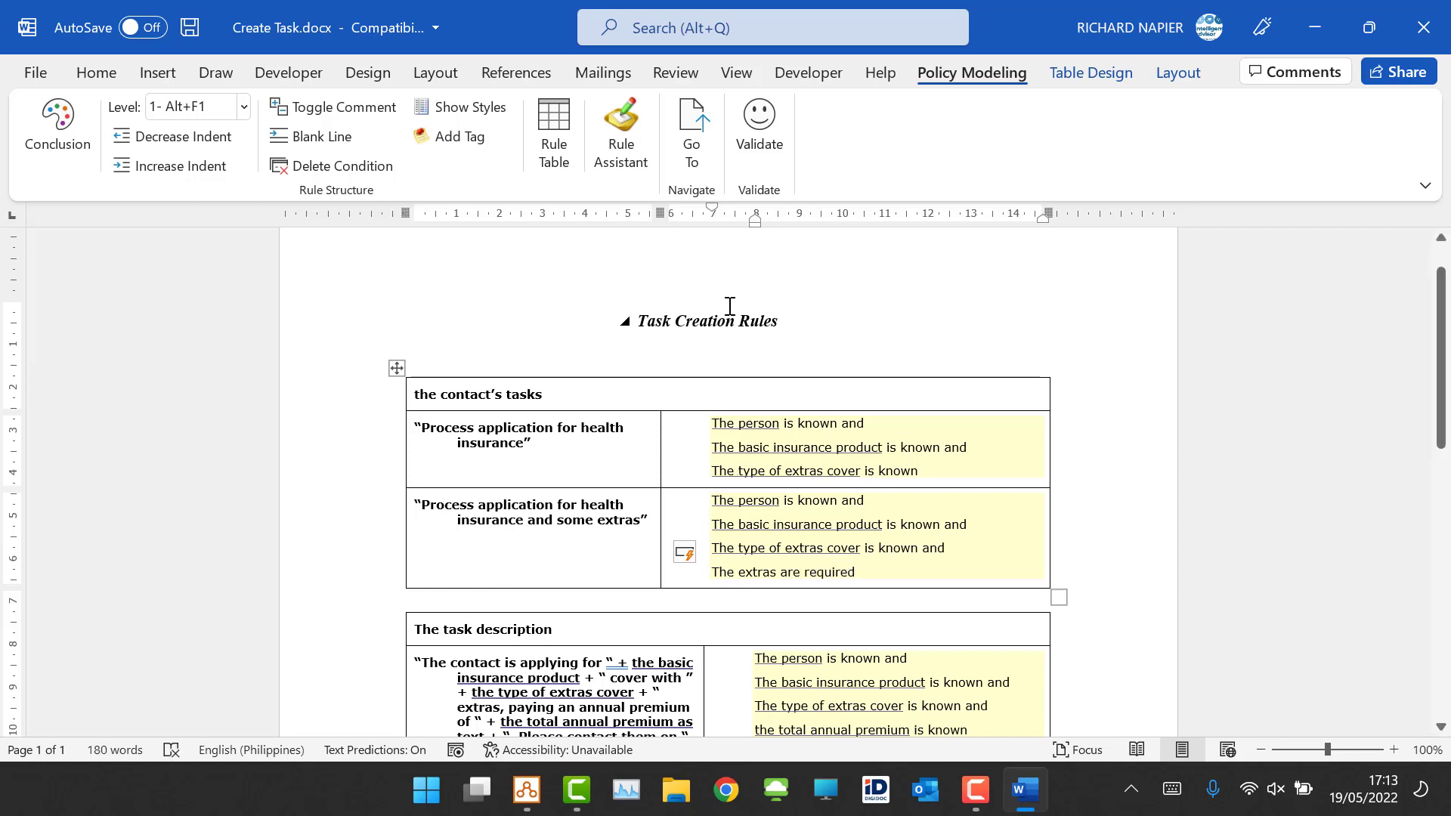
left_click(759, 133)
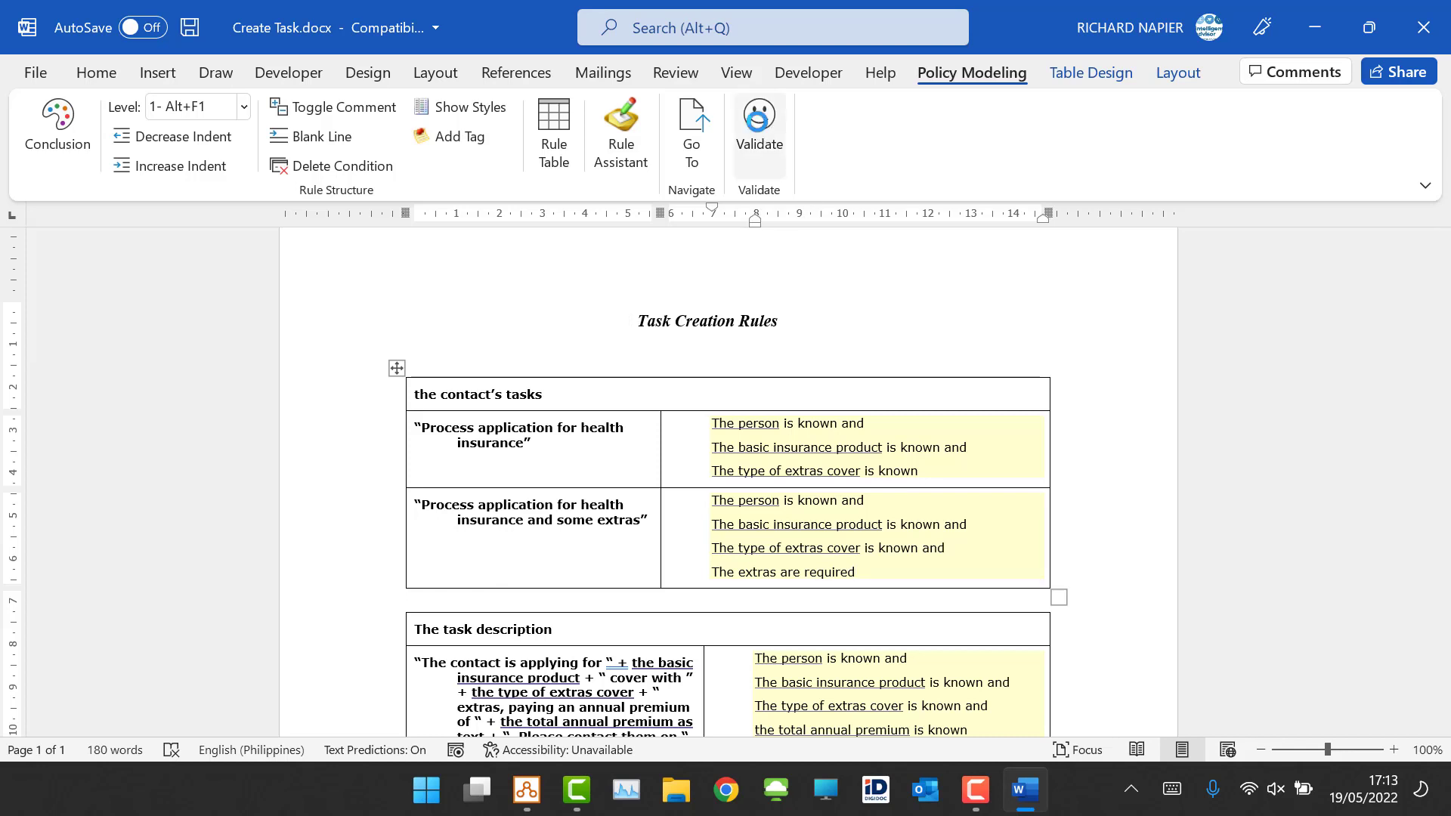
left_click(771, 478)
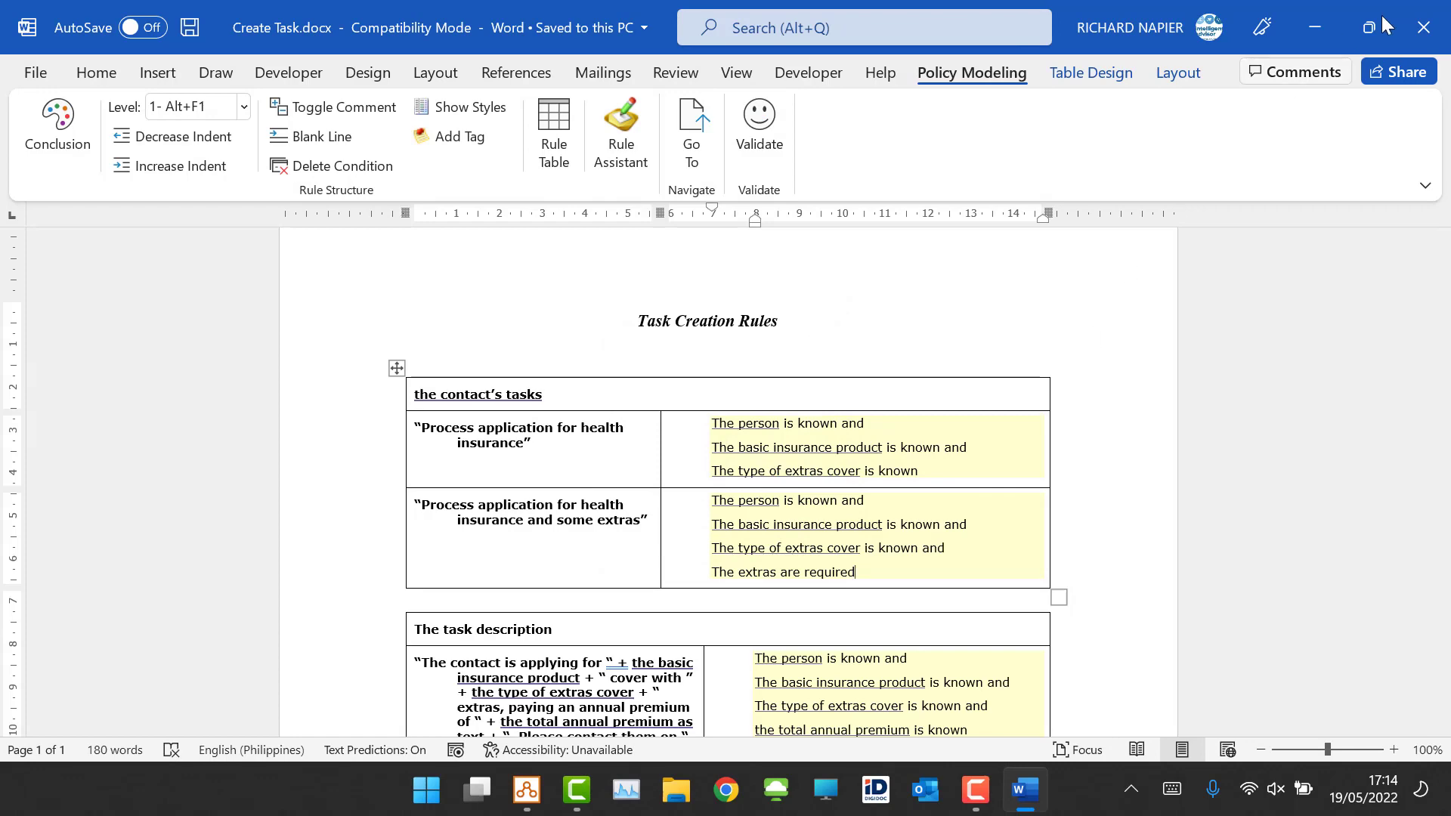
Step: Add an input for "the extras are required" to the Dental Cover interview screen, shown as text buttons
left_click(1323, 31)
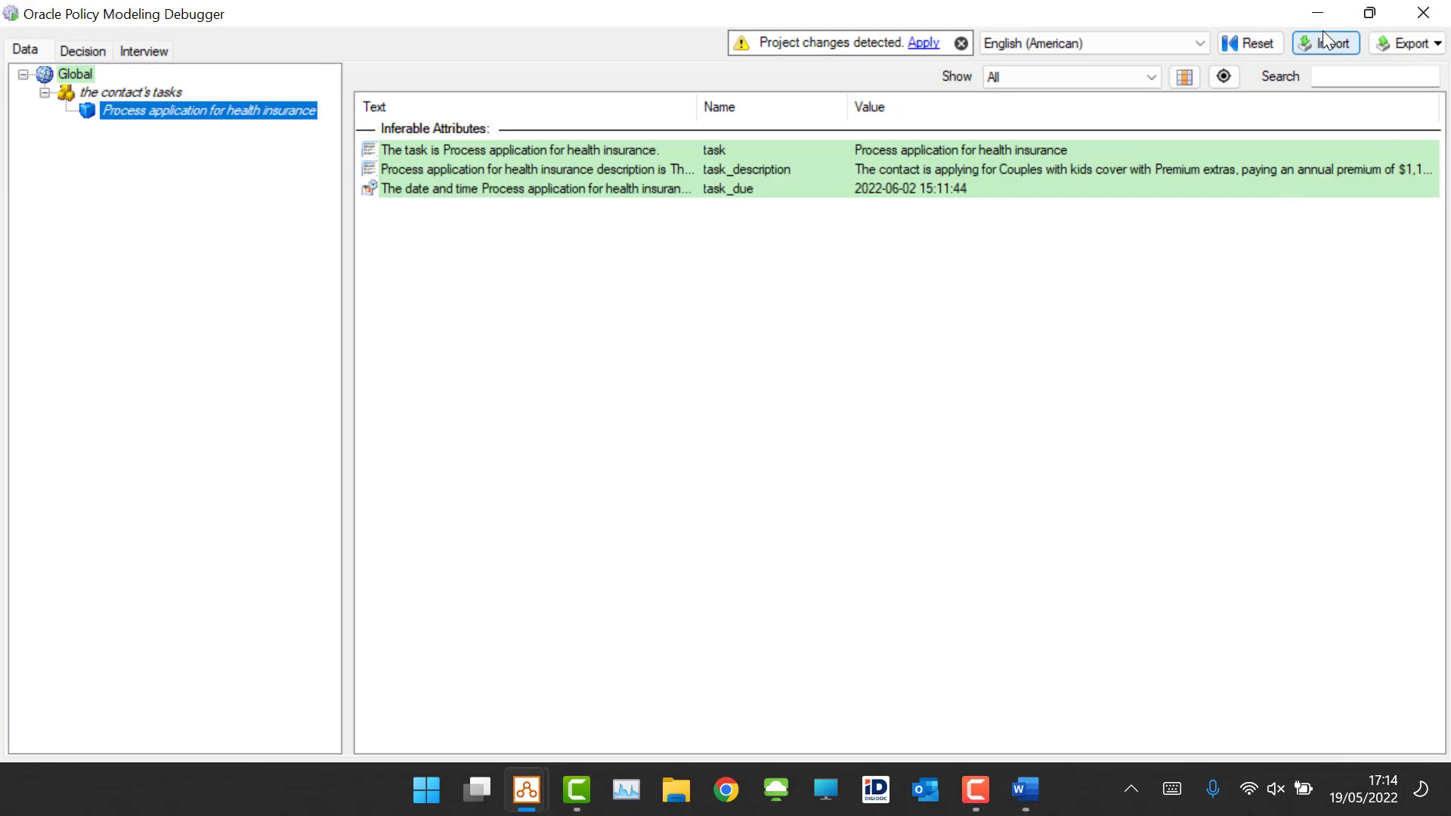
mouse_move(526, 792)
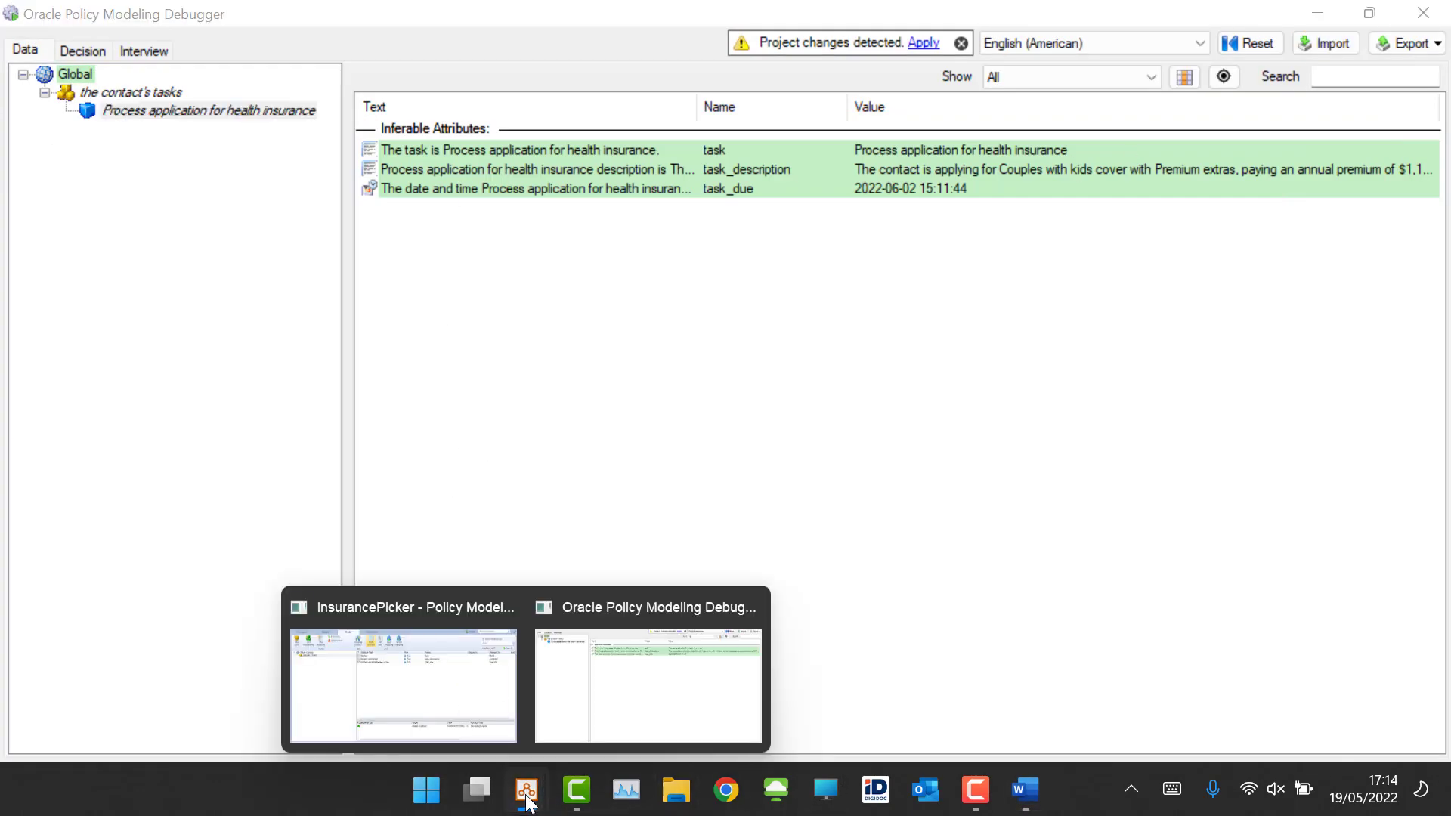
left_click(464, 729)
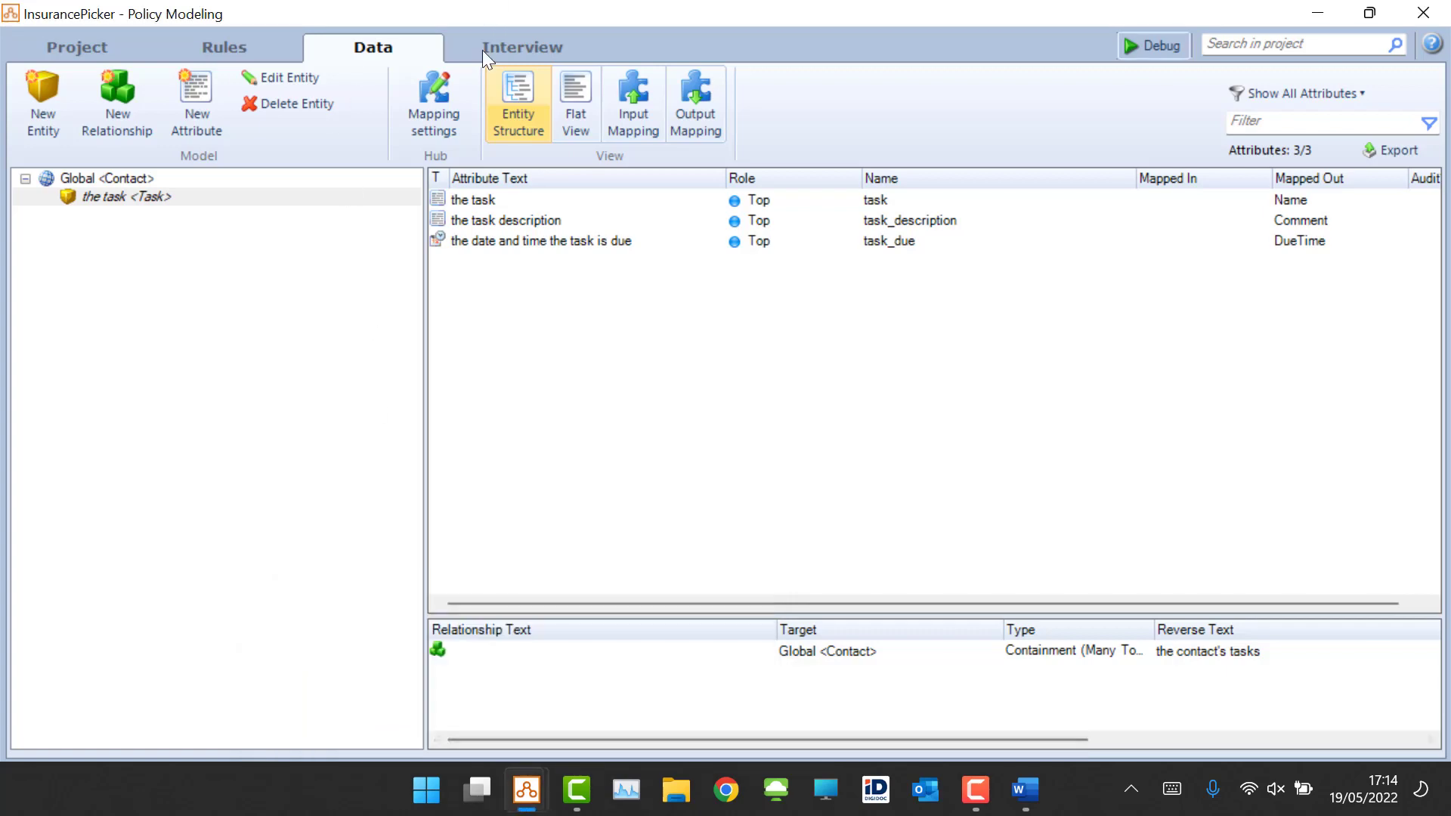
left_click(529, 50)
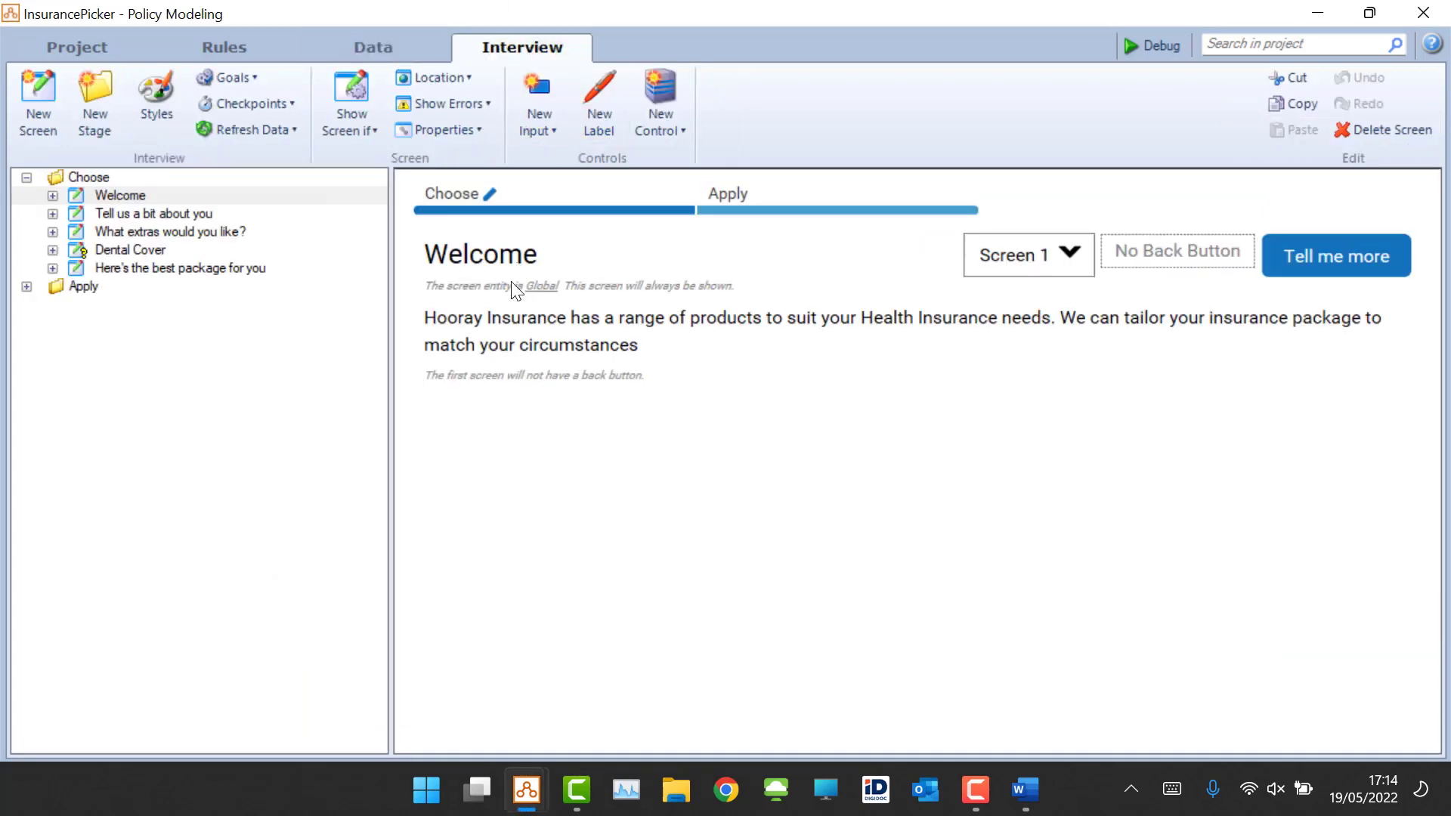
left_click(125, 254)
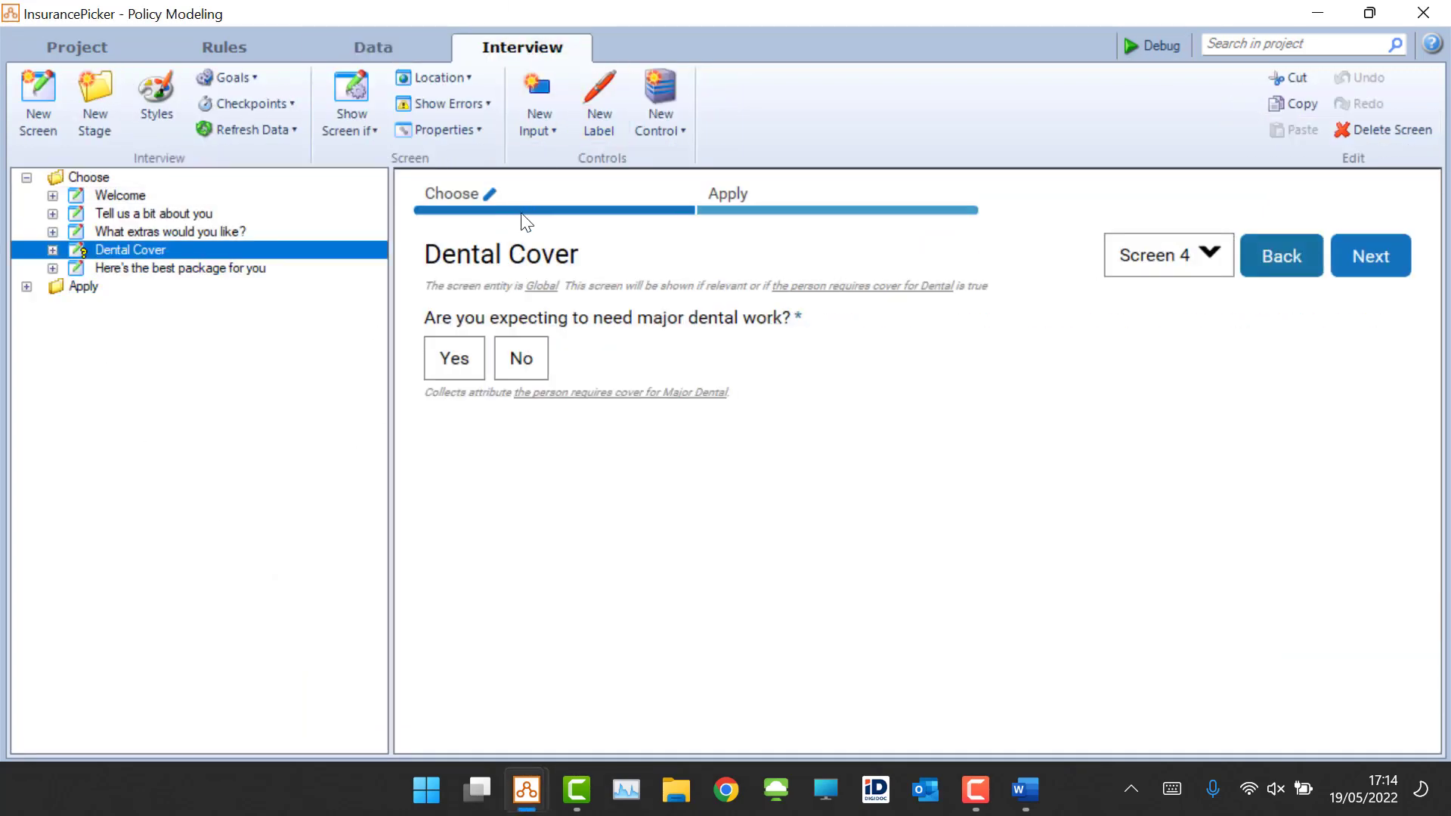
left_click(544, 124)
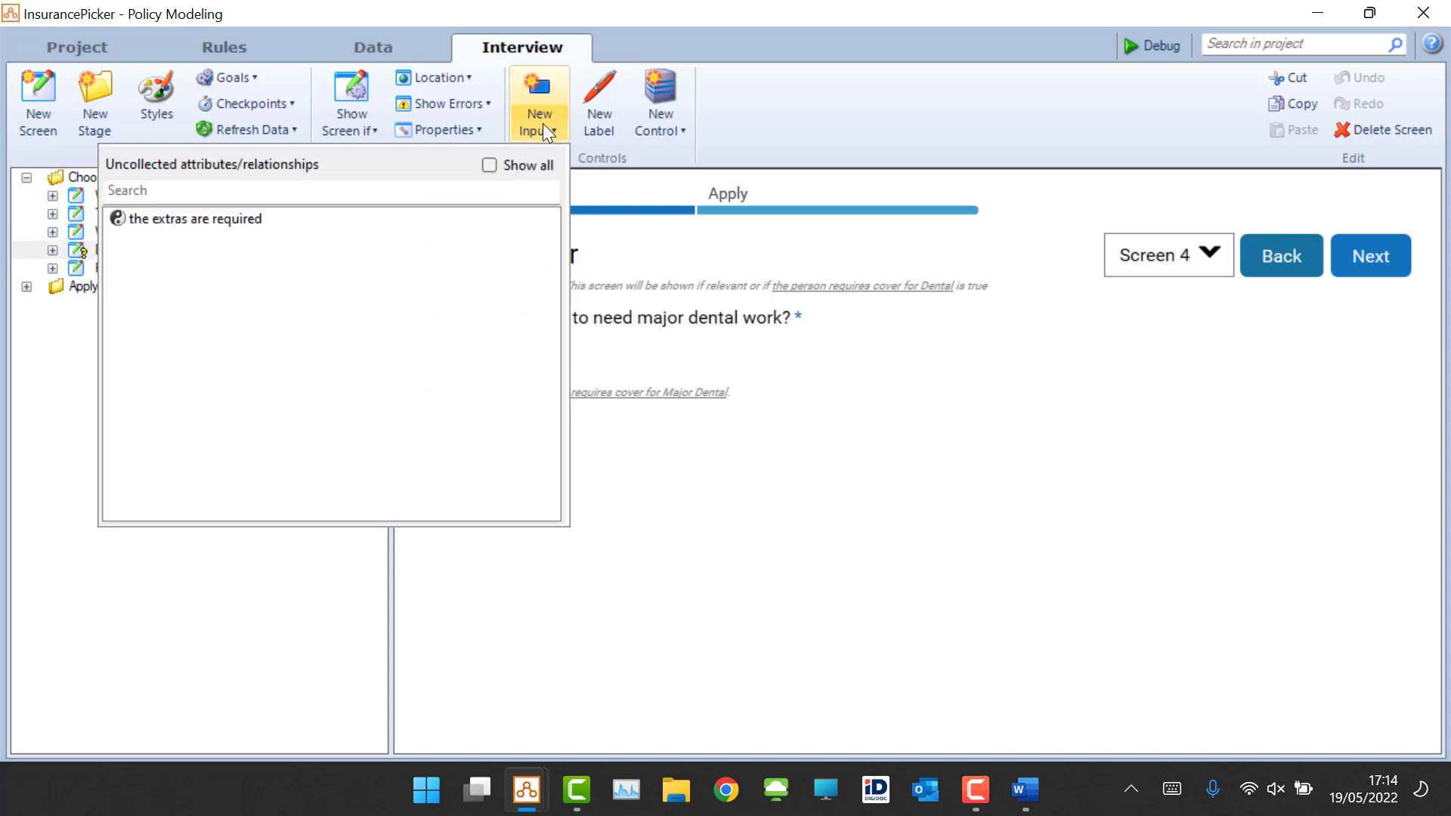
left_click(160, 220)
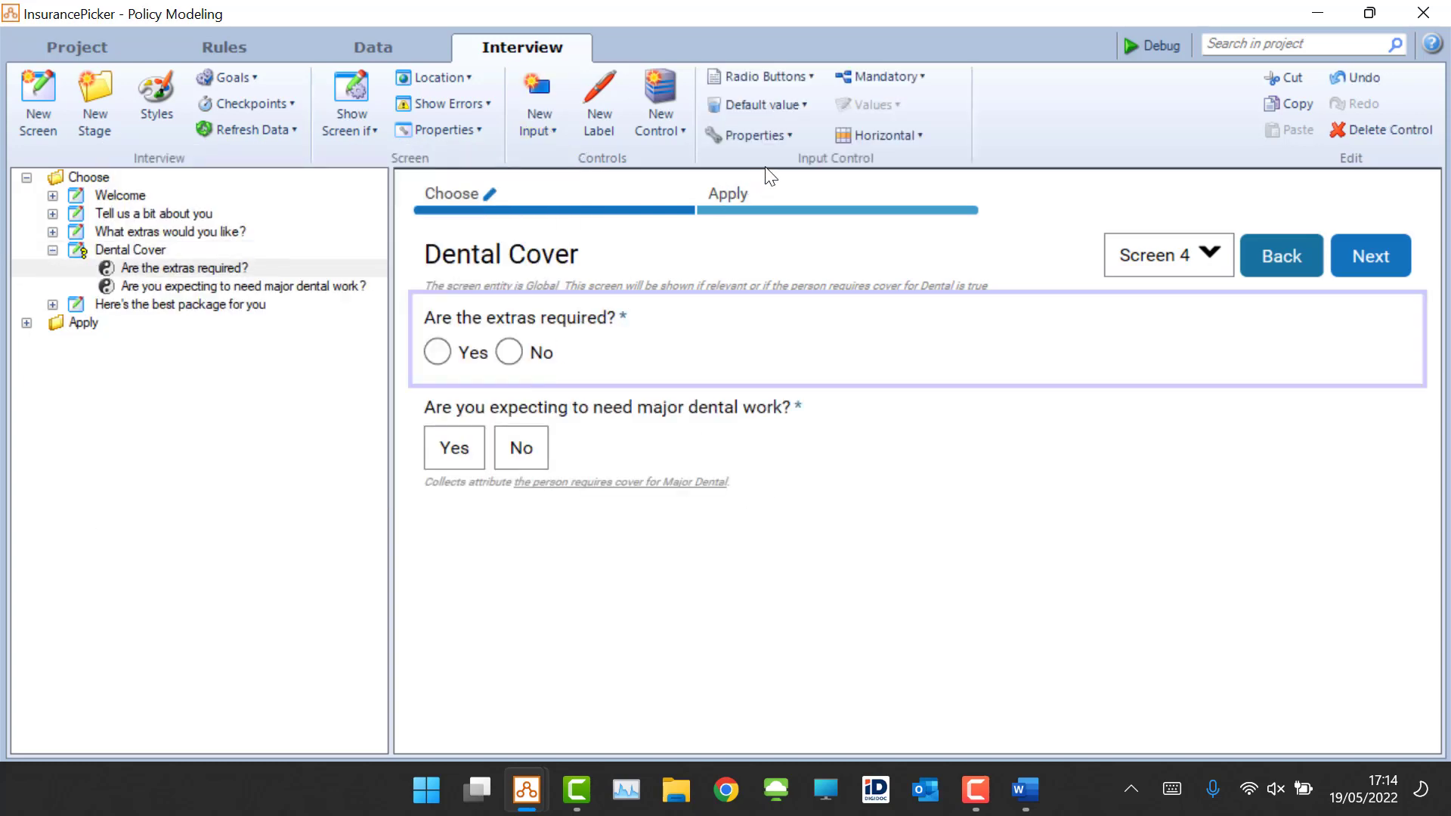
left_click(807, 76)
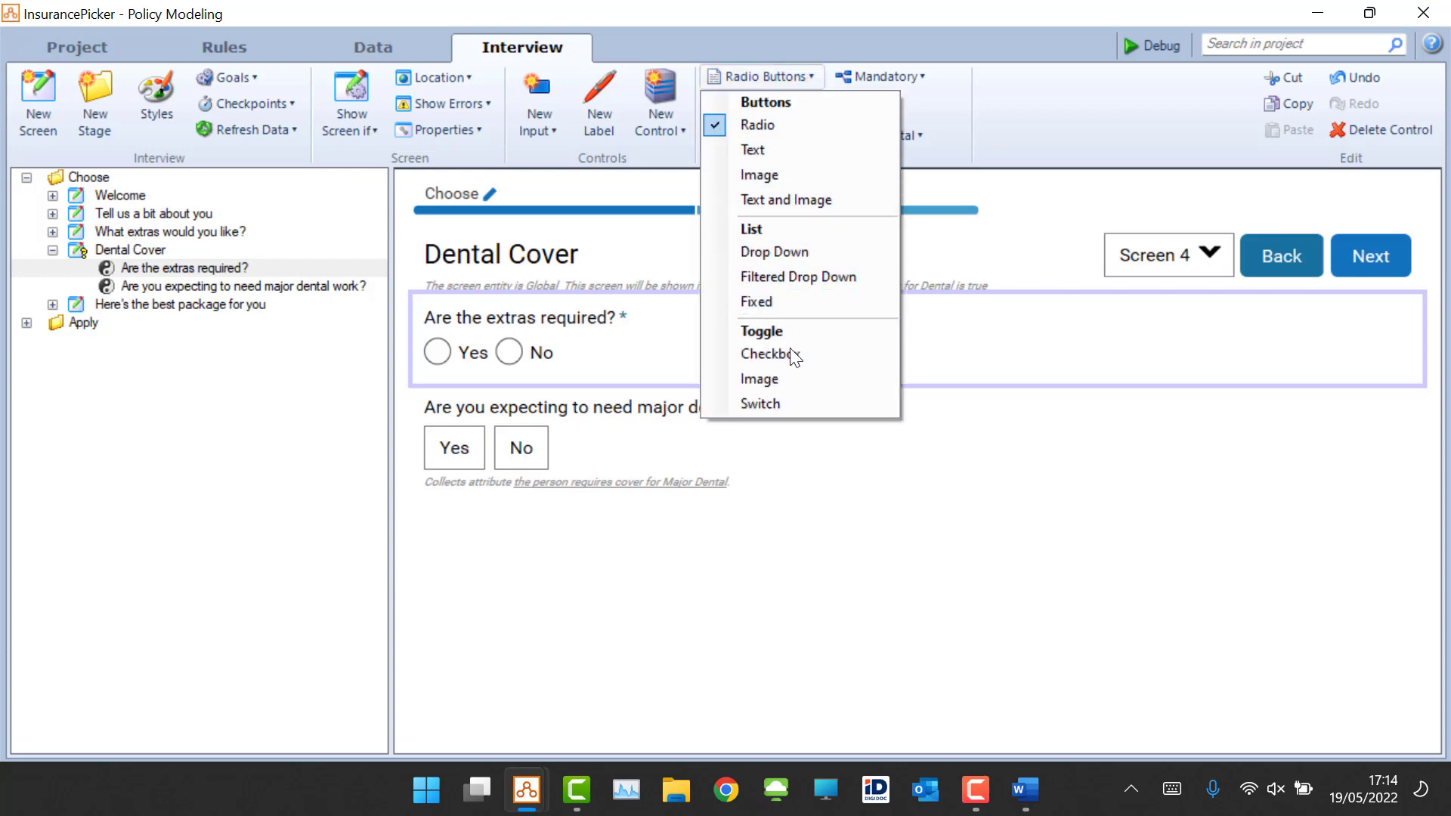
left_click(811, 154)
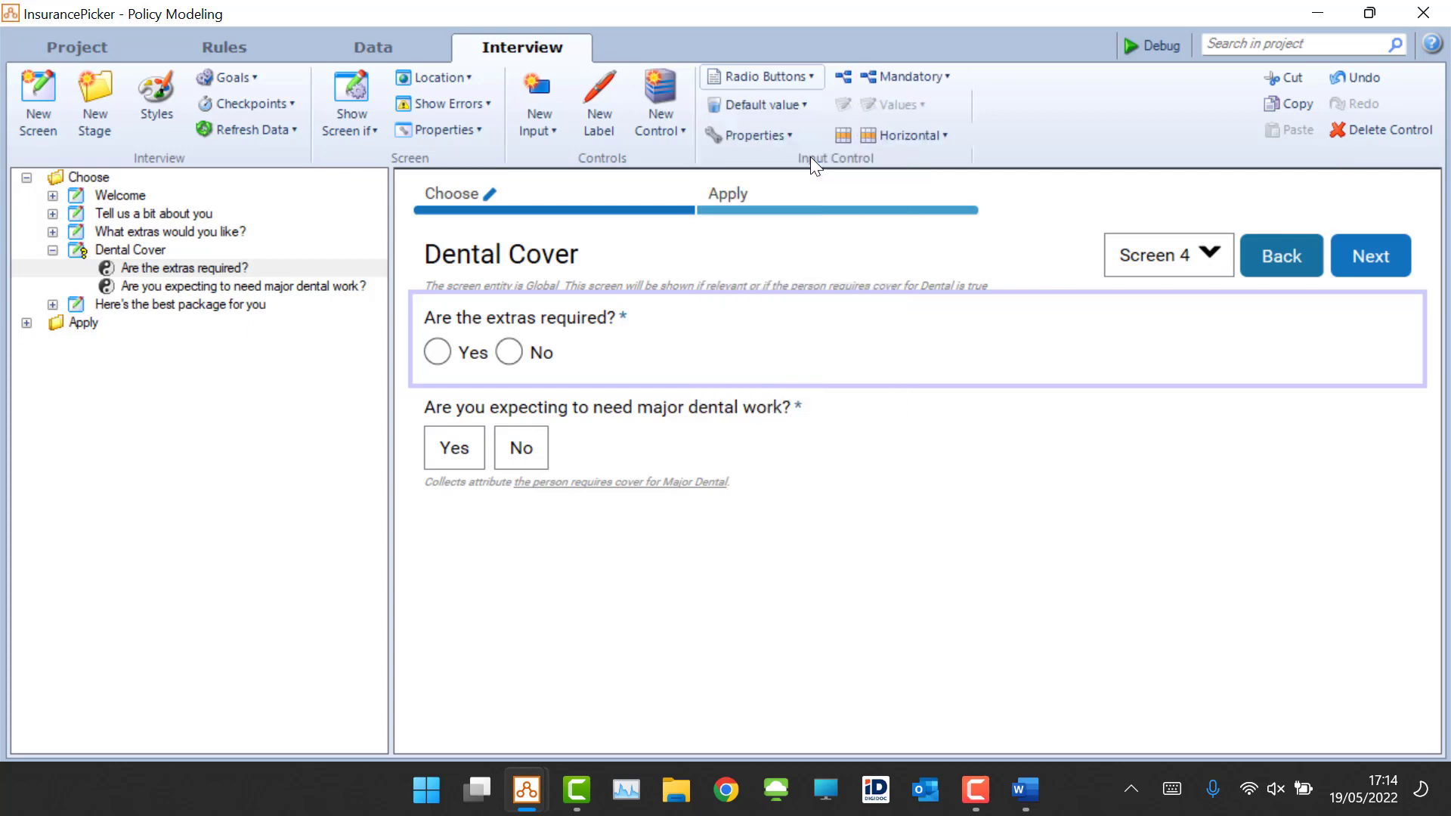
Step: Launch the debugger and go back through the interview to the Dental Cover screen
left_click(1161, 46)
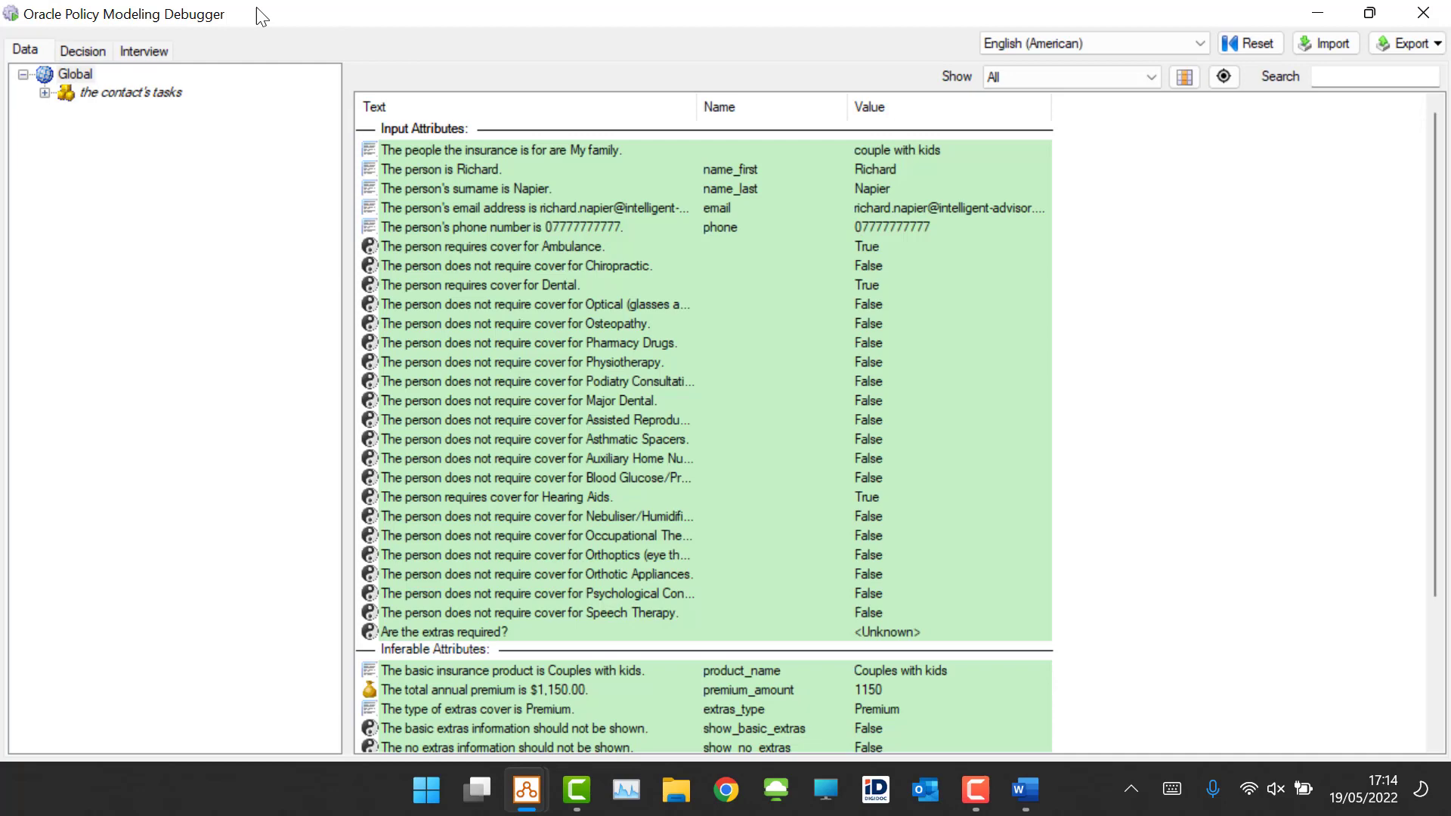
left_click(142, 49)
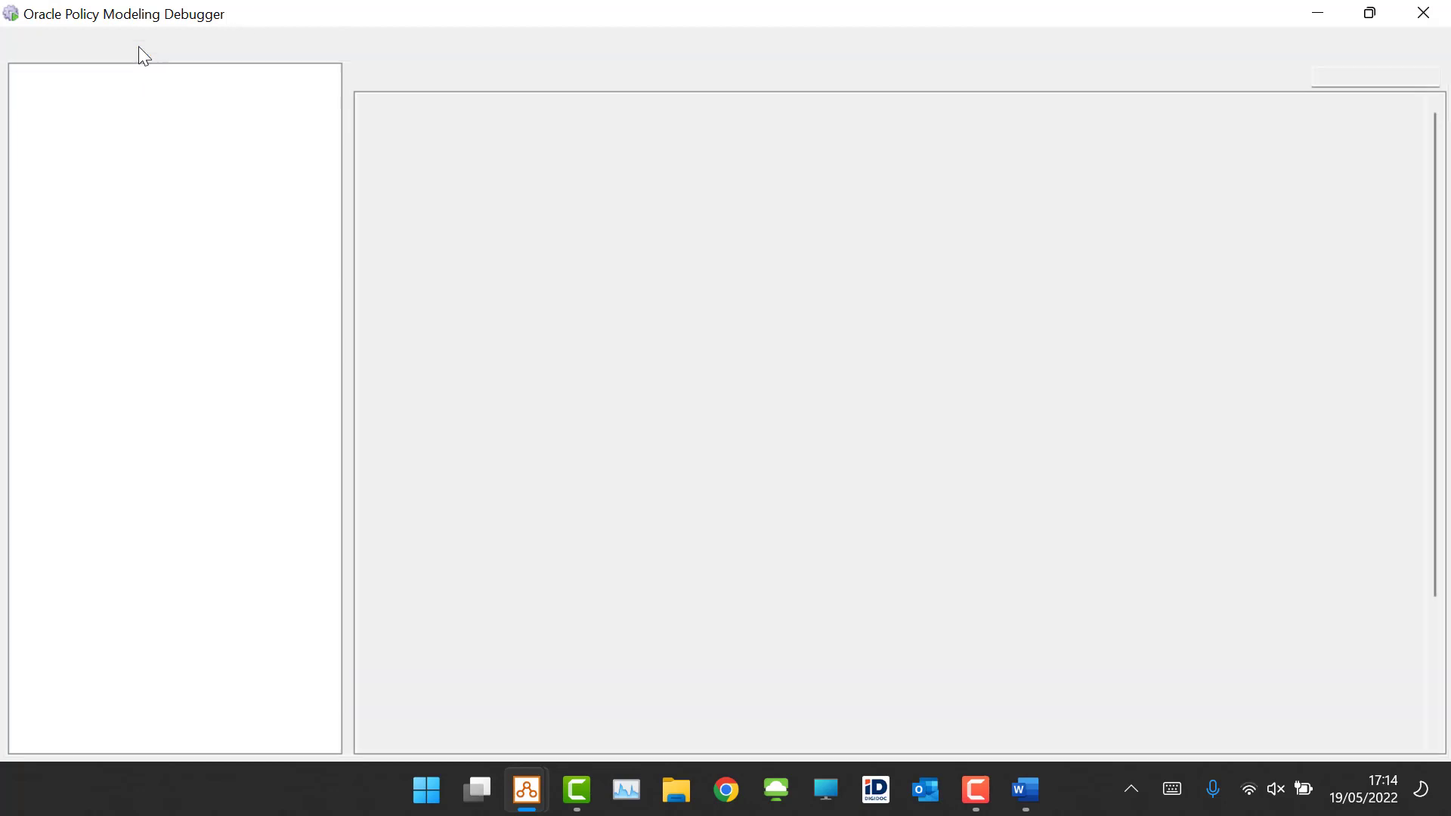
left_click(1388, 240)
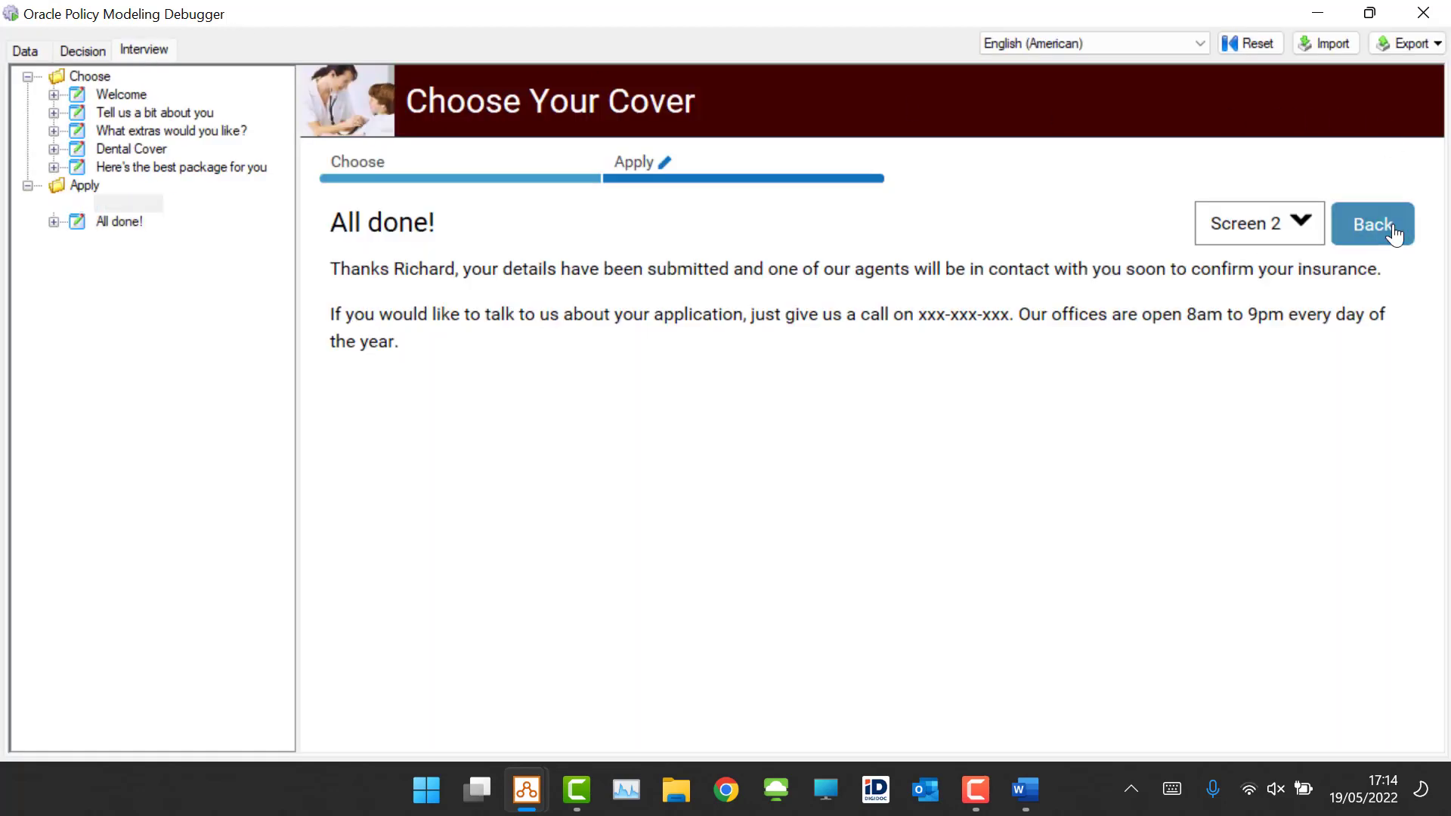
left_click(1260, 233)
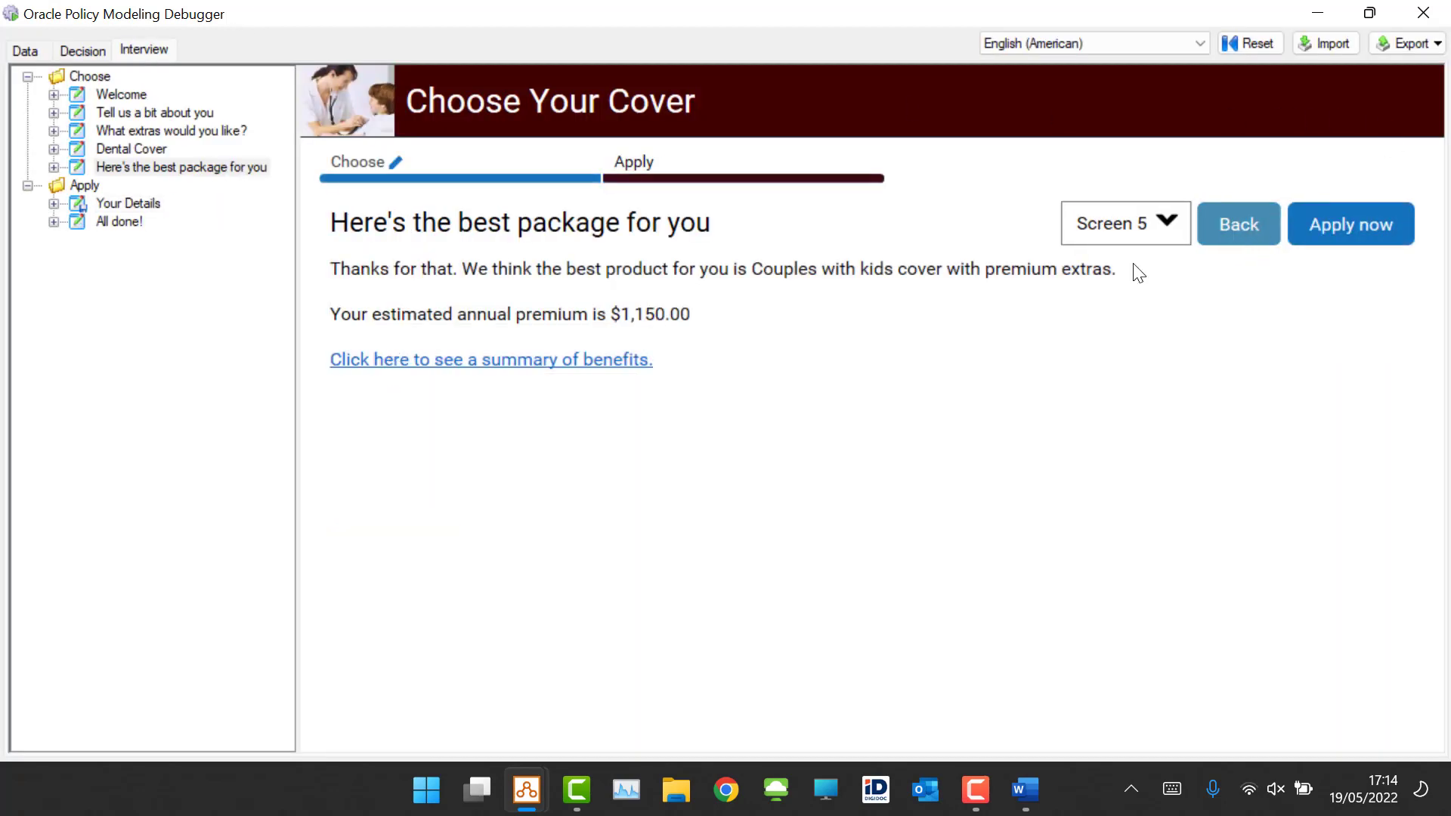
left_click(1228, 227)
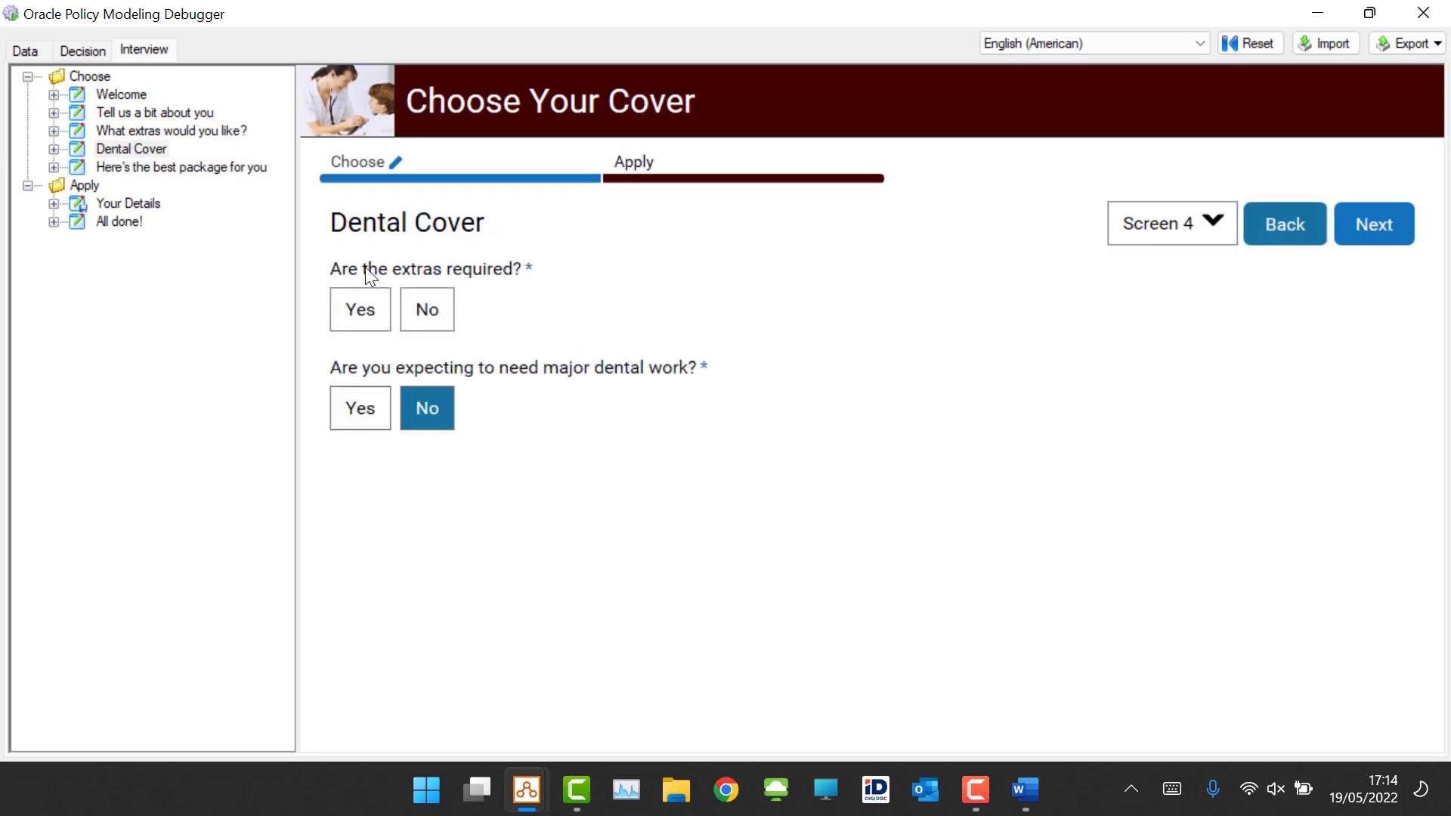
Step: Answer Yes to whether the extras are required, continue, apply for the package and submit the details
left_click(358, 313)
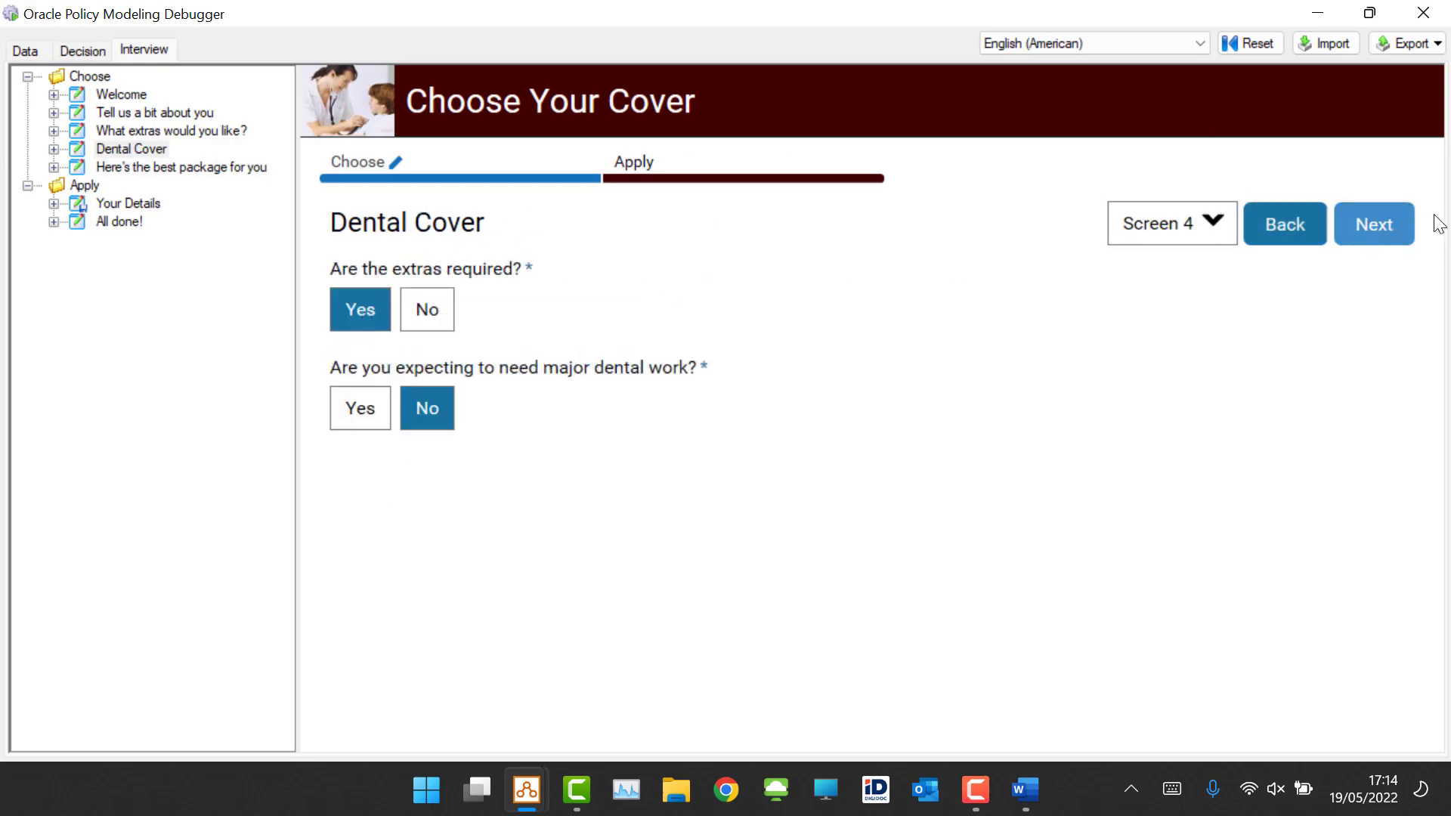
left_click(1405, 226)
left_click(1388, 233)
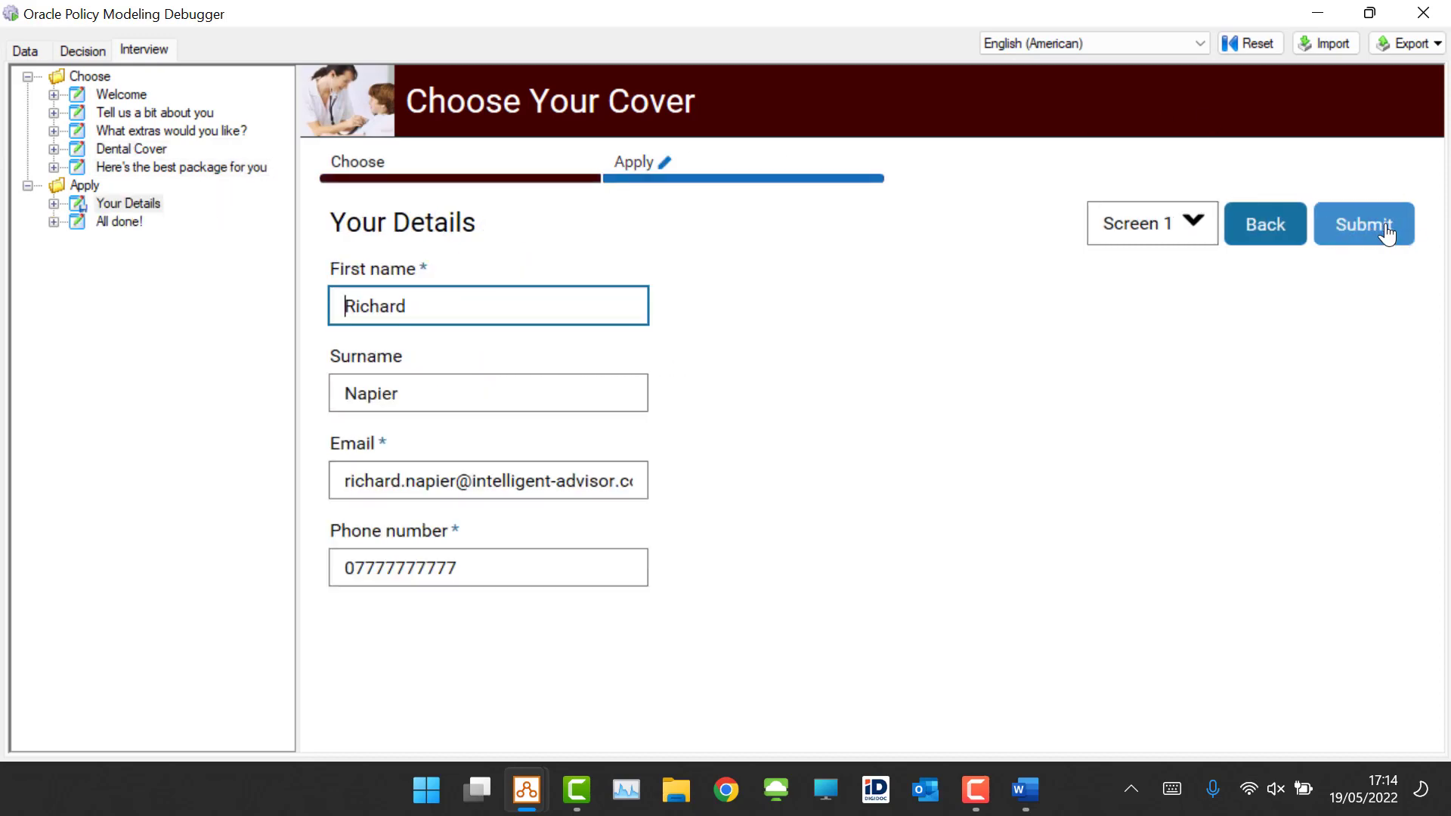
left_click(1386, 233)
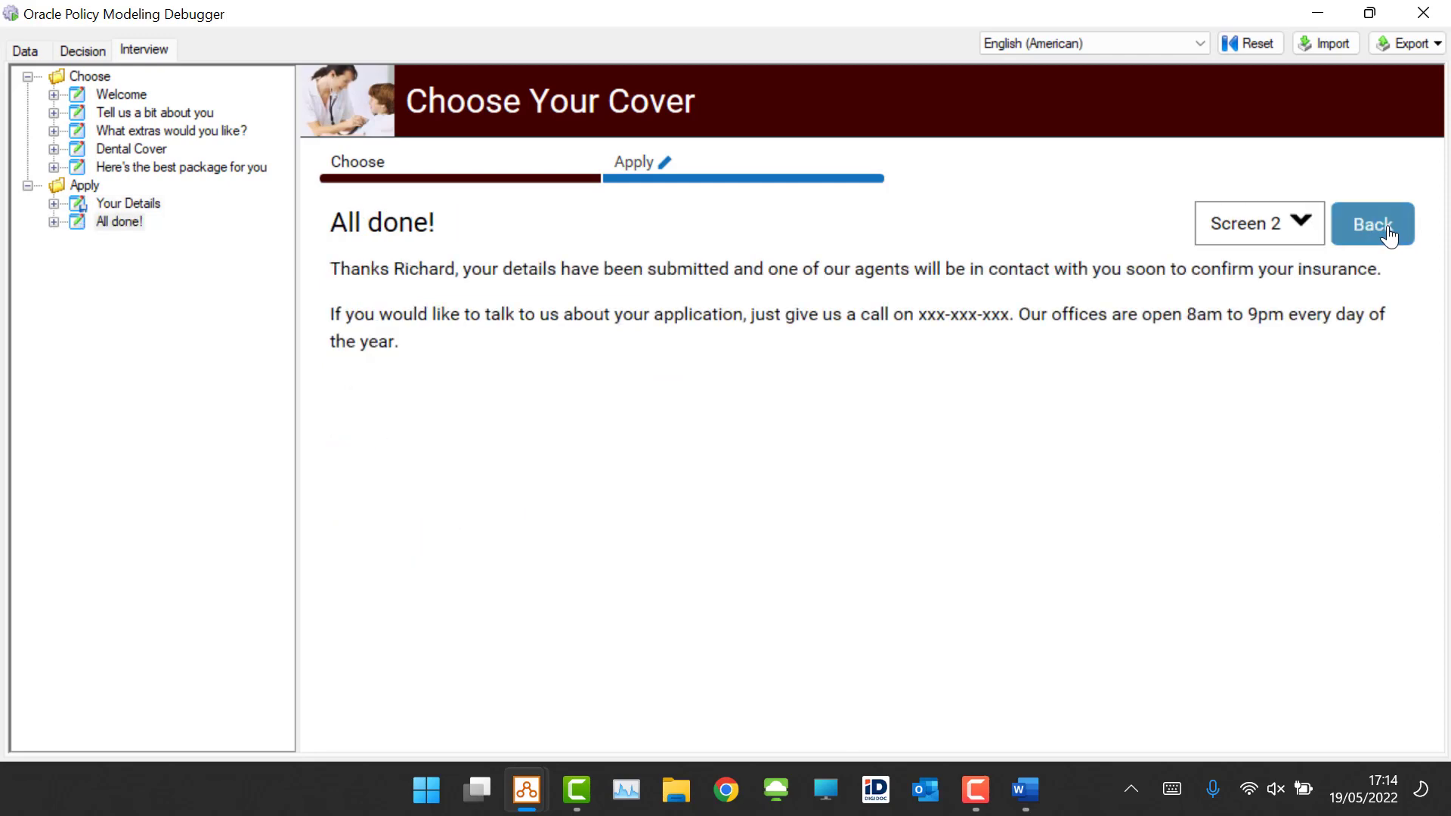
Step: Open the Data view and inspect the second generated task under the contact's tasks
left_click(18, 54)
left_click(45, 93)
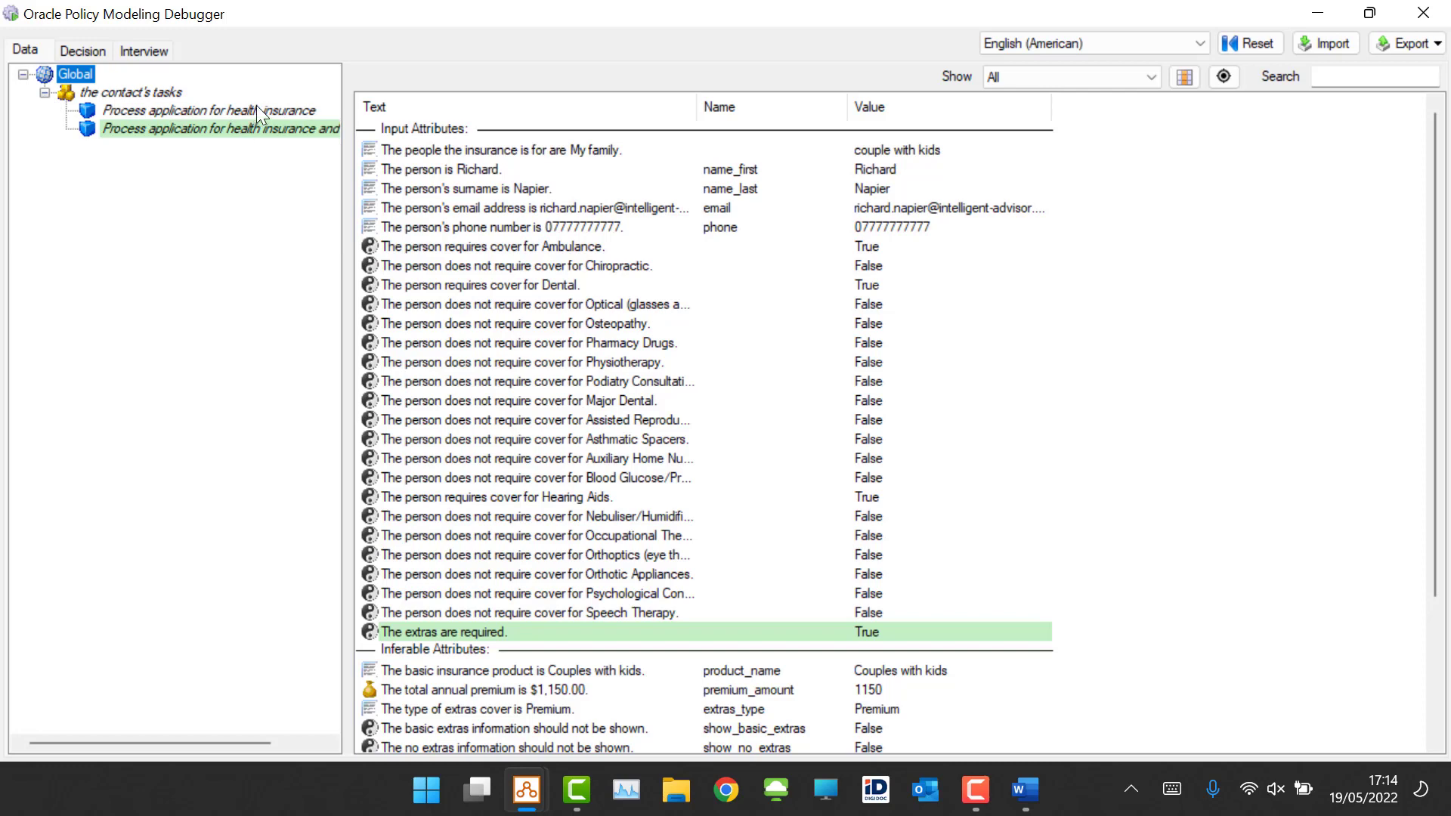
Step: Copy the "the extras are required" condition and add it to the first task row's conditions in the rule document
left_click(1025, 790)
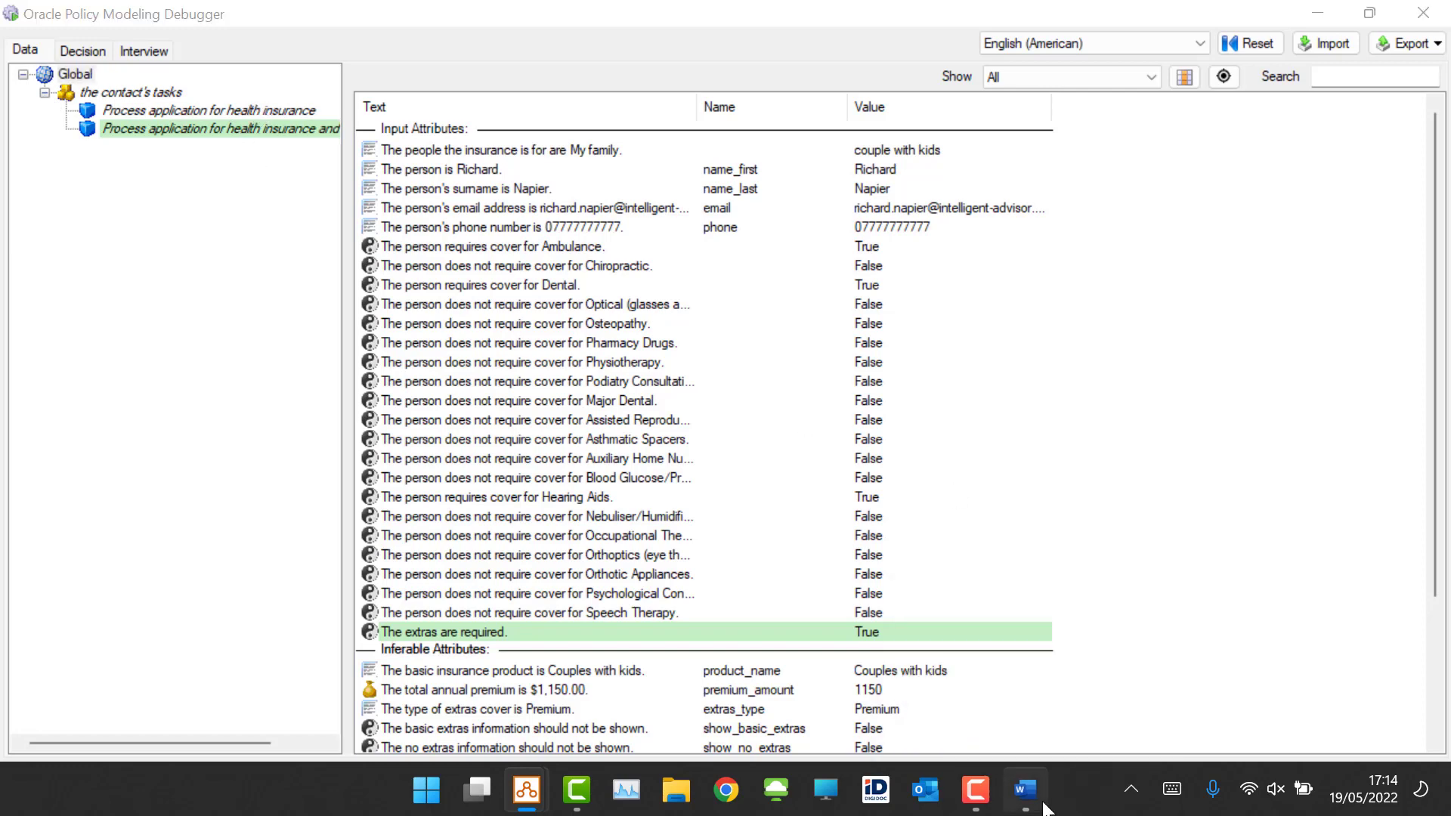
left_click_drag(924, 576, 696, 572)
key("ctrl+c")
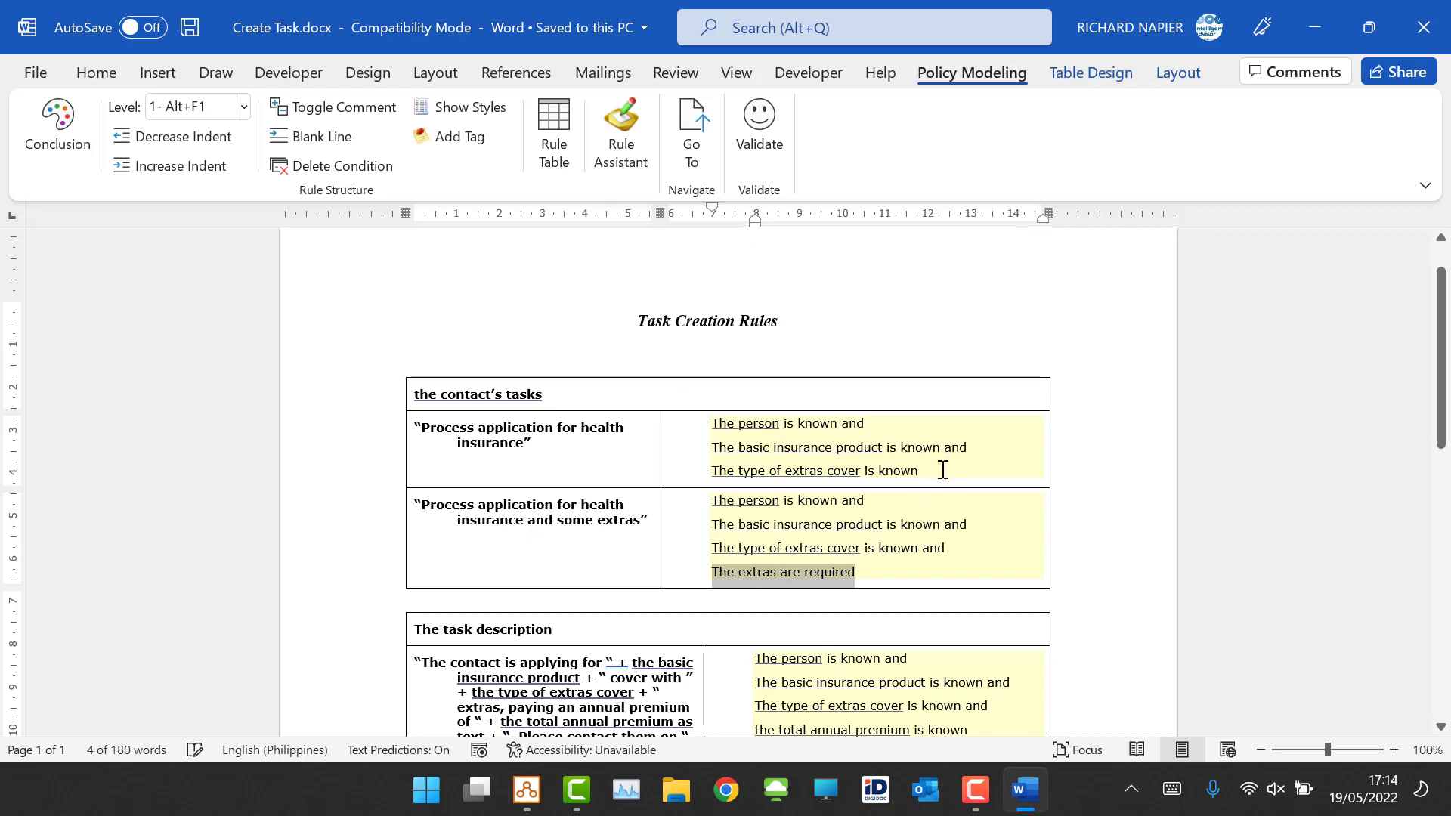
left_click(979, 474)
type("and")
key("Return")
key("ctrl+v")
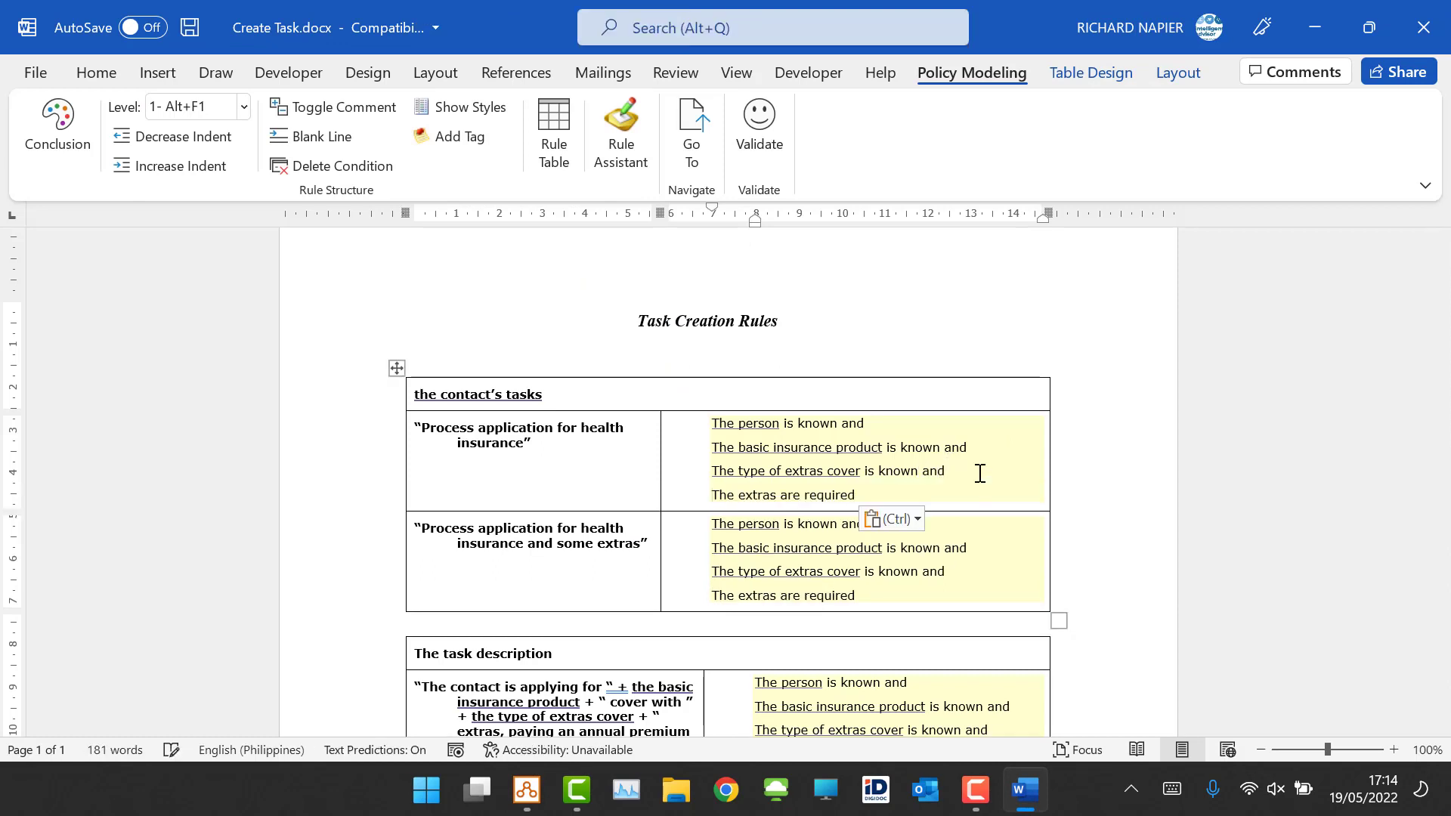
left_click(806, 496)
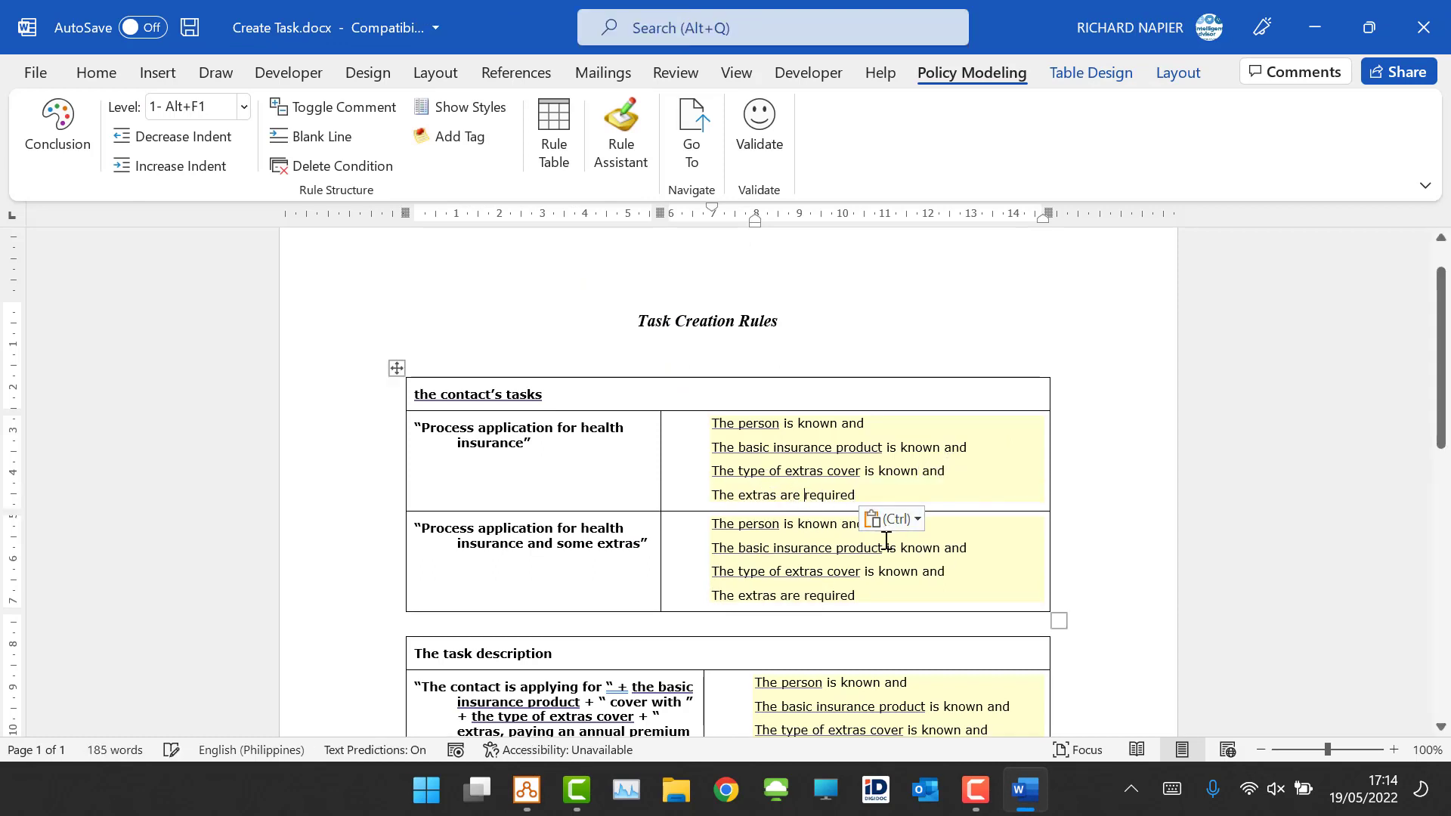
Step: Change the first task row's condition to "The extras are not required" and validate the rule document
type("not")
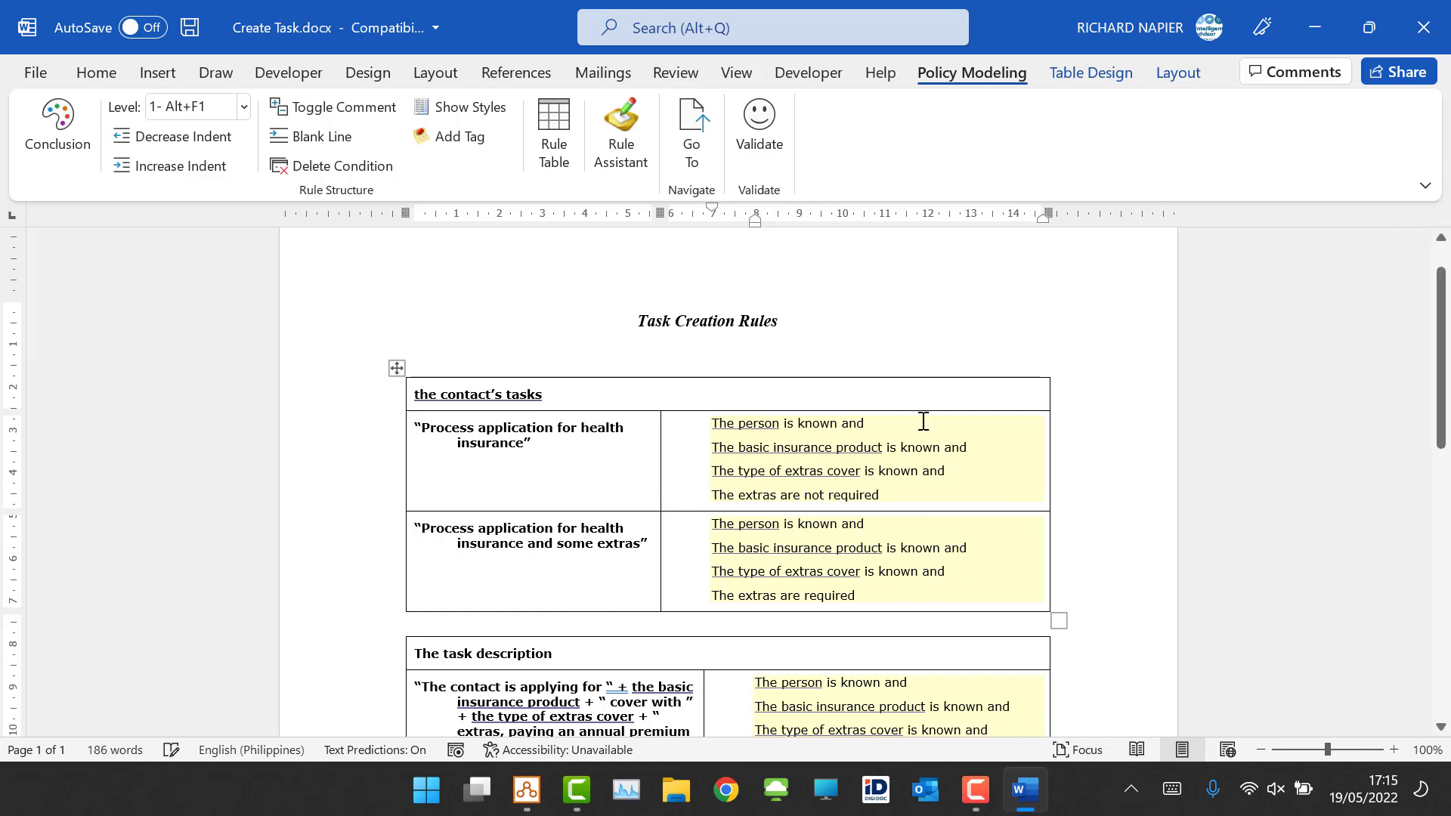
left_click(761, 121)
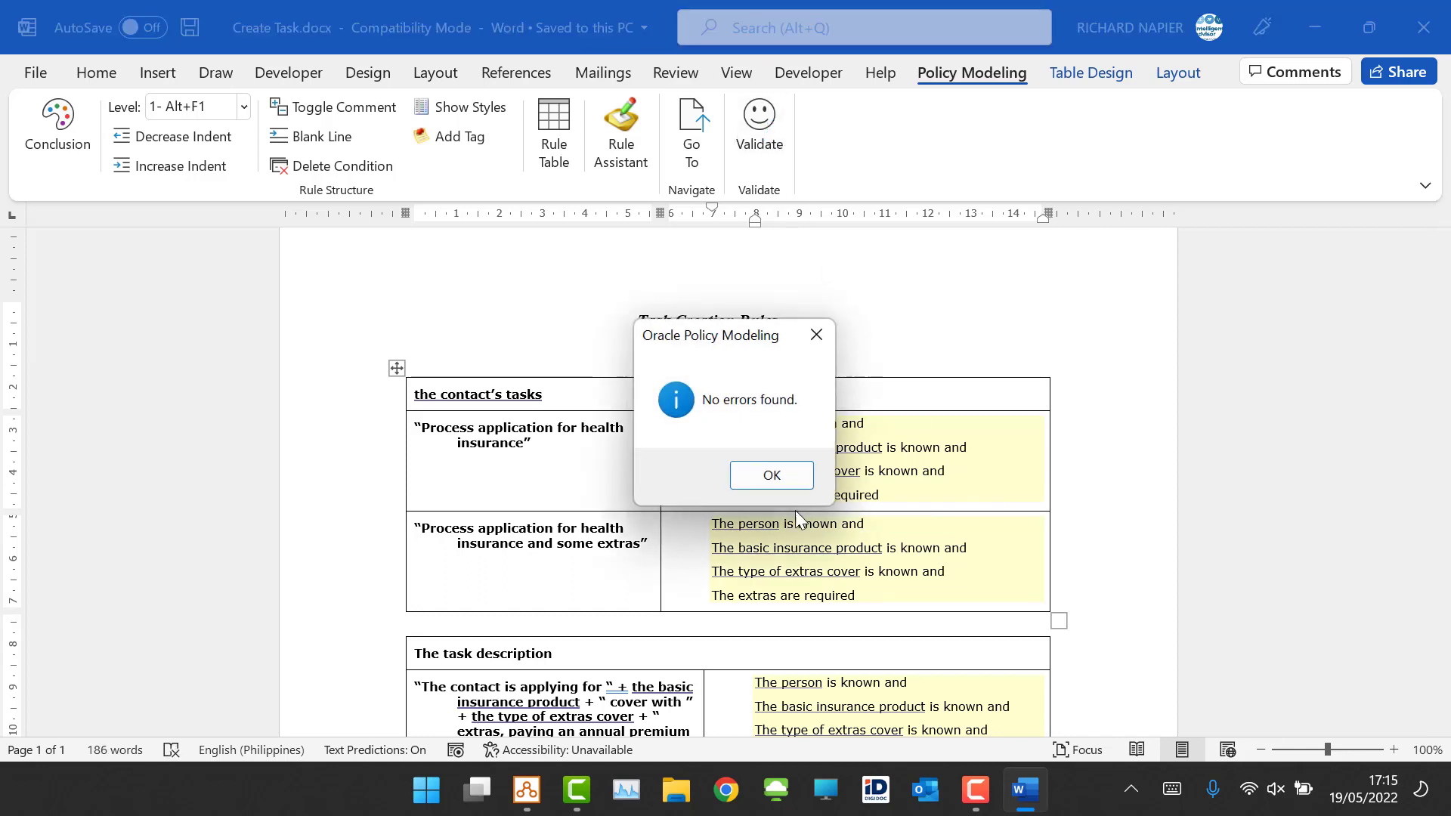
left_click(774, 485)
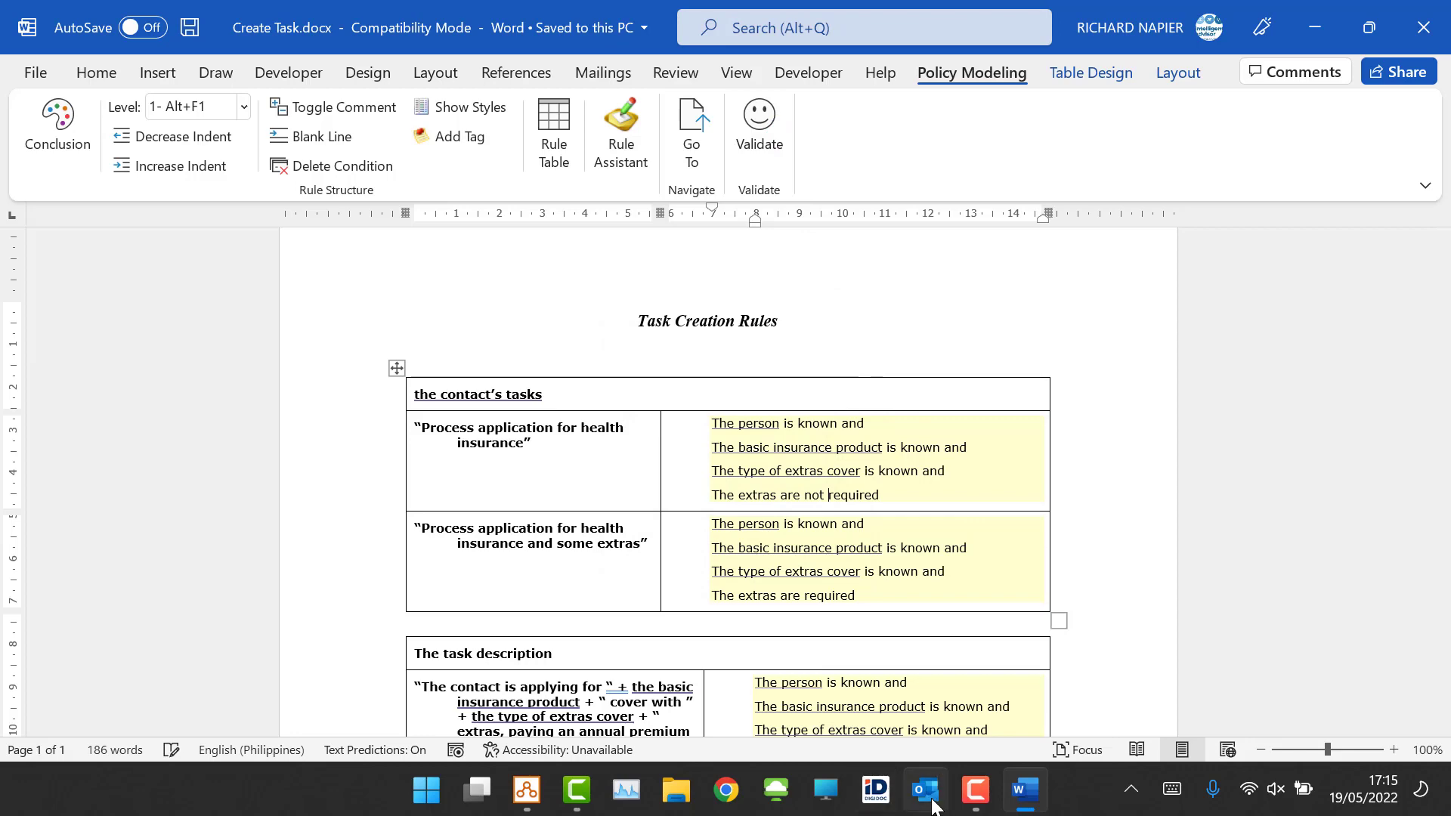
Step: Switch to the debugger, refresh the data and expand the contact's tasks to check the generated task
left_click(522, 801)
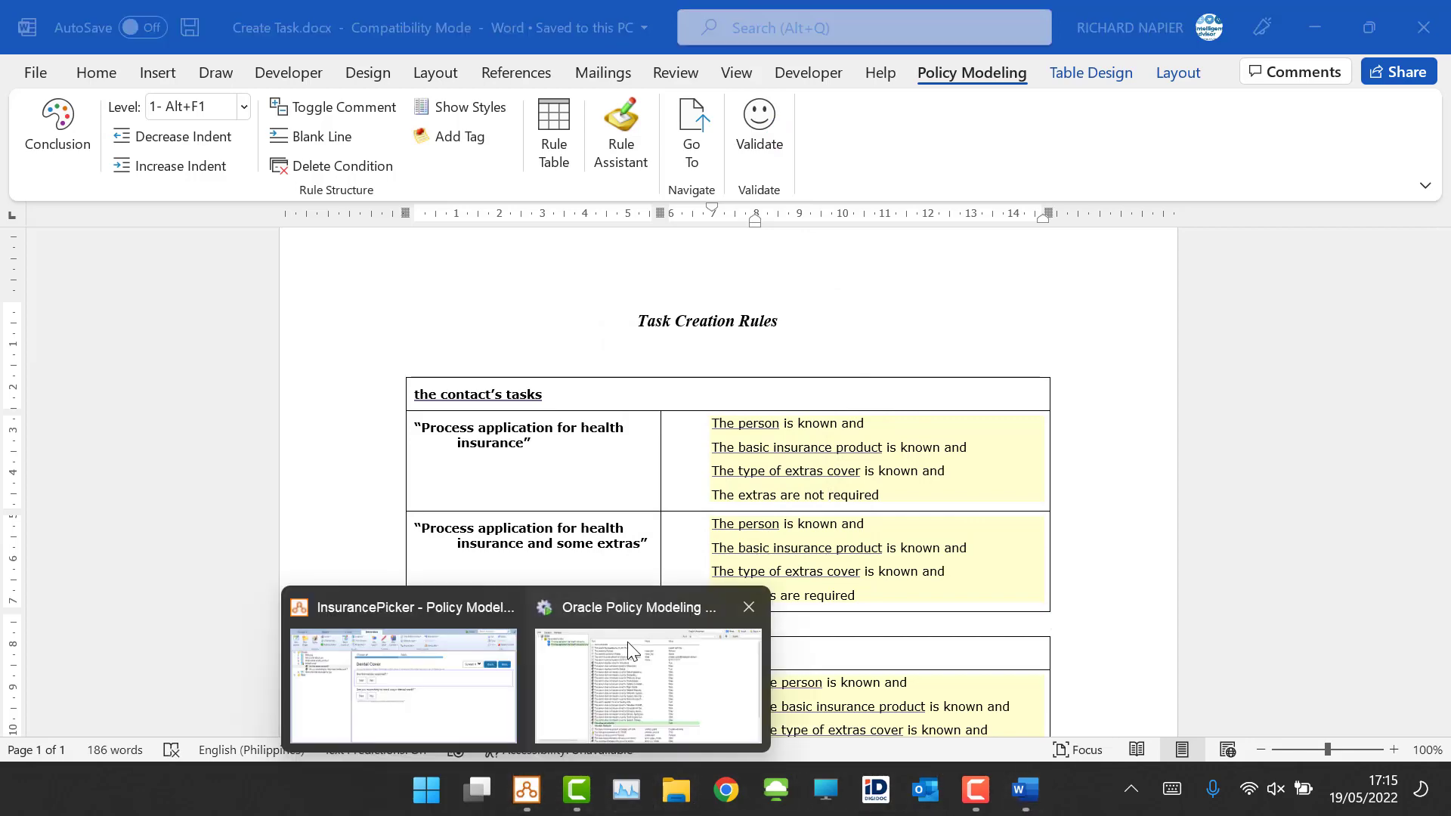
left_click(647, 680)
left_click(926, 43)
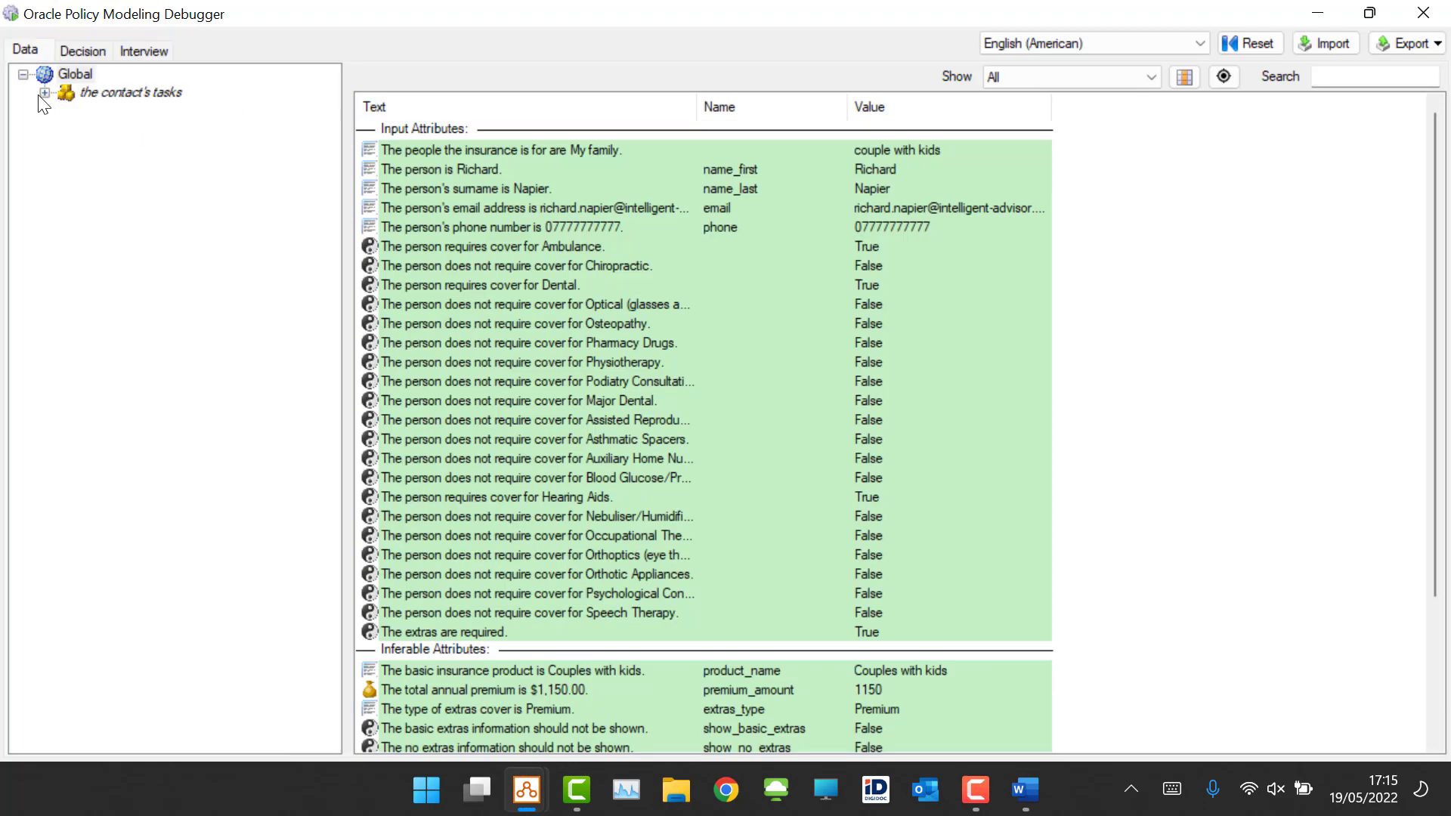
left_click(44, 93)
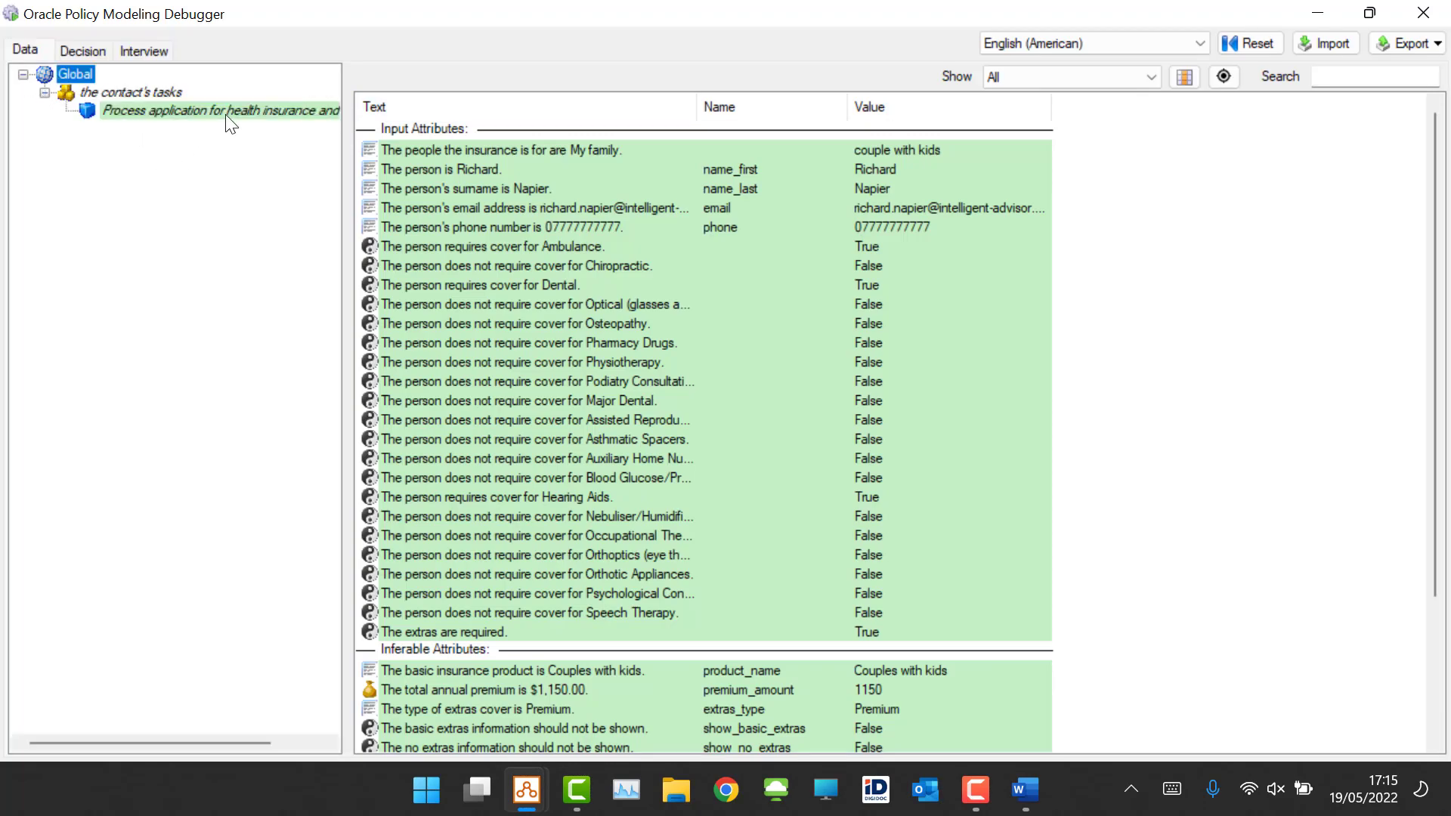
Step: Go from the rule document to the definition of the contact's tasks relationship and inspect it without changes
left_click(1026, 806)
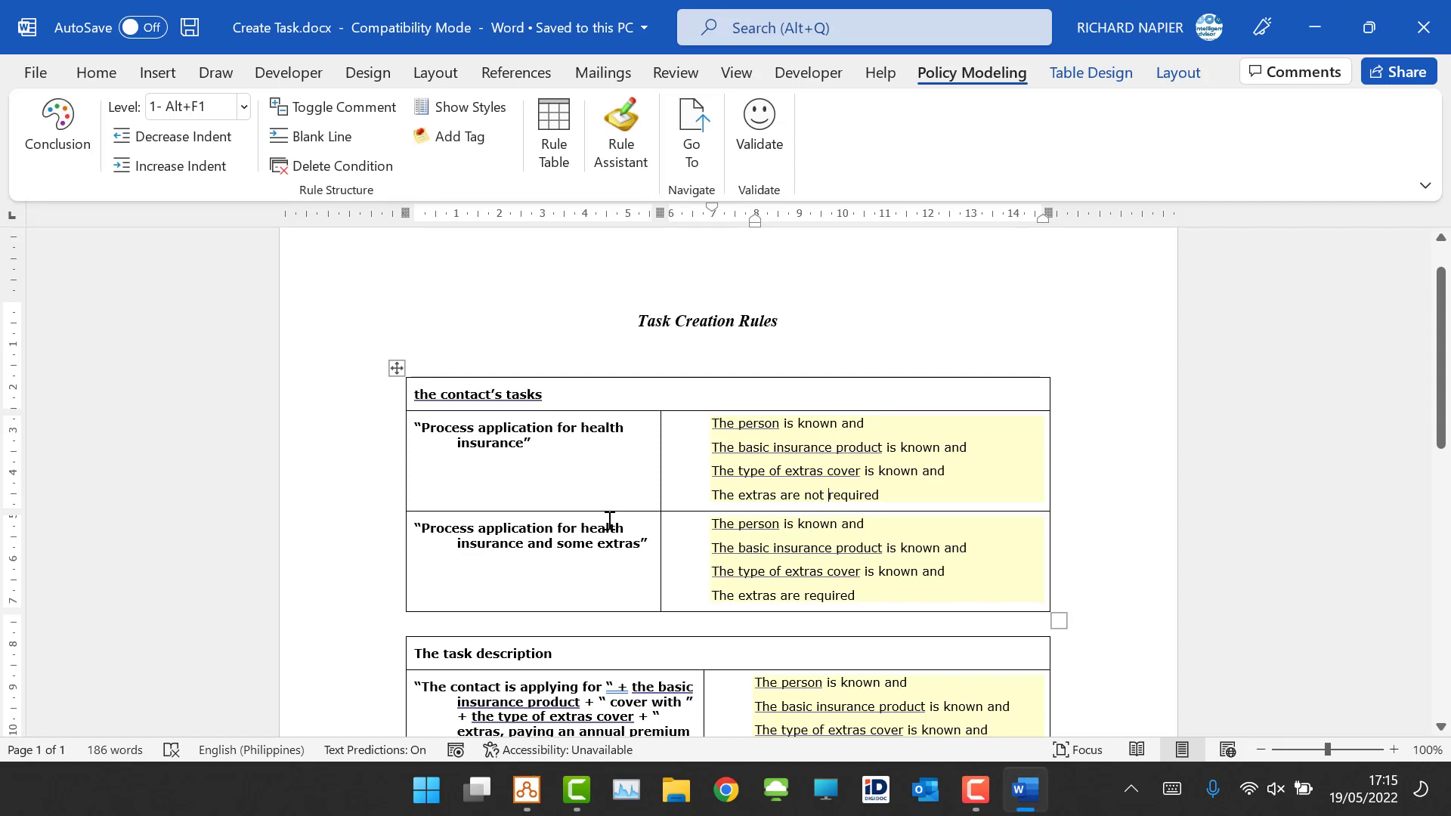
left_click(587, 388)
left_click(702, 121)
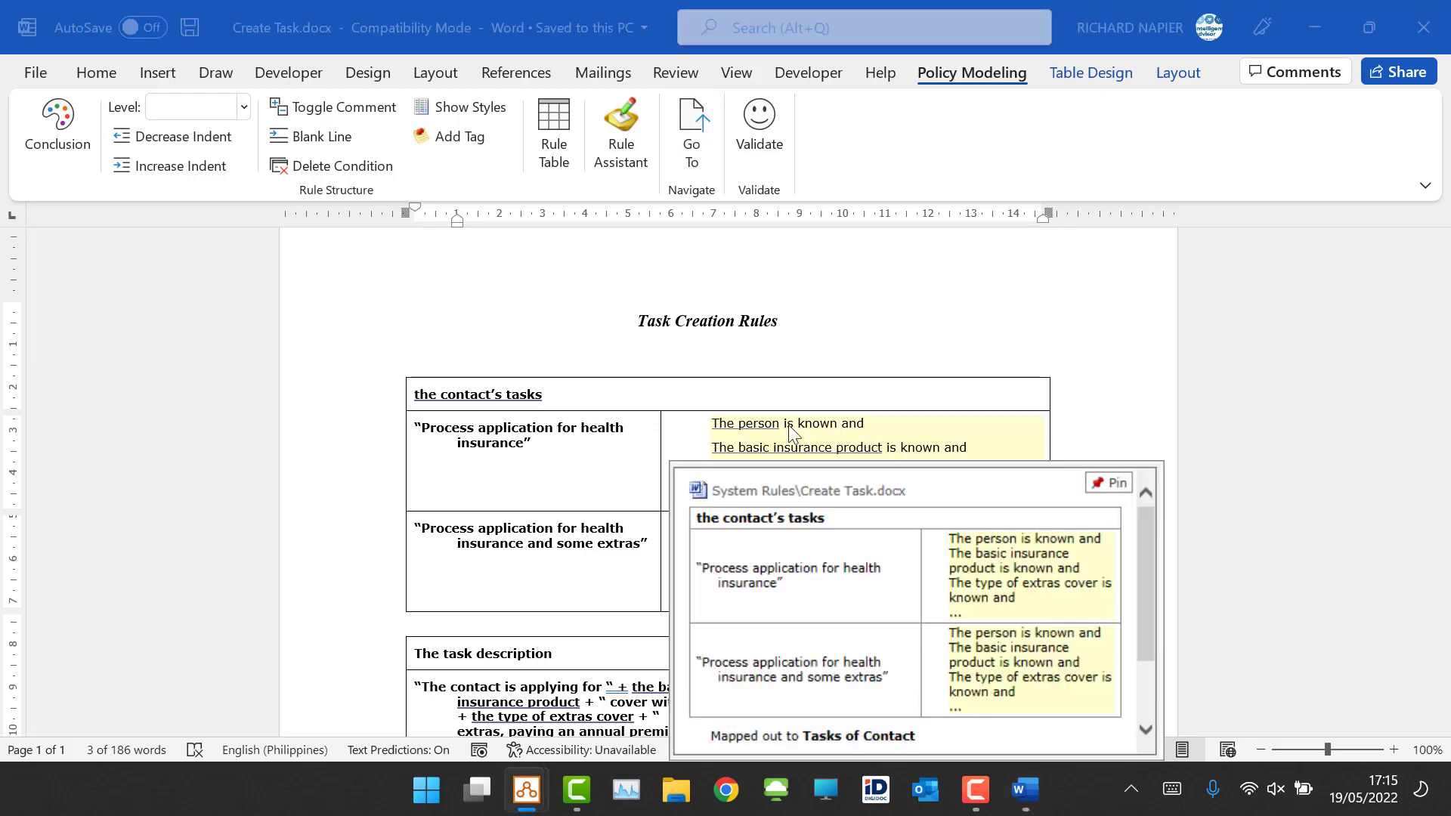
scroll(794, 647, "down", 5)
left_click(760, 675)
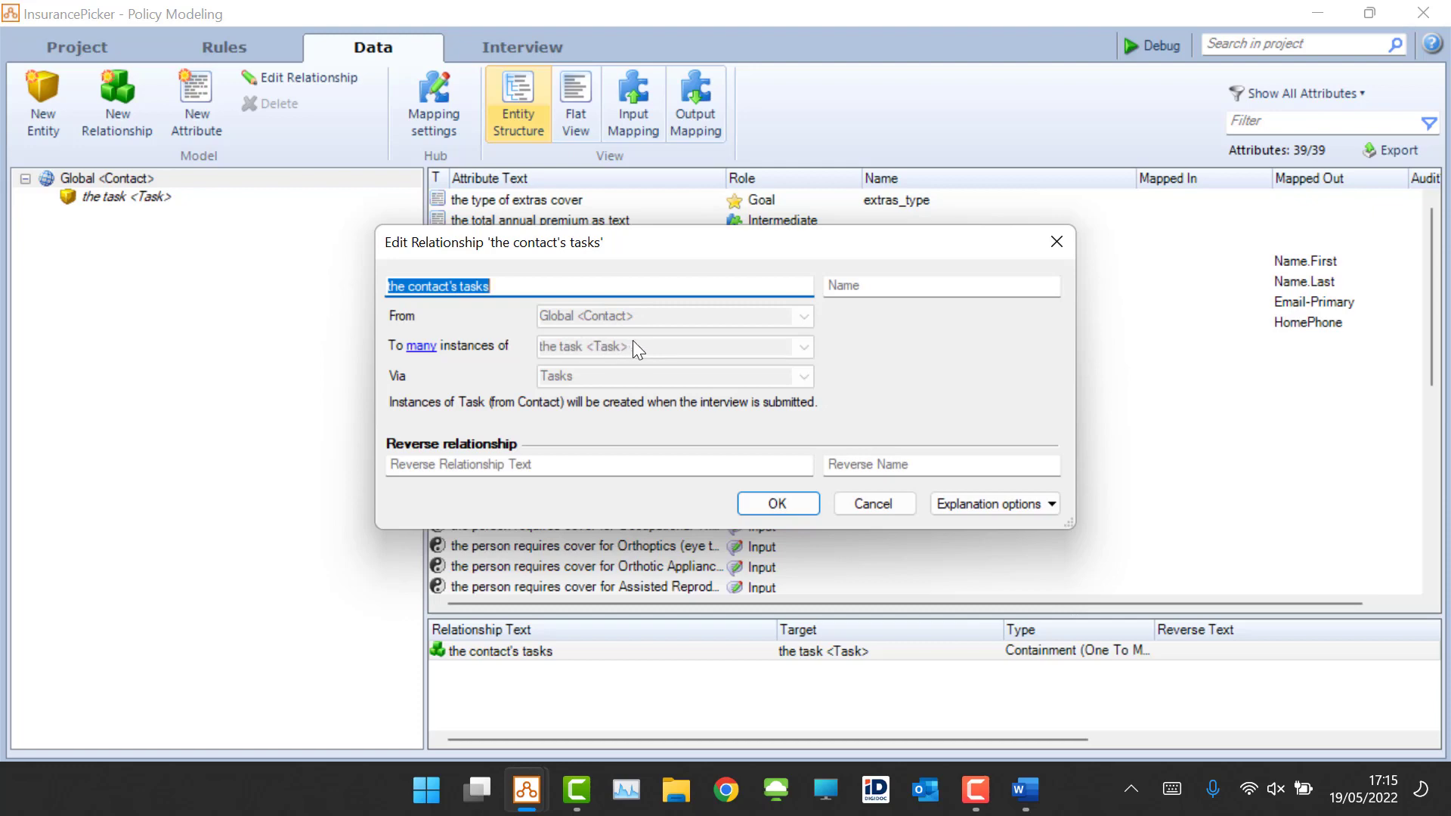
left_click(884, 508)
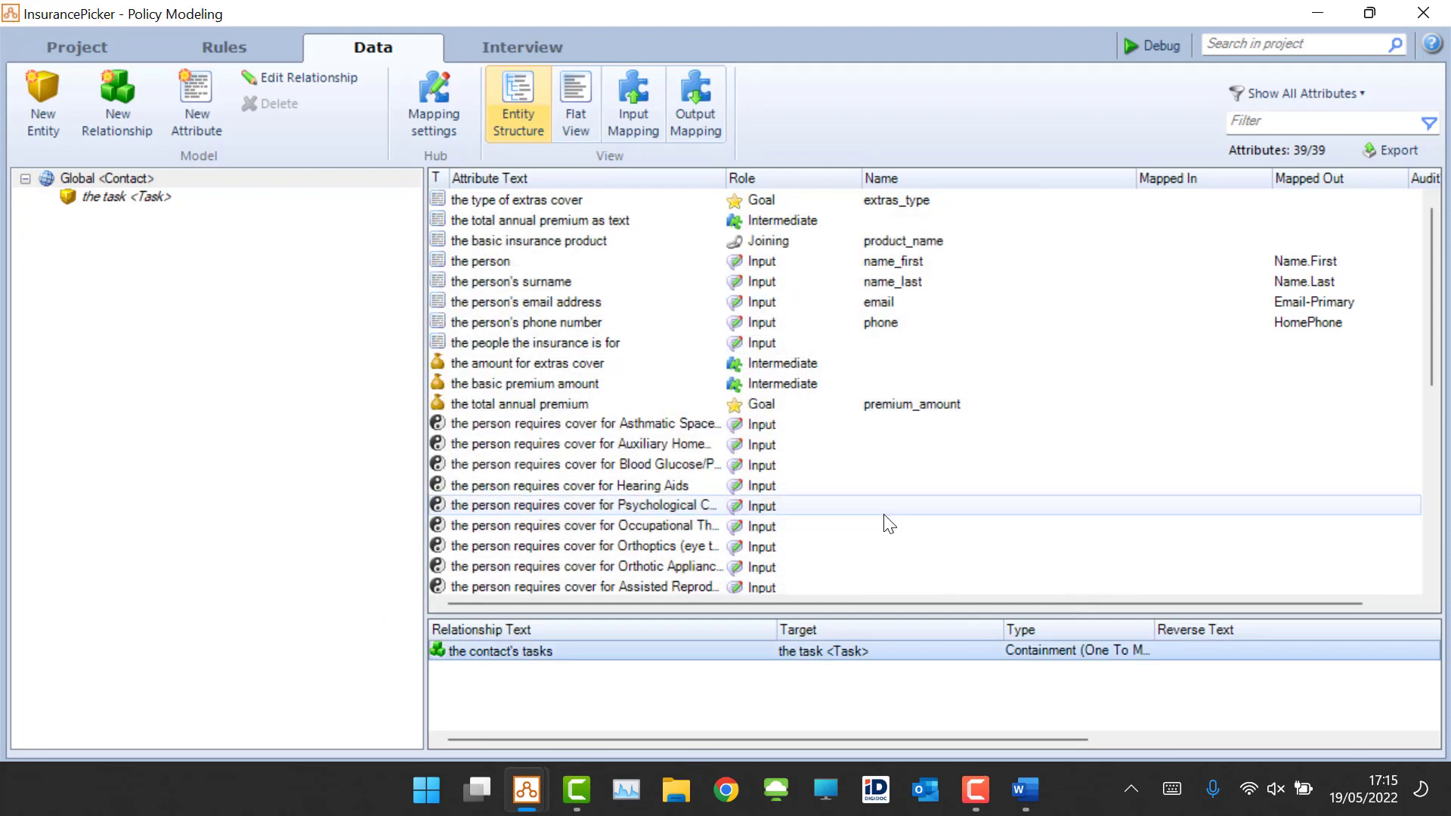
Step: Inspect the task entity's settings and its three attributes in the data model
left_click(108, 197)
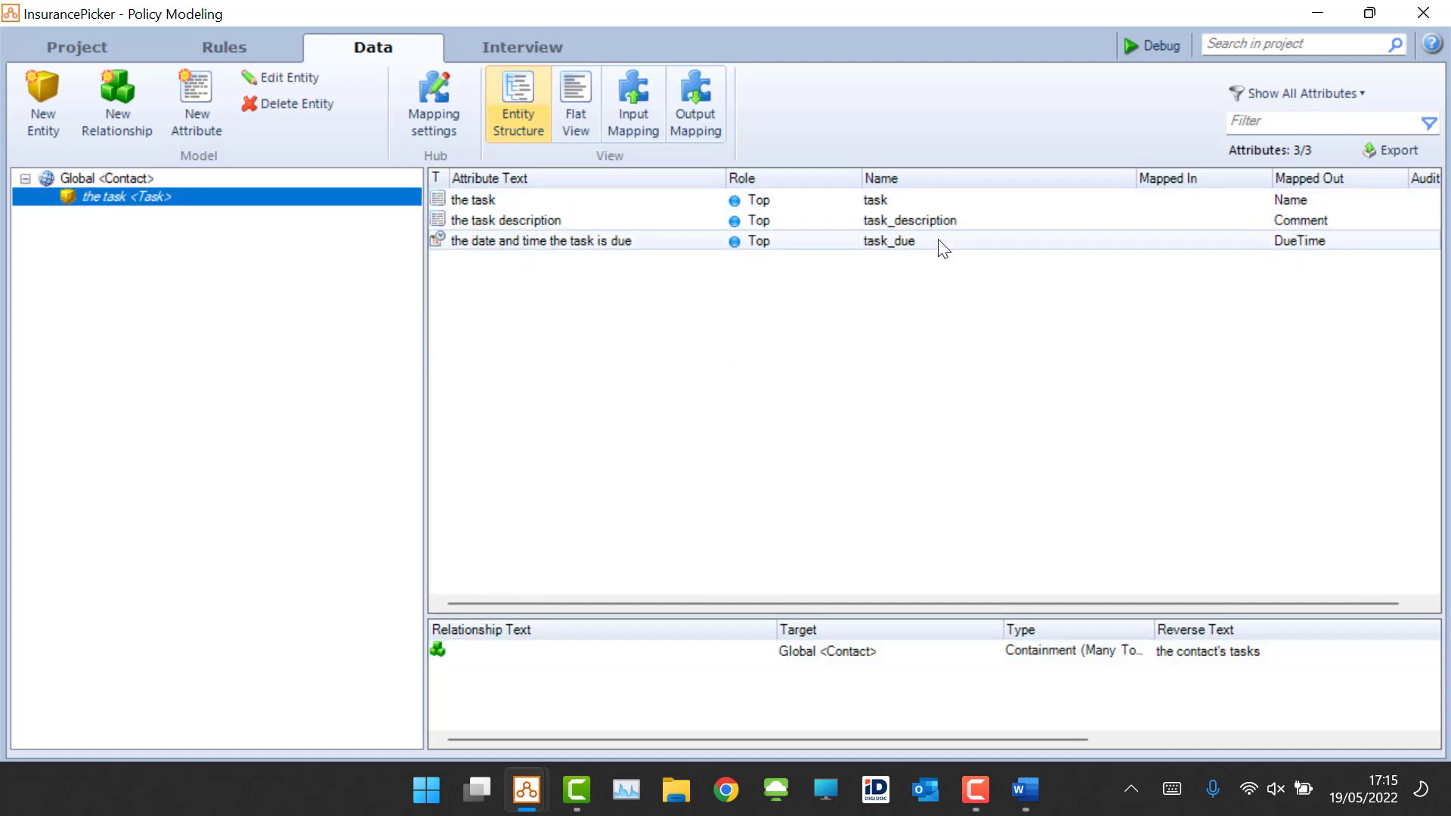
double_click(104, 196)
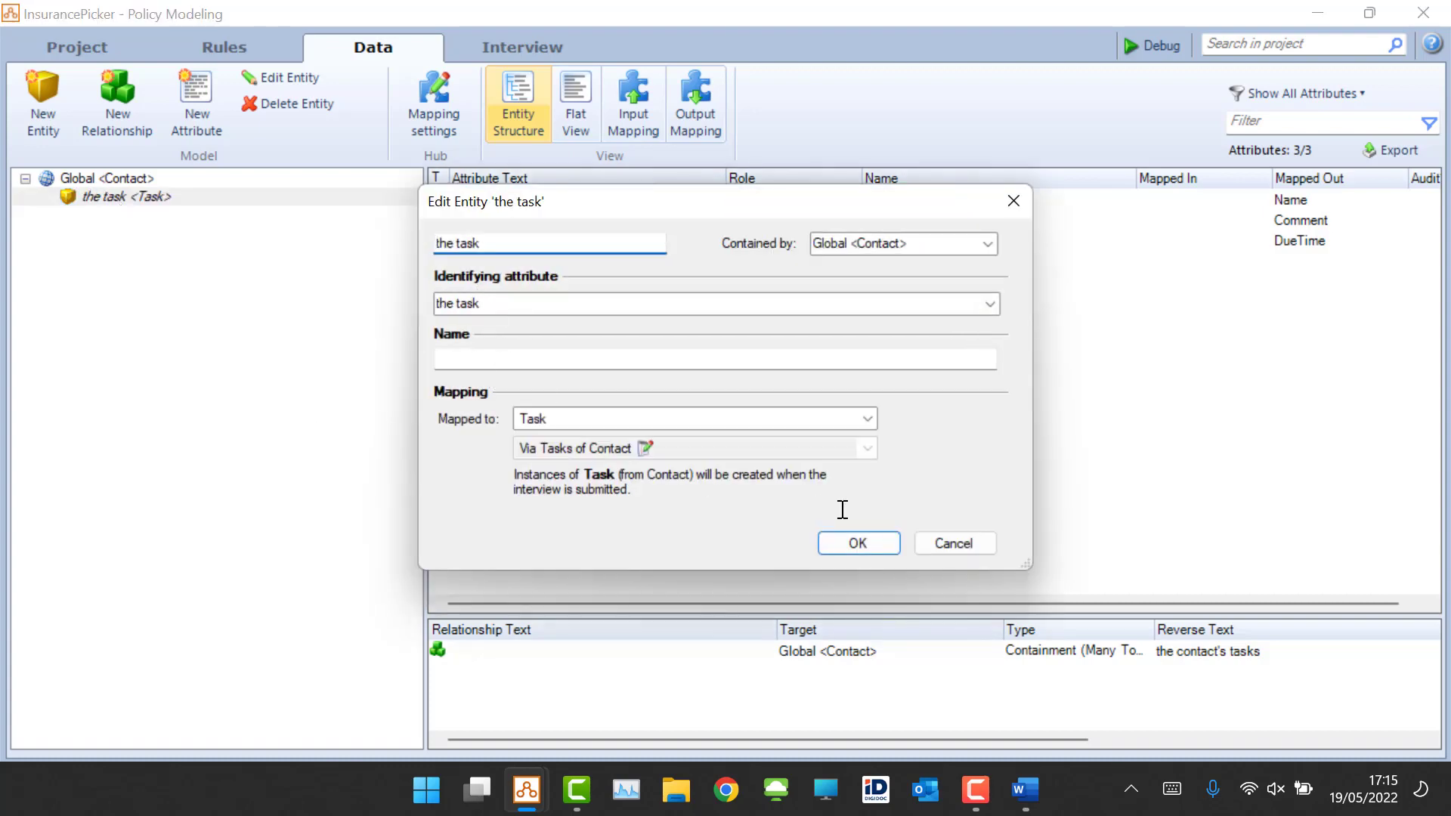
left_click(968, 541)
left_click(499, 201)
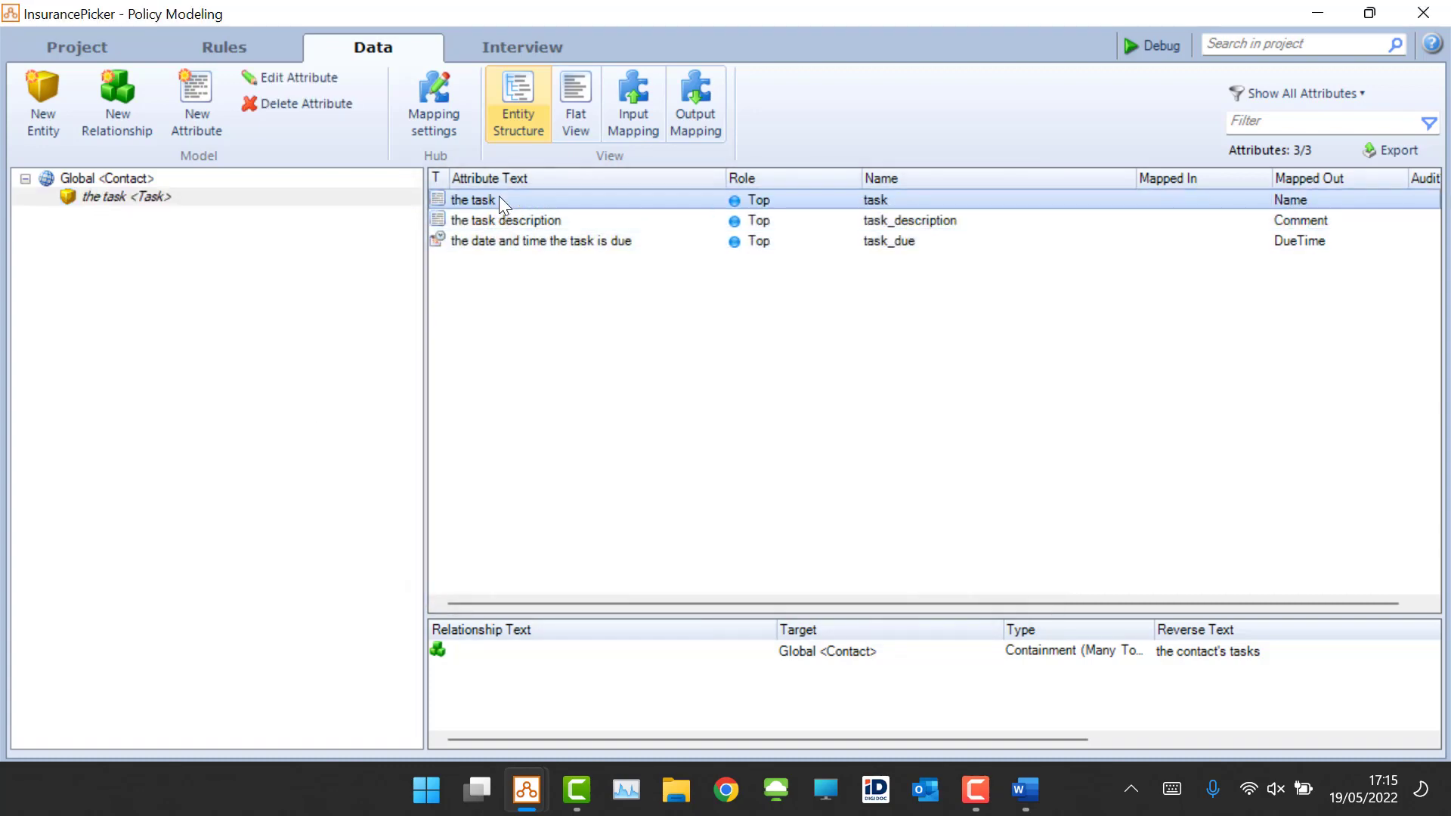
mouse_move(499, 197)
scroll(625, 257, "down", 3)
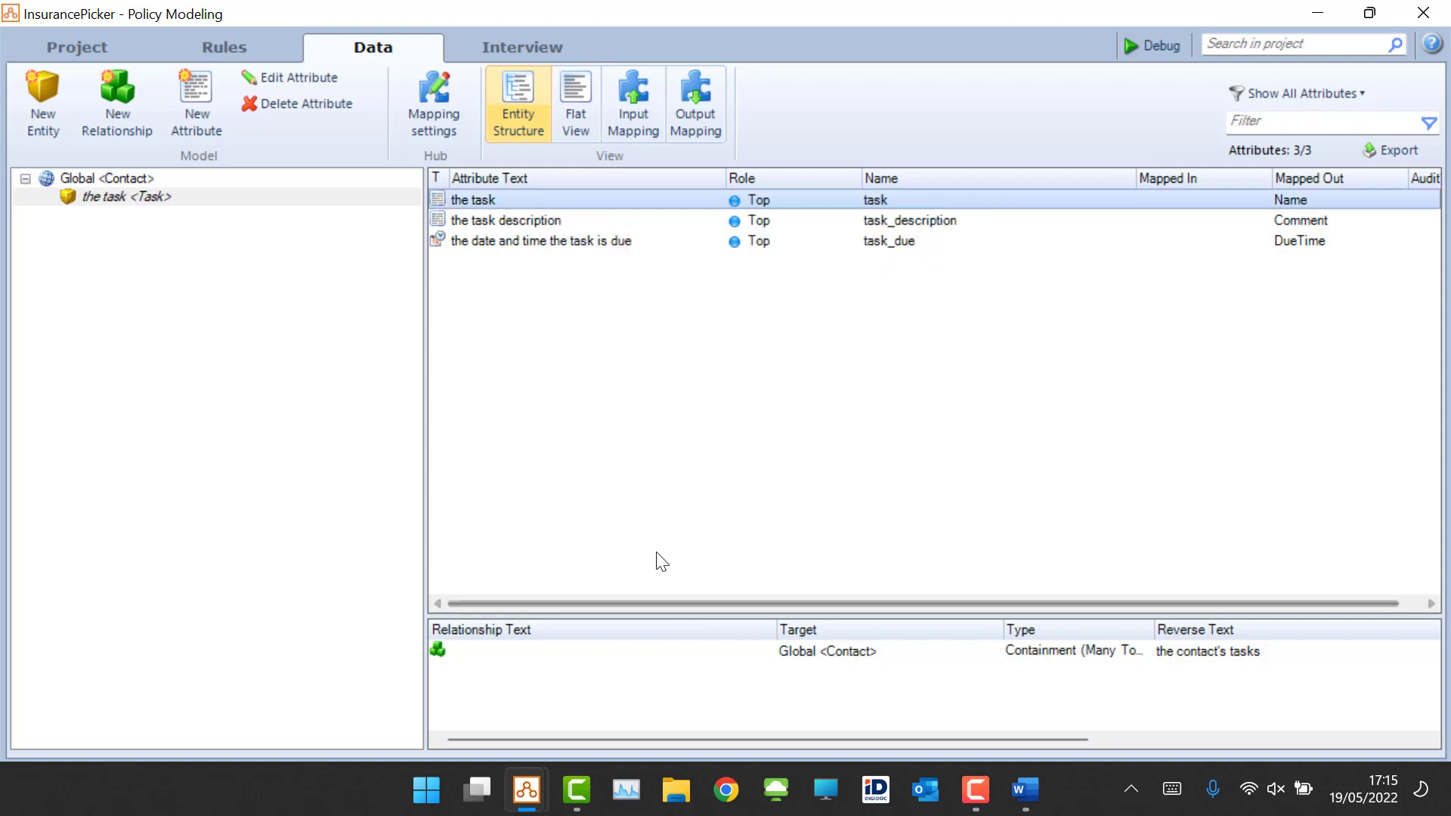
left_click(534, 222)
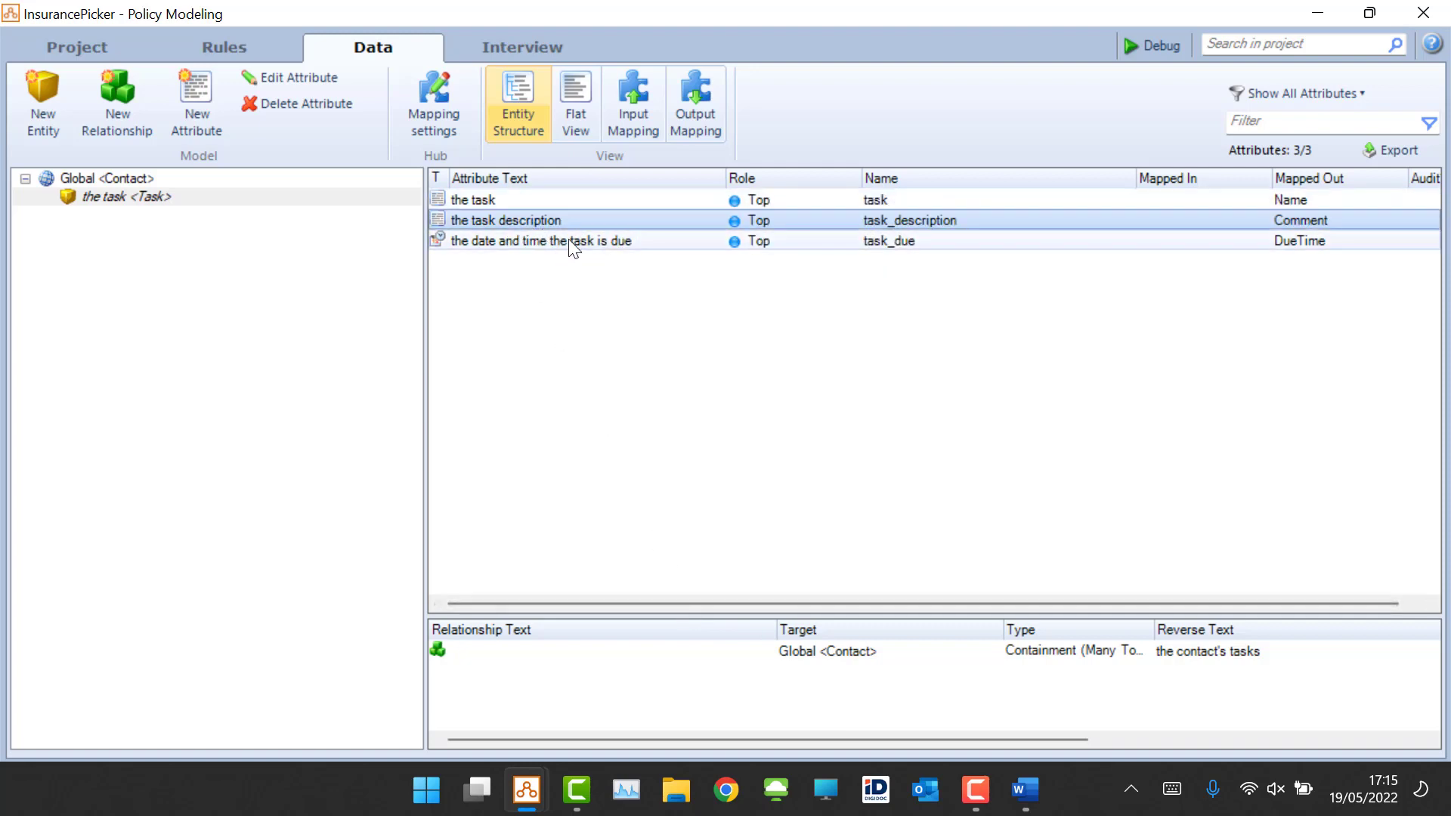
left_click(607, 240)
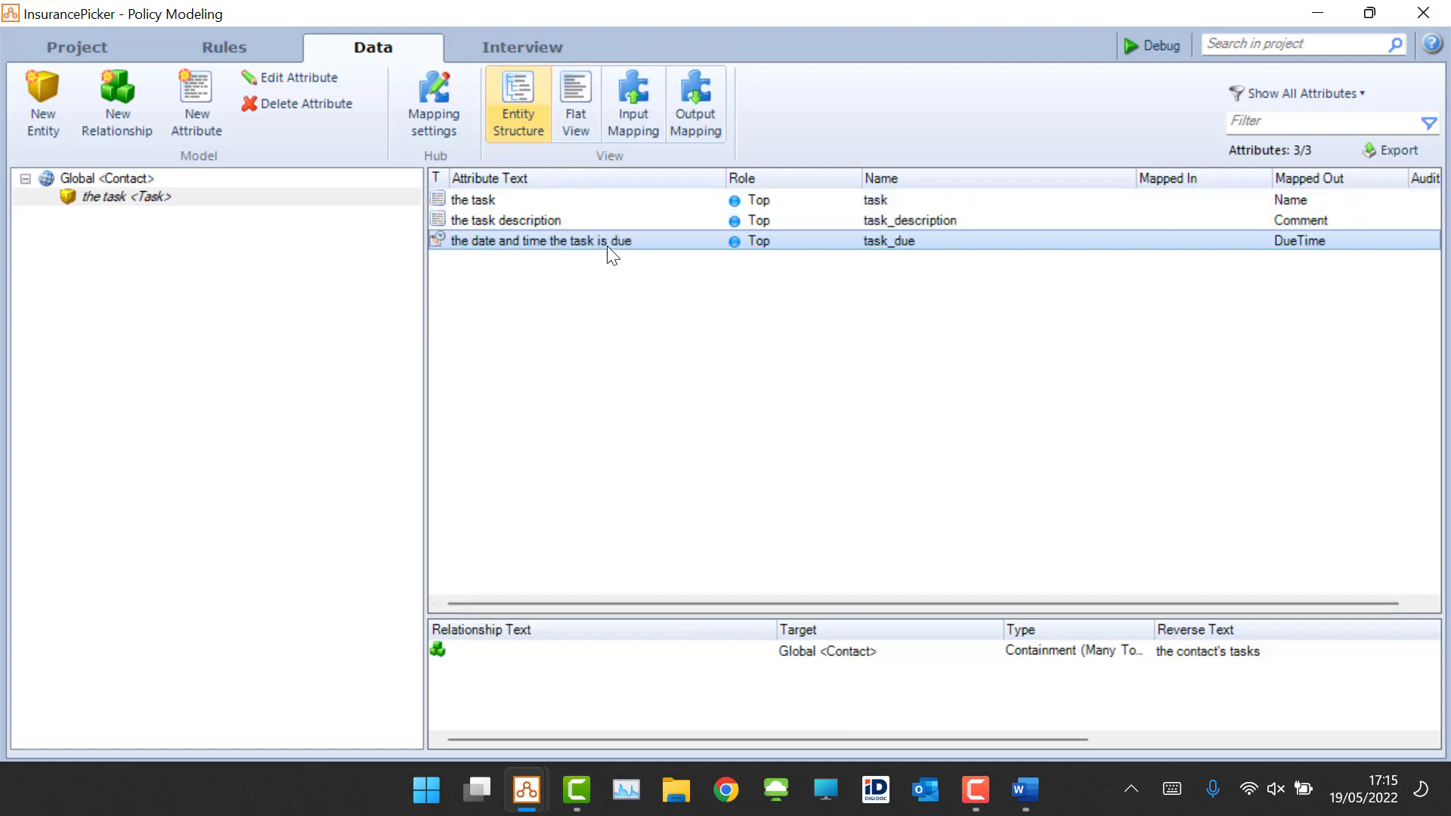
left_click(560, 217)
mouse_move(562, 217)
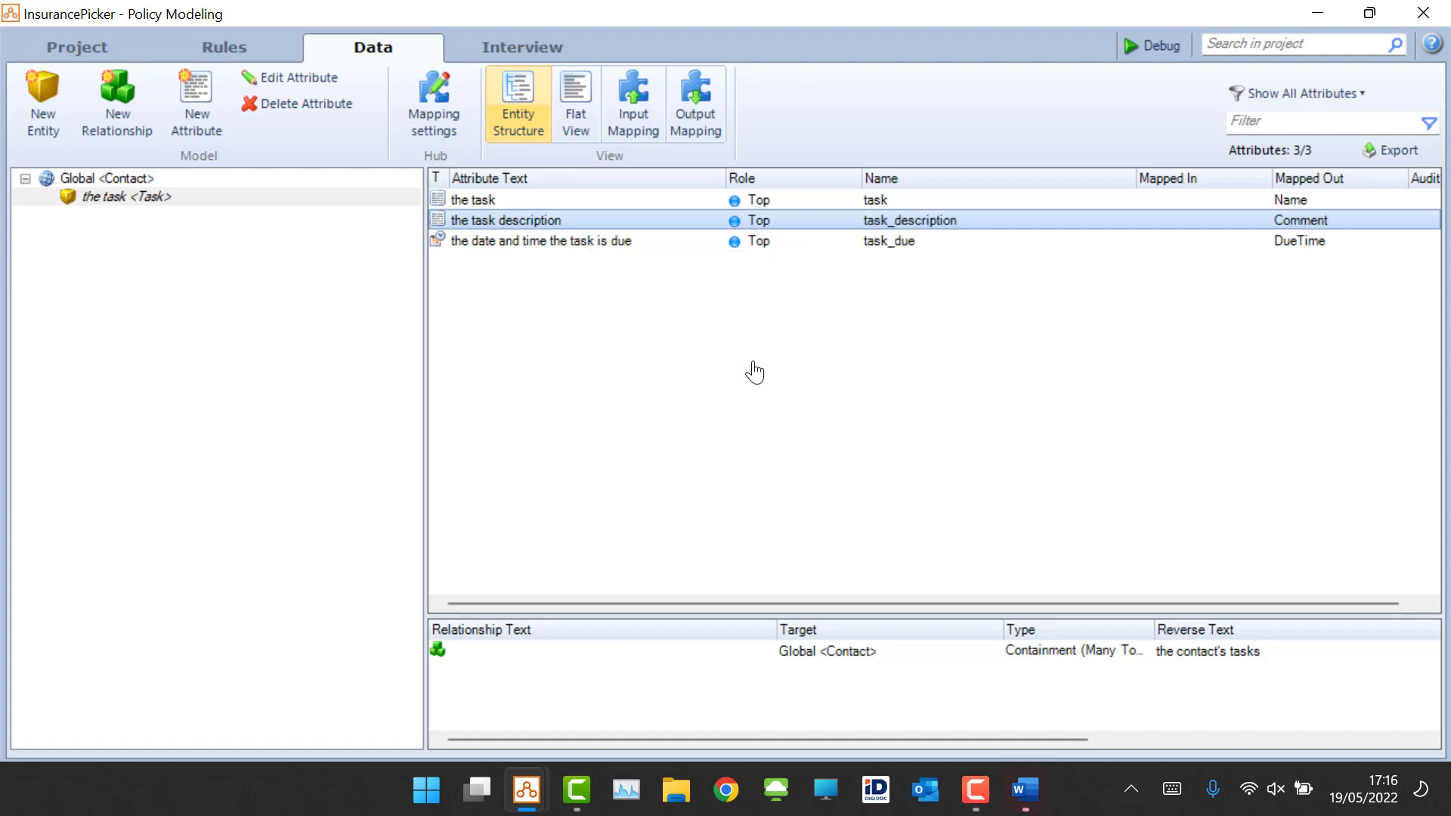
Step: Add the condition "the extras are not required" to the task description's first row
scroll(758, 310, "down", 3)
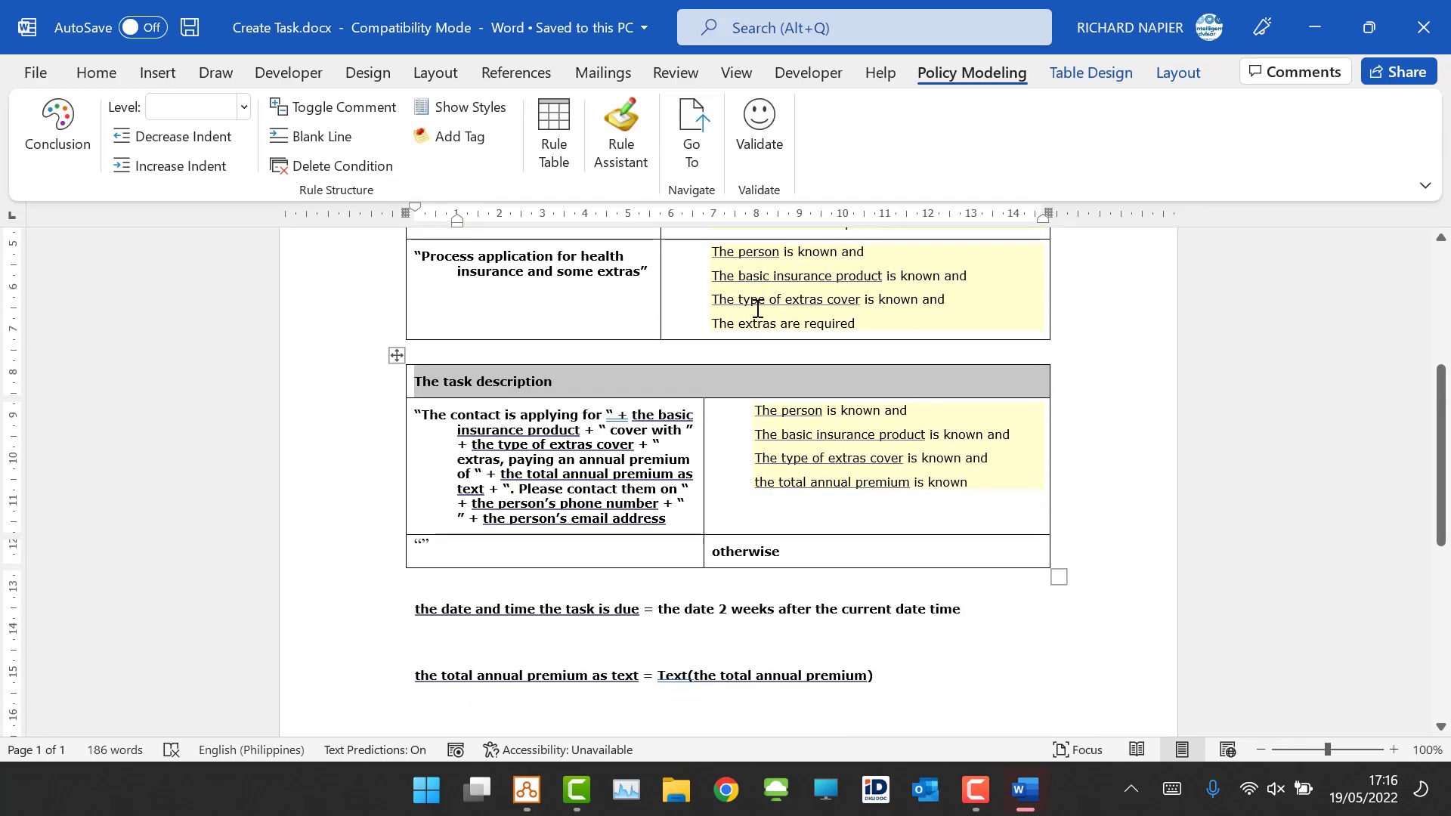
scroll(758, 310, "up", 1)
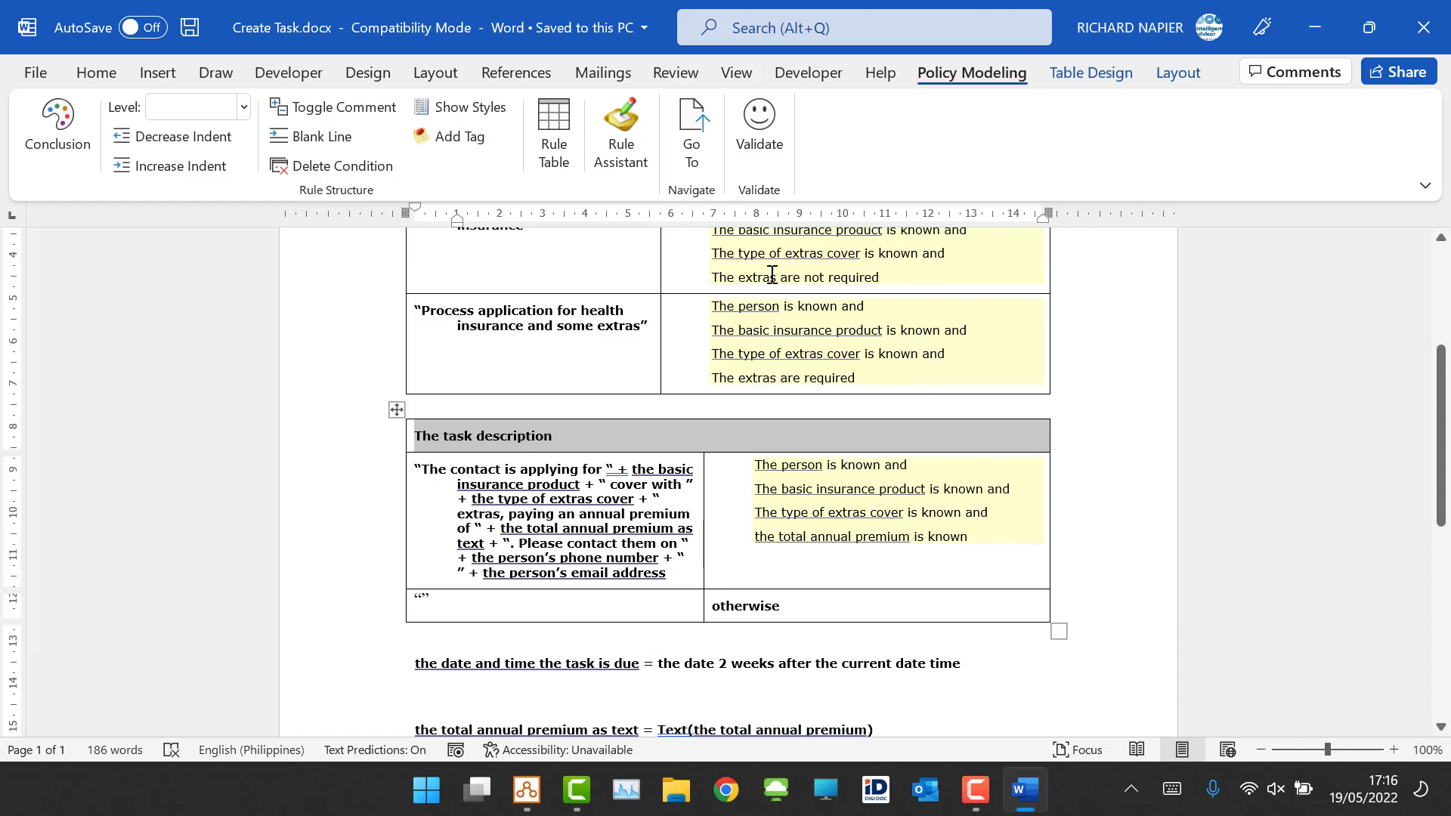
left_click(1002, 541)
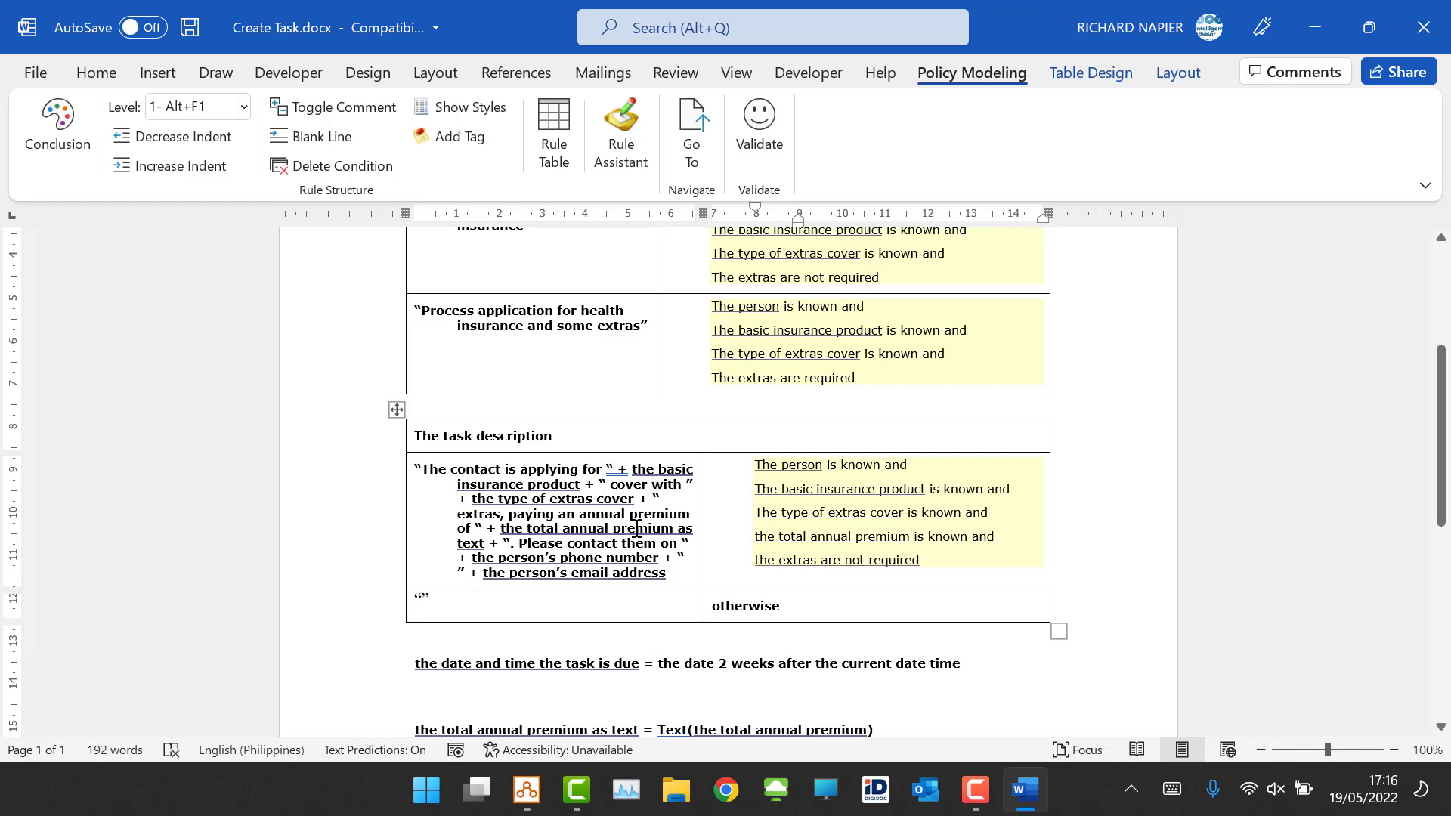
Step: Duplicate the task description row and change the copy's condition to "the extras are required"
left_click(306, 512)
key("ctrl+c")
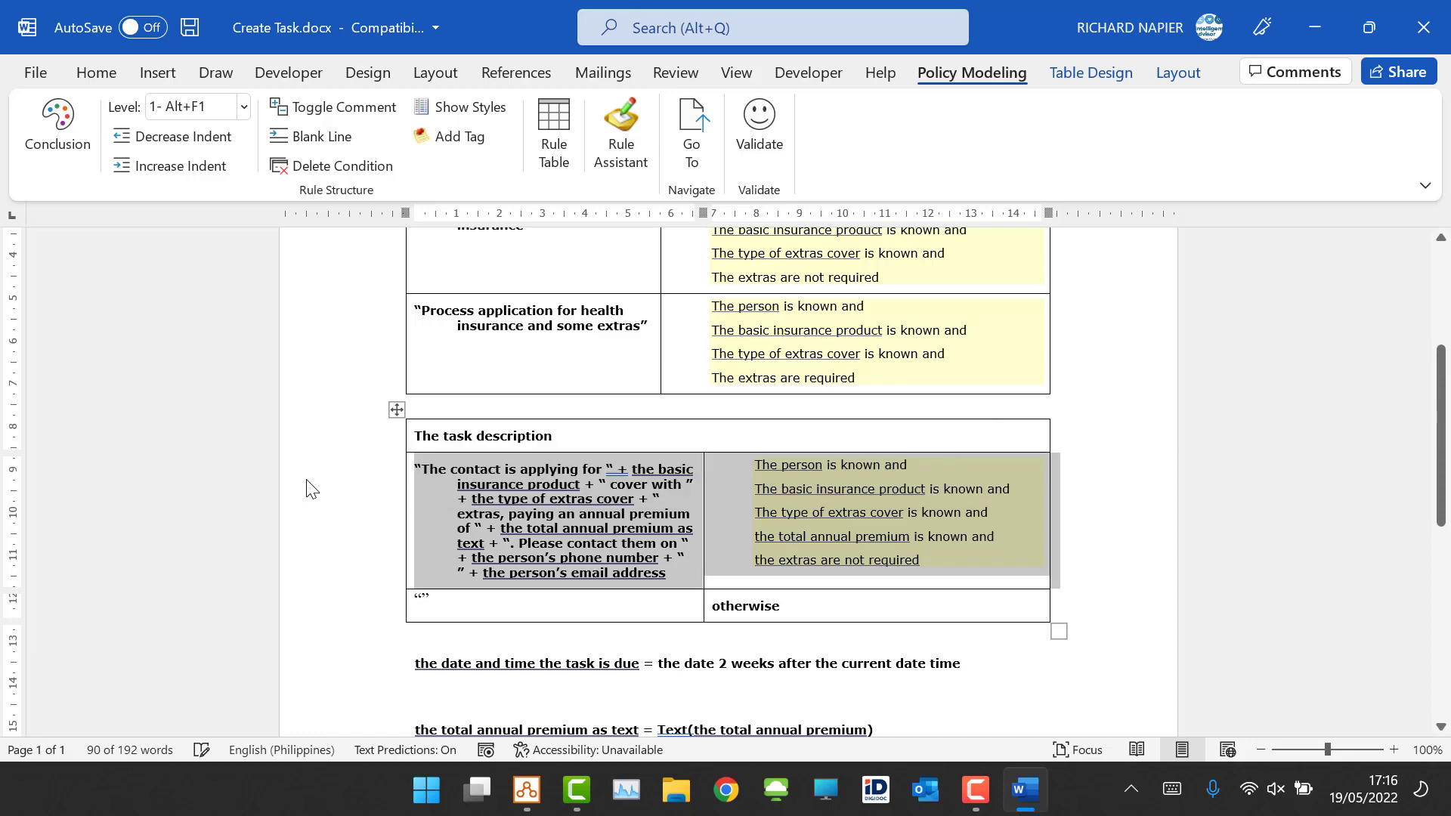
key("ctrl+v")
scroll(877, 643, "down", 1)
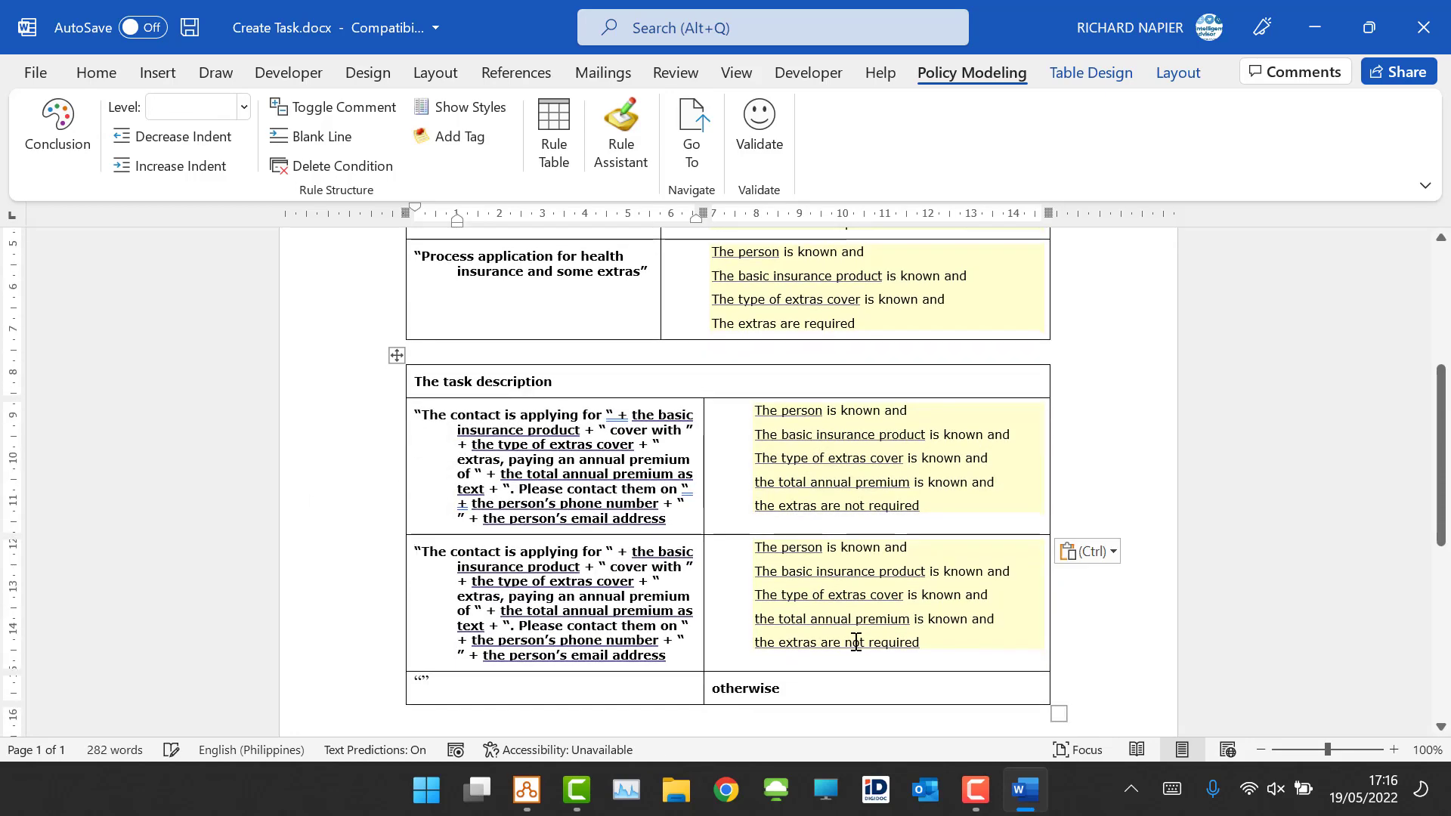
double_click(856, 643)
key("BackSpace")
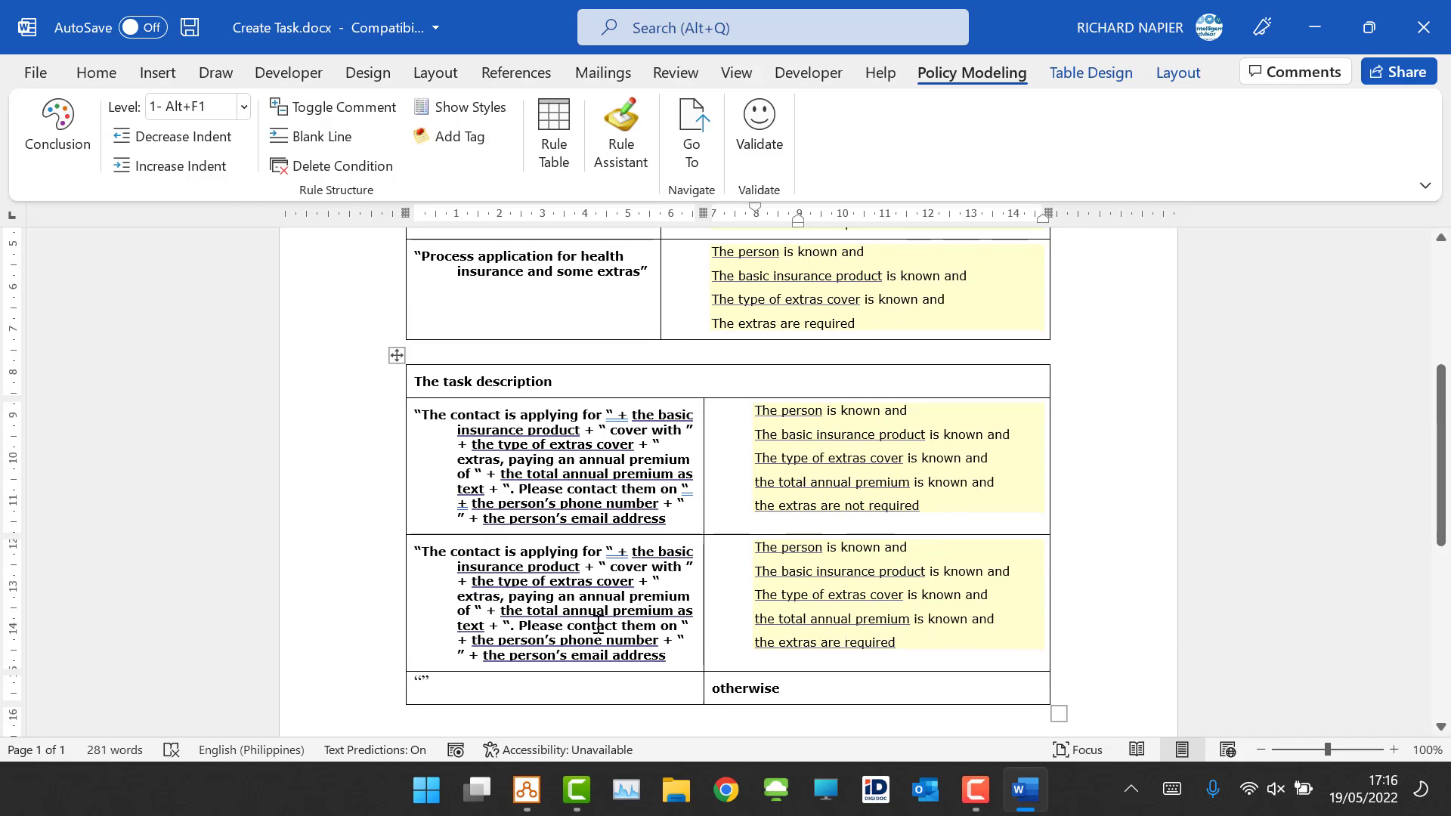
Step: Append + " and don't forget to mention the extra stuff" to the new row's description text and validate the document
left_click(689, 659)
type("+")
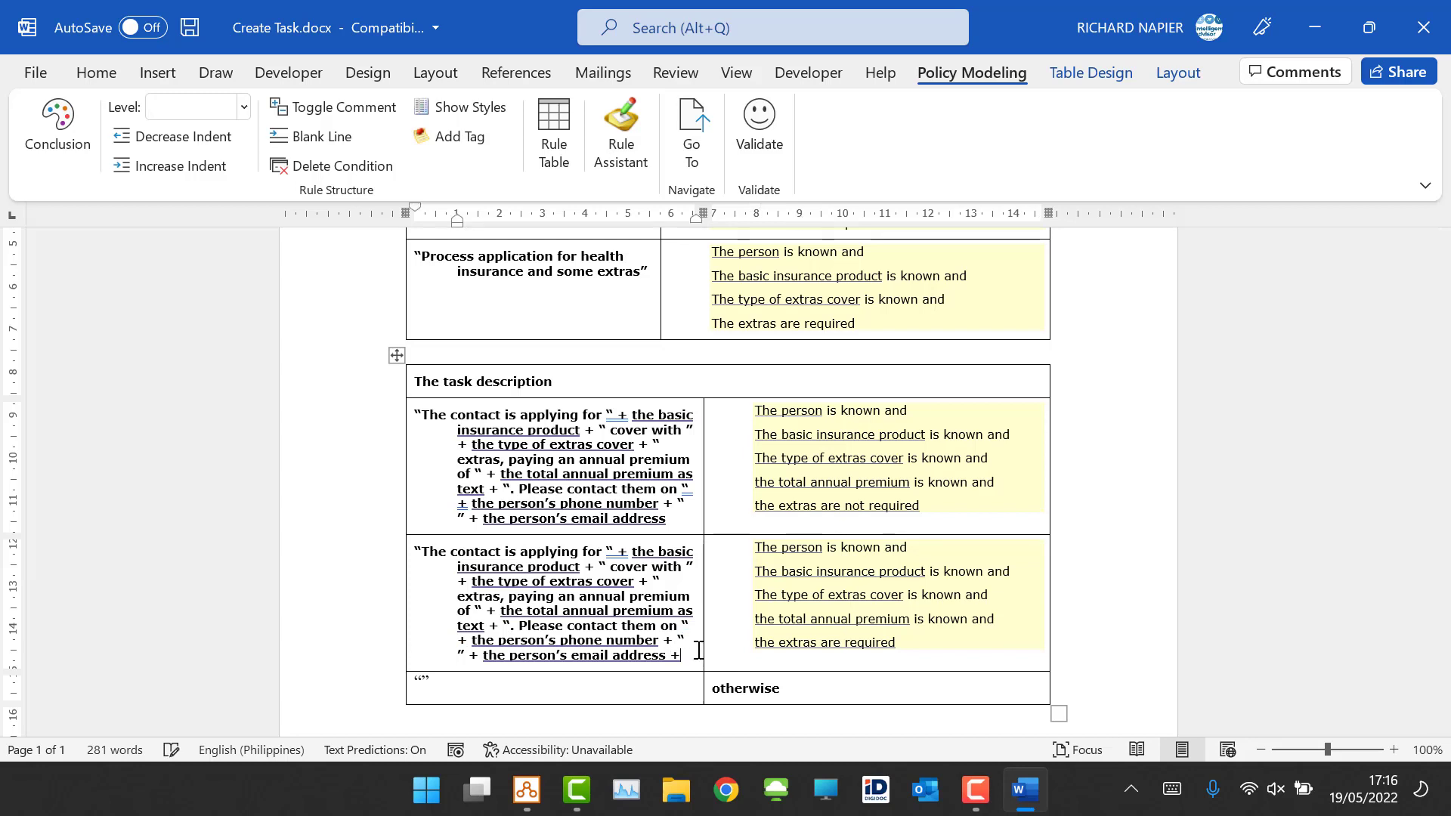
type(" \" and")
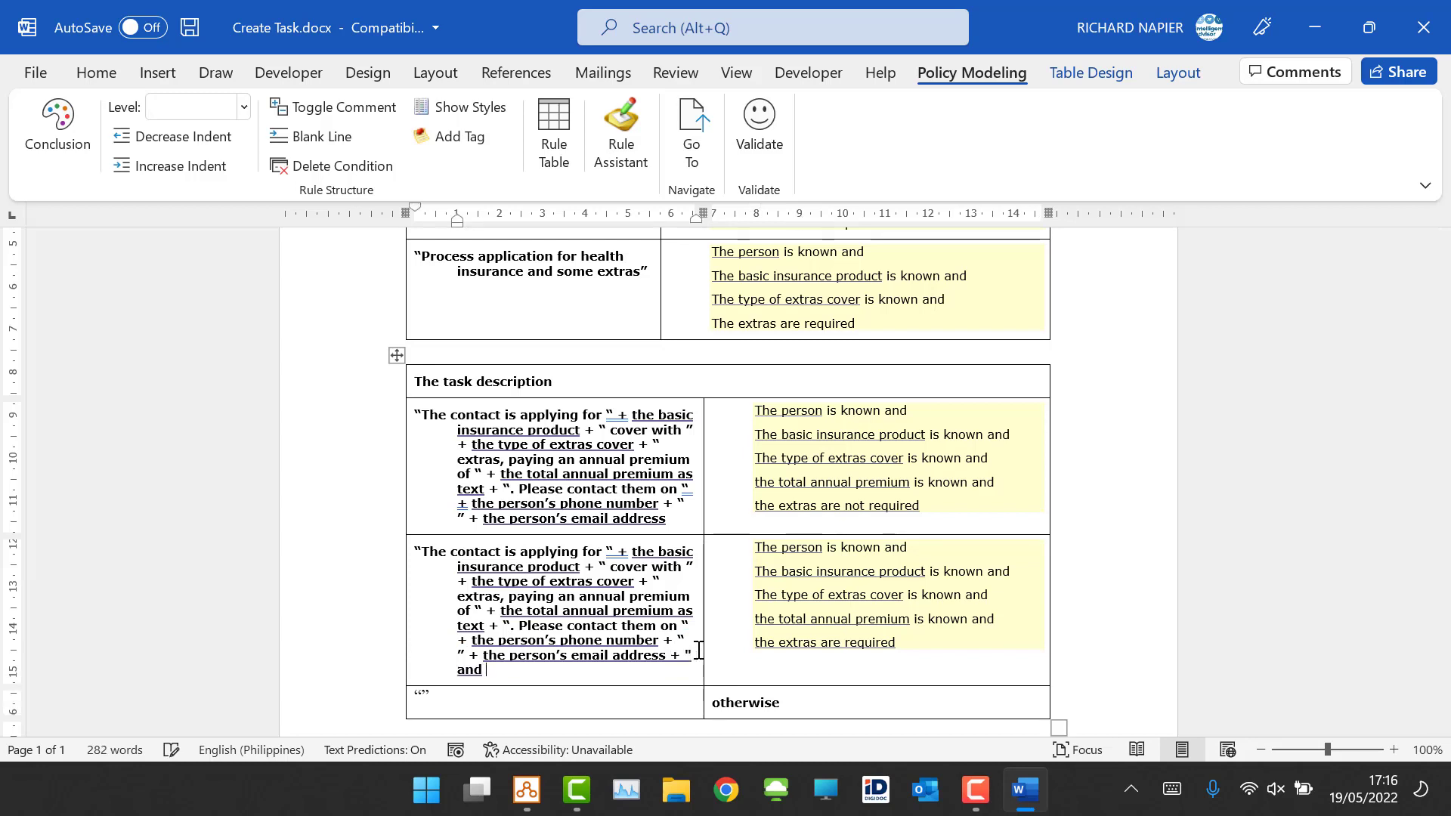
type(" dnt")
key("BackSpace")
key("BackSpace")
type("on't forget to mention the ex")
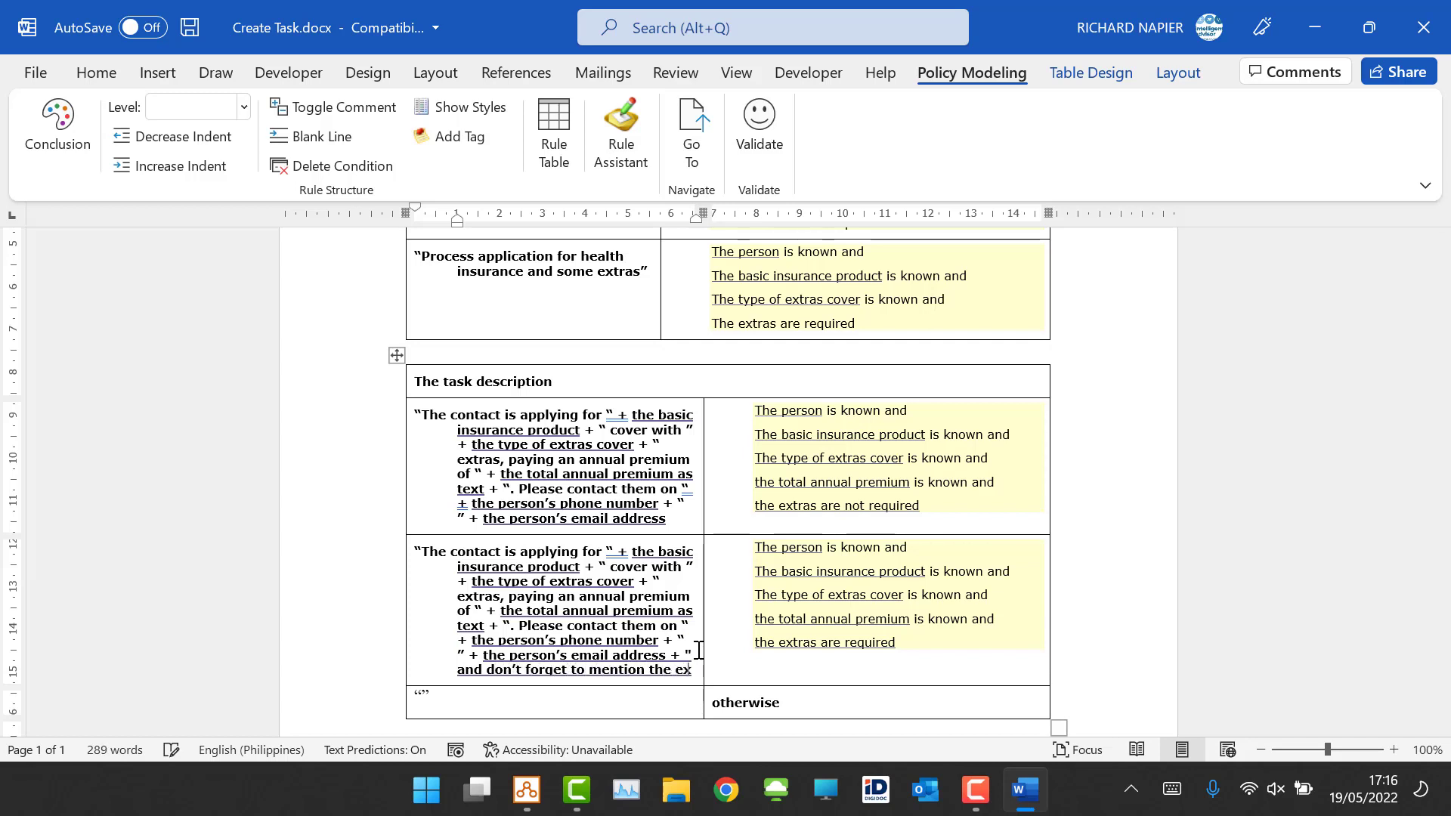
type("tra stuff\"")
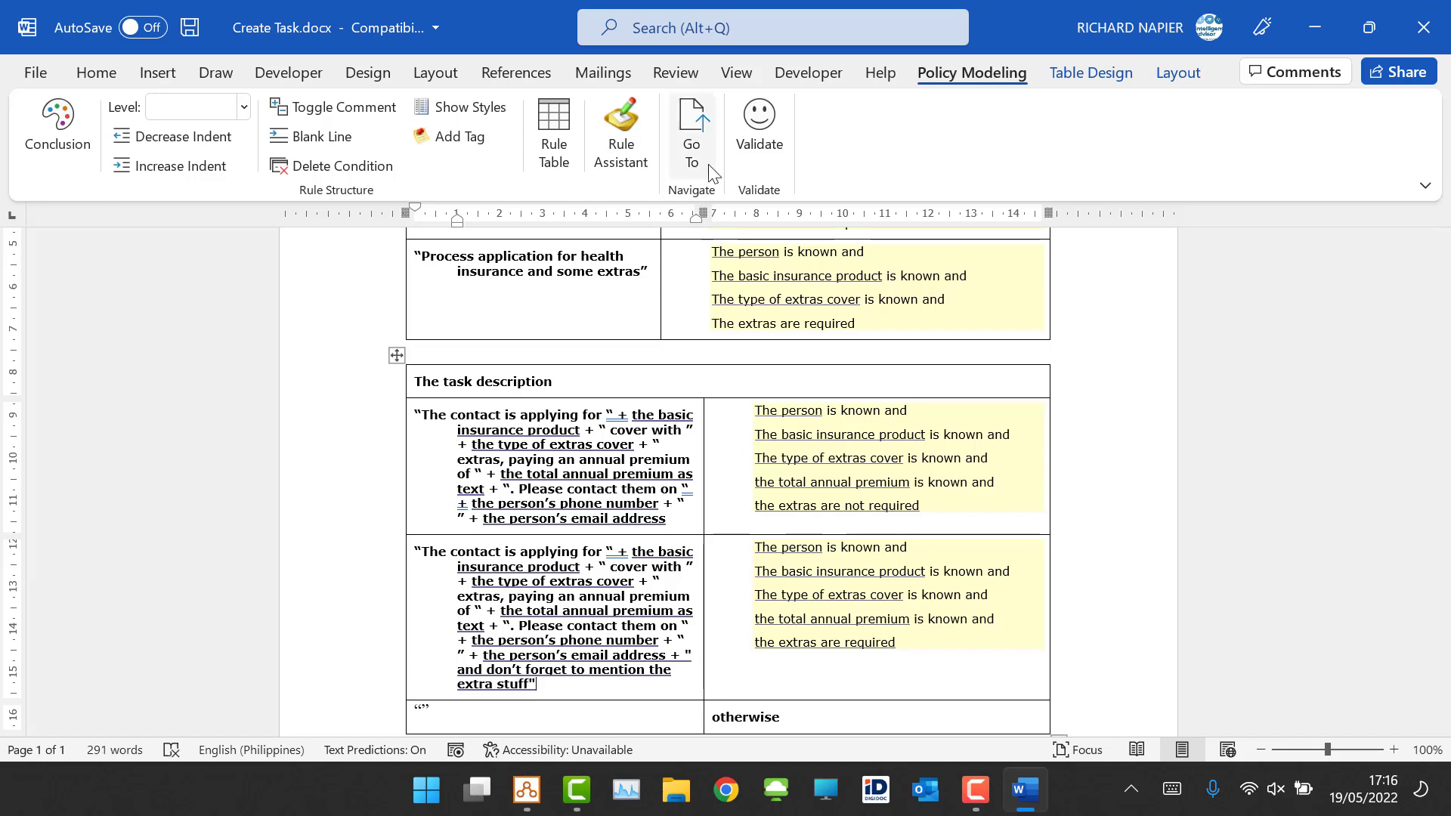
left_click(746, 137)
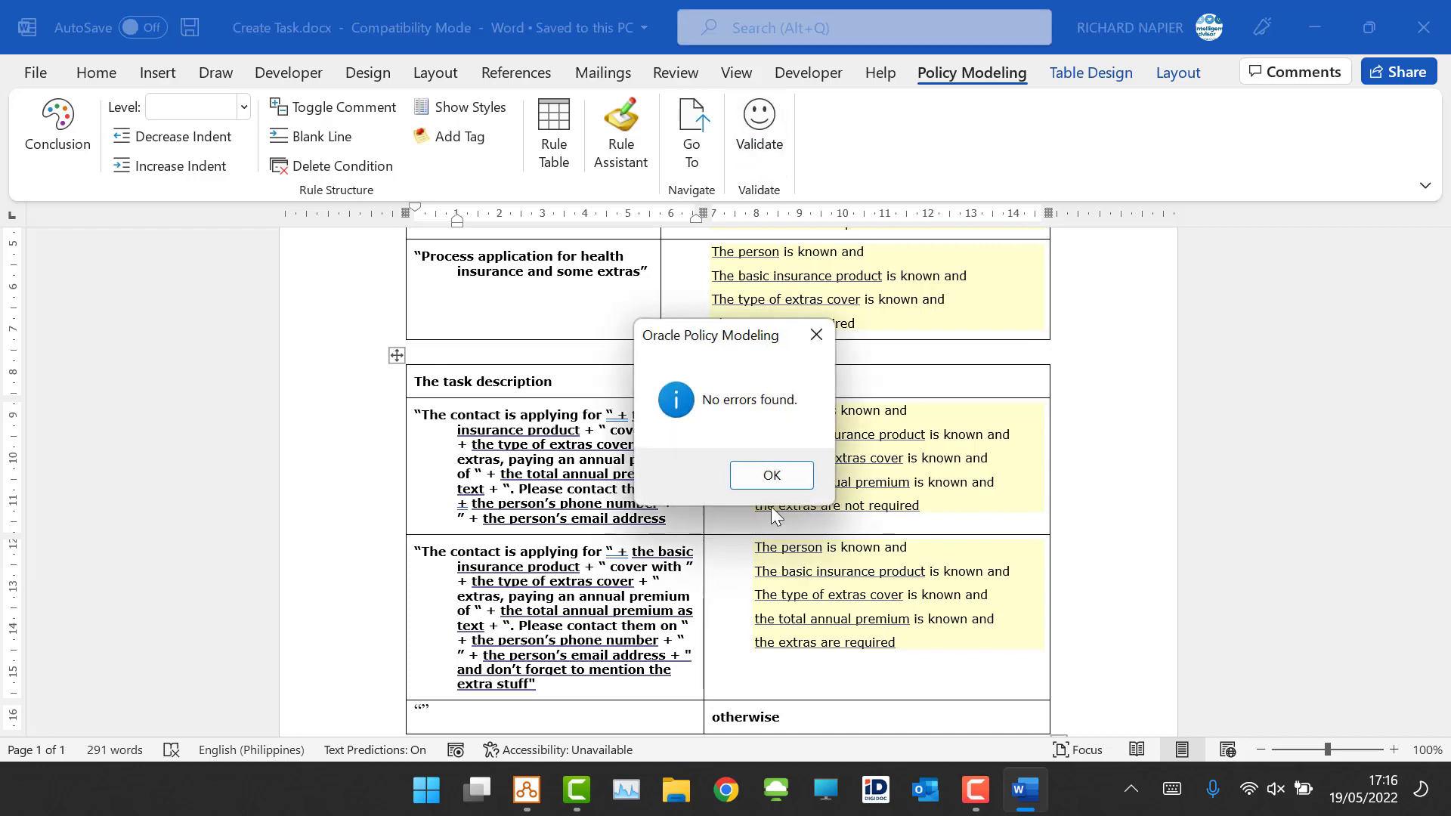
left_click(771, 475)
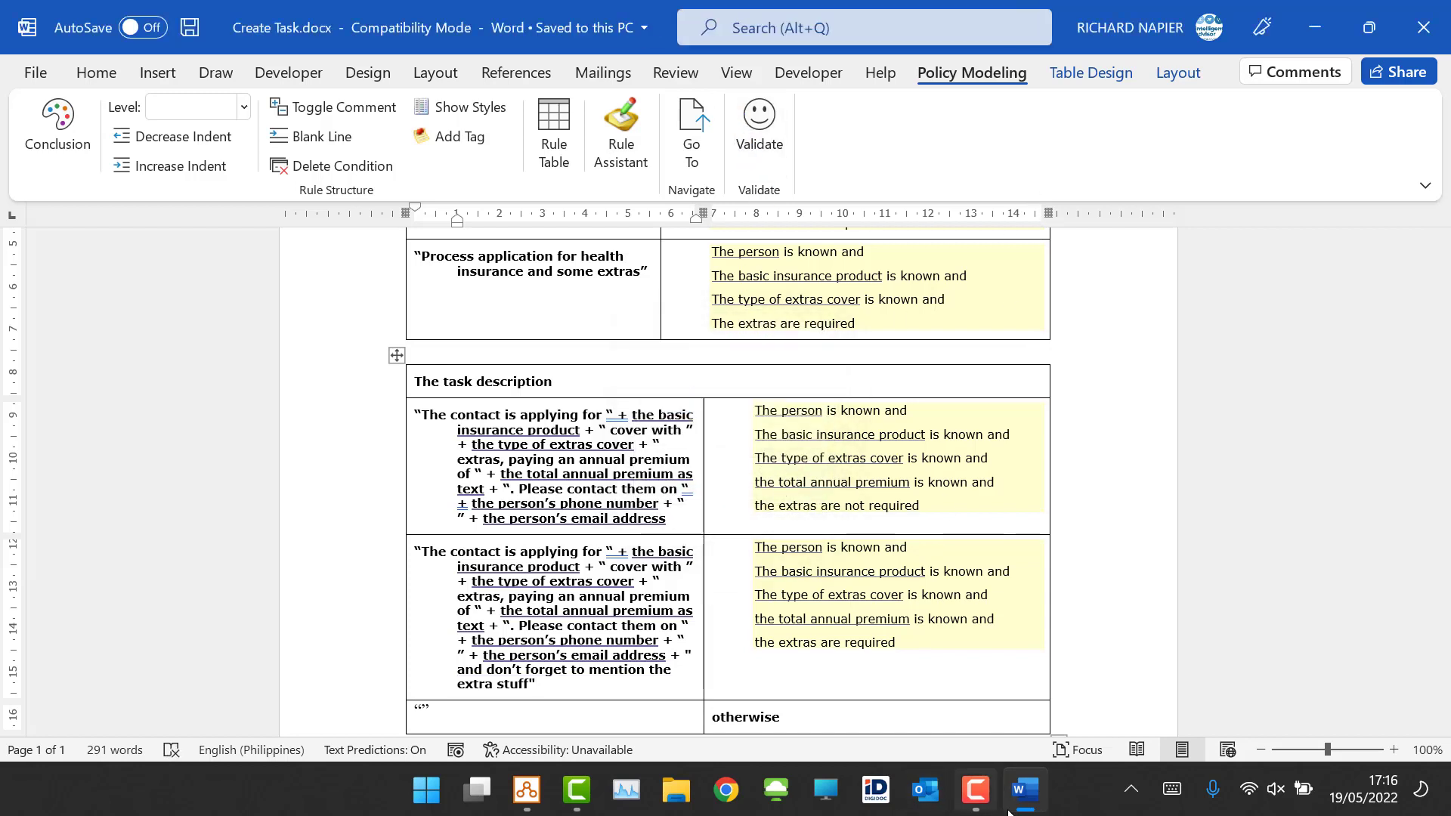
Step: In the debugger, refresh the data, open the generated task's description value, then switch to the Interview view
mouse_move(530, 806)
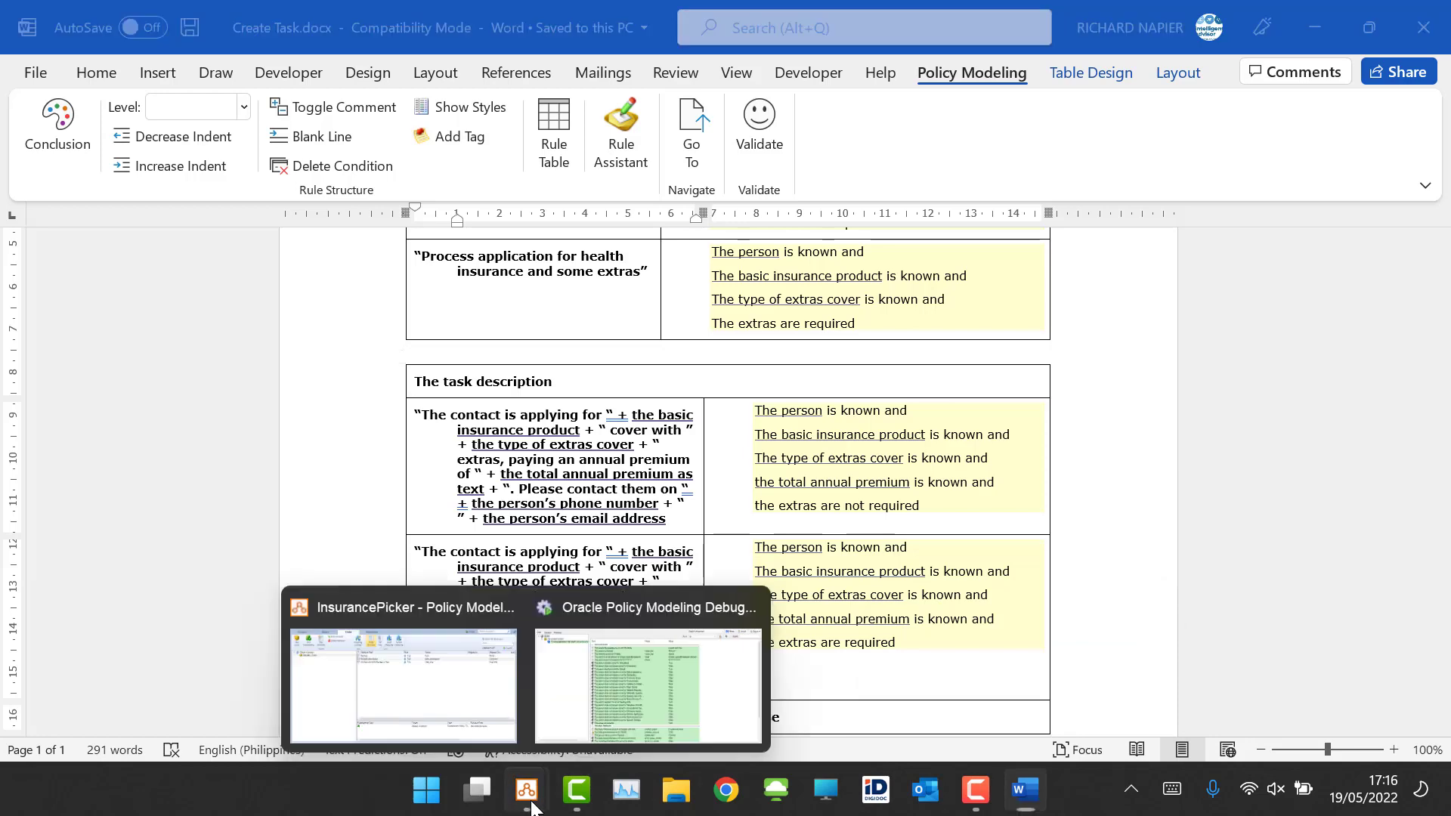
left_click(642, 638)
left_click(919, 42)
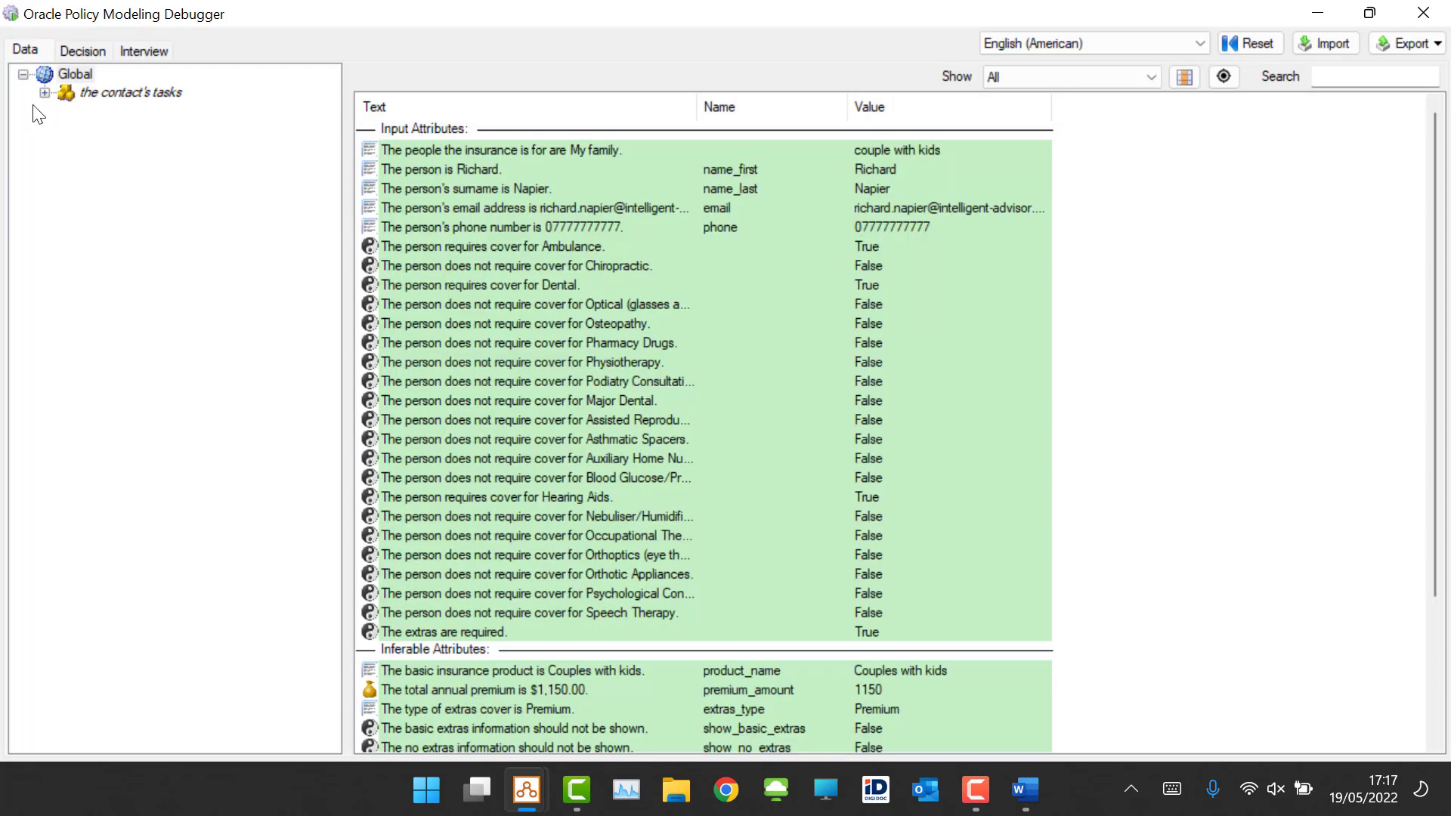
left_click(43, 93)
left_click(133, 110)
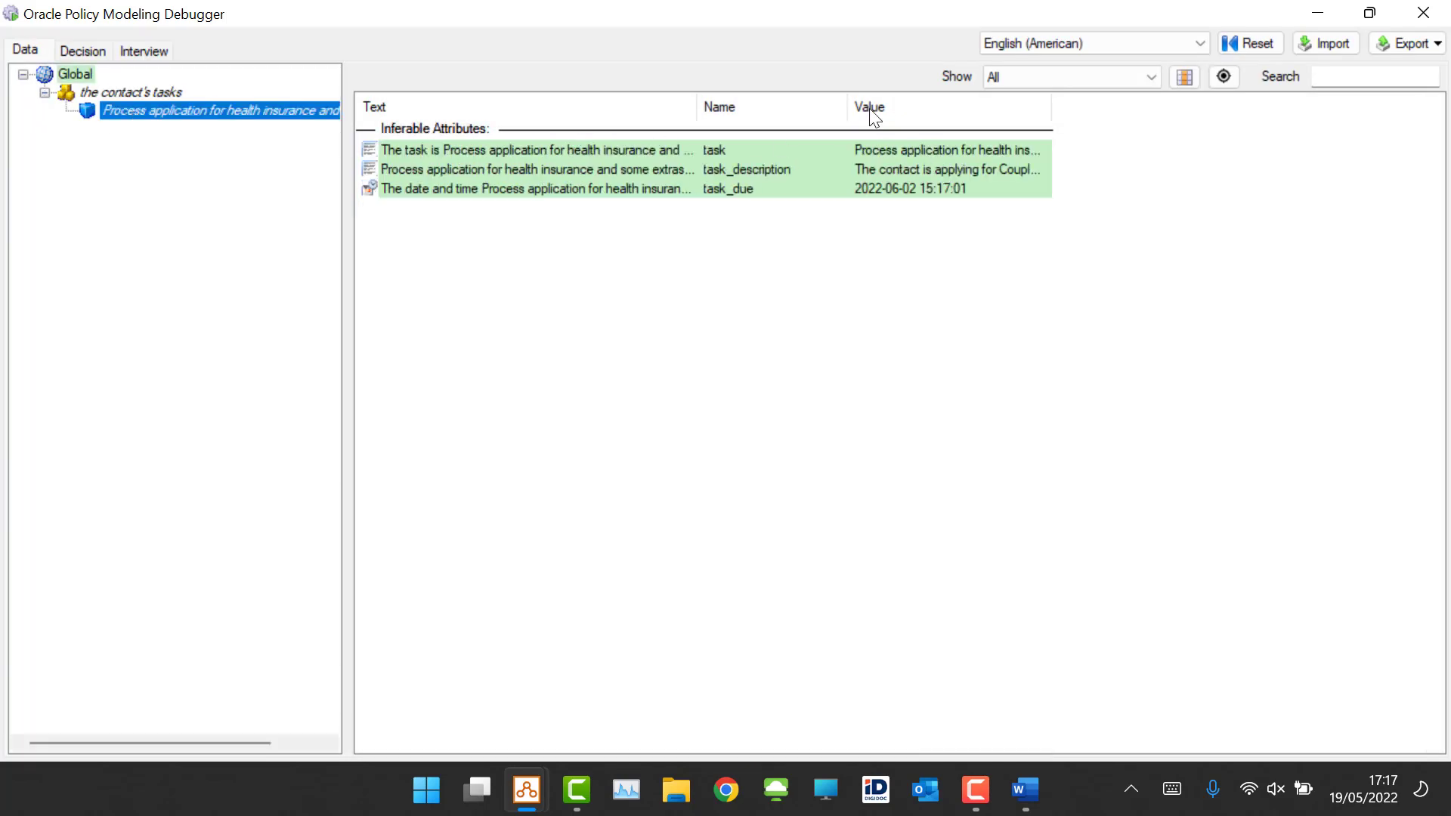
double_click(1001, 165)
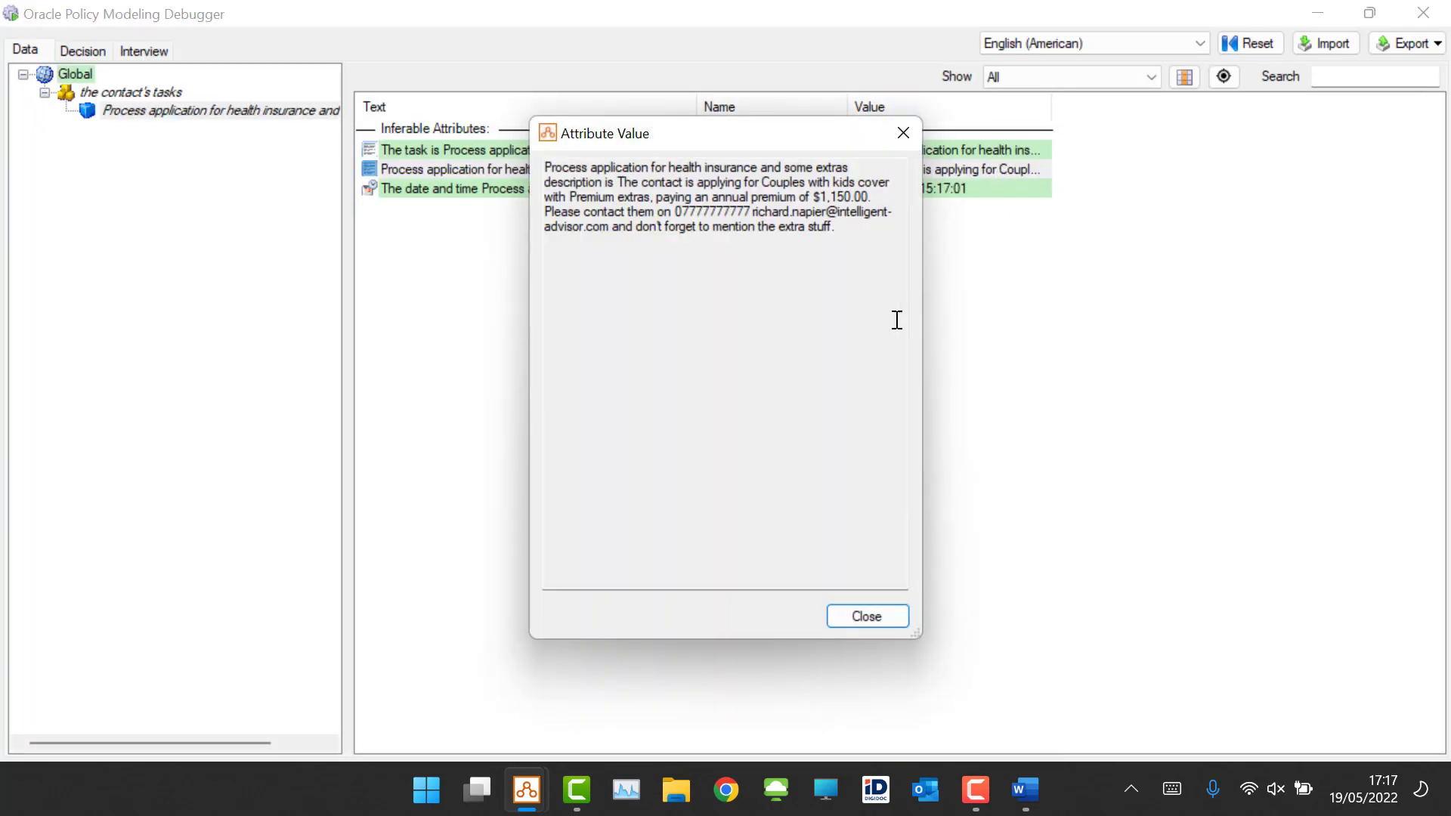
left_click(879, 626)
left_click(82, 74)
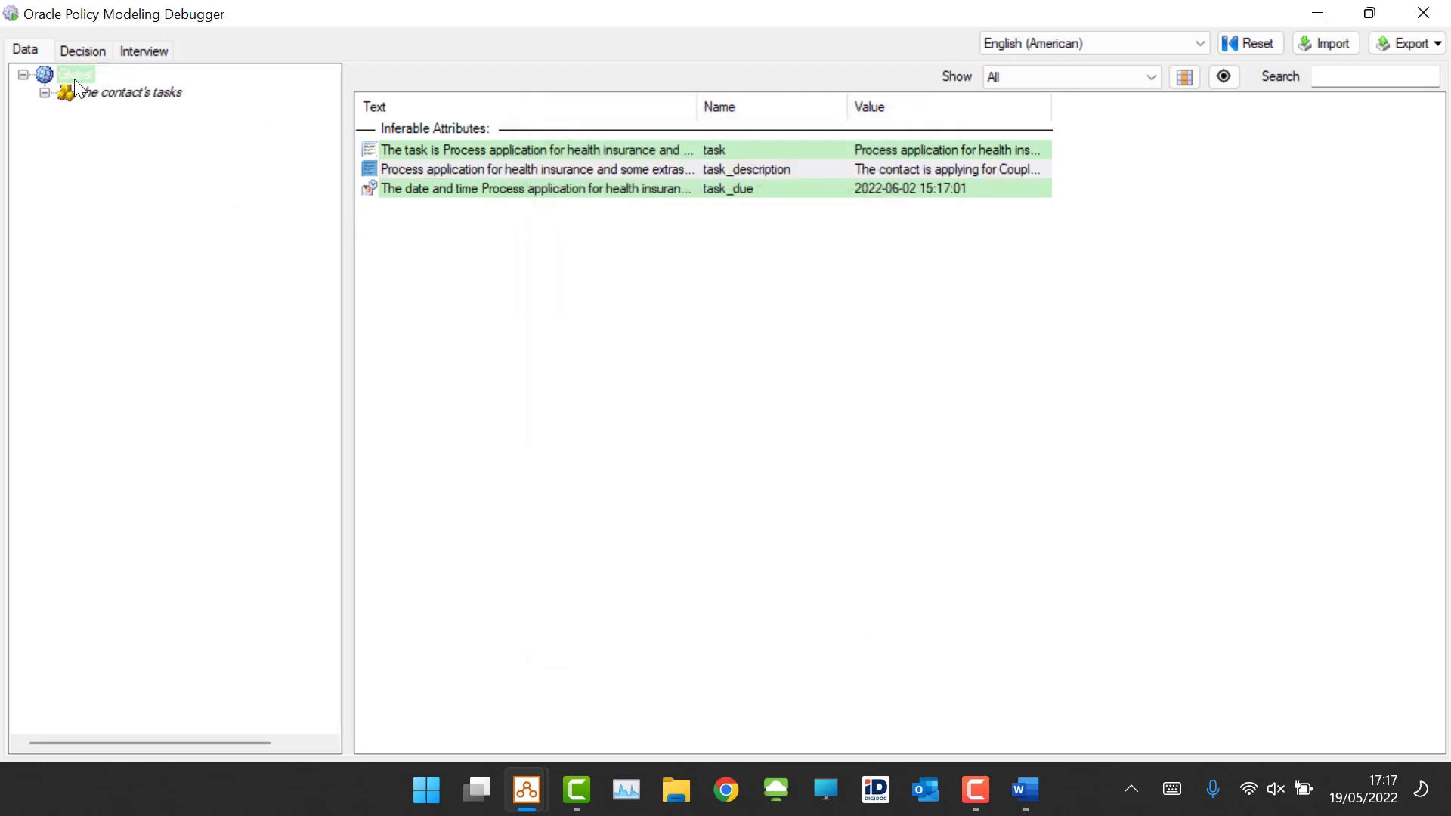
left_click(144, 52)
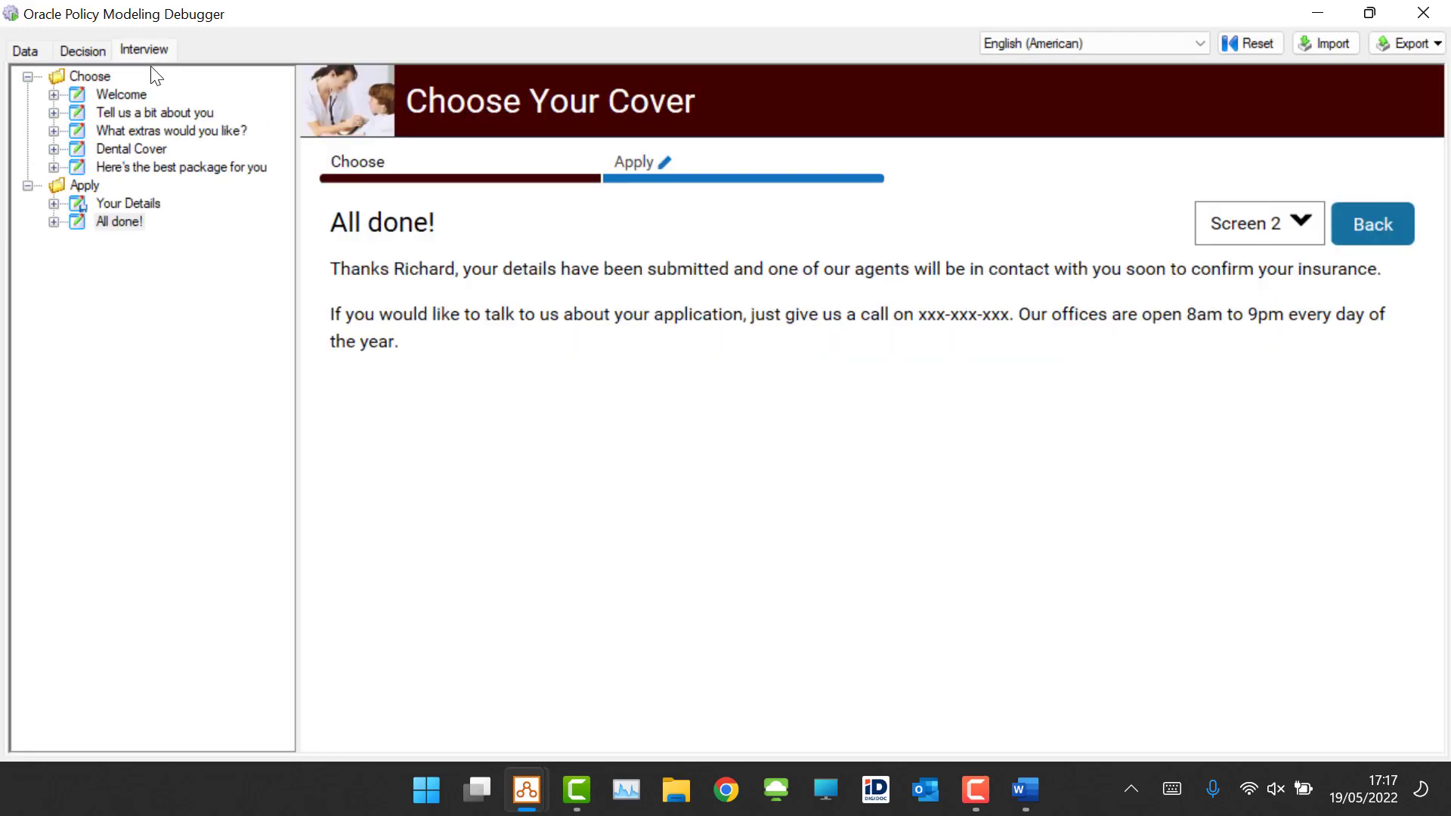
Step: In the debugger interview, return to the Dental Cover screen, answer No to whether extras are required, and continue
double_click(136, 149)
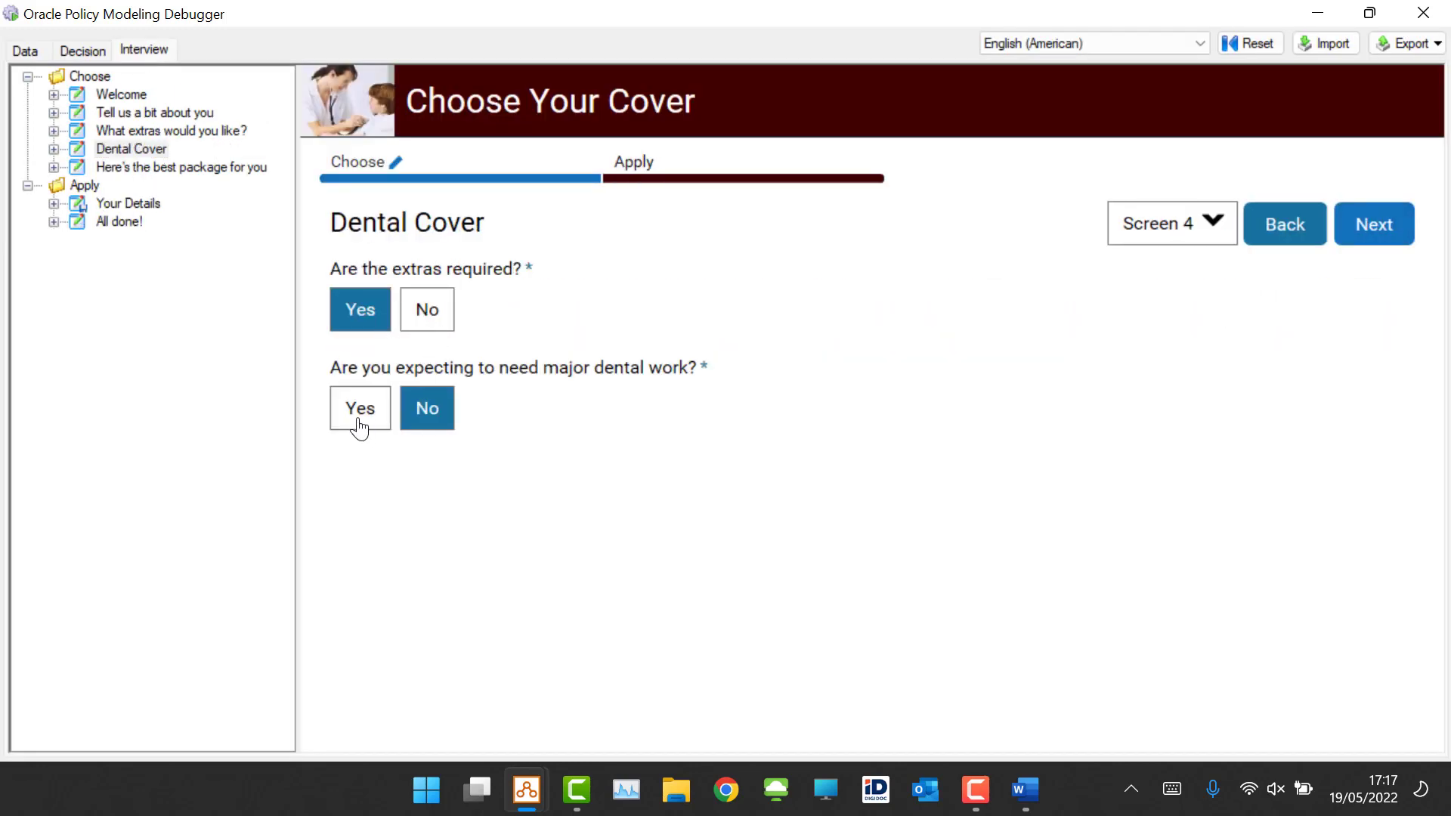
left_click(427, 314)
left_click(1384, 239)
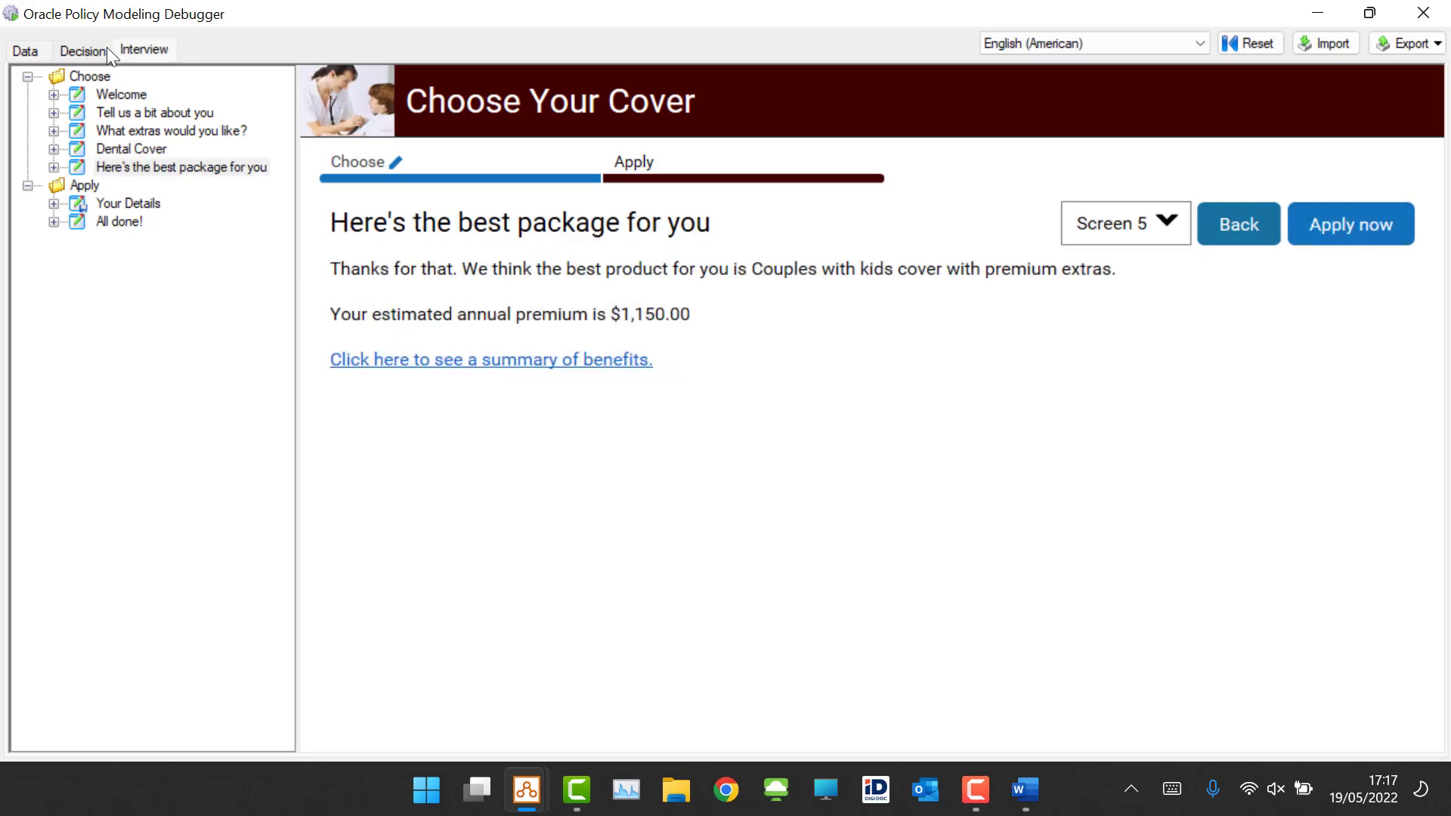
Step: Inspect the generated task's description value in the debugger data view, then close the value dialog
left_click(17, 50)
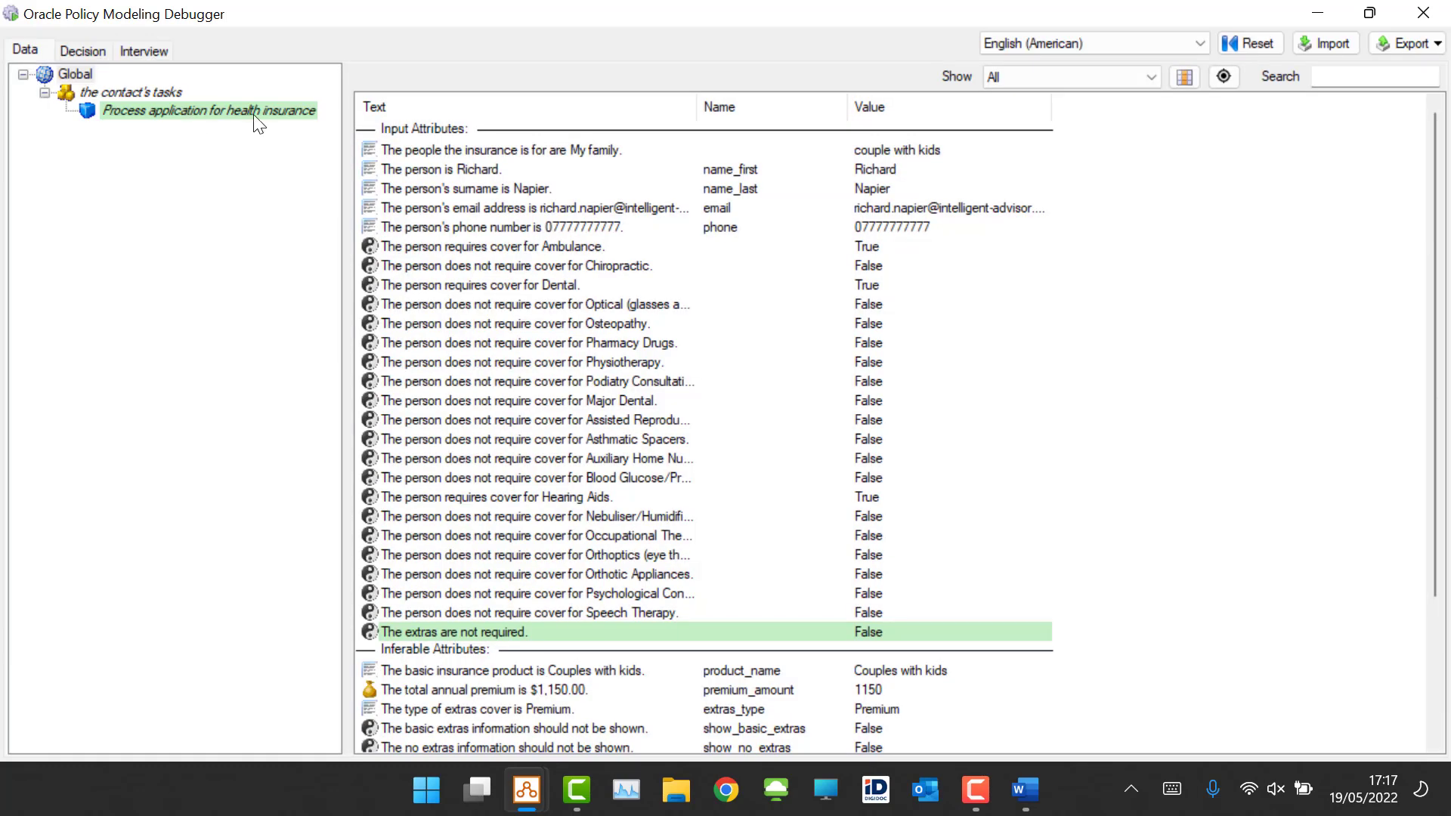
left_click(255, 112)
double_click(989, 171)
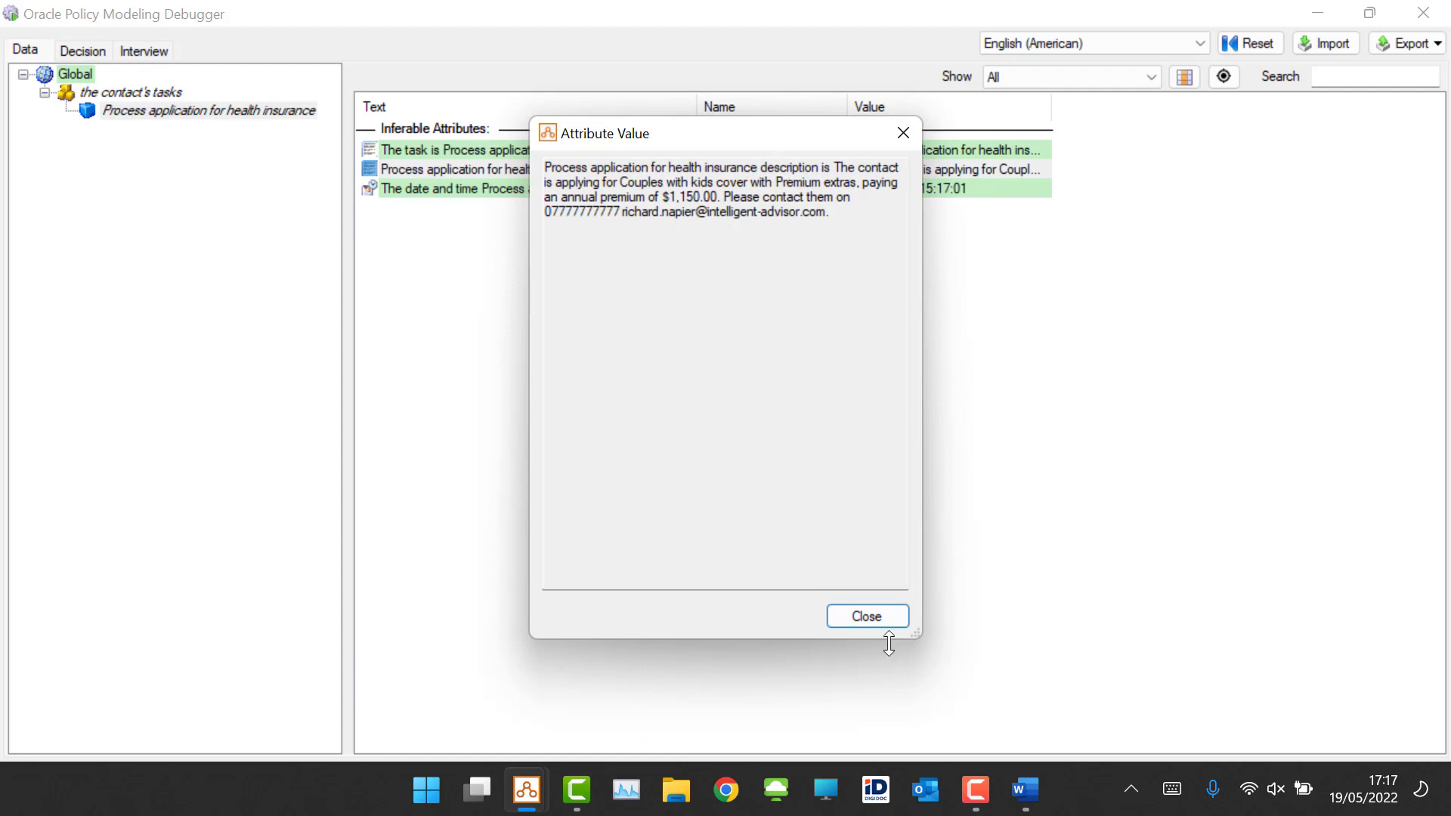
left_click(868, 619)
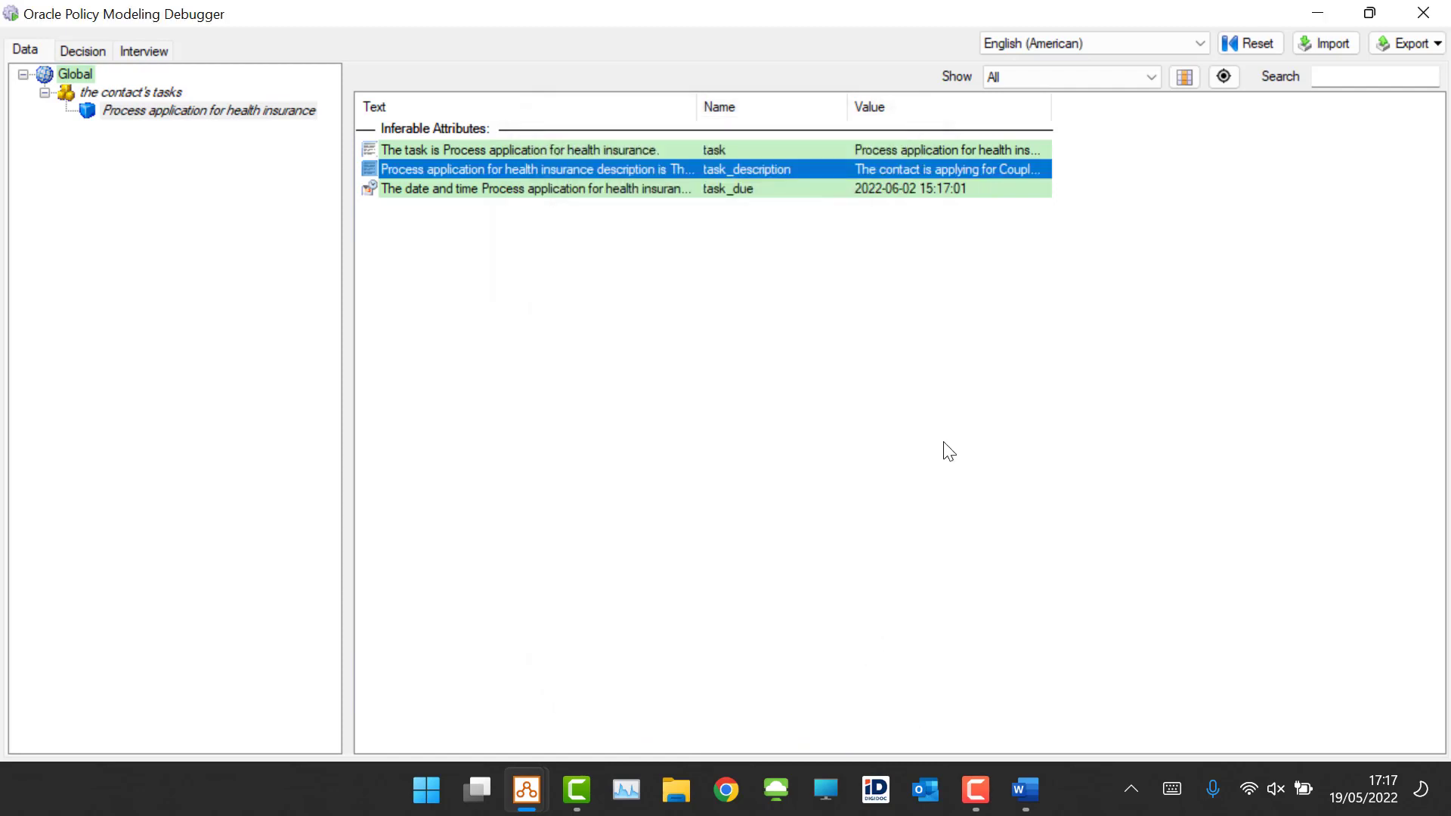
Step: Review the task description rule table in the Create Task document, then close the document
left_click(1317, 13)
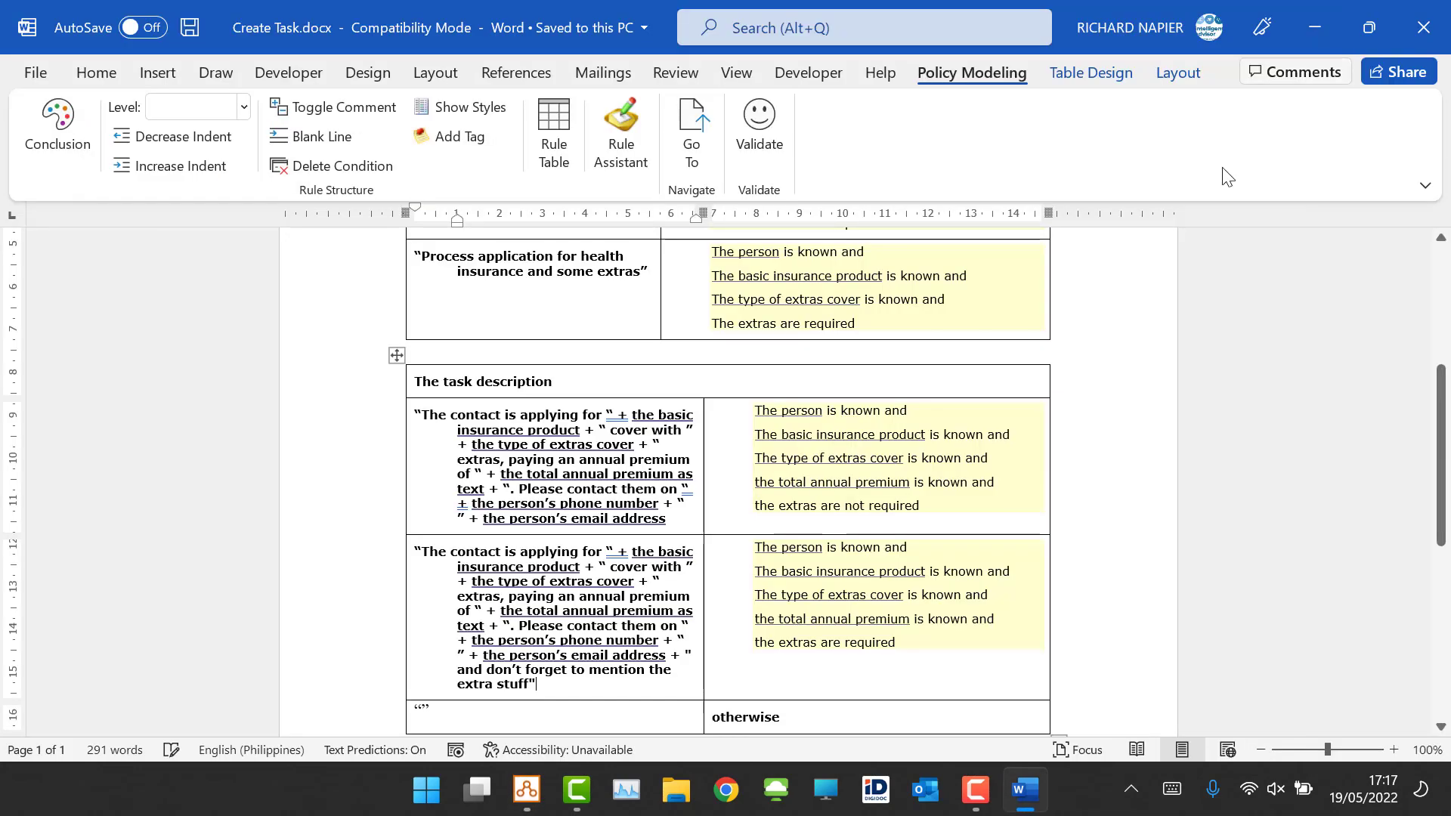
scroll(868, 349, "down", 3)
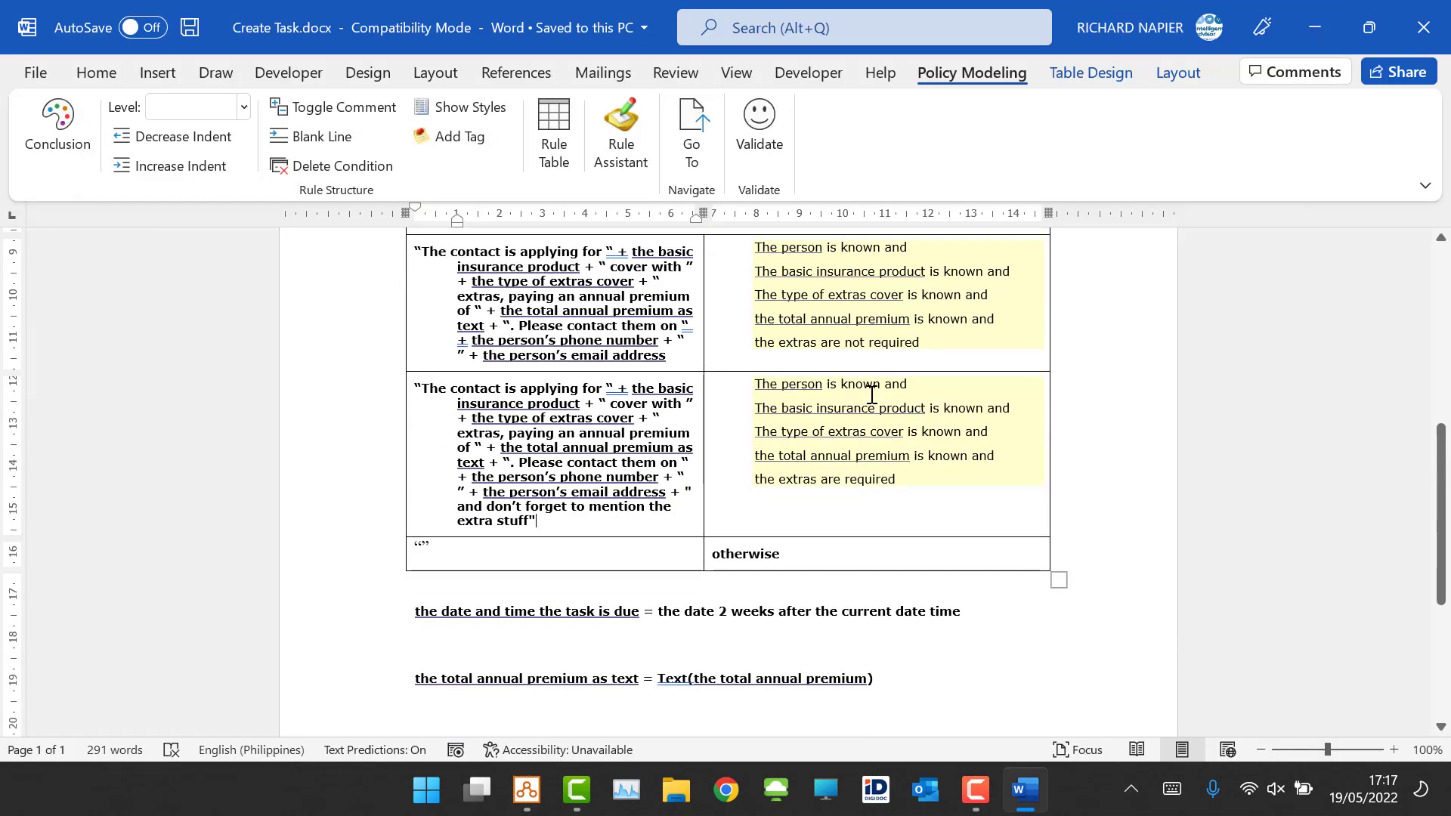
scroll(885, 395, "down", 4)
scroll(907, 404, "up", 3)
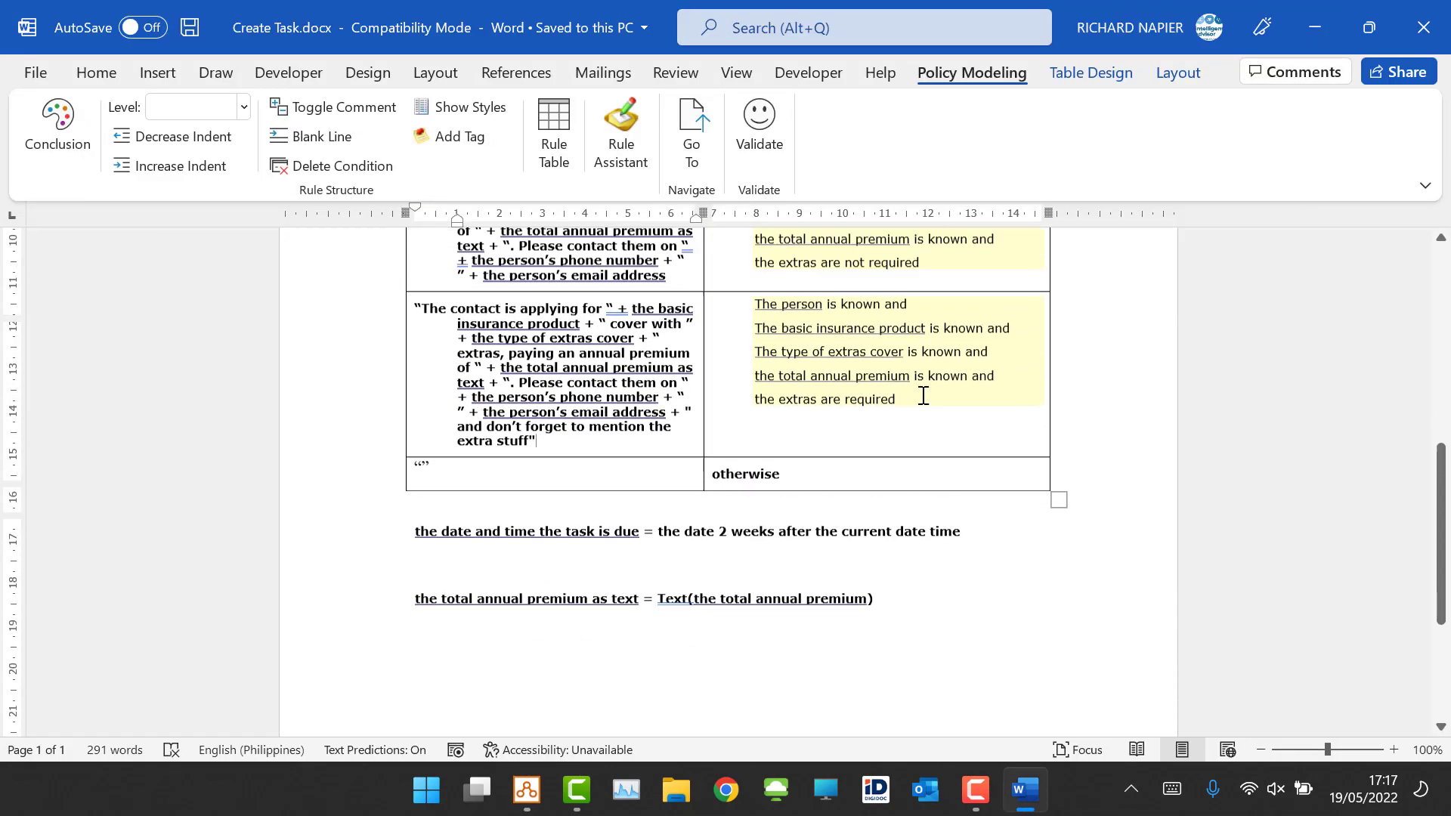
left_click(1436, 25)
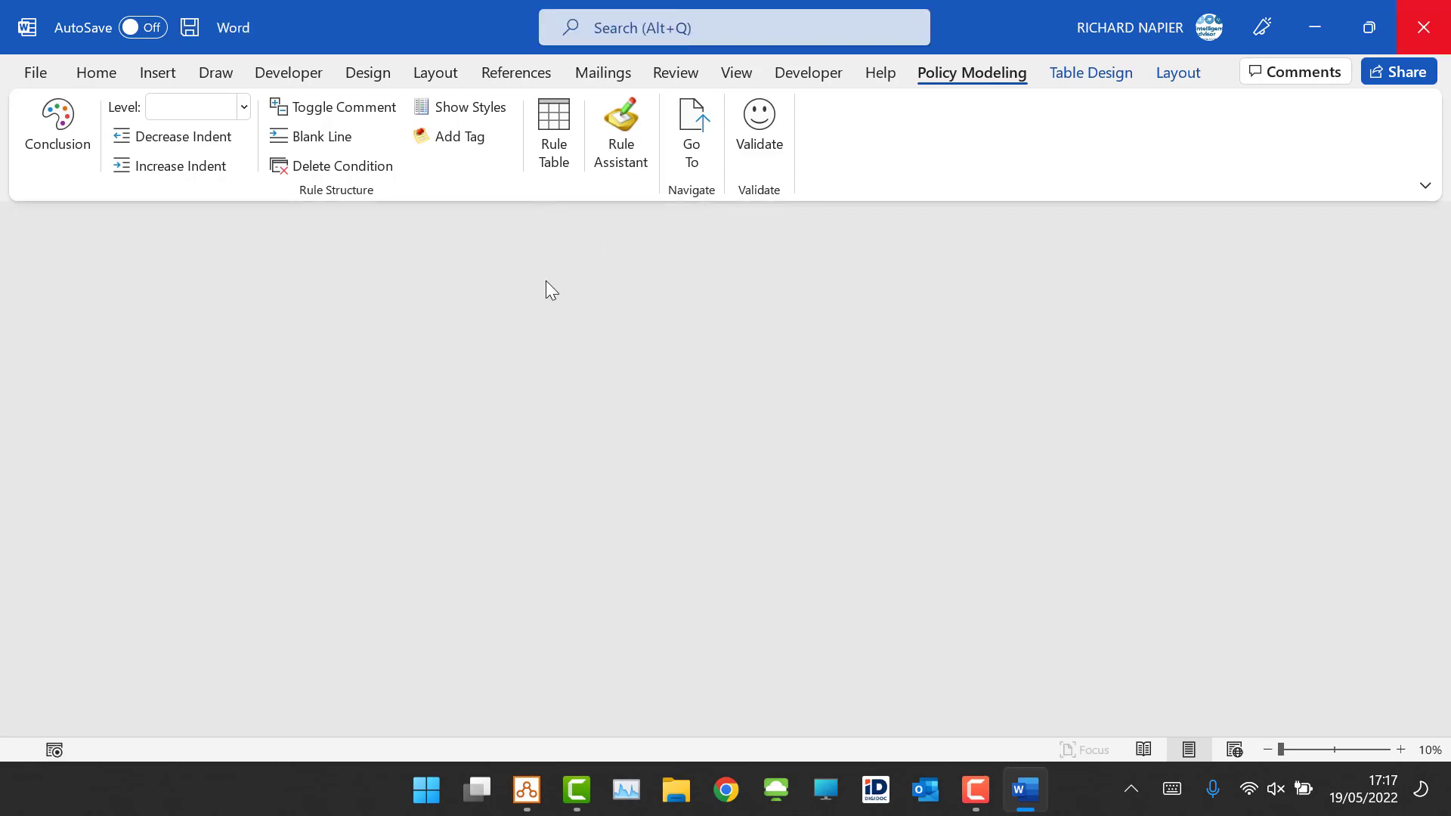
Step: In the interview styles, turn off the Screen list option and apply the change
left_click(522, 792)
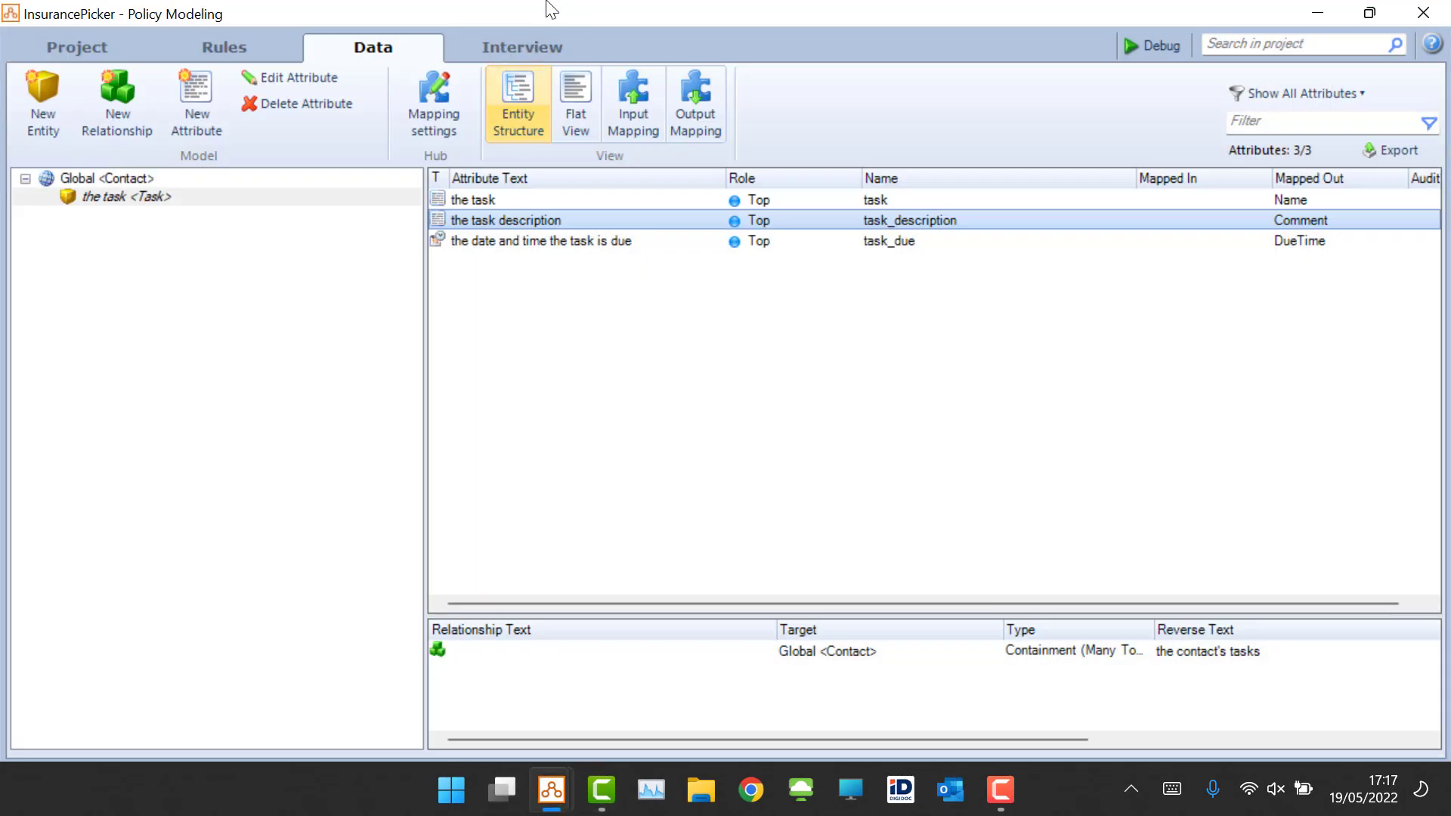
left_click(517, 52)
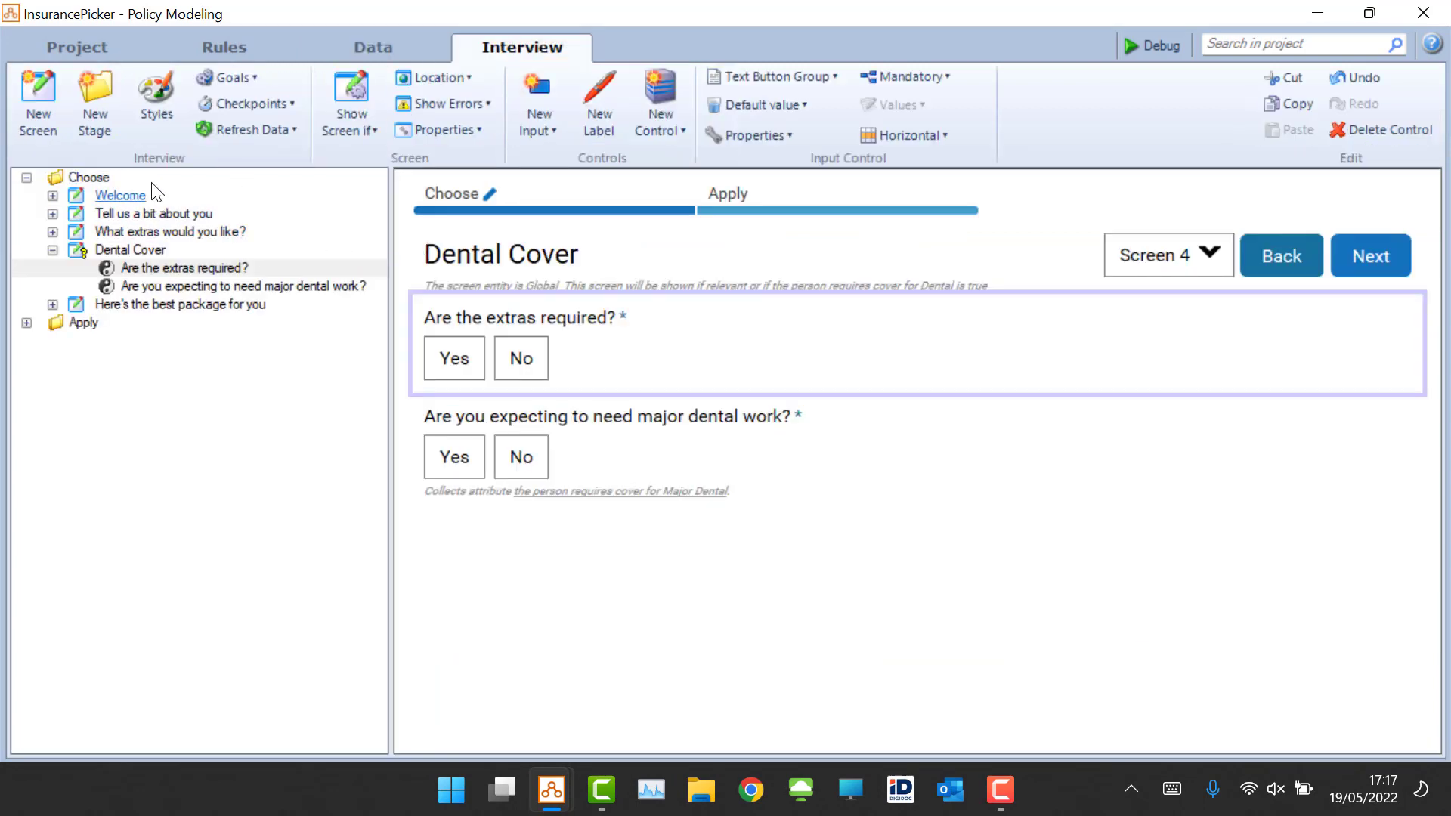
left_click(154, 95)
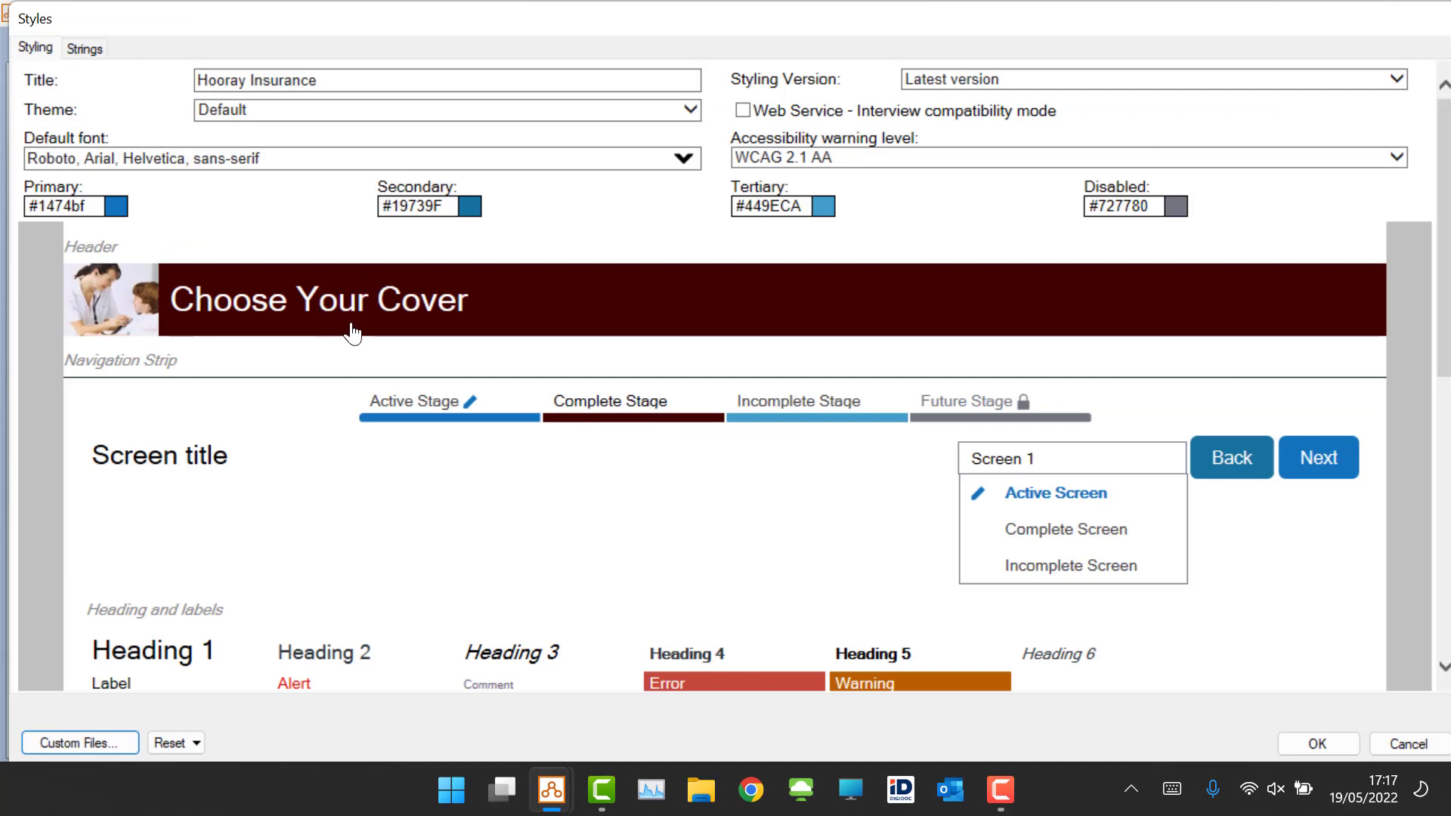
left_click(1032, 479)
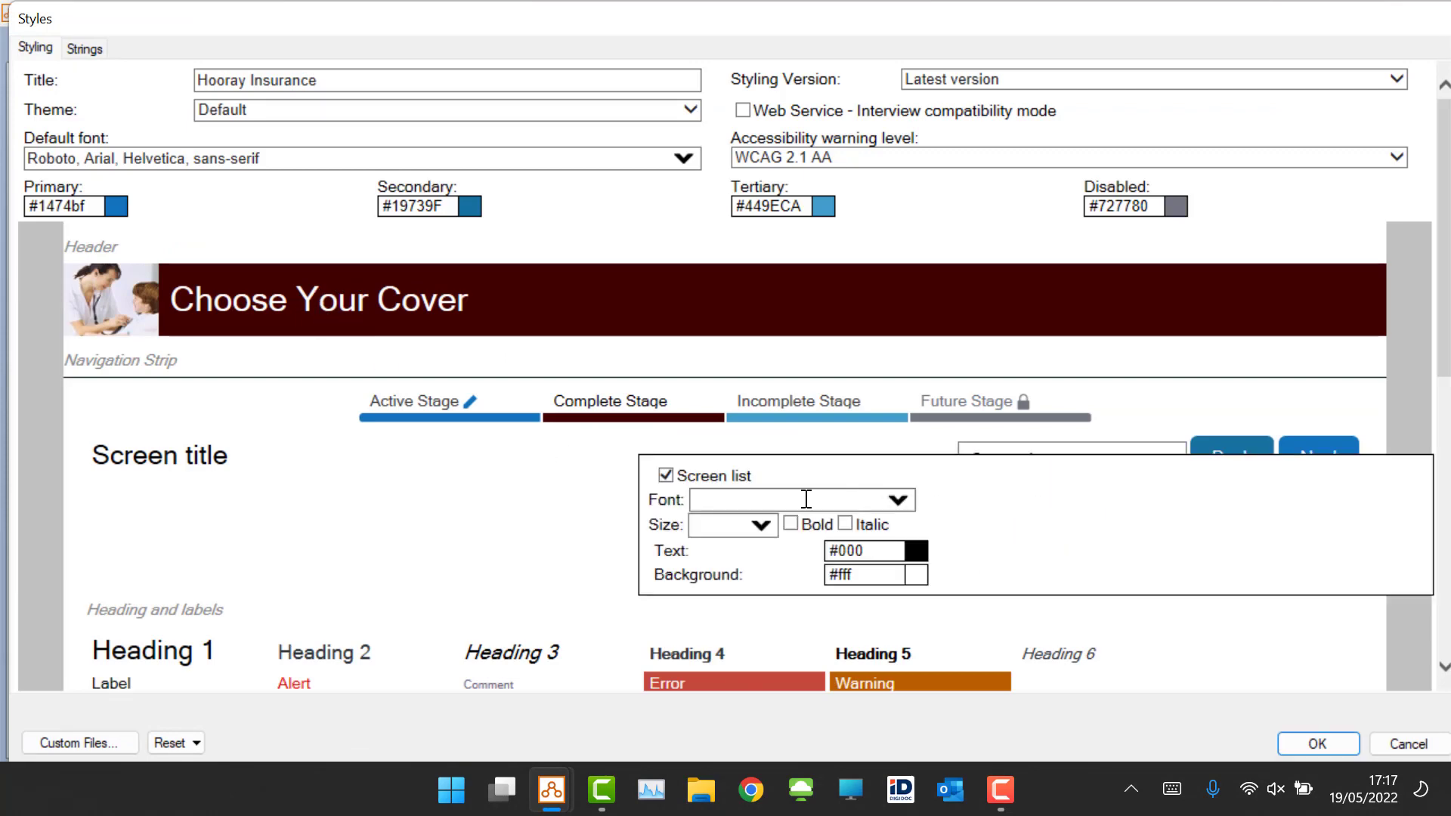
left_click(666, 475)
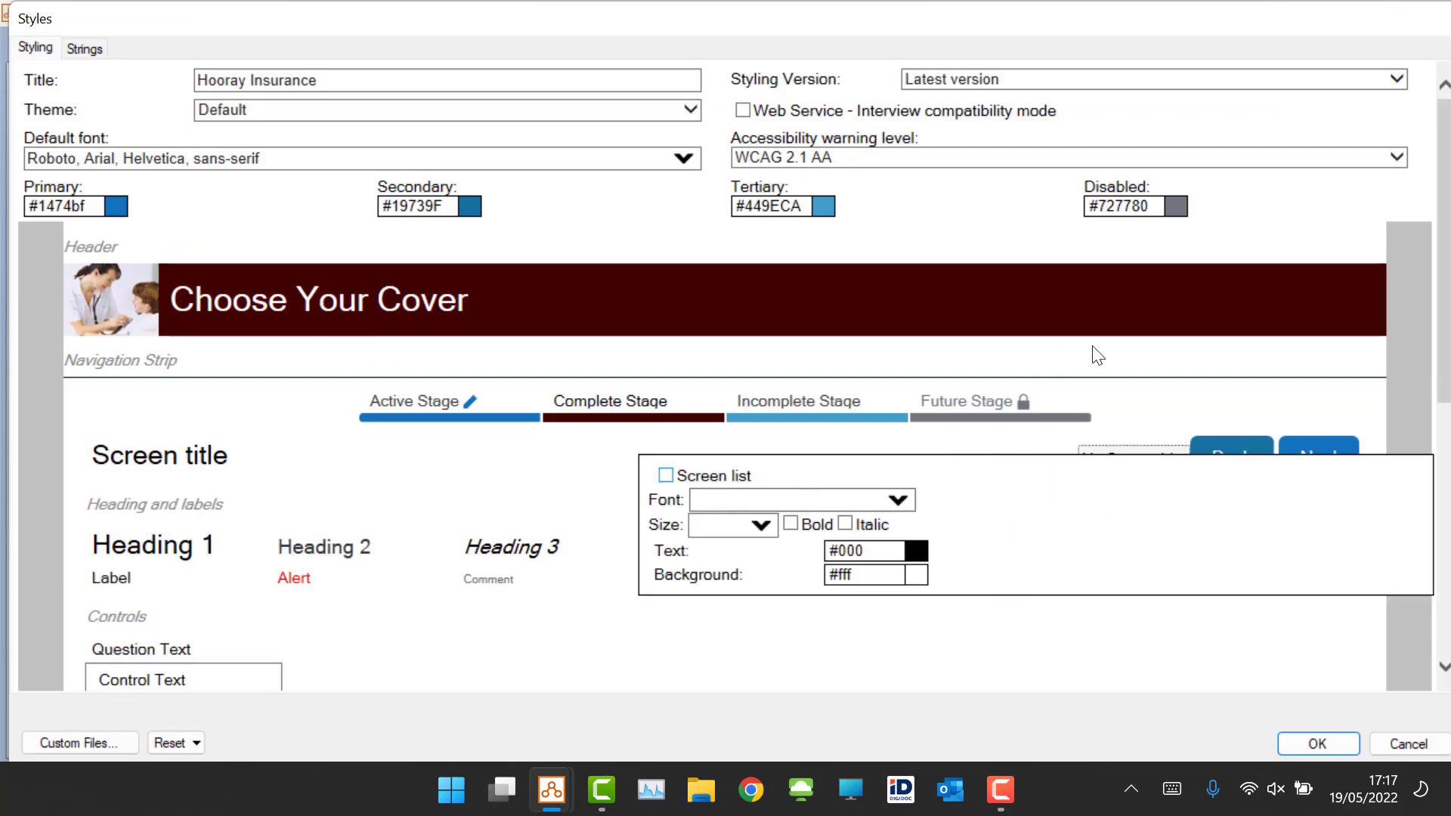
left_click(1313, 744)
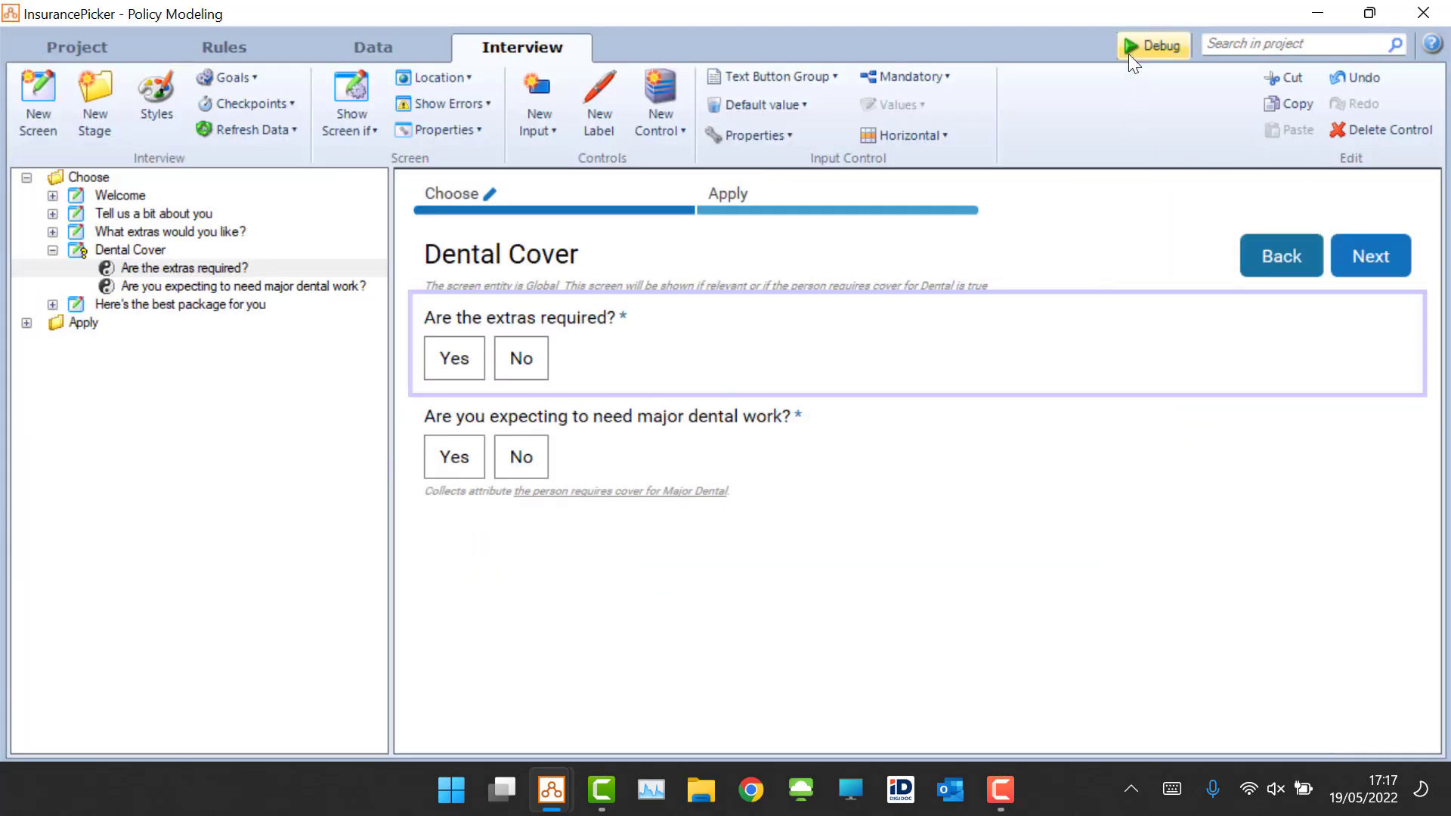
Step: Debug the interview again and go back to the Dental Cover screen to check the navigation
left_click(1131, 62)
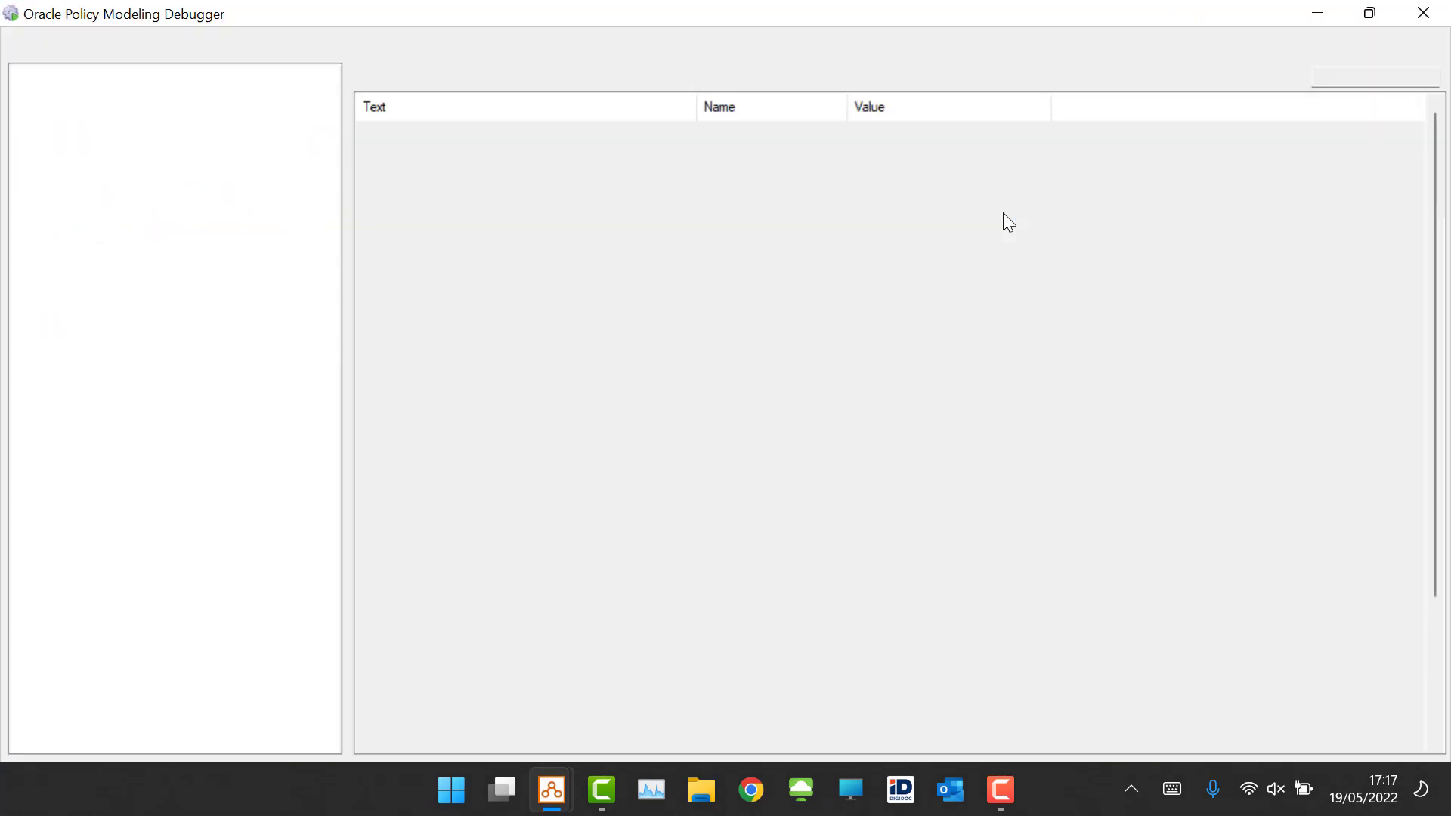
left_click(155, 50)
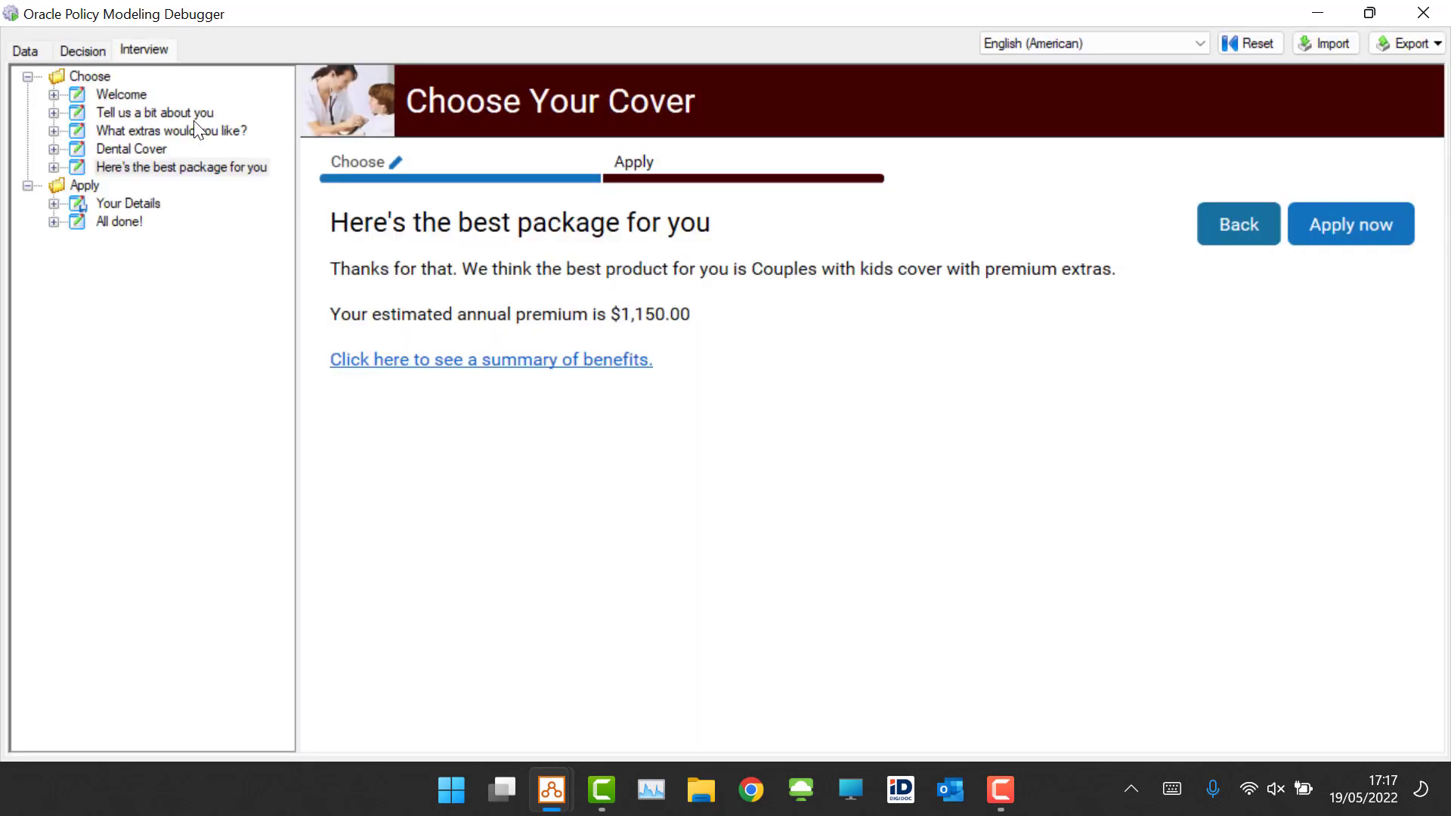
left_click(1229, 238)
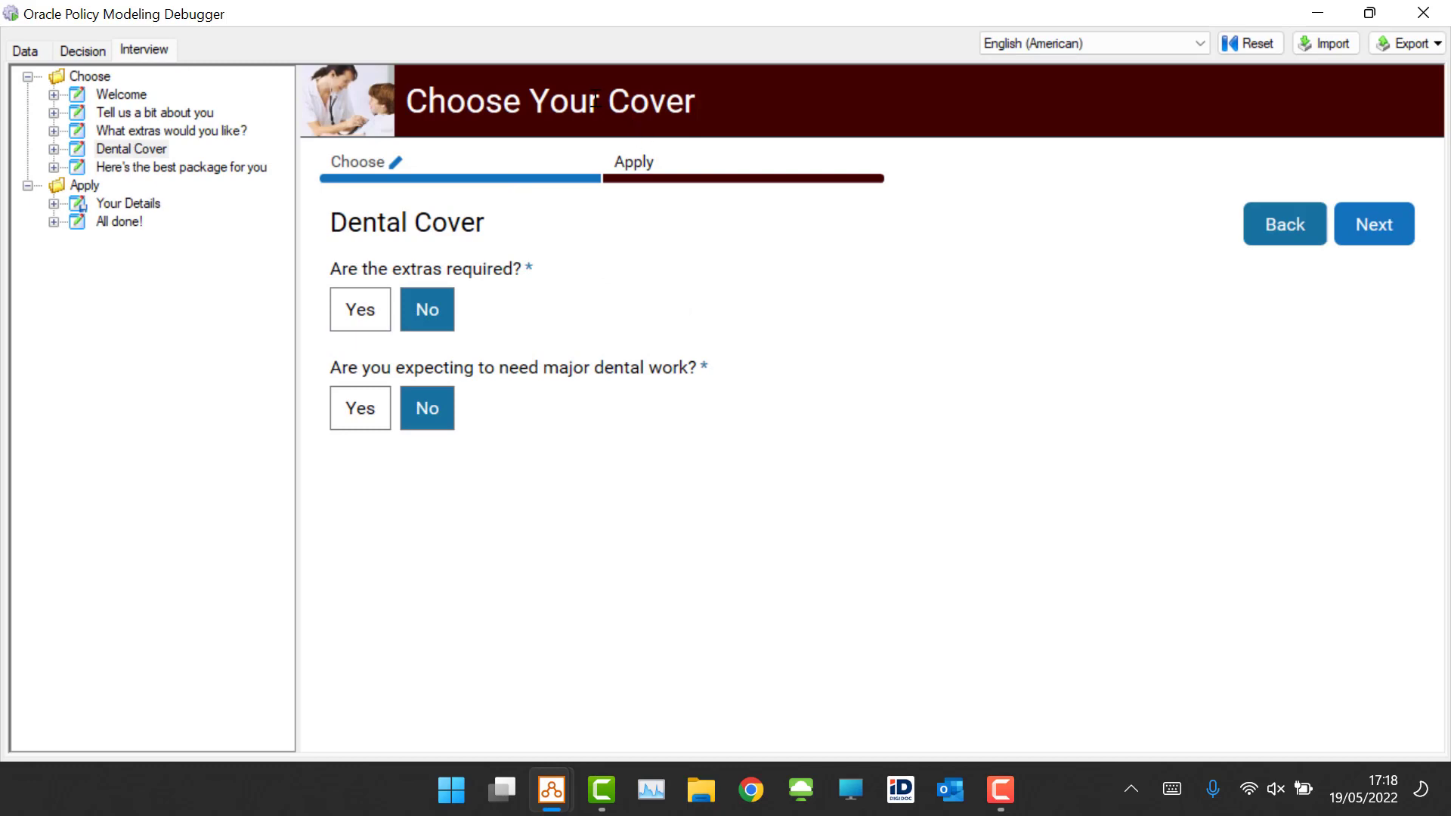
left_click(1319, 14)
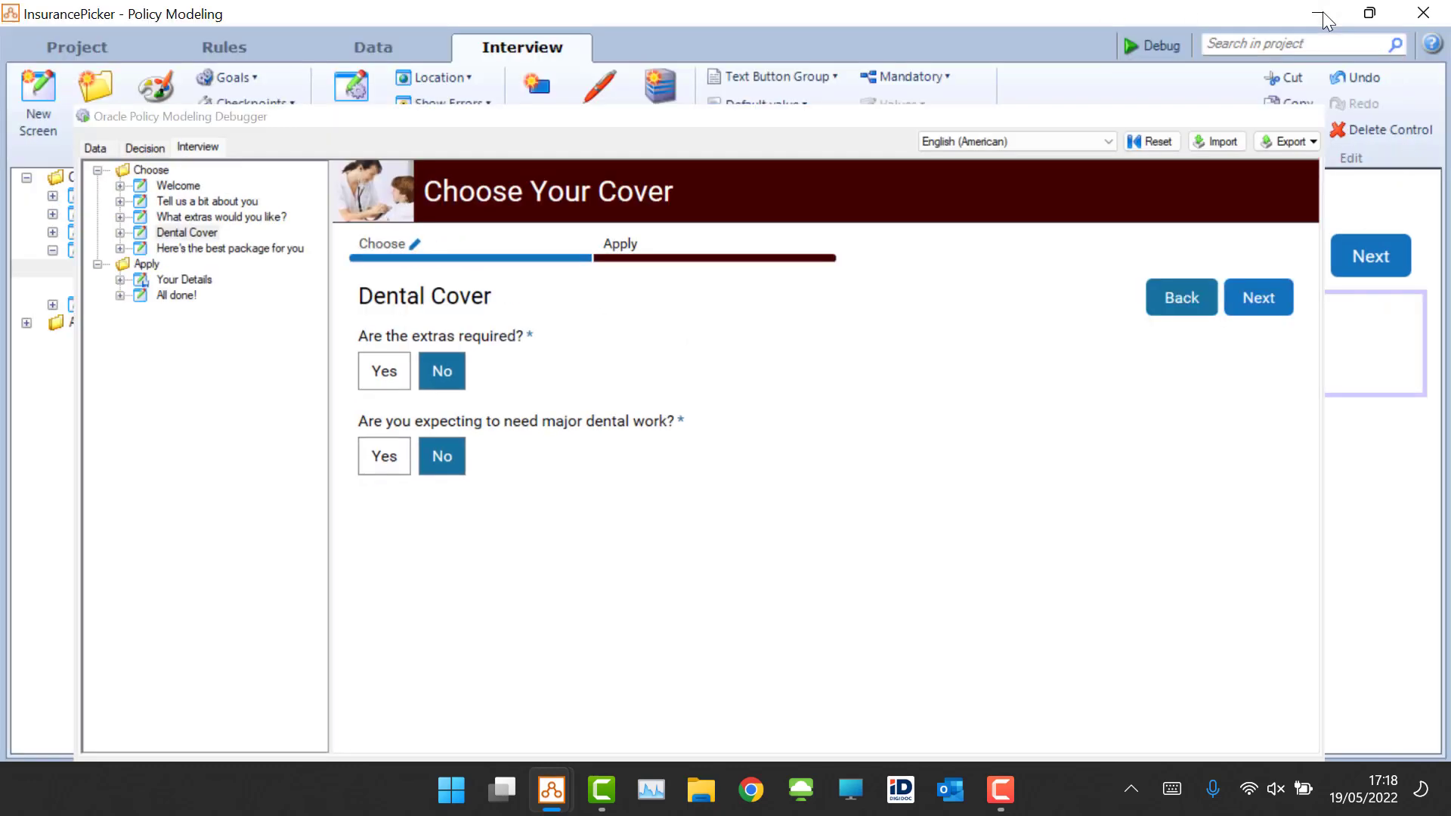
Step: Open the PolicySummary form's template from the project's forms and review its layout, then close it
left_click(77, 47)
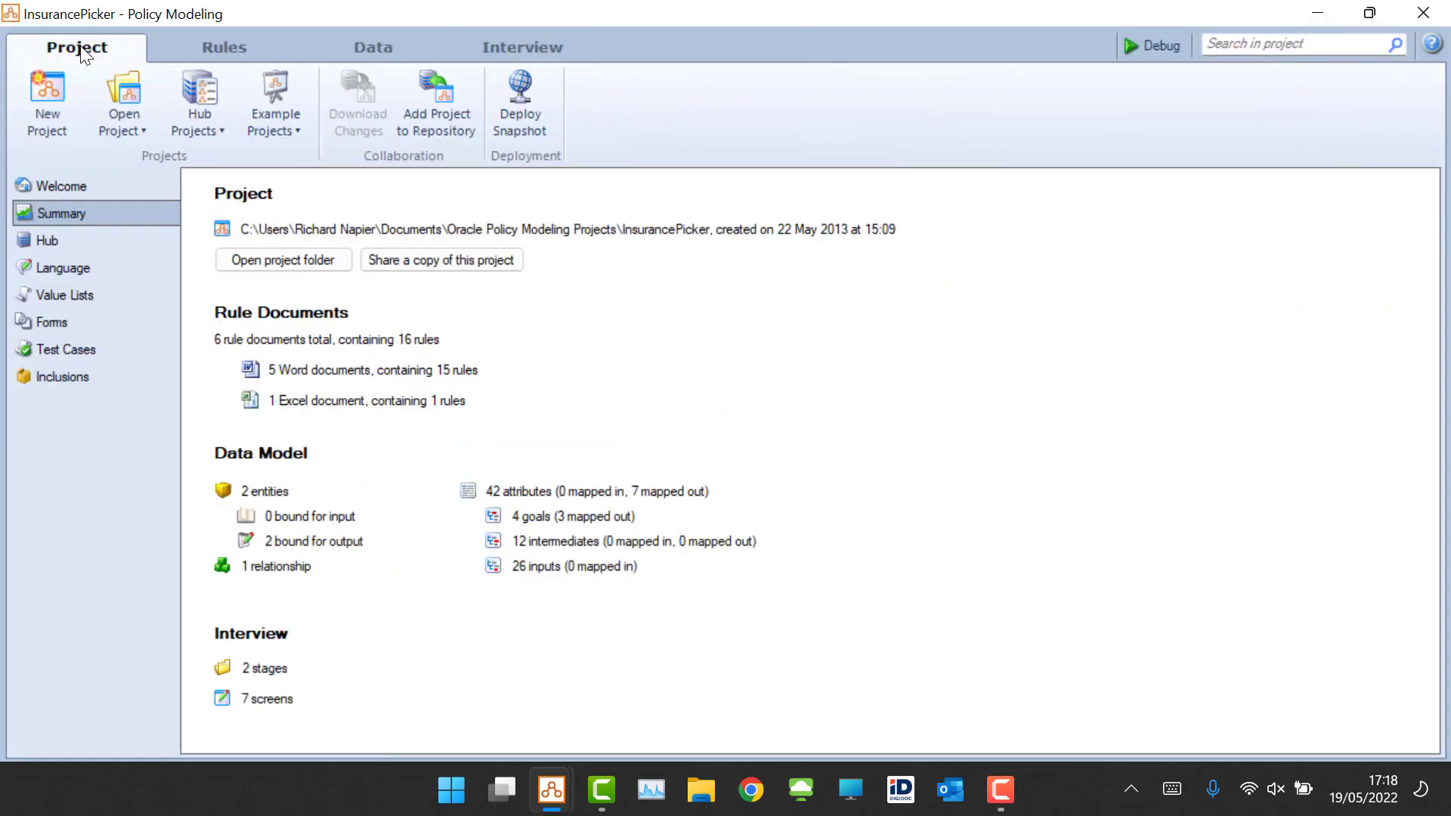
left_click(62, 321)
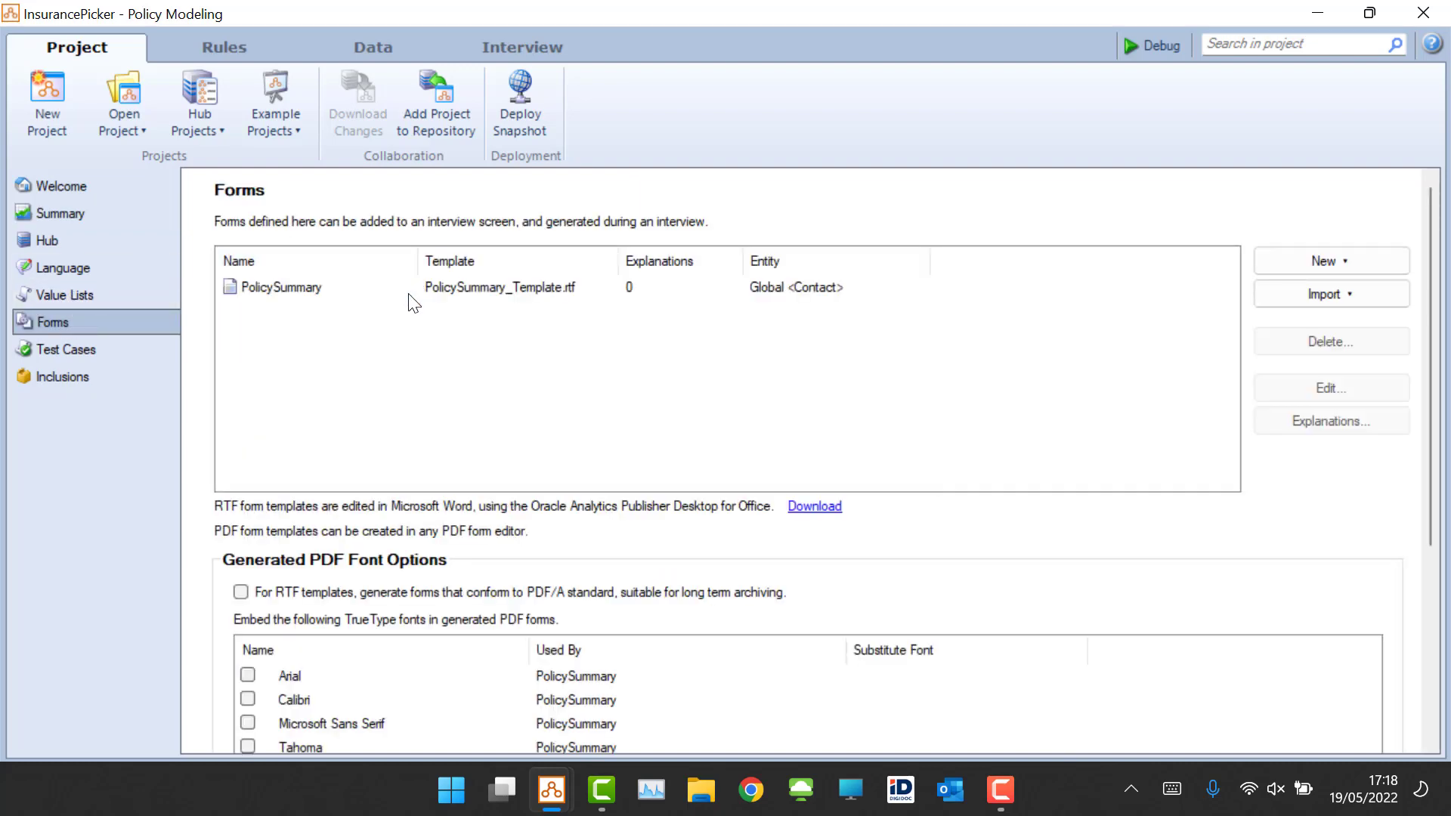
left_click(316, 291)
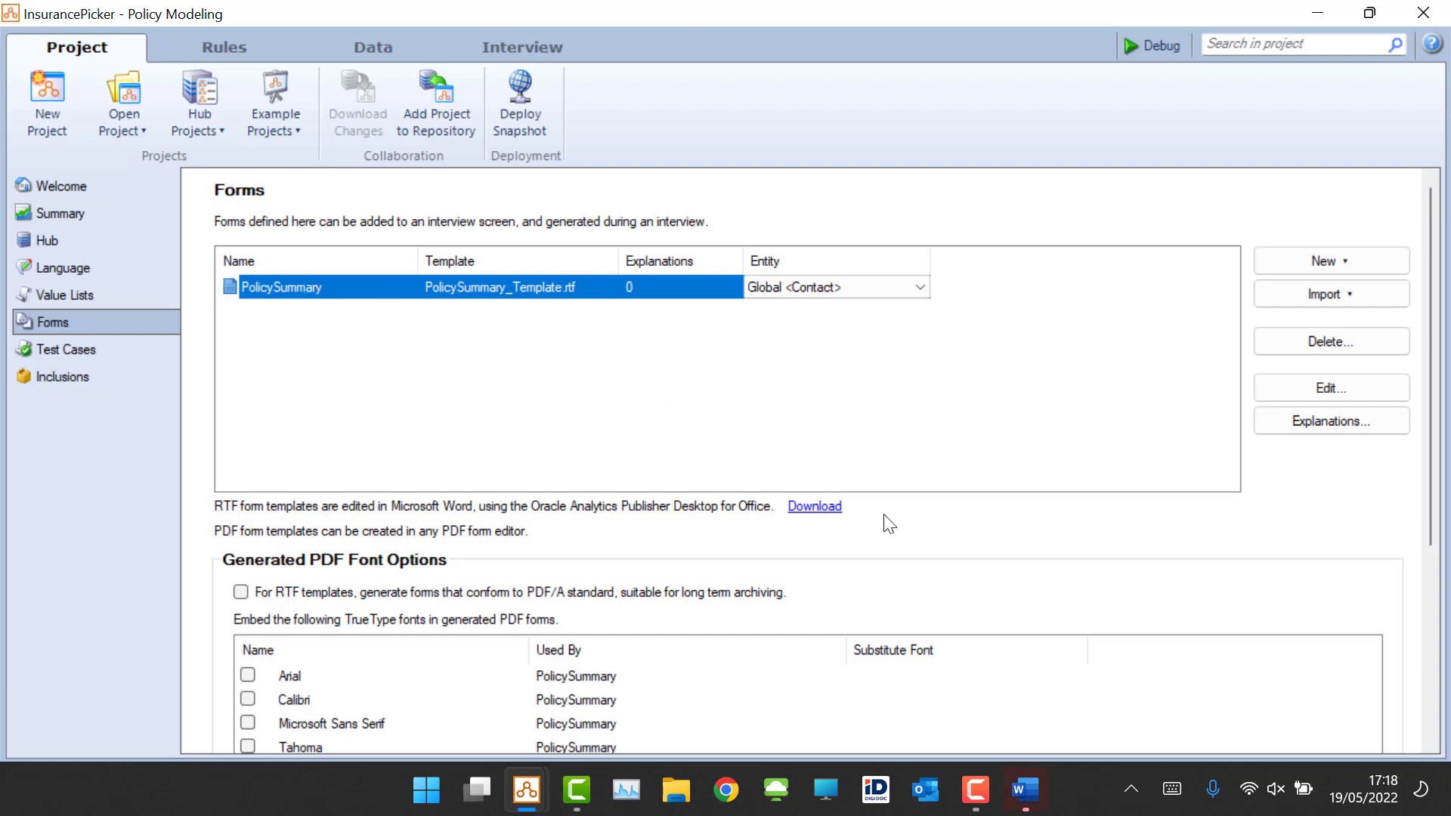
mouse_move(1032, 792)
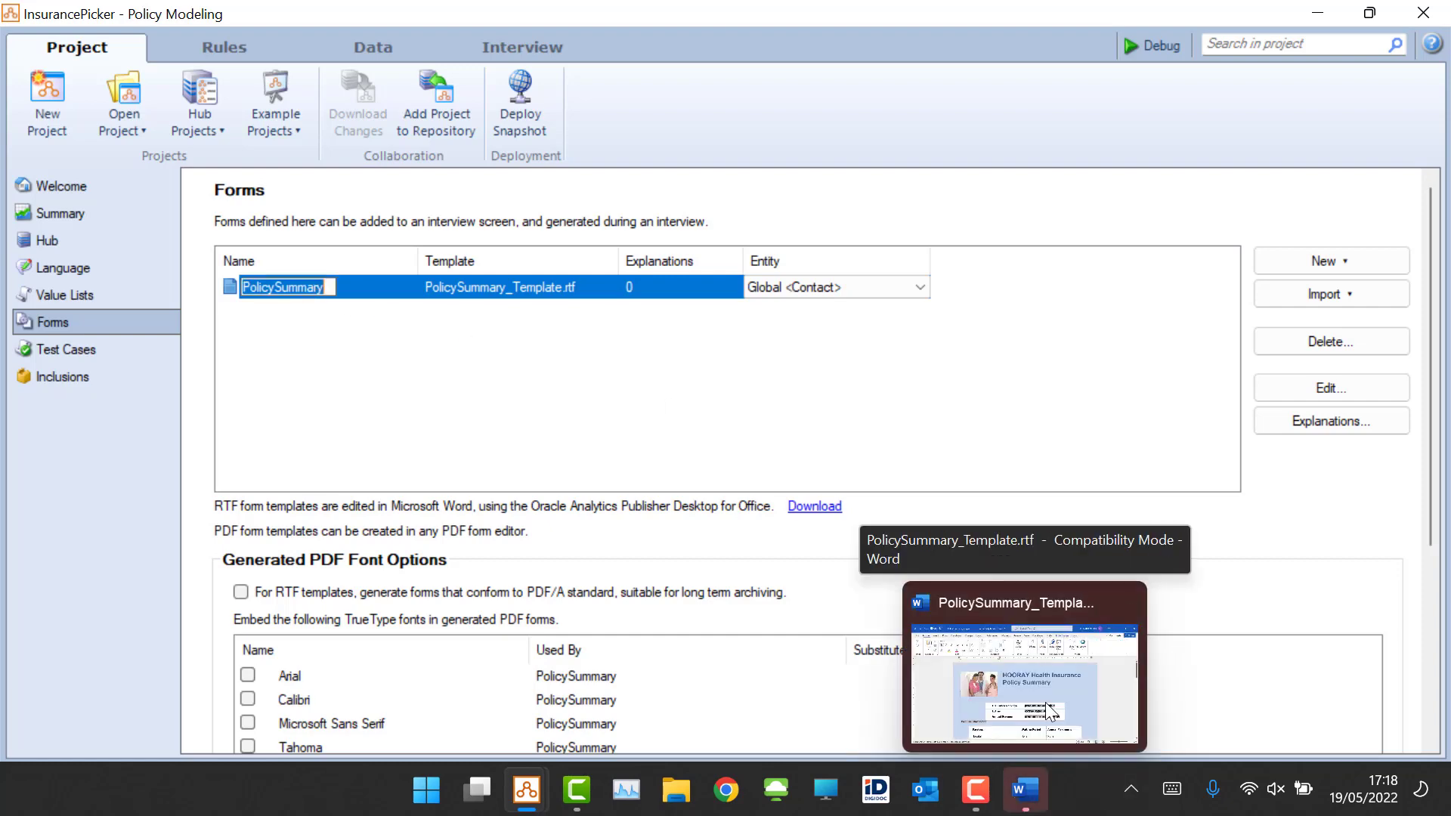
left_click(1047, 711)
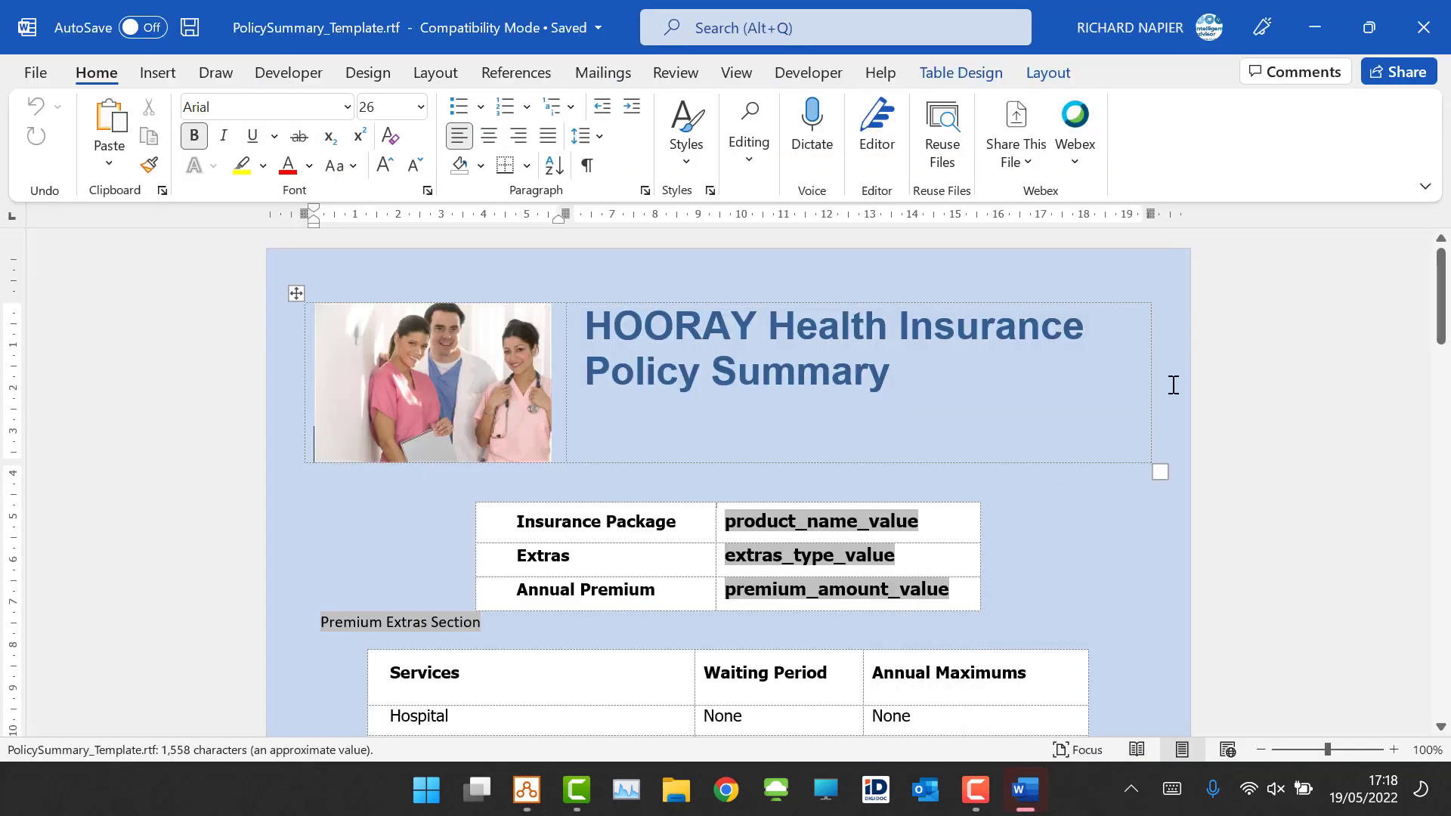
scroll(1184, 369, "down", 5)
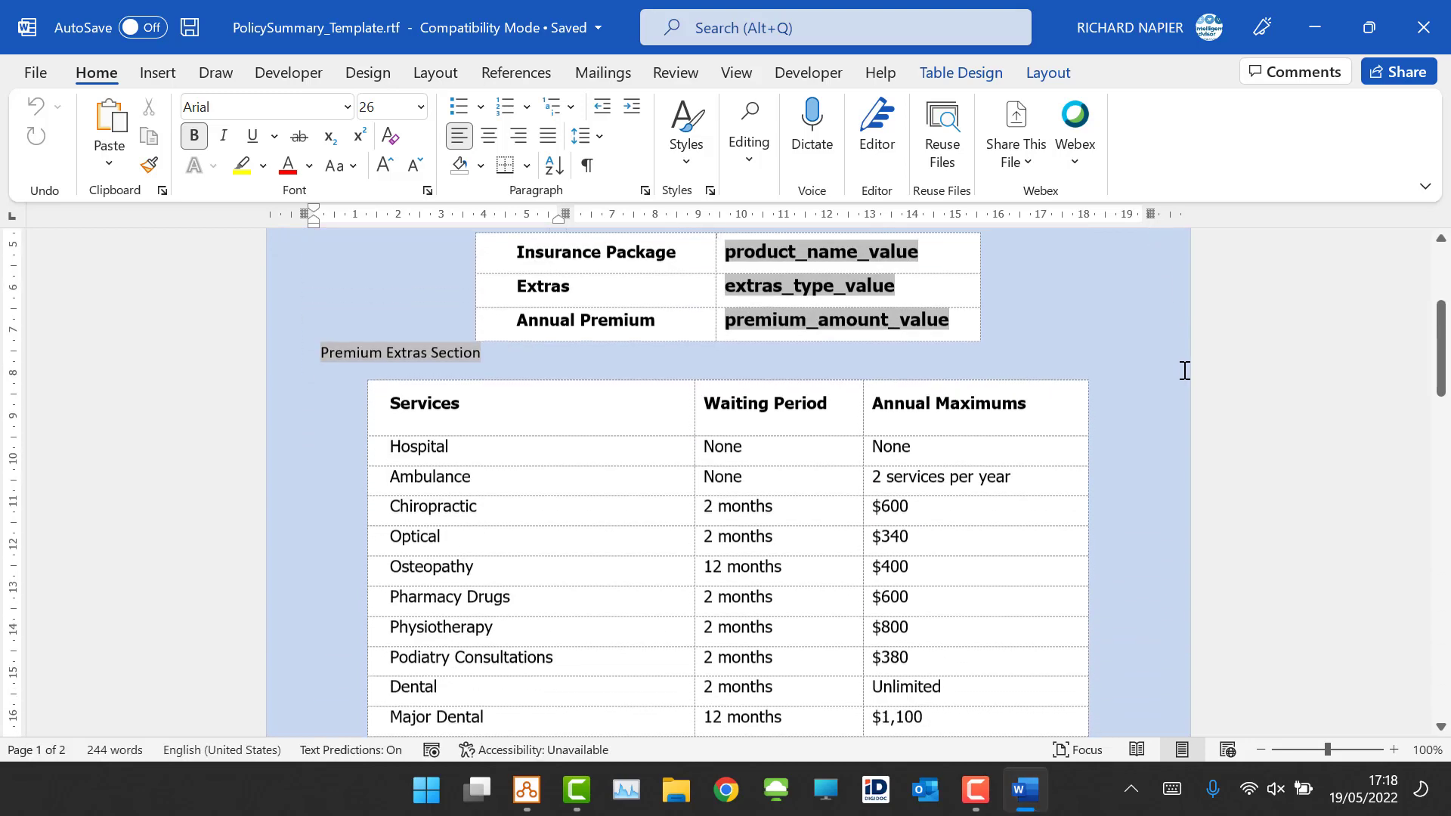
scroll(1184, 371, "down", 8)
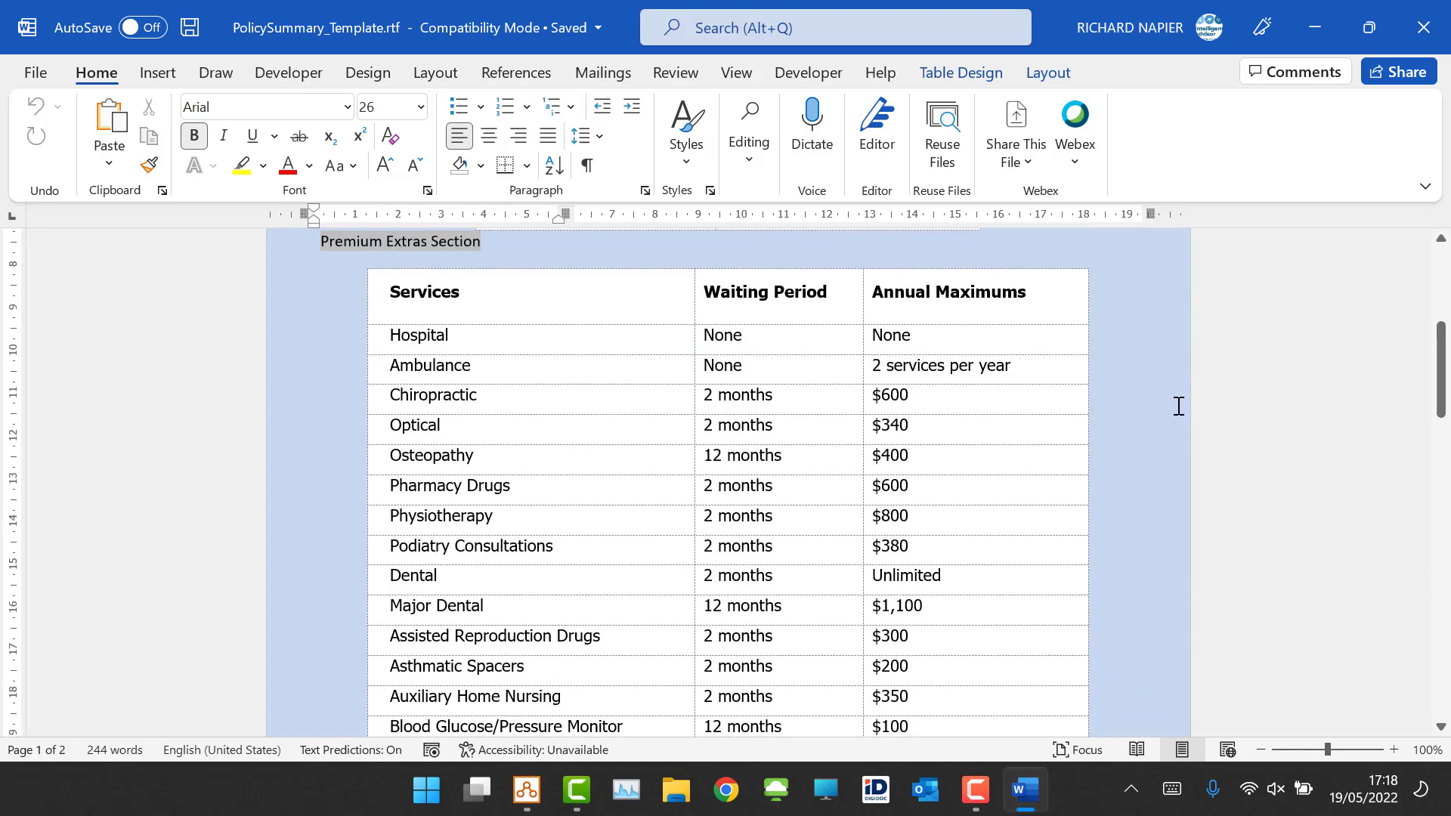
scroll(1177, 402, "up", 13)
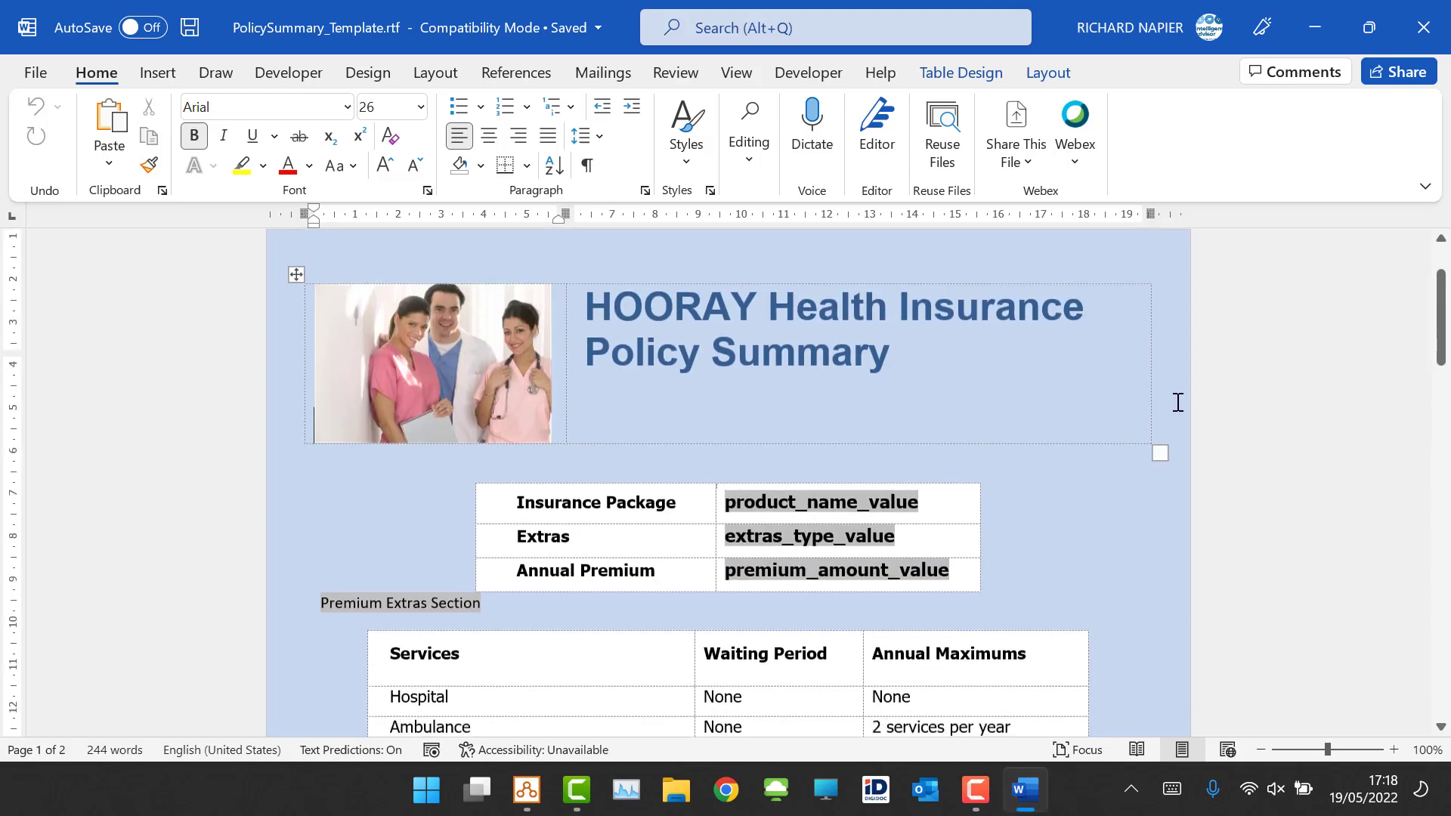
scroll(1046, 557, "down", 4)
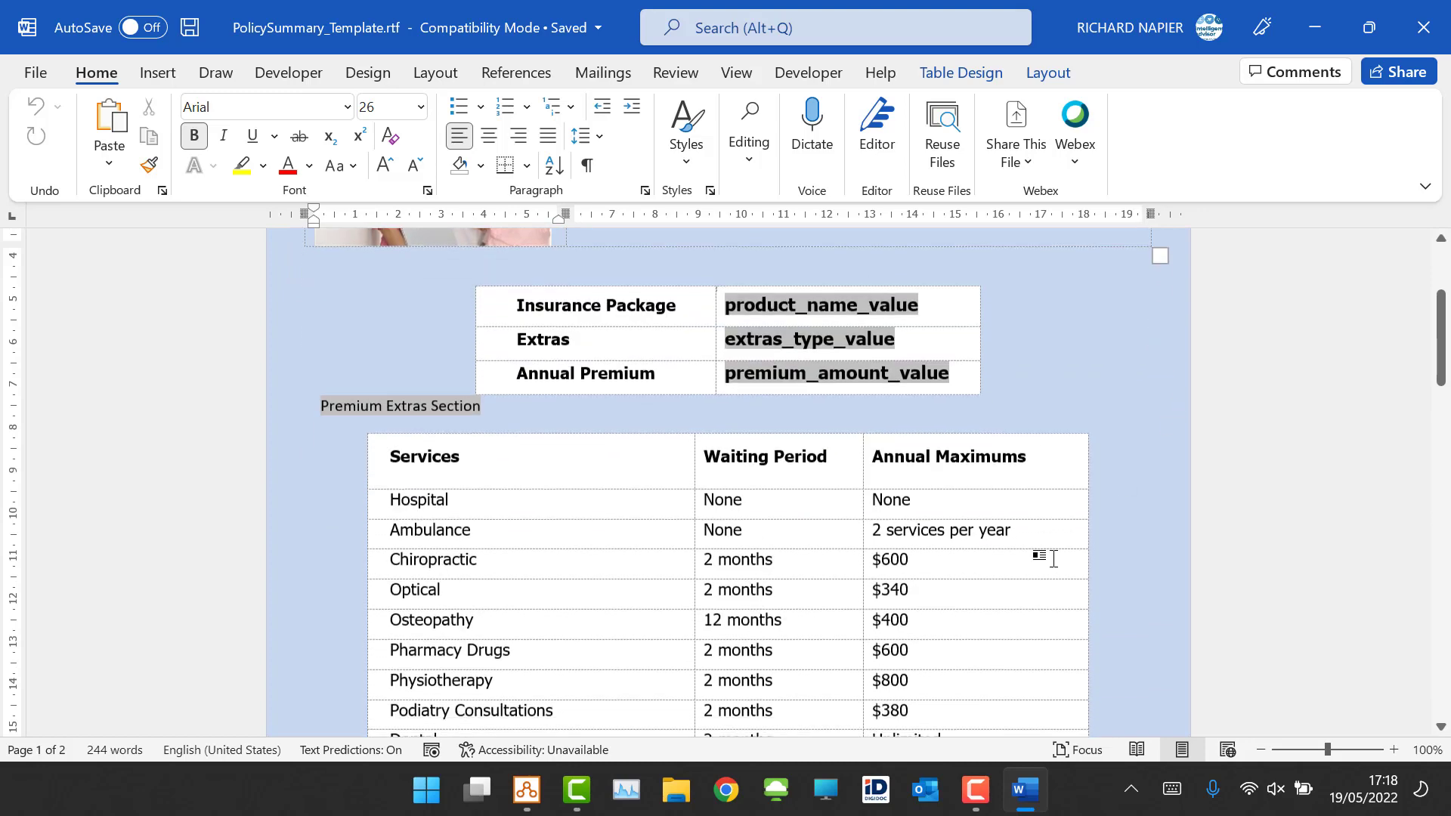
left_click(1424, 23)
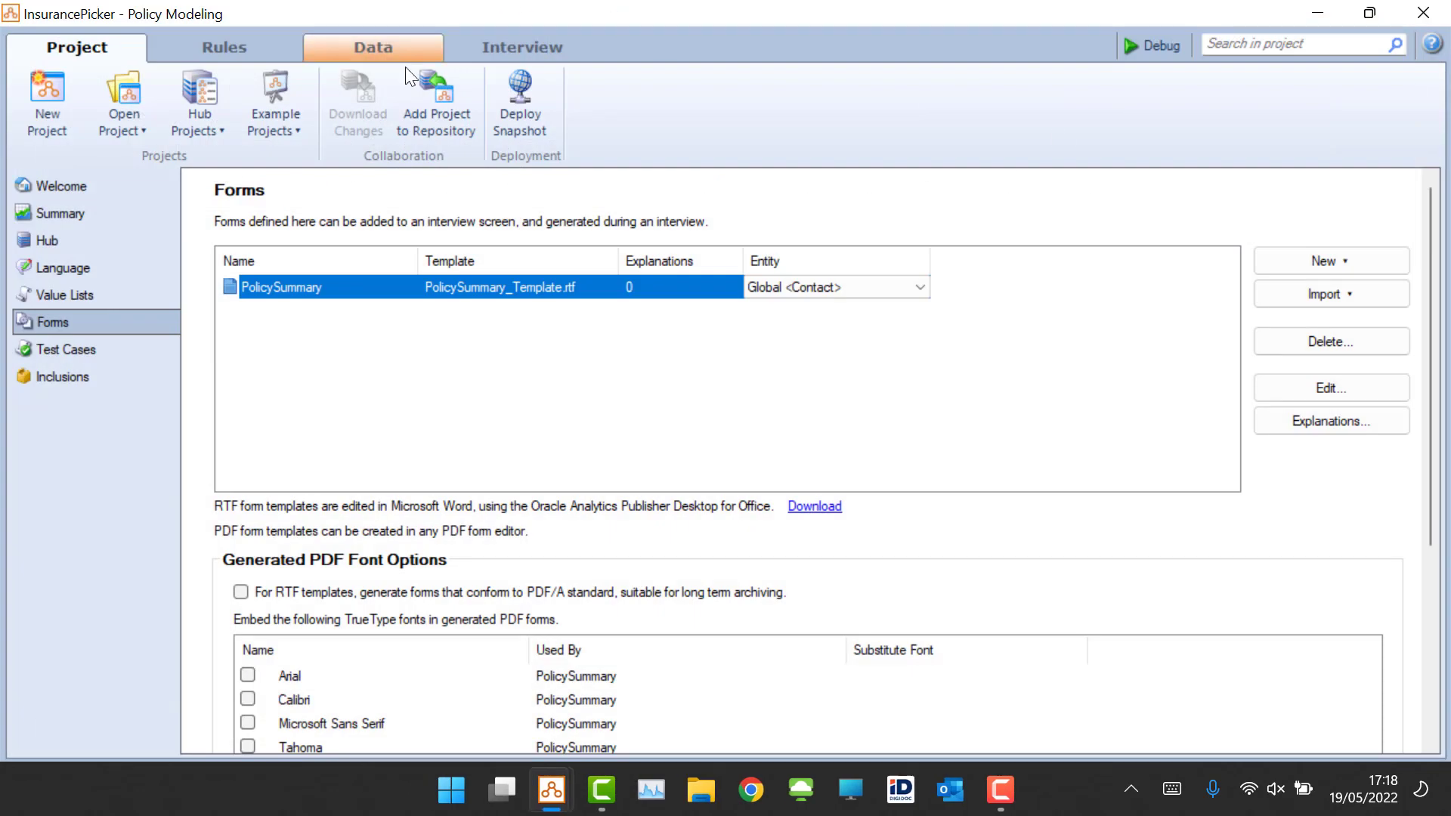
Step: Filter the attributes for "extr" and set the name of "the extras are required" attribute to ma_extras
left_click(375, 50)
left_click(98, 179)
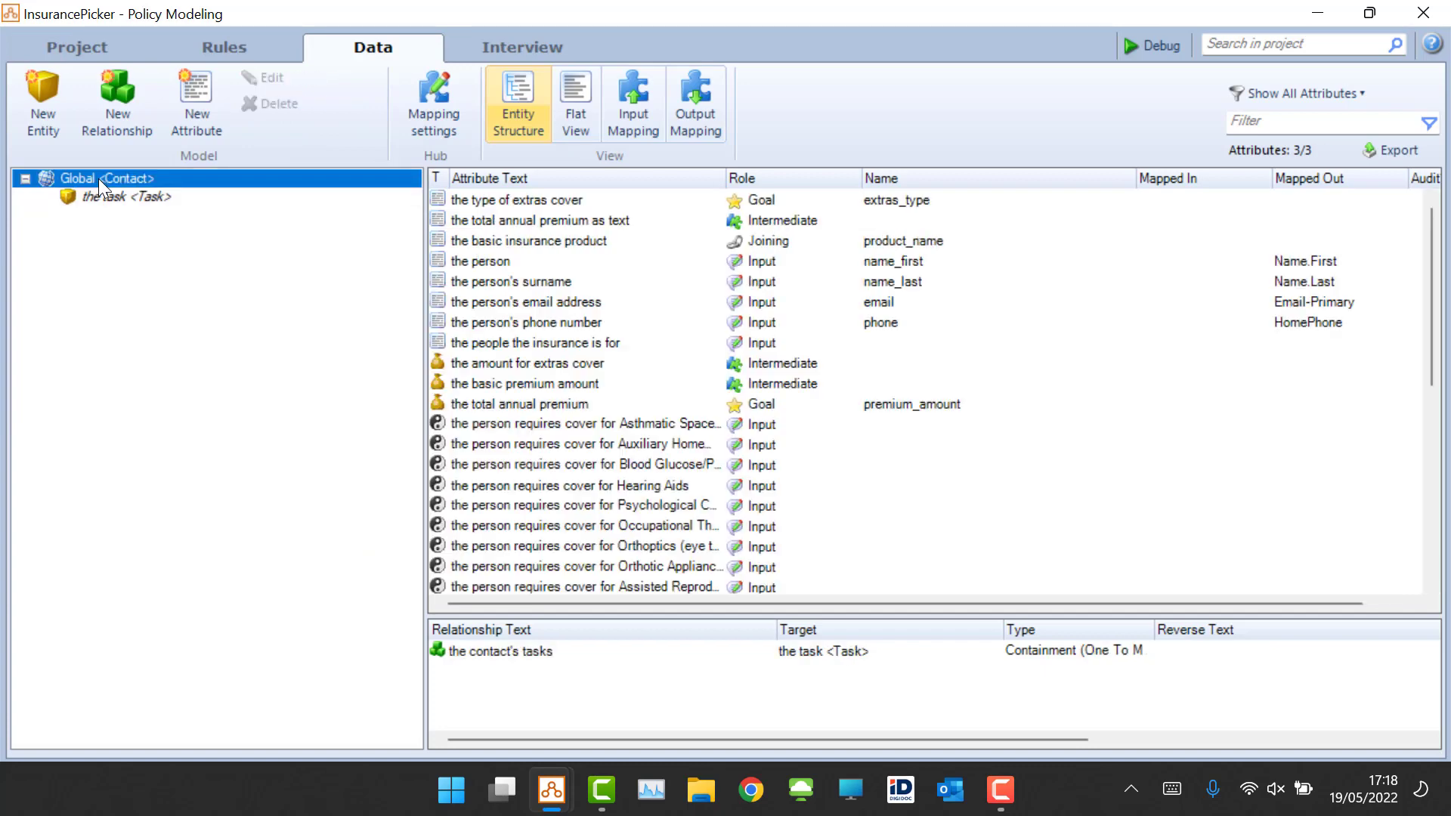
left_click(1283, 123)
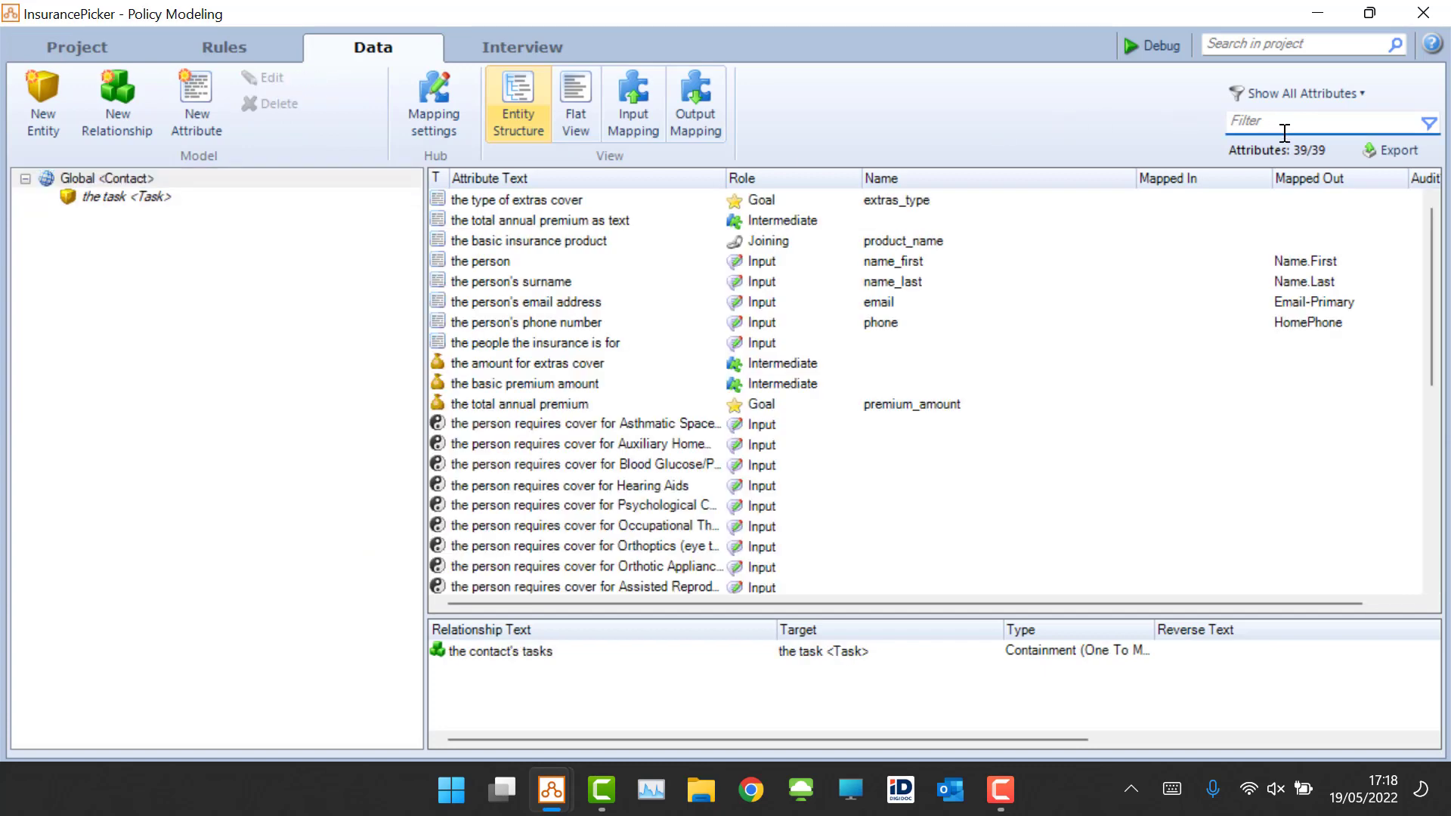
type("ex")
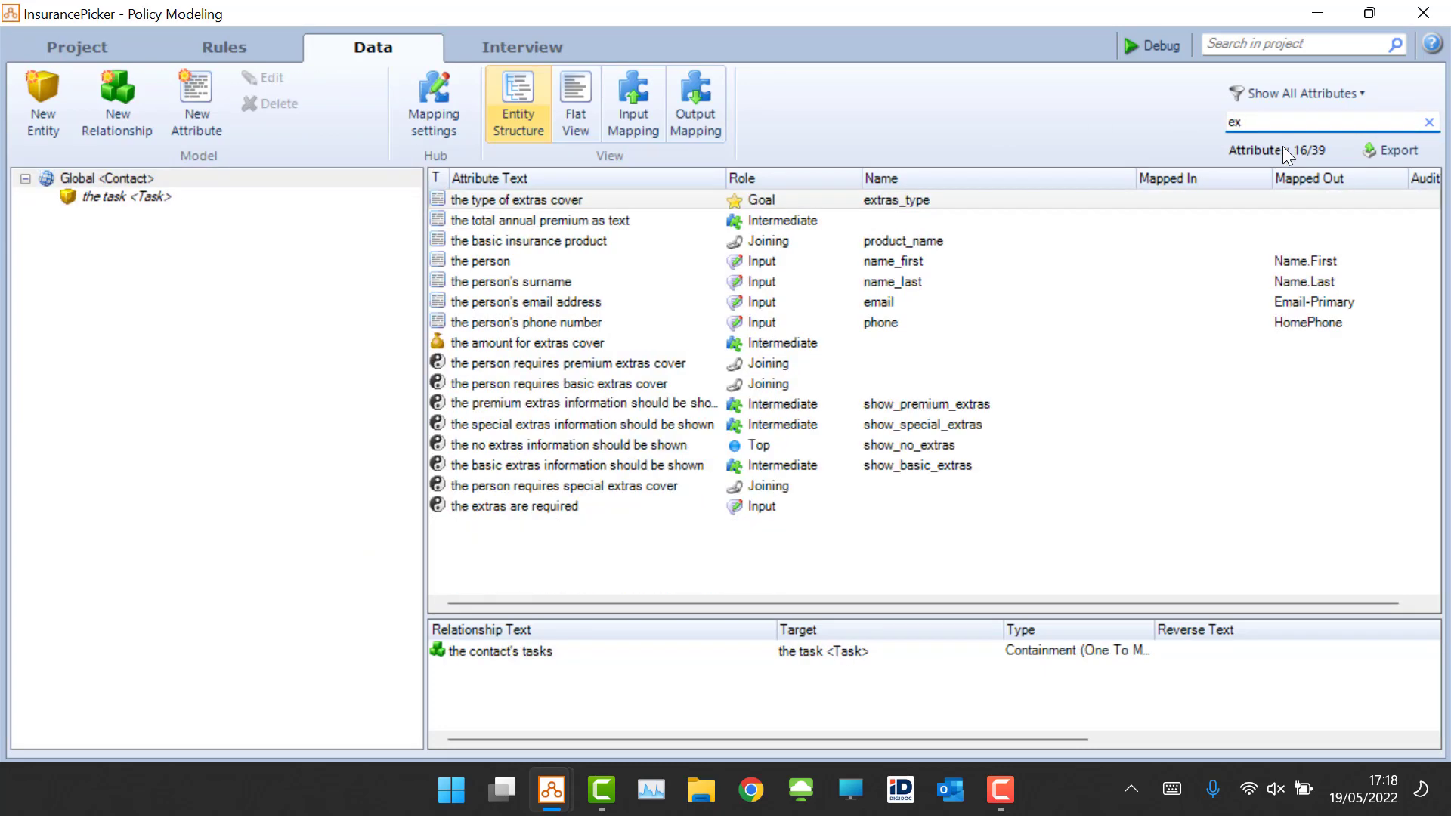
type("tr")
left_click(557, 387)
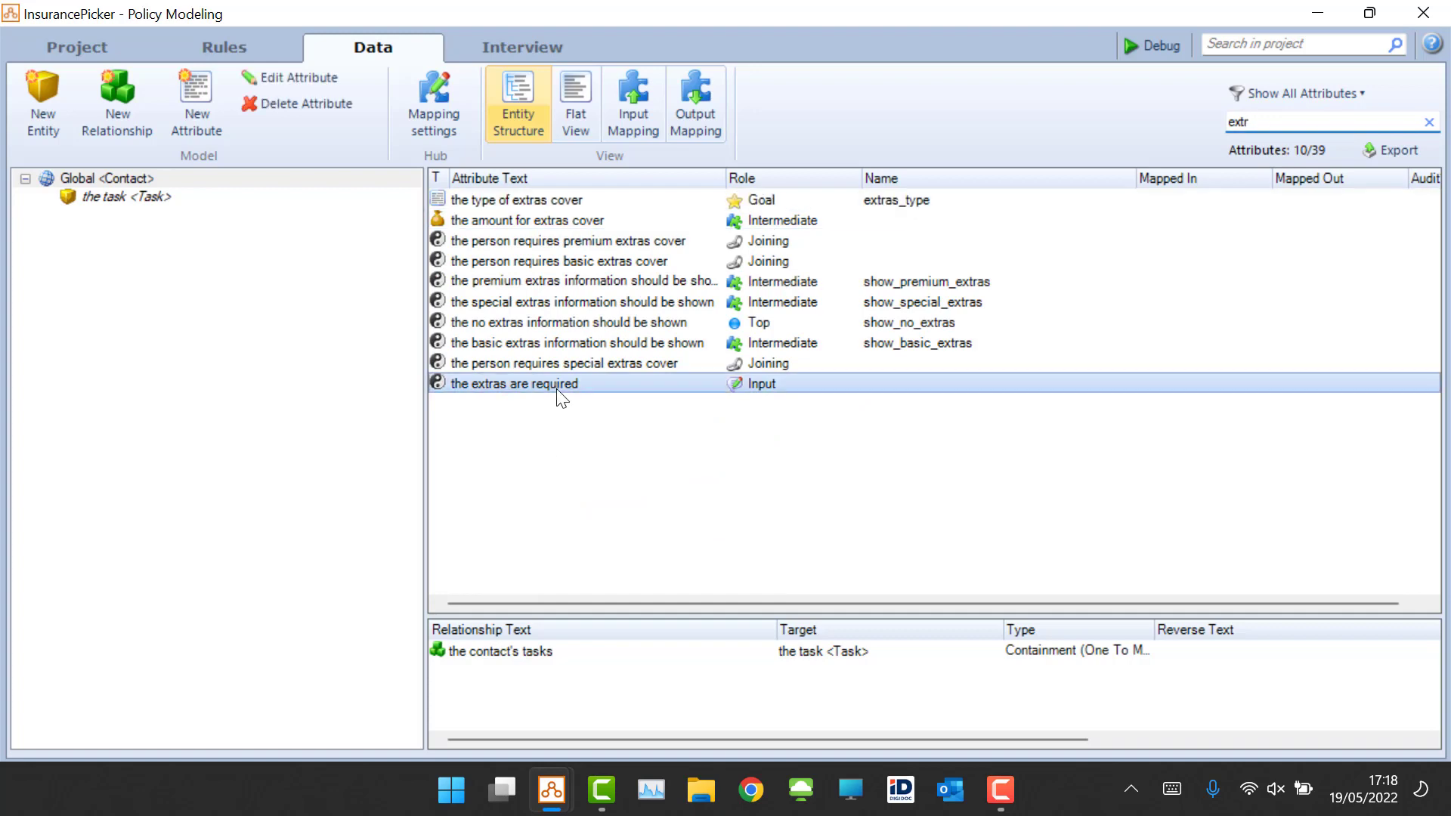
double_click(557, 385)
left_click(465, 455)
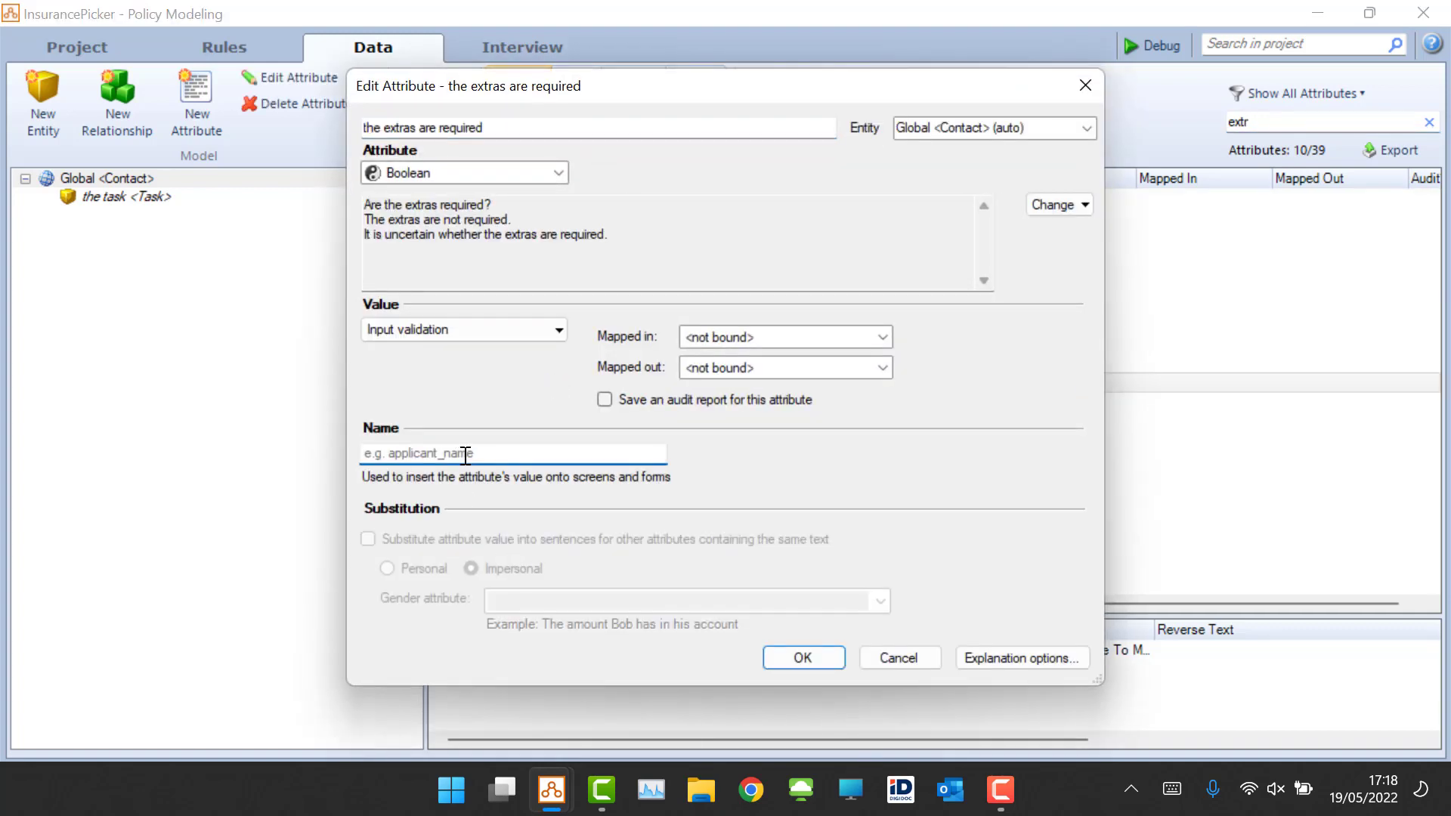
type("ma_")
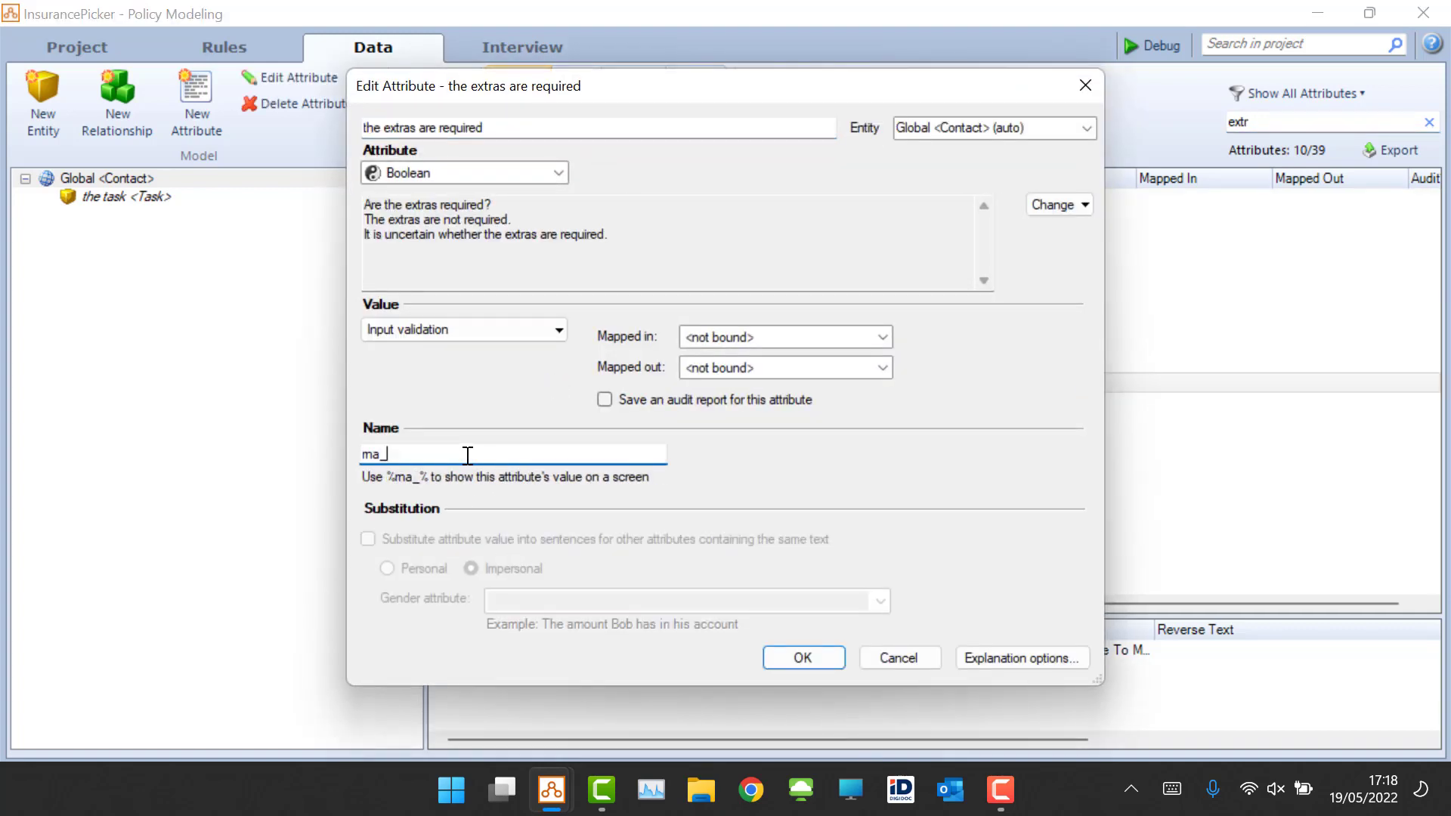
type("extras")
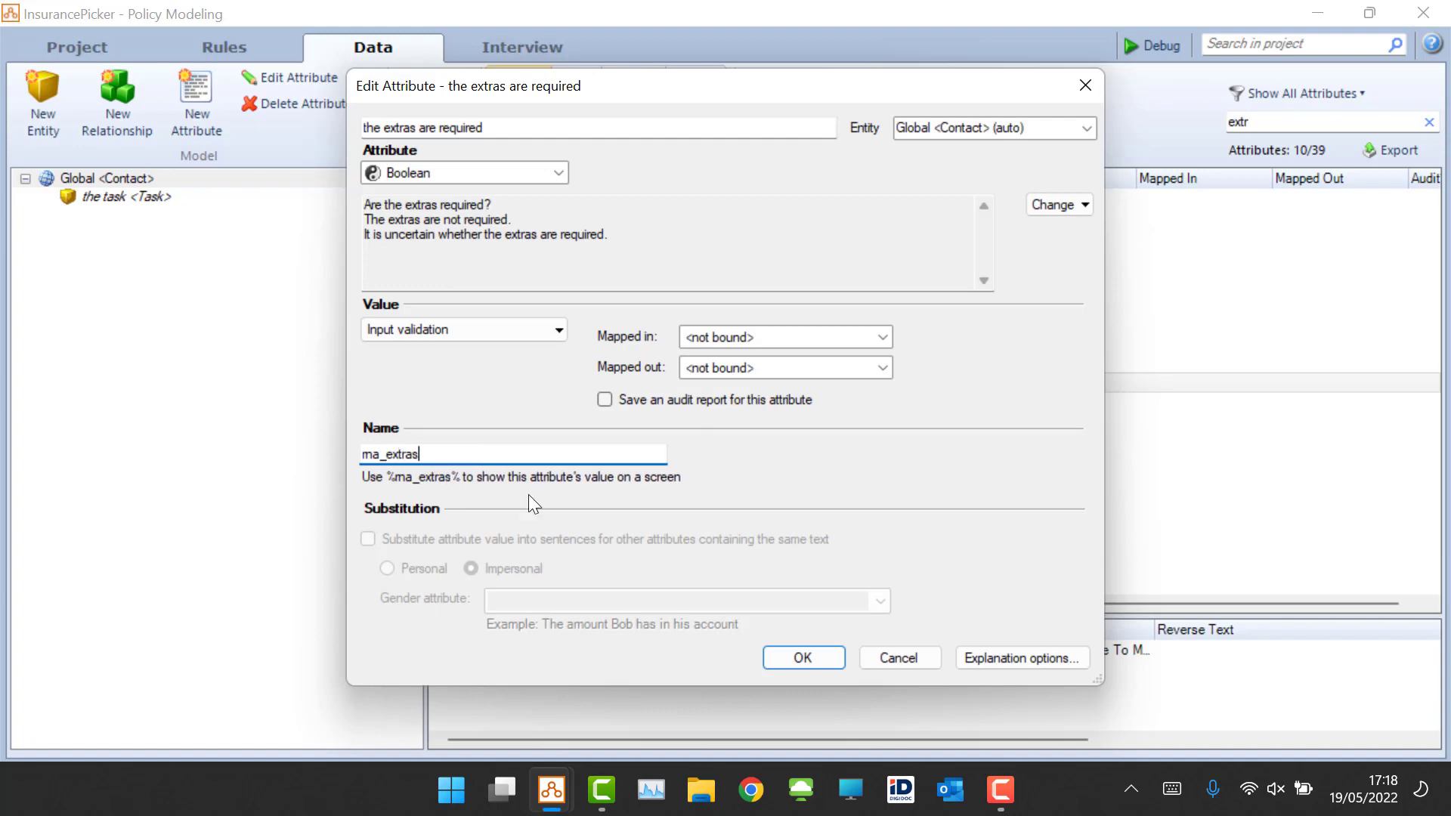
left_click(807, 656)
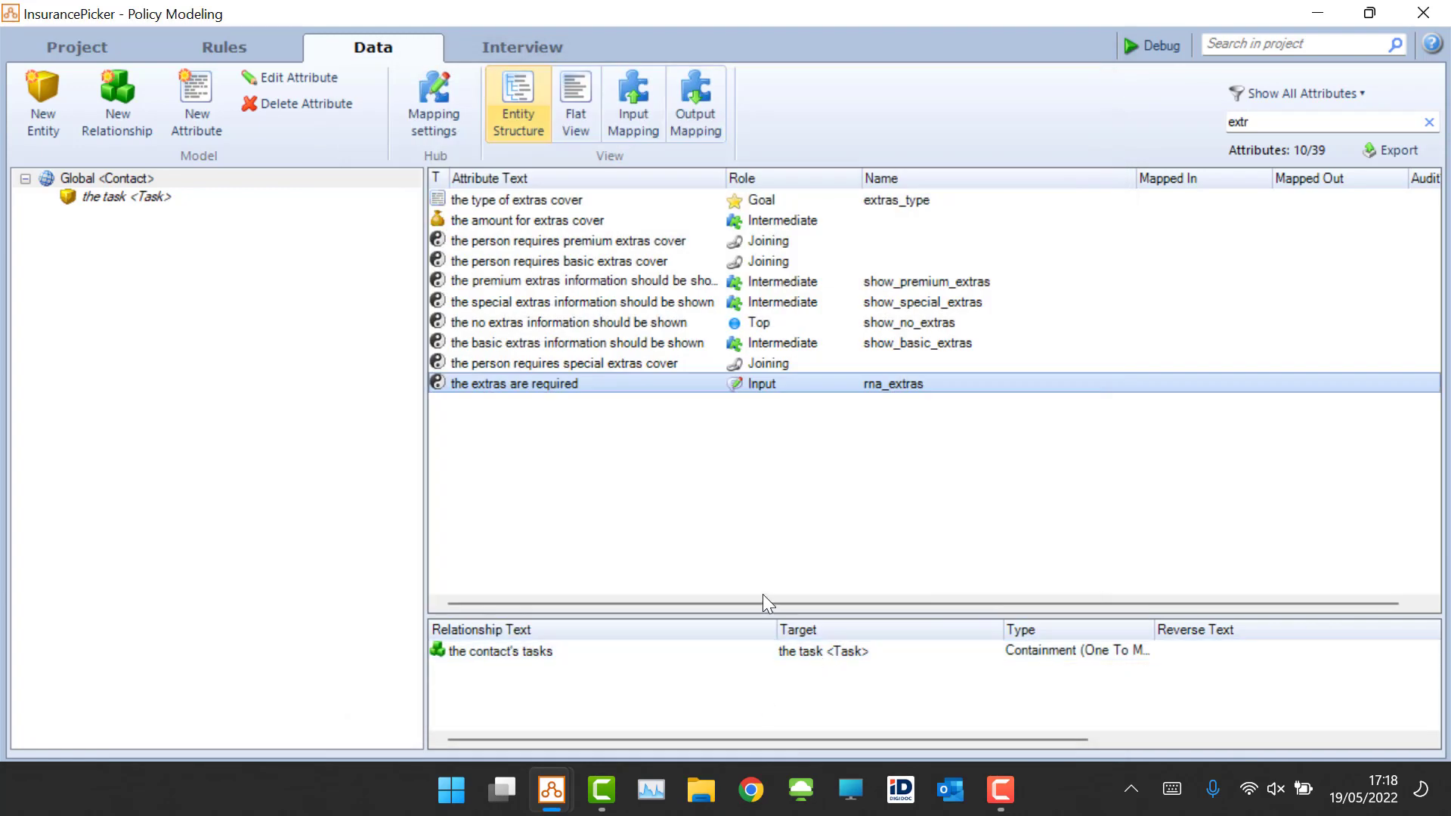
Step: Open the Analytics Publisher download documentation from the Forms page and follow its downloads link
left_click(87, 52)
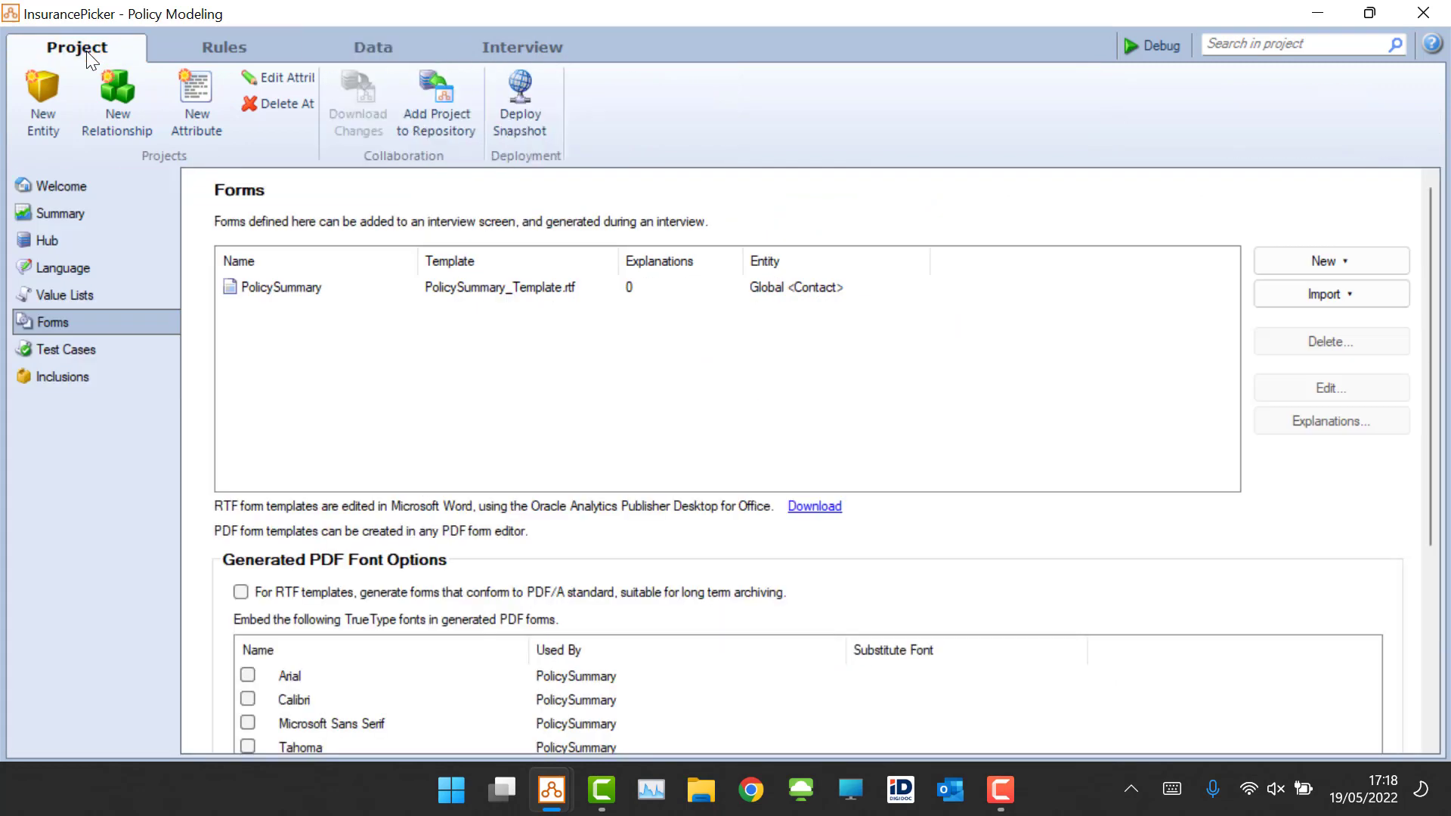
left_click(468, 296)
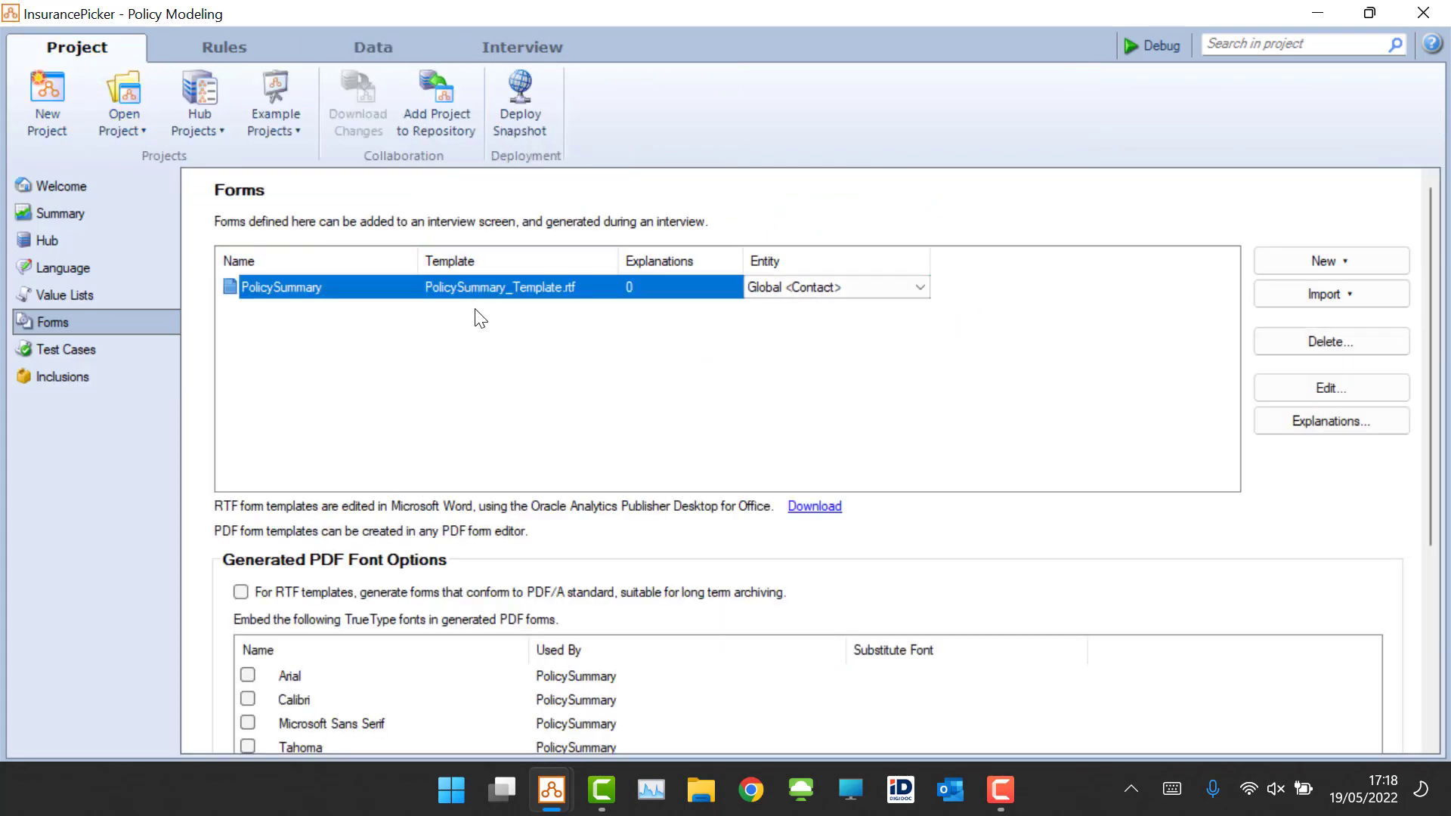
left_click(814, 506)
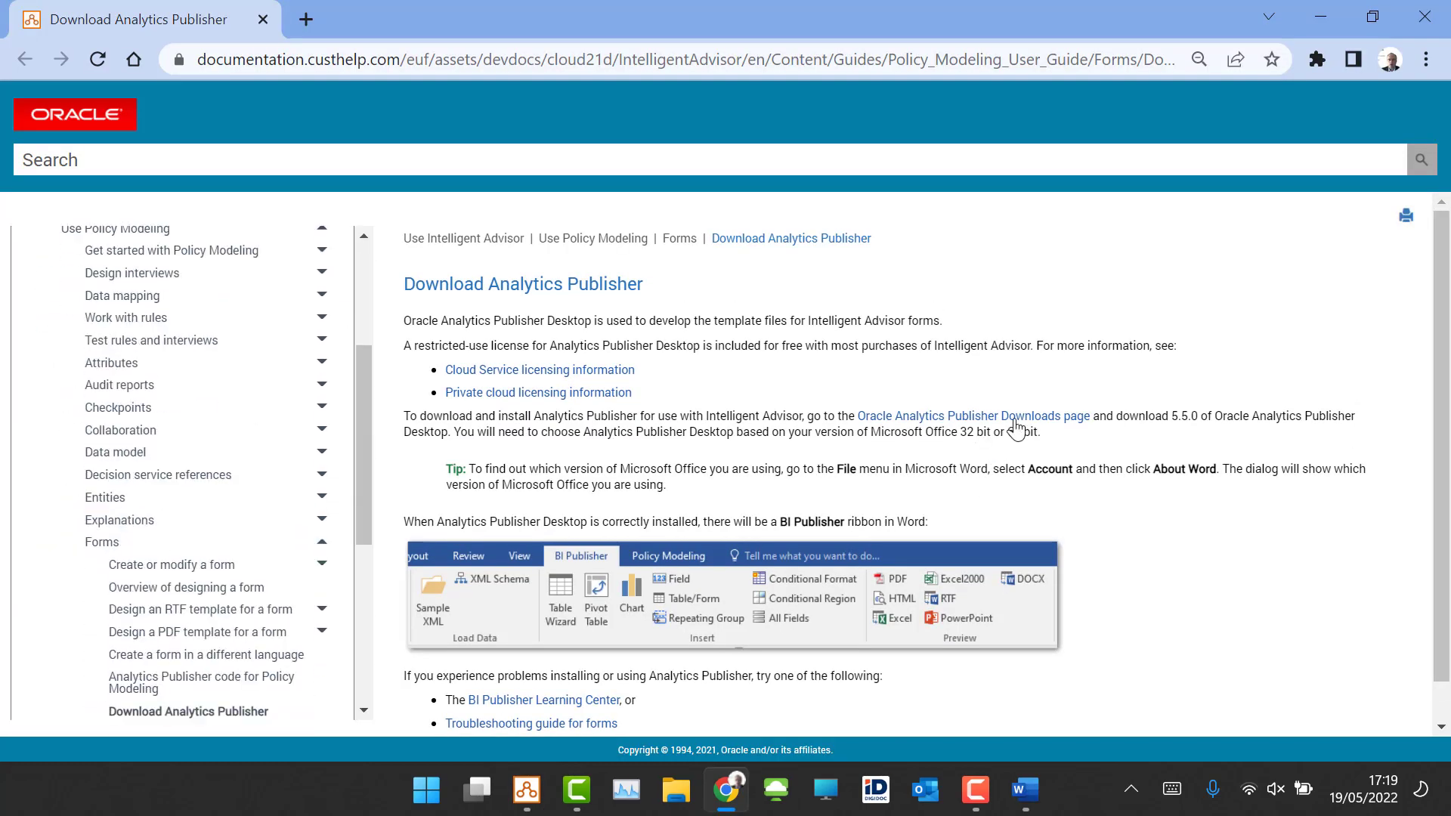
left_click(1017, 421)
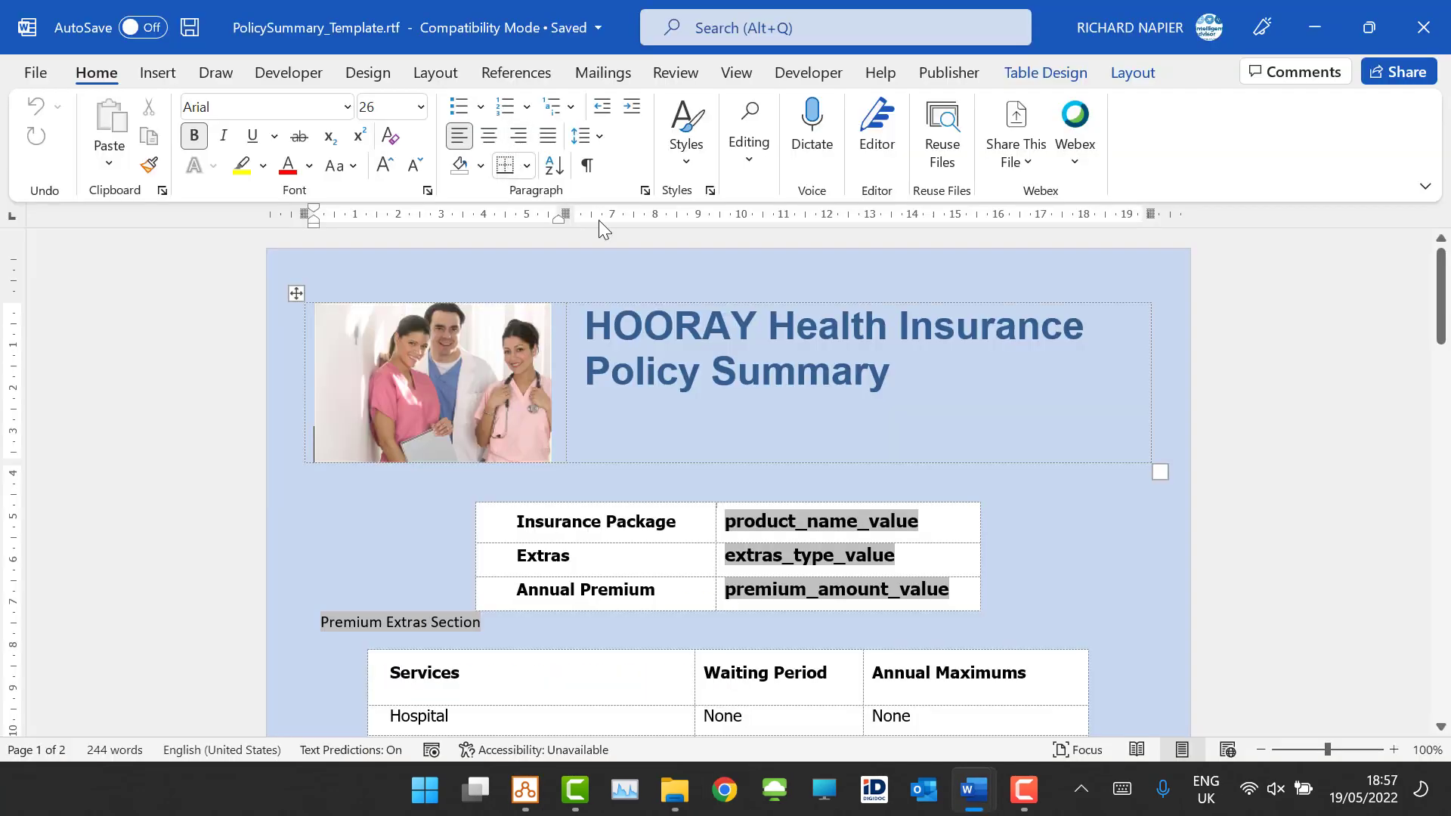
Step: In the PolicySummary template, add a new empty line after the End No Extras Section marker
left_click(950, 73)
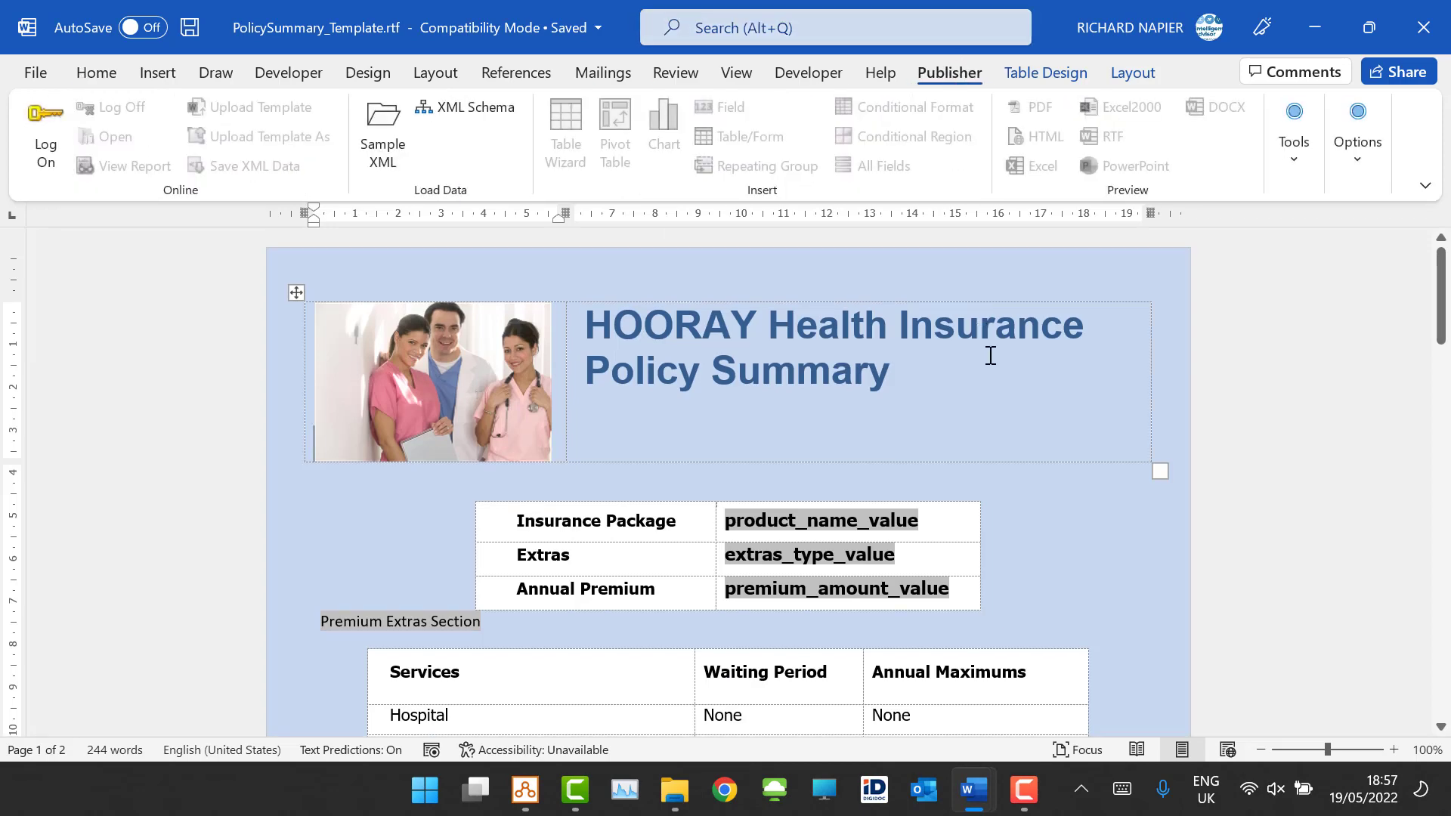
scroll(1007, 429, "down", 10)
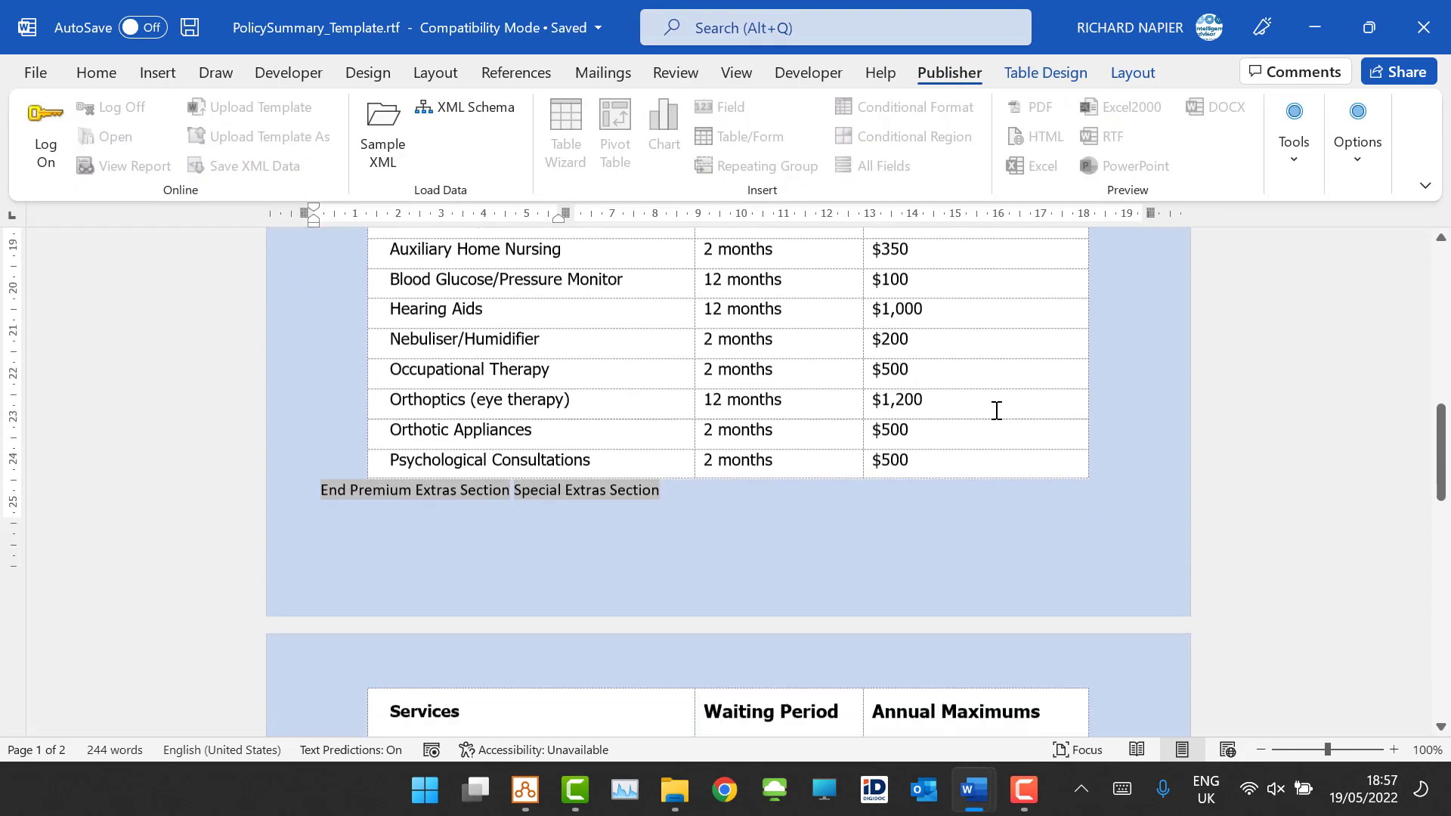
scroll(986, 394, "down", 12)
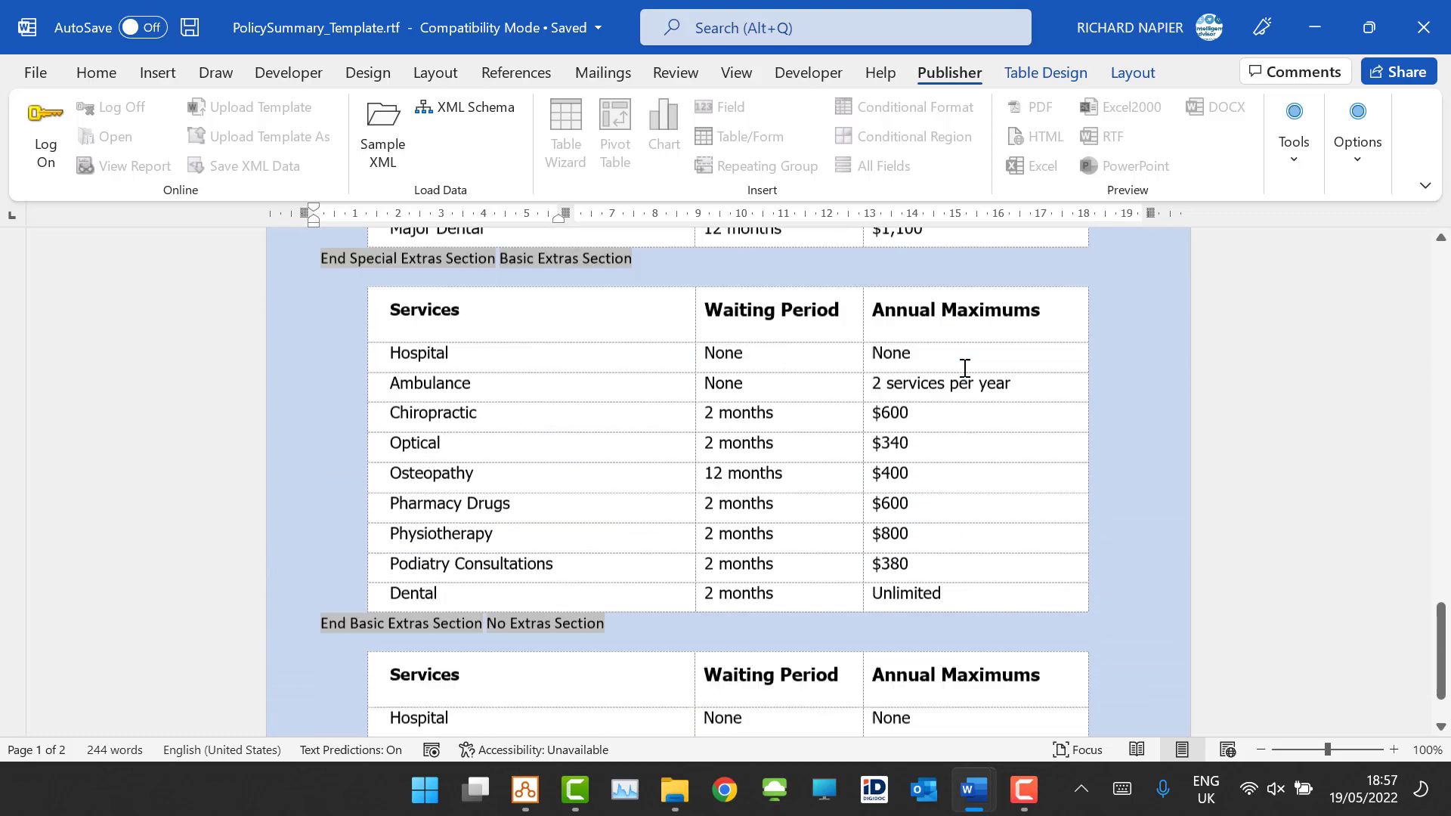
scroll(961, 362, "down", 1)
left_click(477, 499)
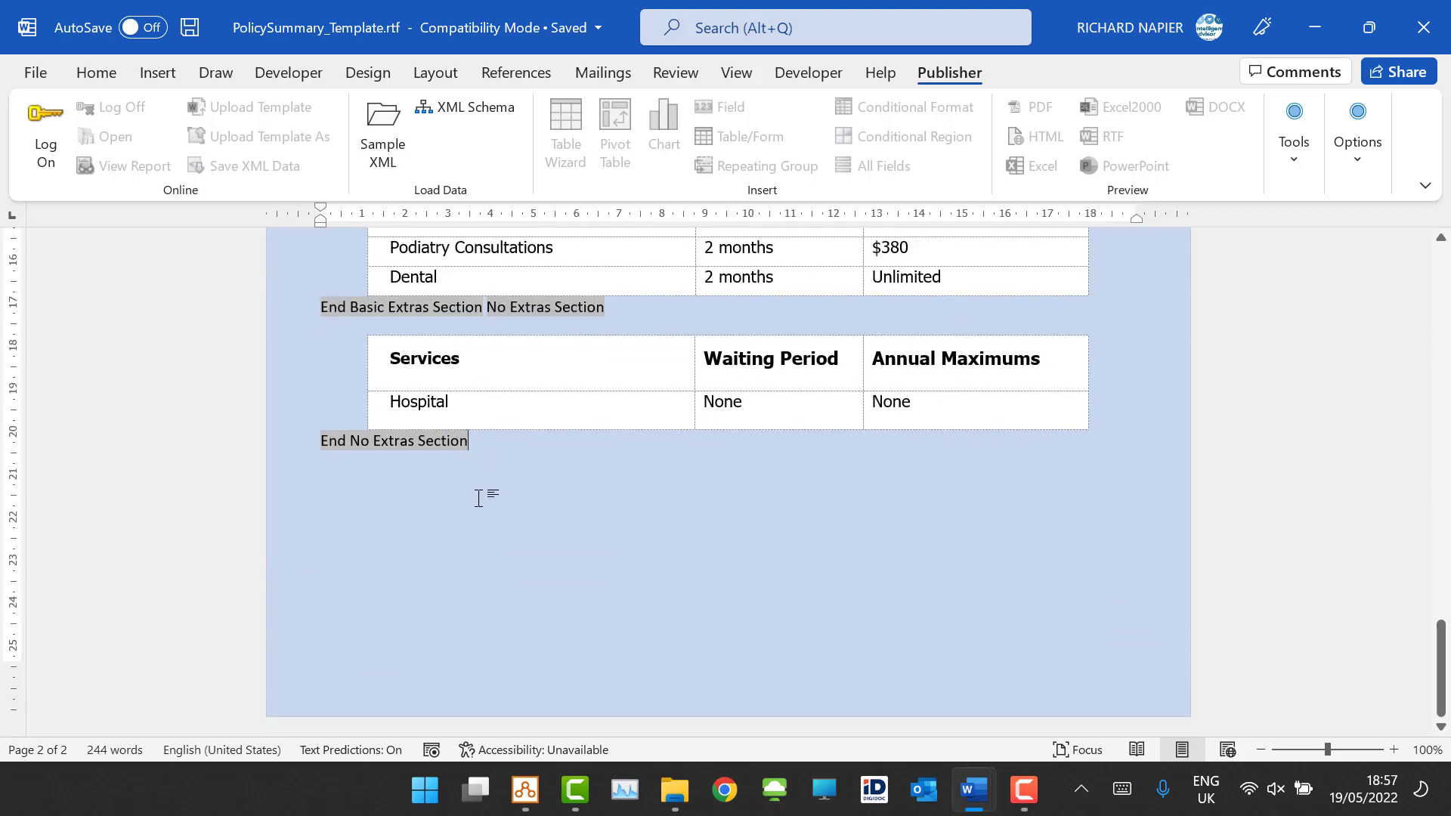
key("Return")
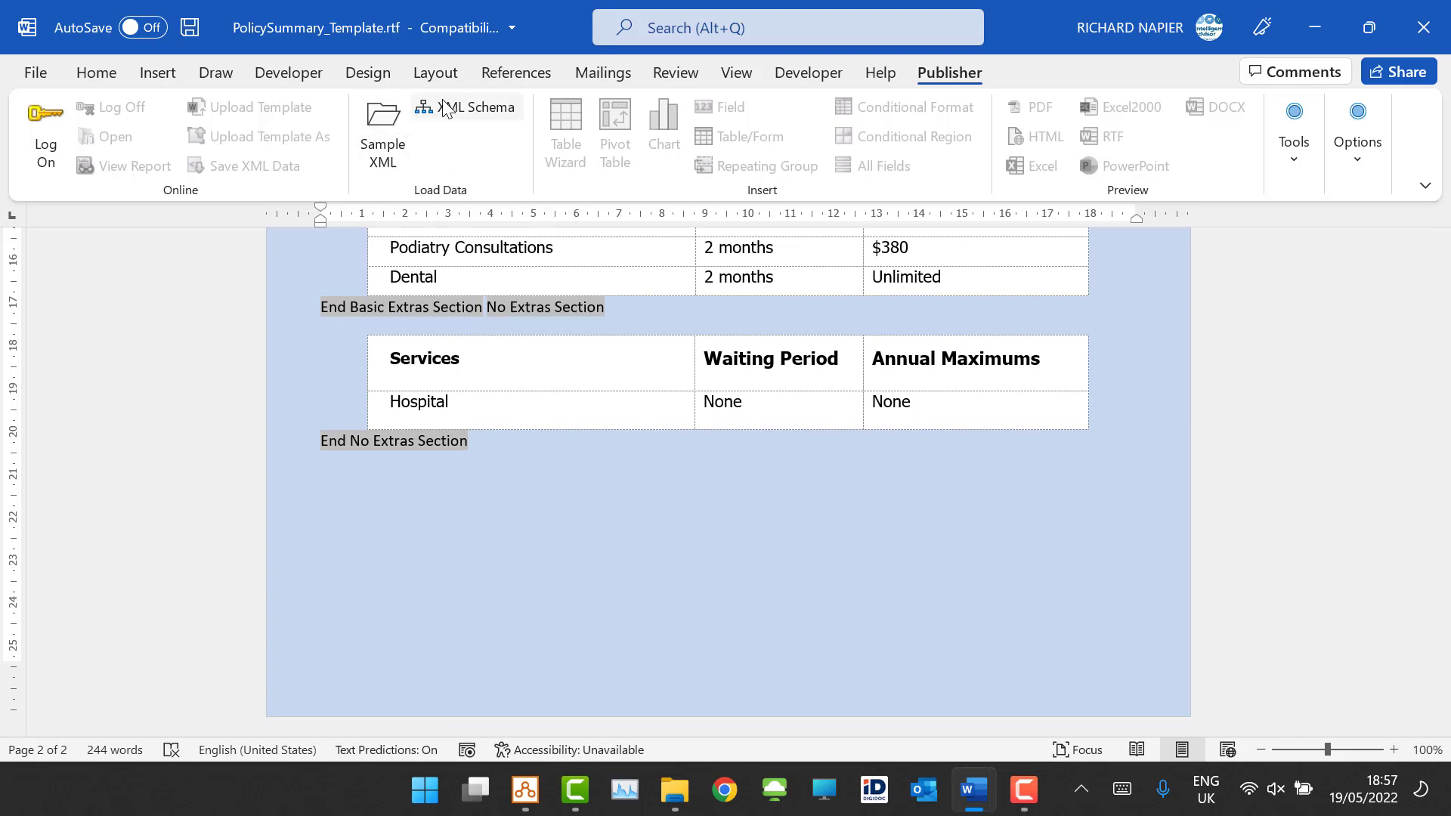
Step: Load the PolicySummary_Template sample XML from the InsurancePicker project's en-US form templates folder
left_click(378, 132)
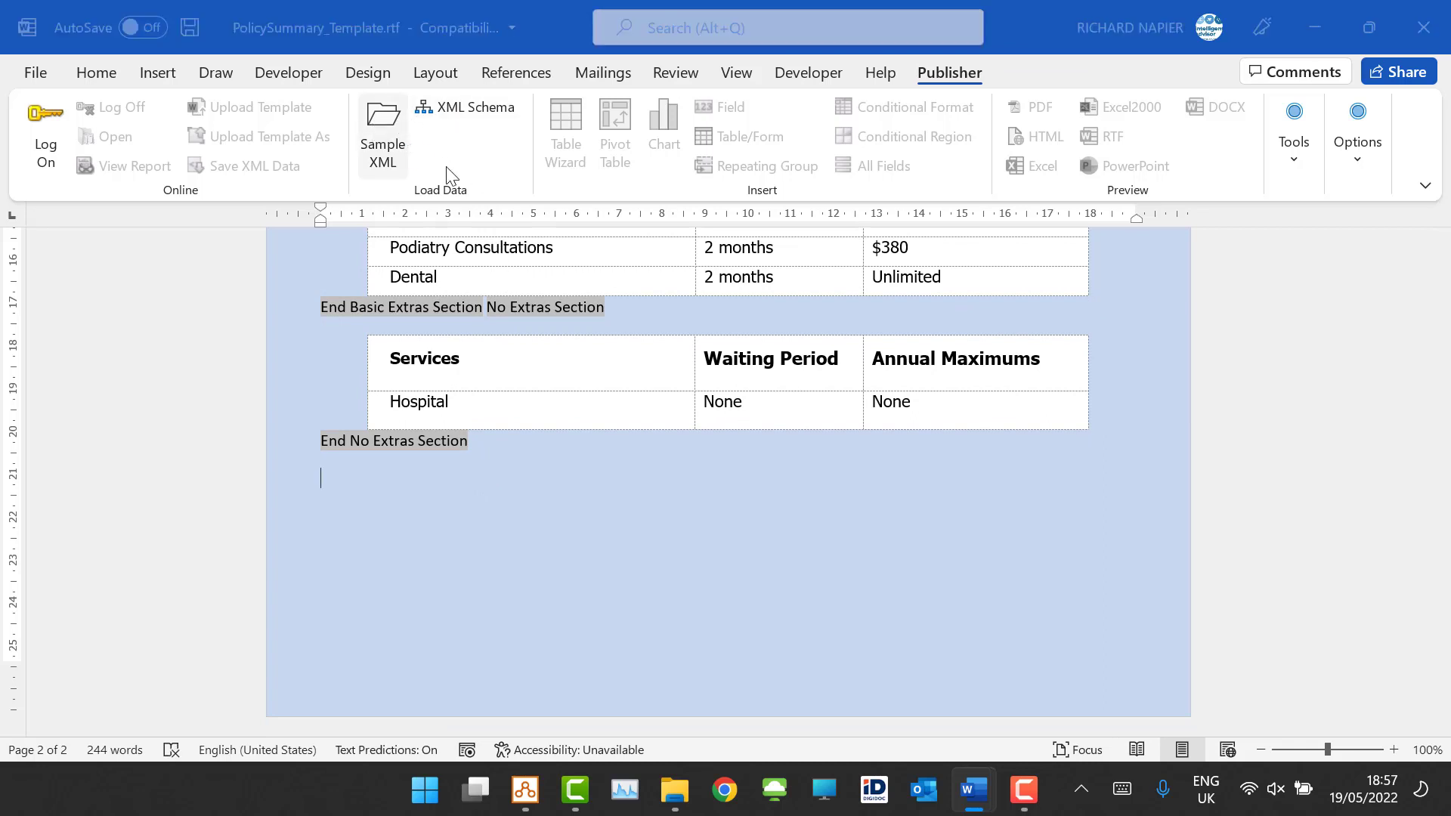
scroll(102, 219, "down", 3)
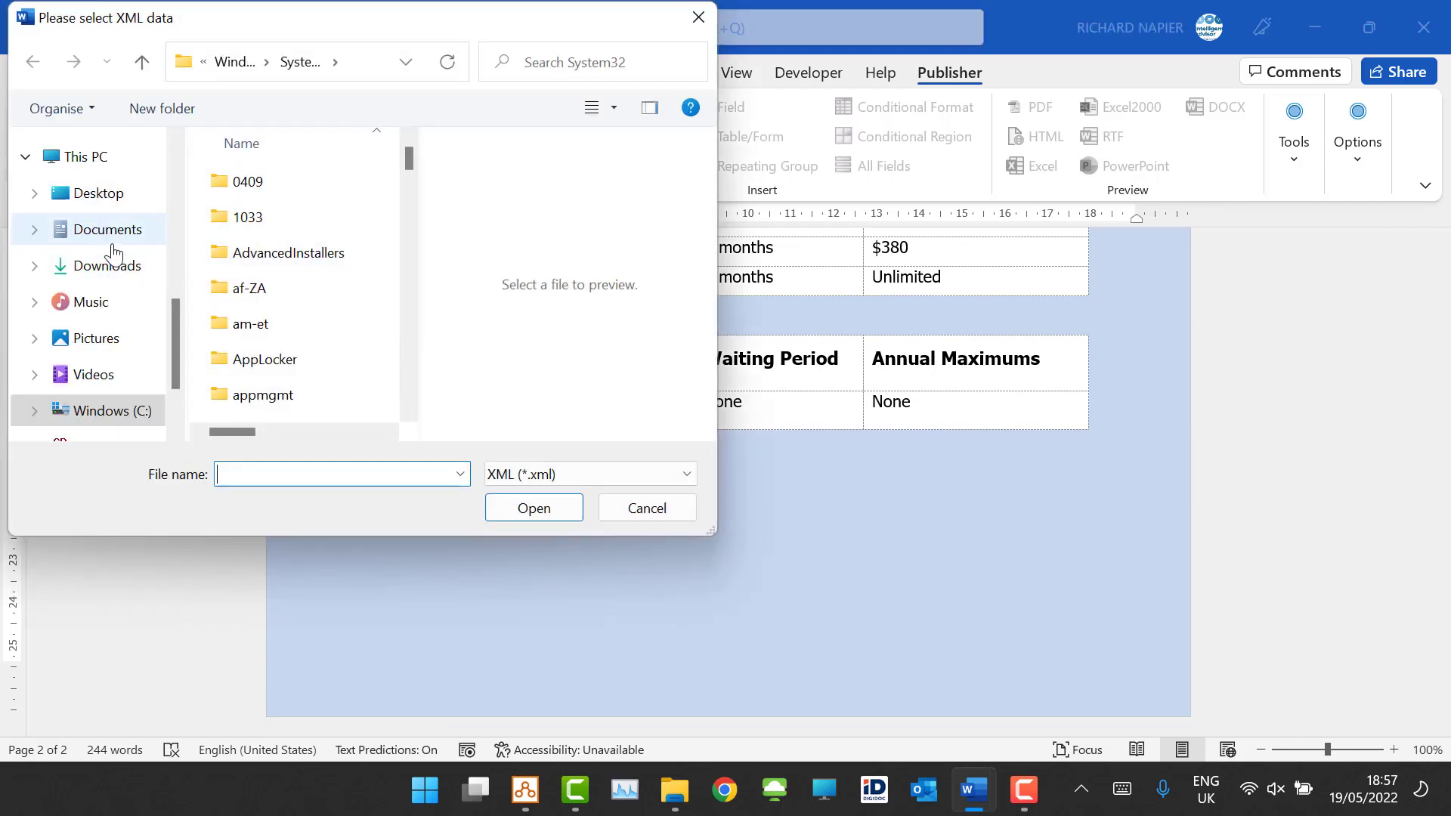
left_click(107, 231)
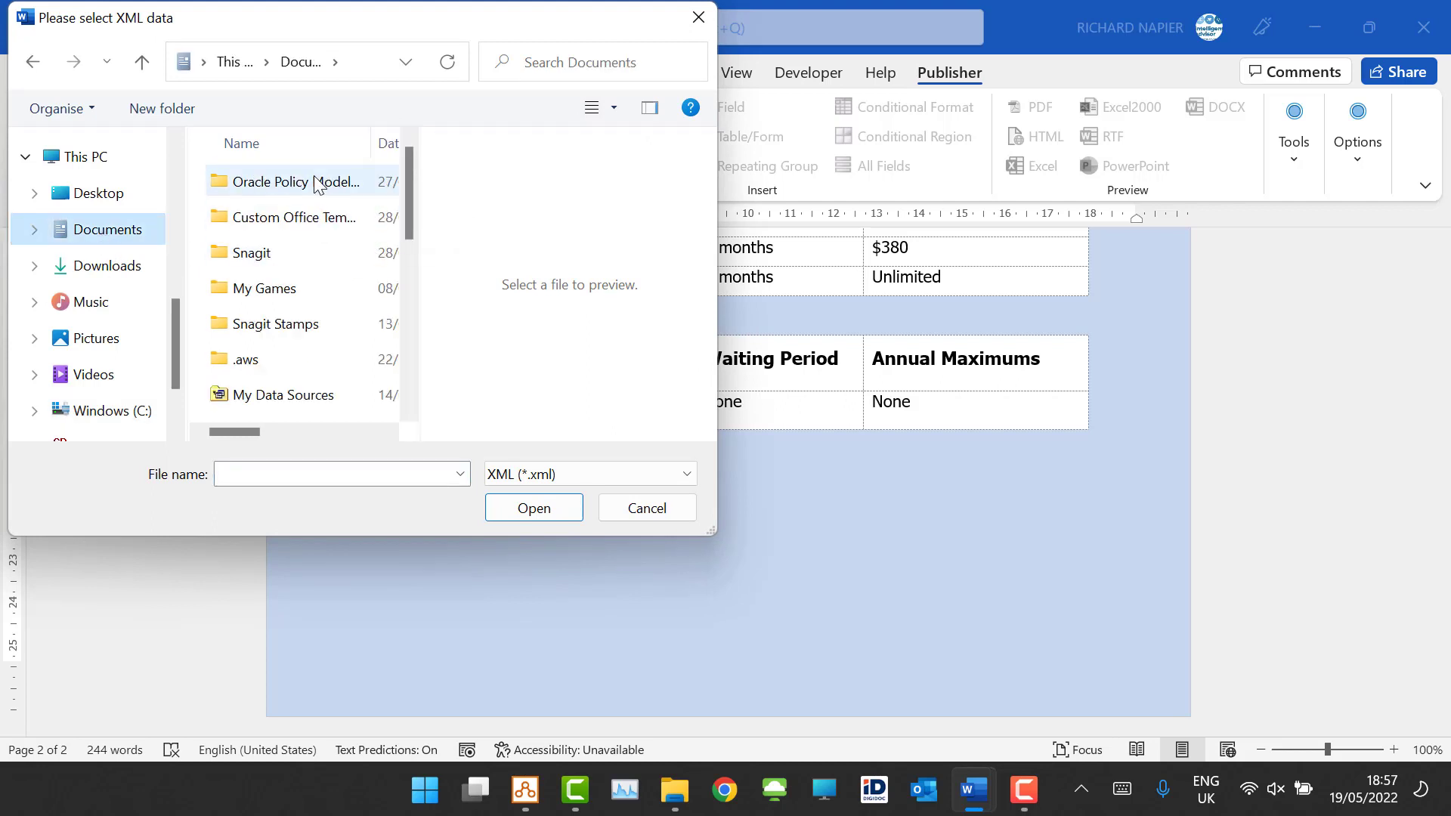
double_click(317, 184)
double_click(314, 183)
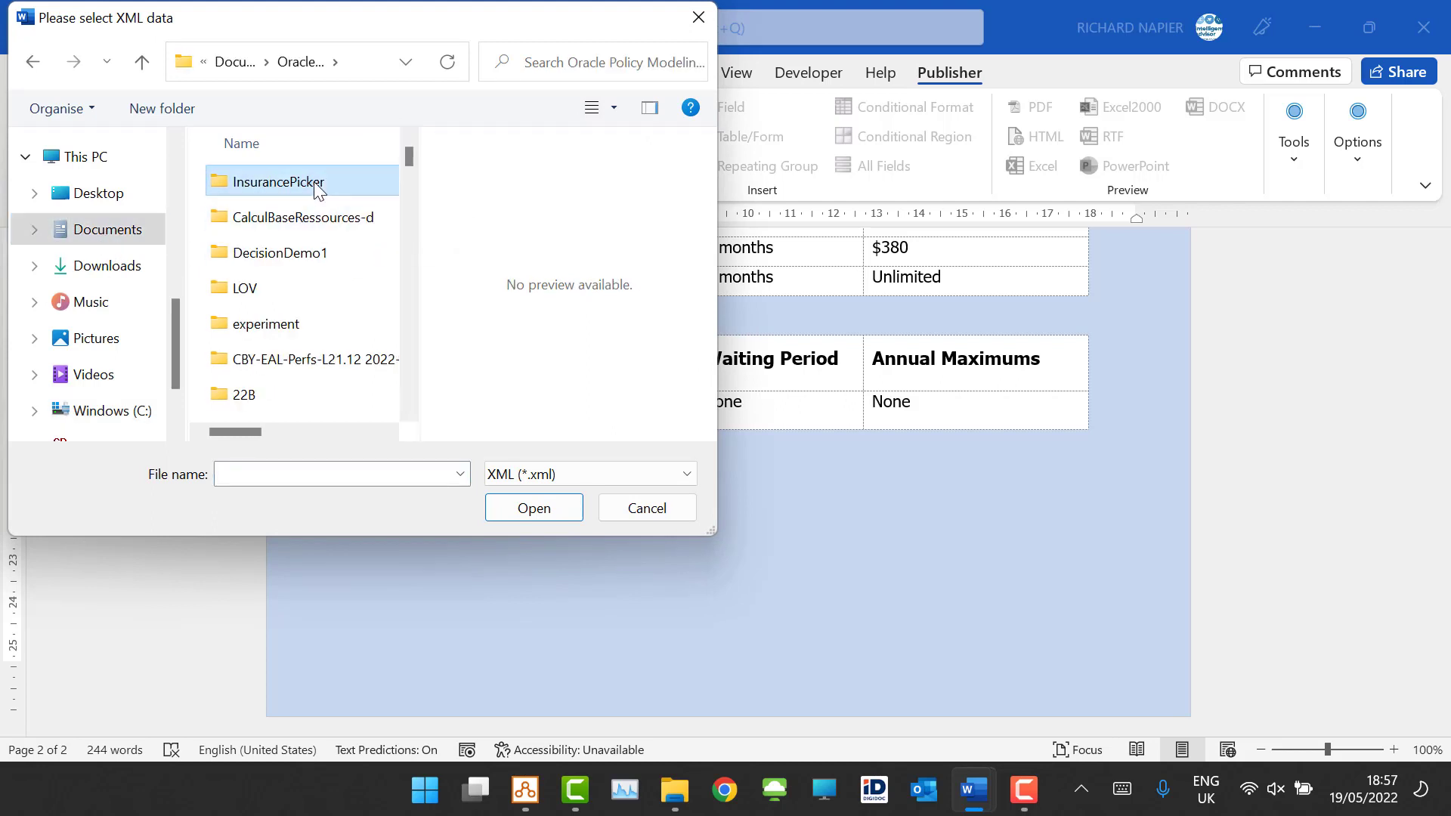
double_click(294, 295)
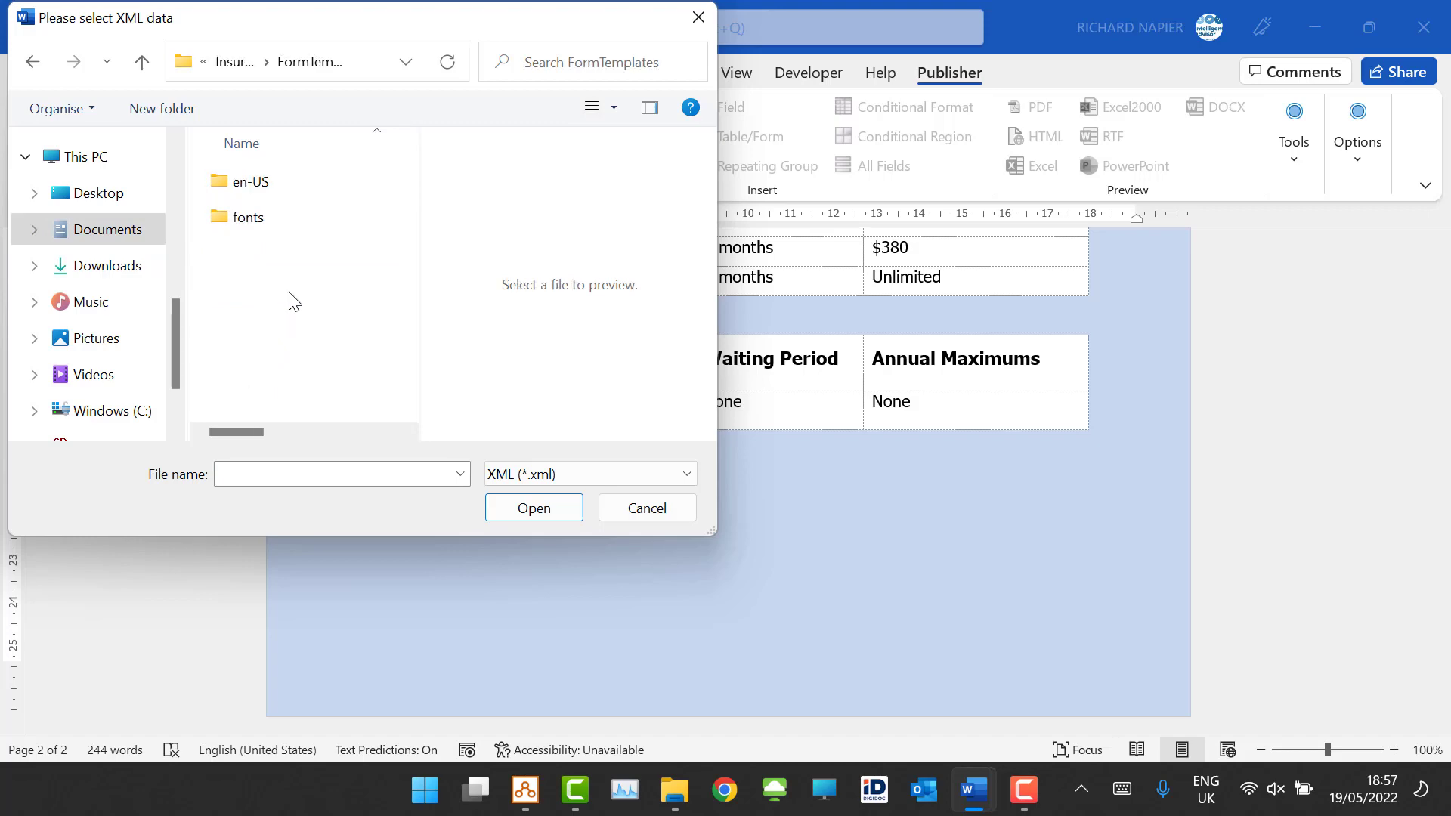
left_click(255, 191)
double_click(253, 191)
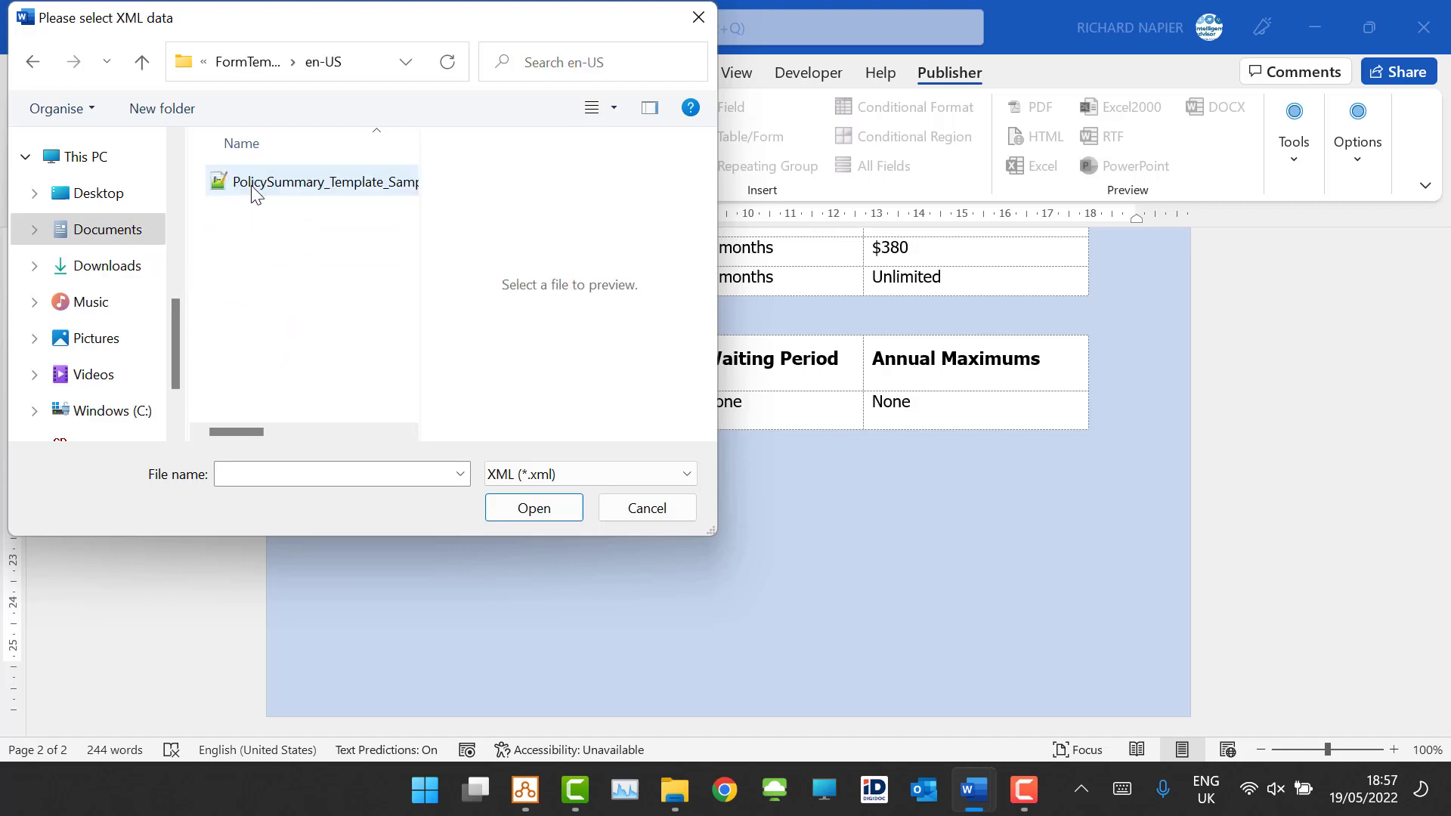
double_click(253, 185)
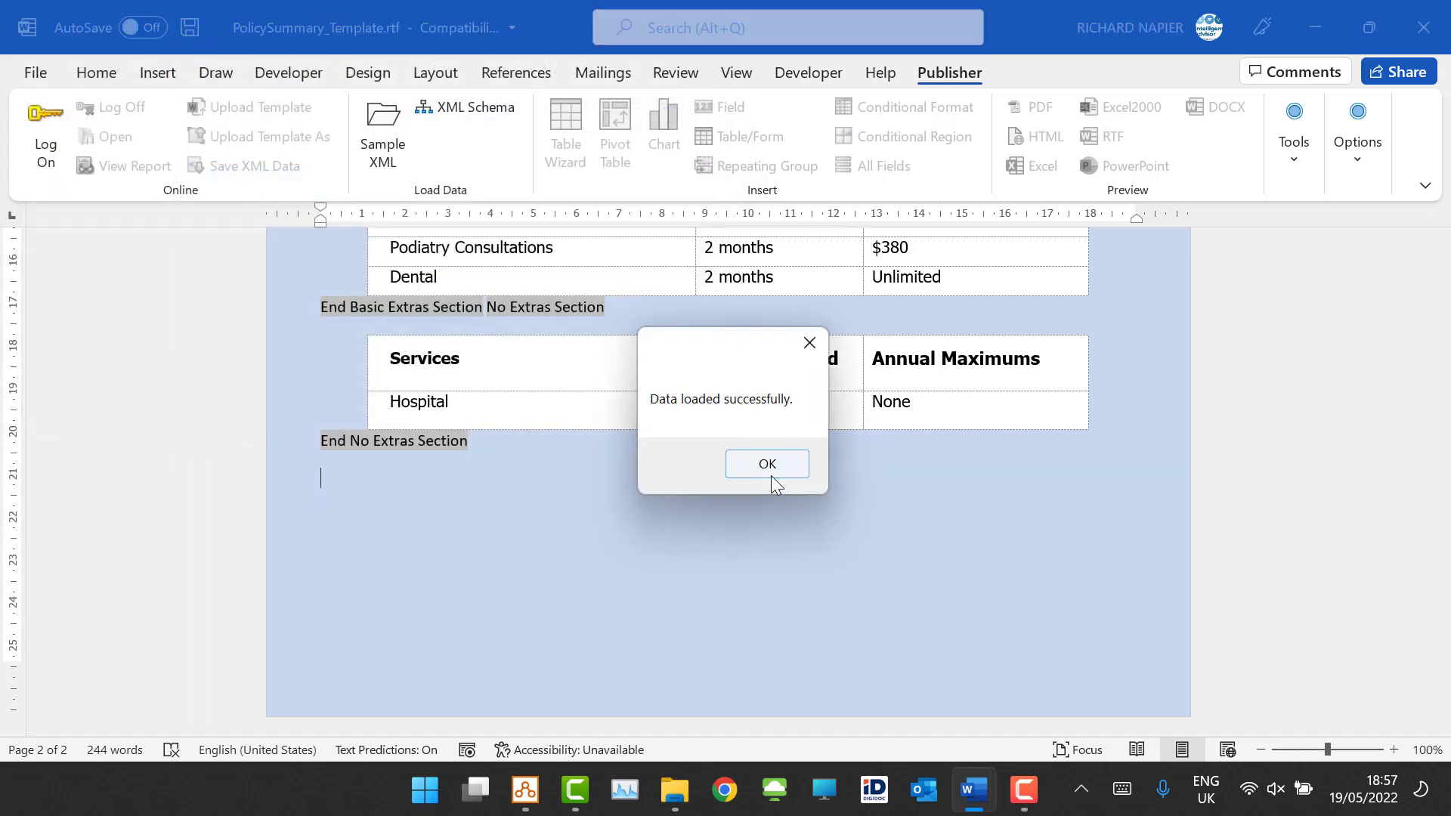
left_click(771, 474)
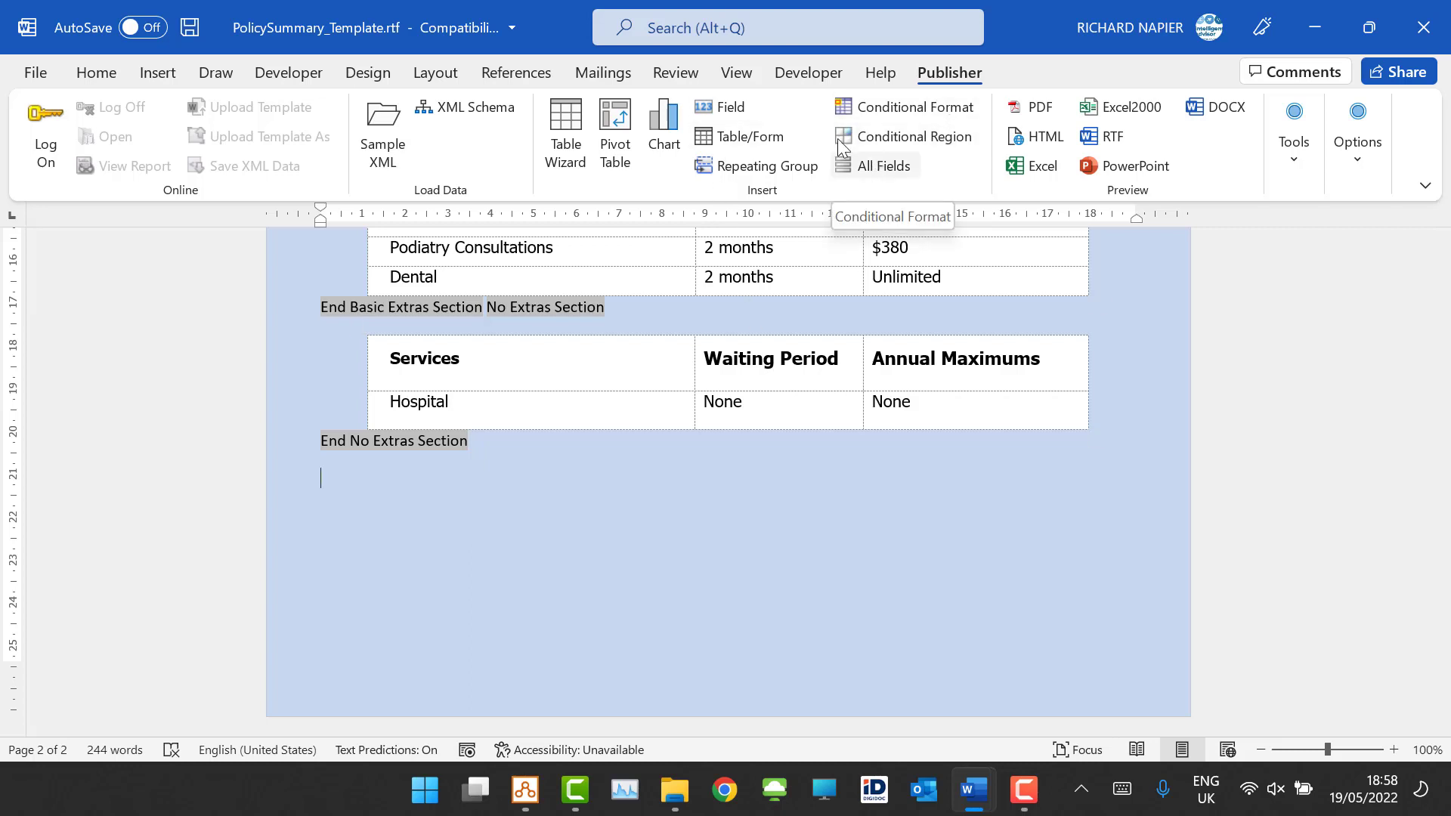
Step: Insert the ma_extras_text and ma_extras_value fields onto the new line
left_click(730, 108)
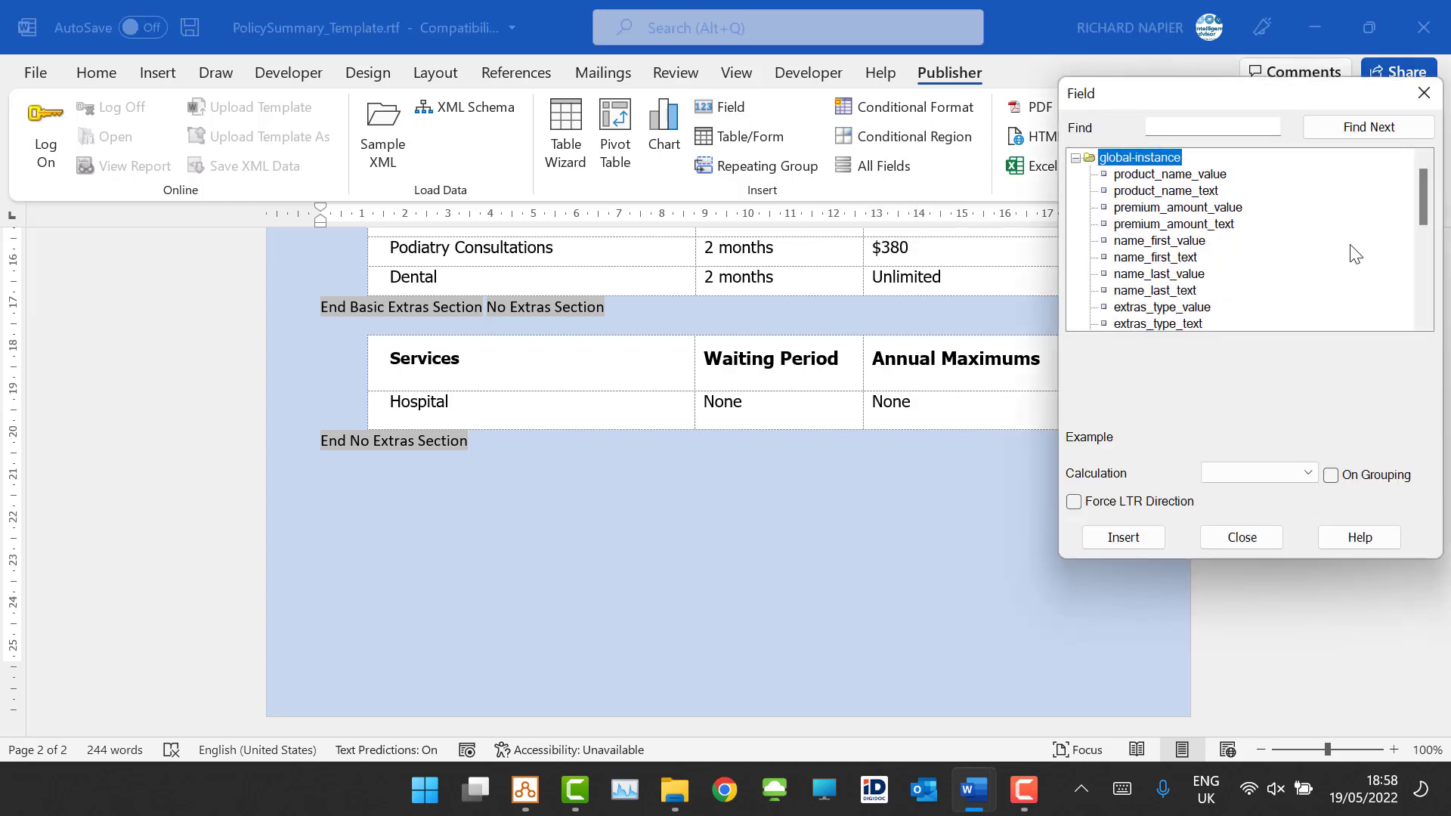
left_click_drag(1427, 203, 1424, 217)
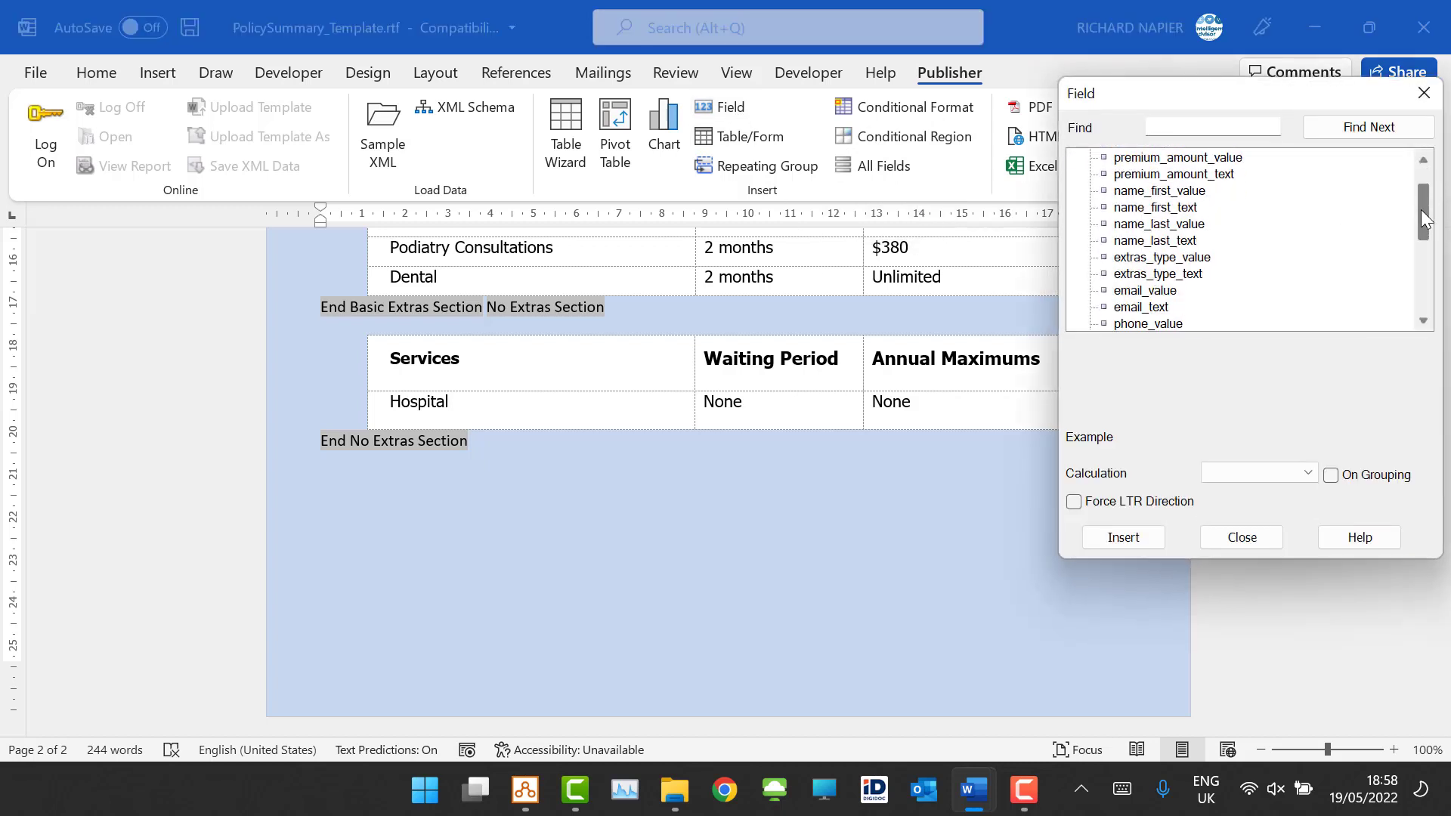
left_click_drag(1419, 218, 1418, 297)
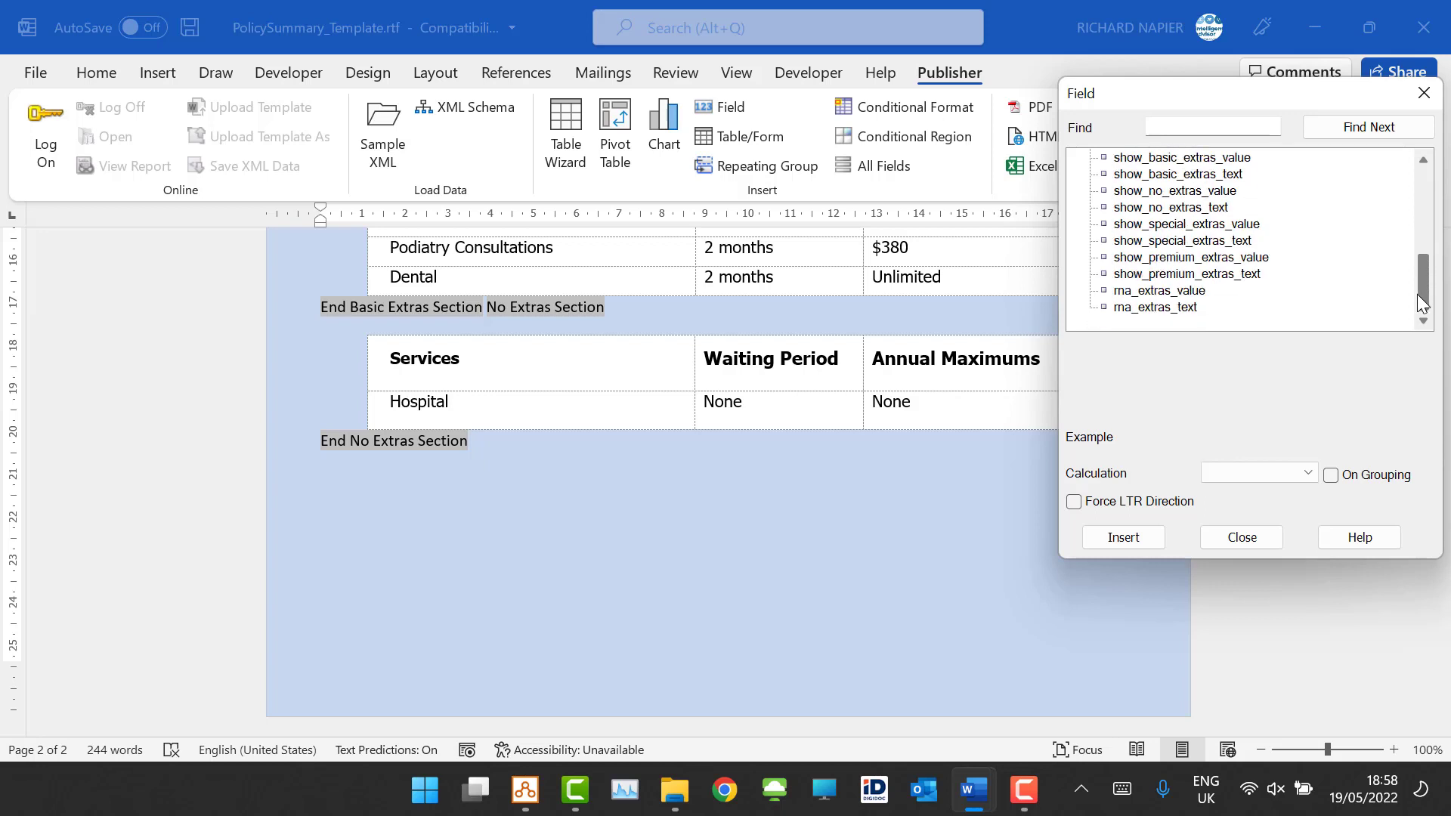
left_click(1145, 291)
left_click(1152, 306)
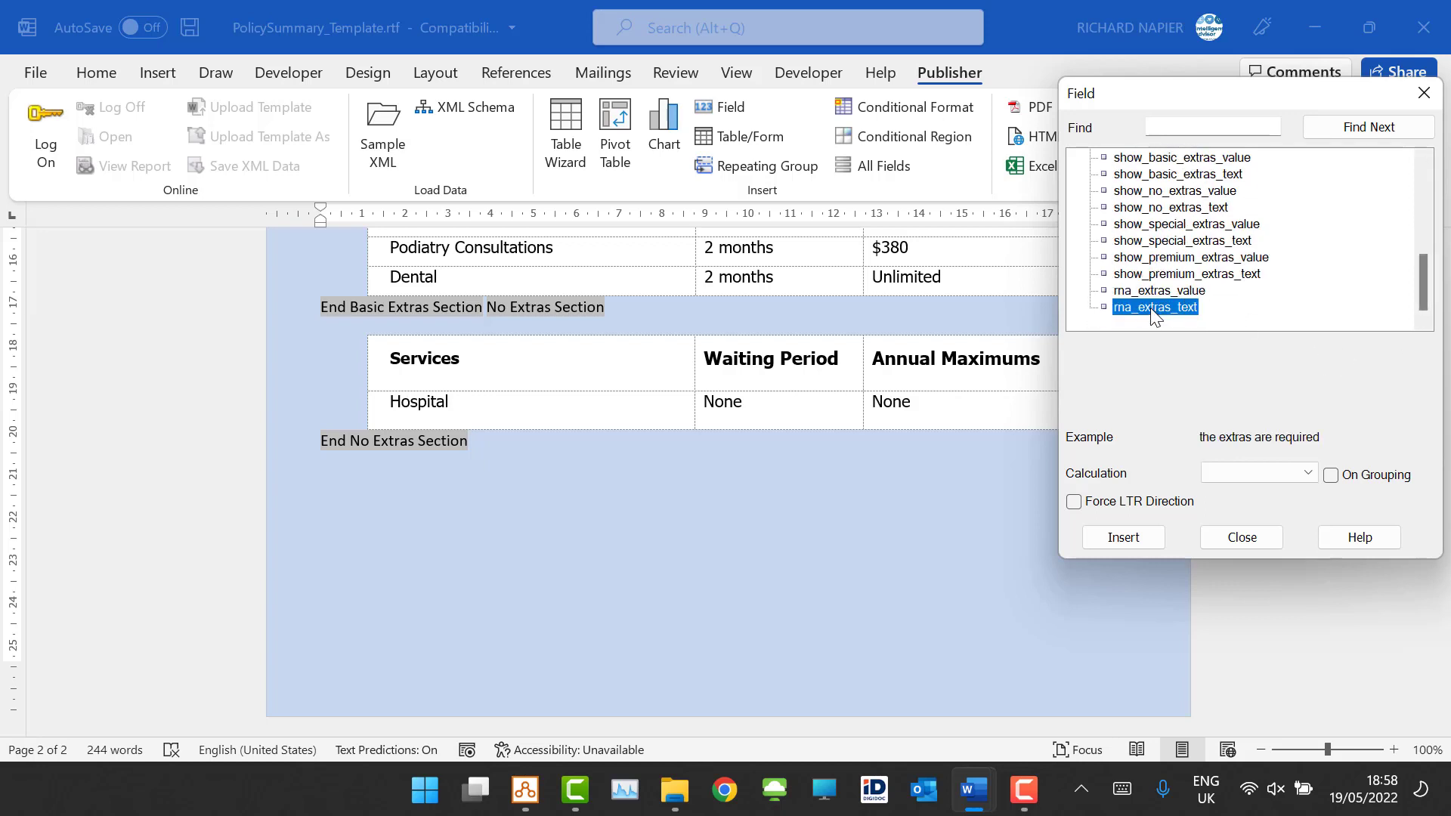
left_click_drag(549, 501, 521, 475)
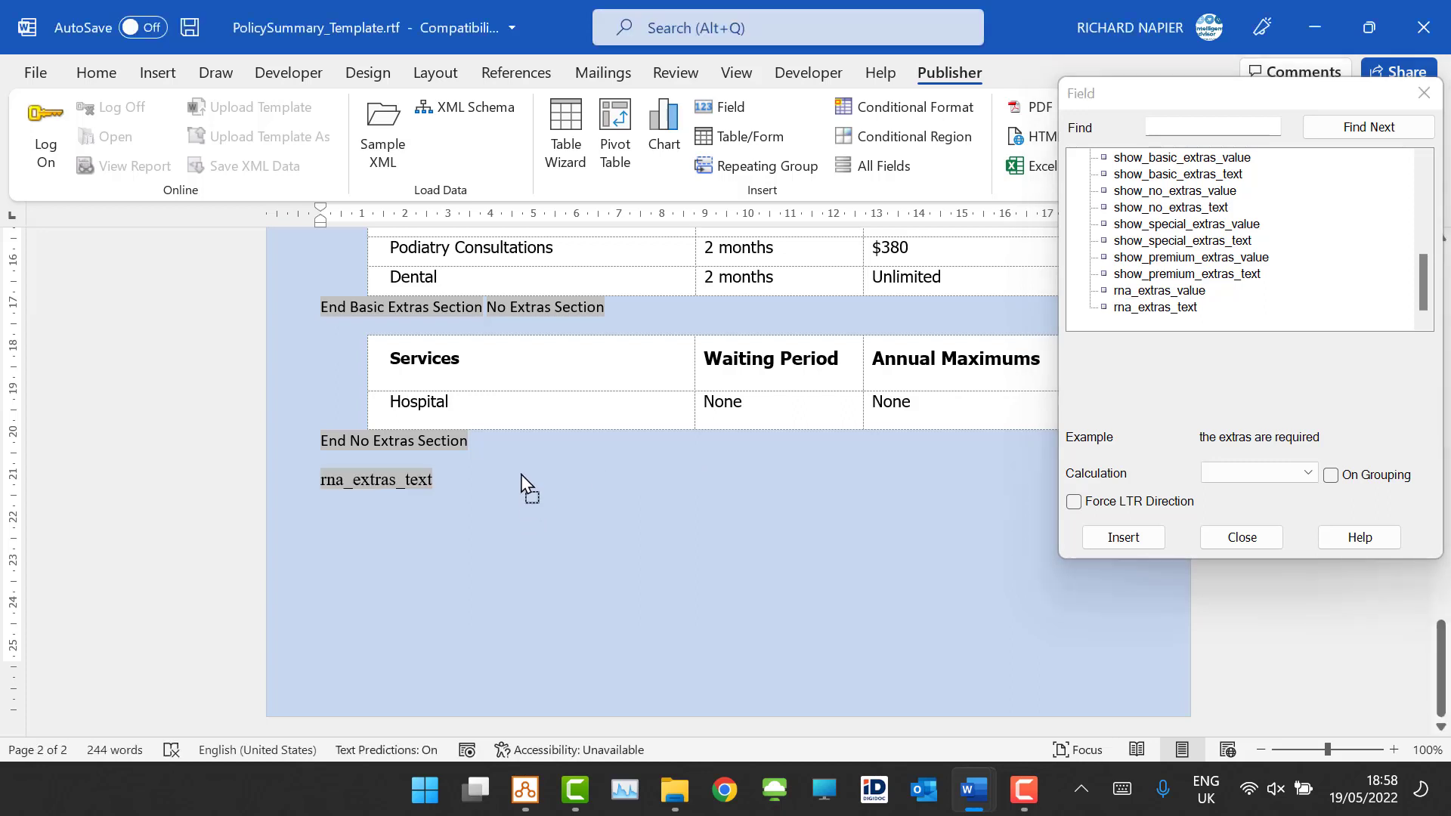
left_click_drag(1174, 292, 460, 517)
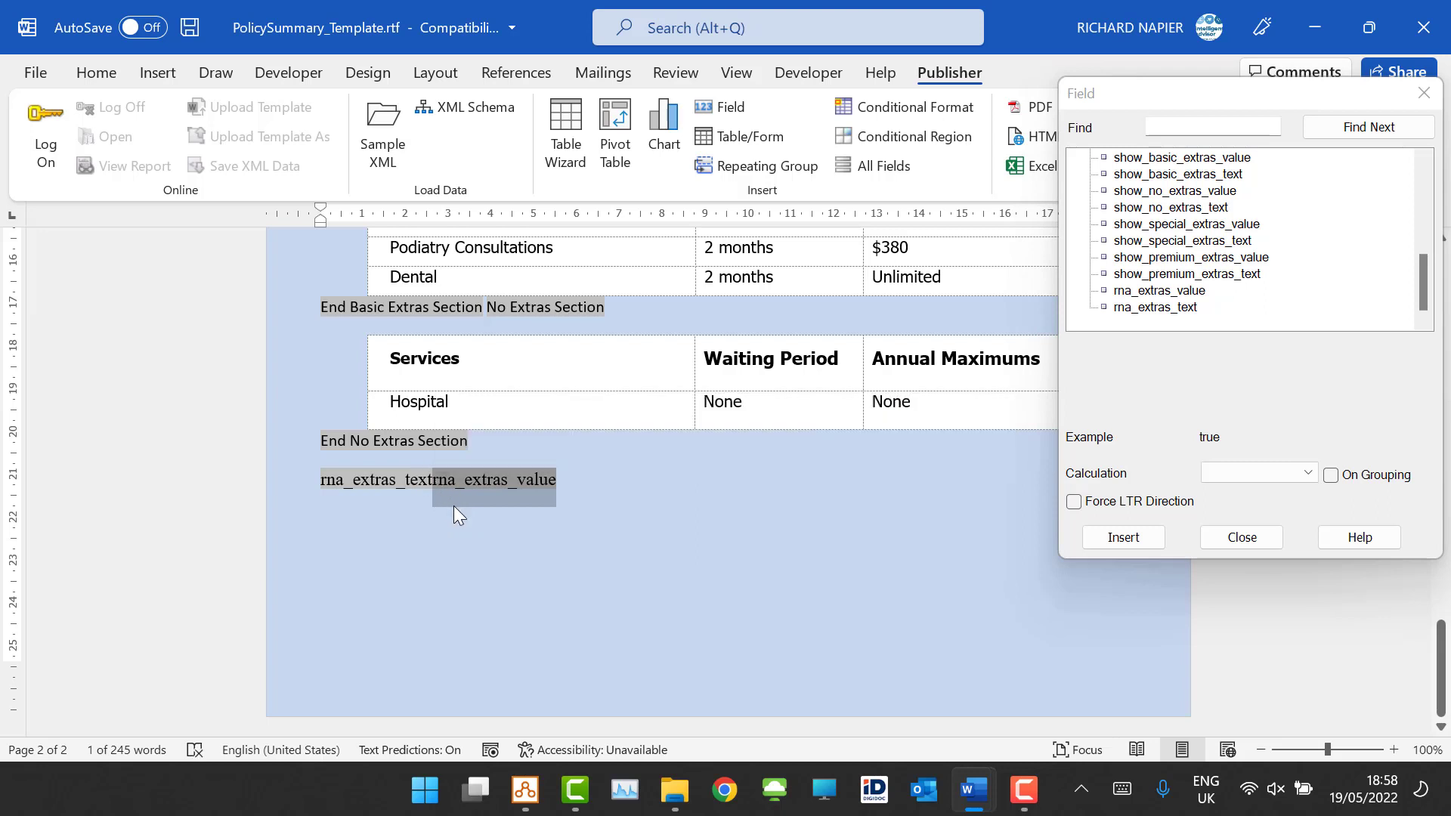
Step: Put the two fields on separate lines, annotated "(this is the text)" and "(this is the value)", and close the field list
left_click(453, 506)
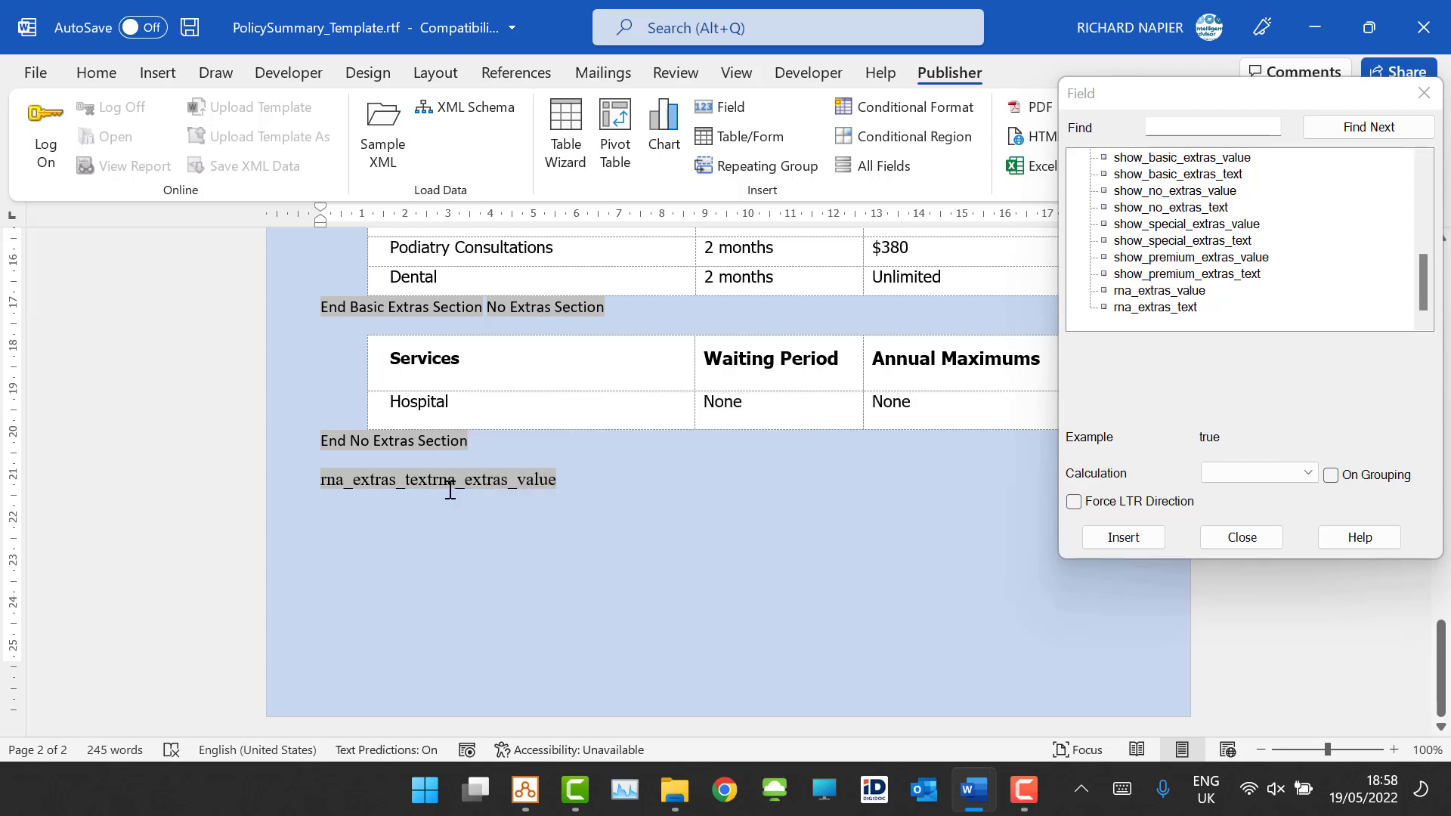
key("Return")
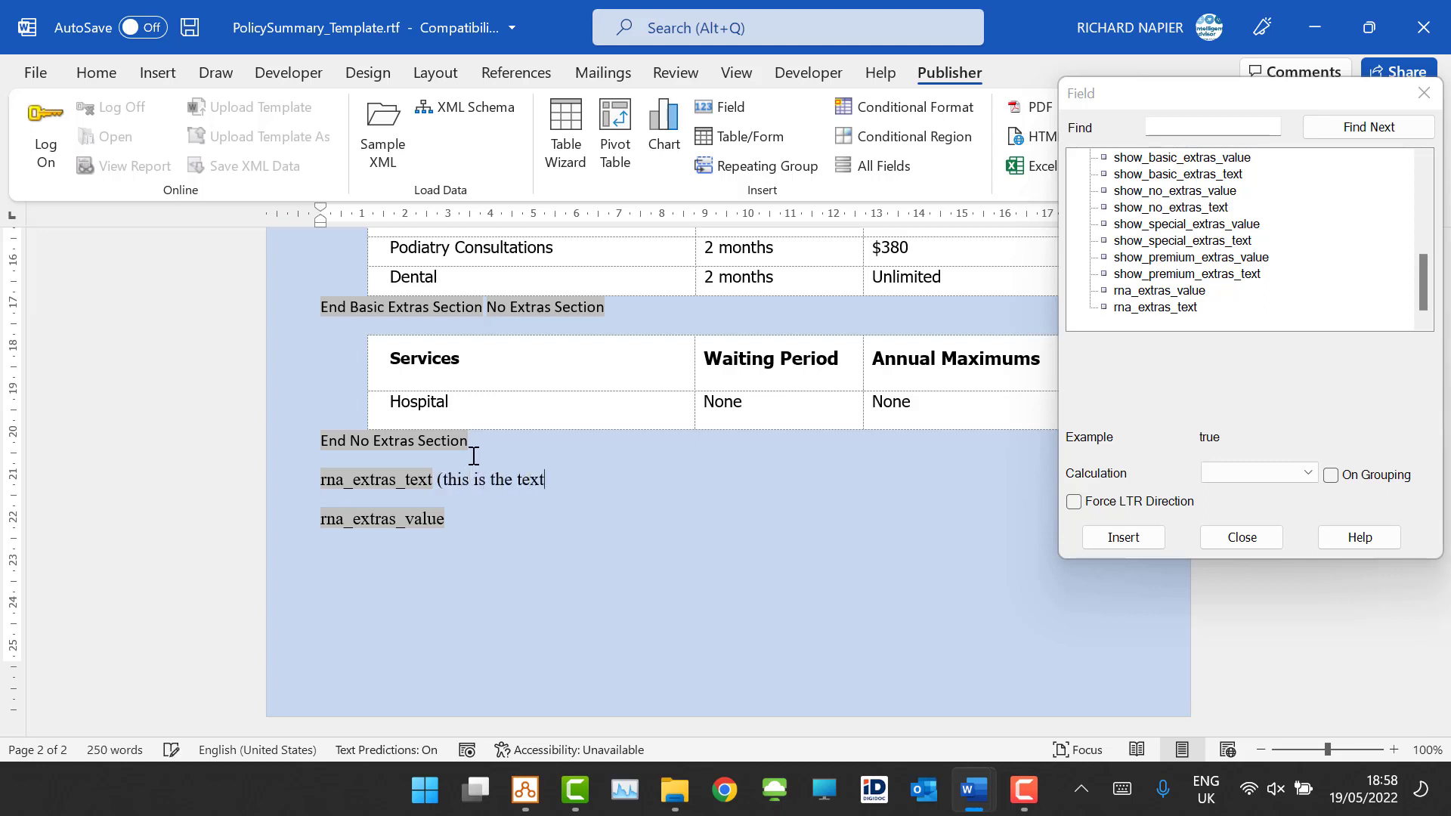
left_click(479, 517)
type("(this is the value")
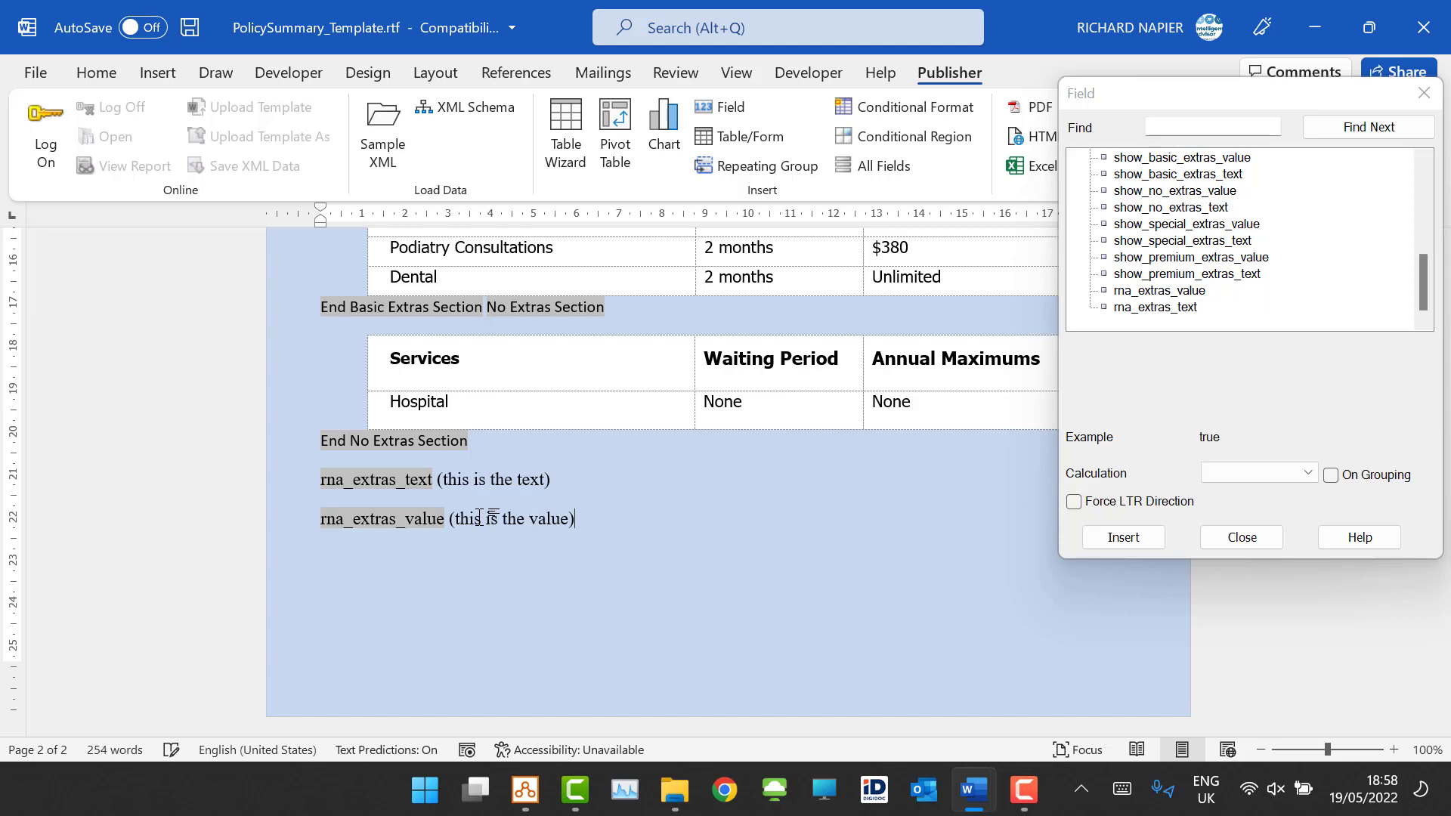
left_click(1252, 537)
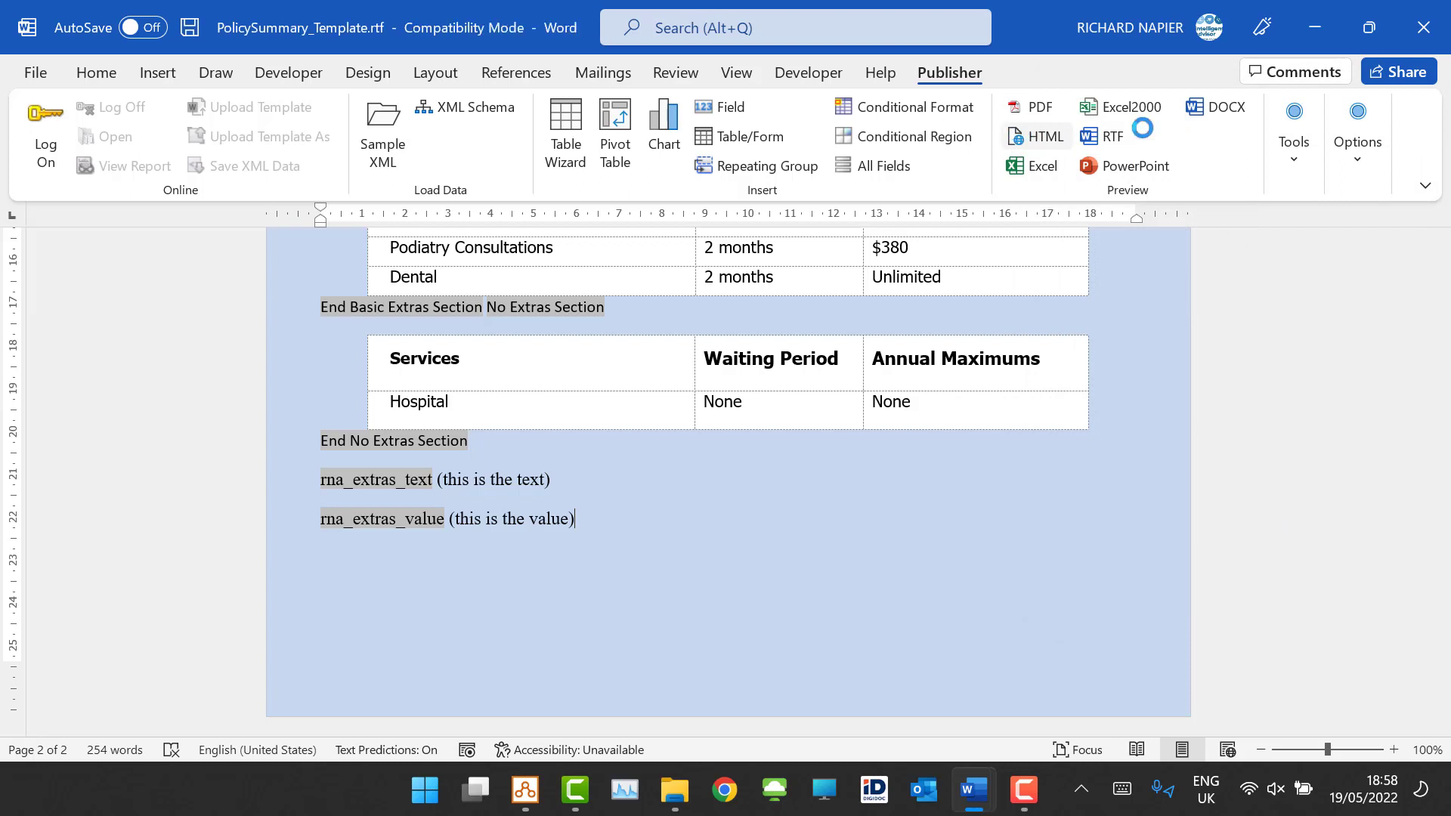
Step: Close the template, and in the debugger interview, get past the welcome screen and choose My family as who the insurance is for
left_click(1423, 30)
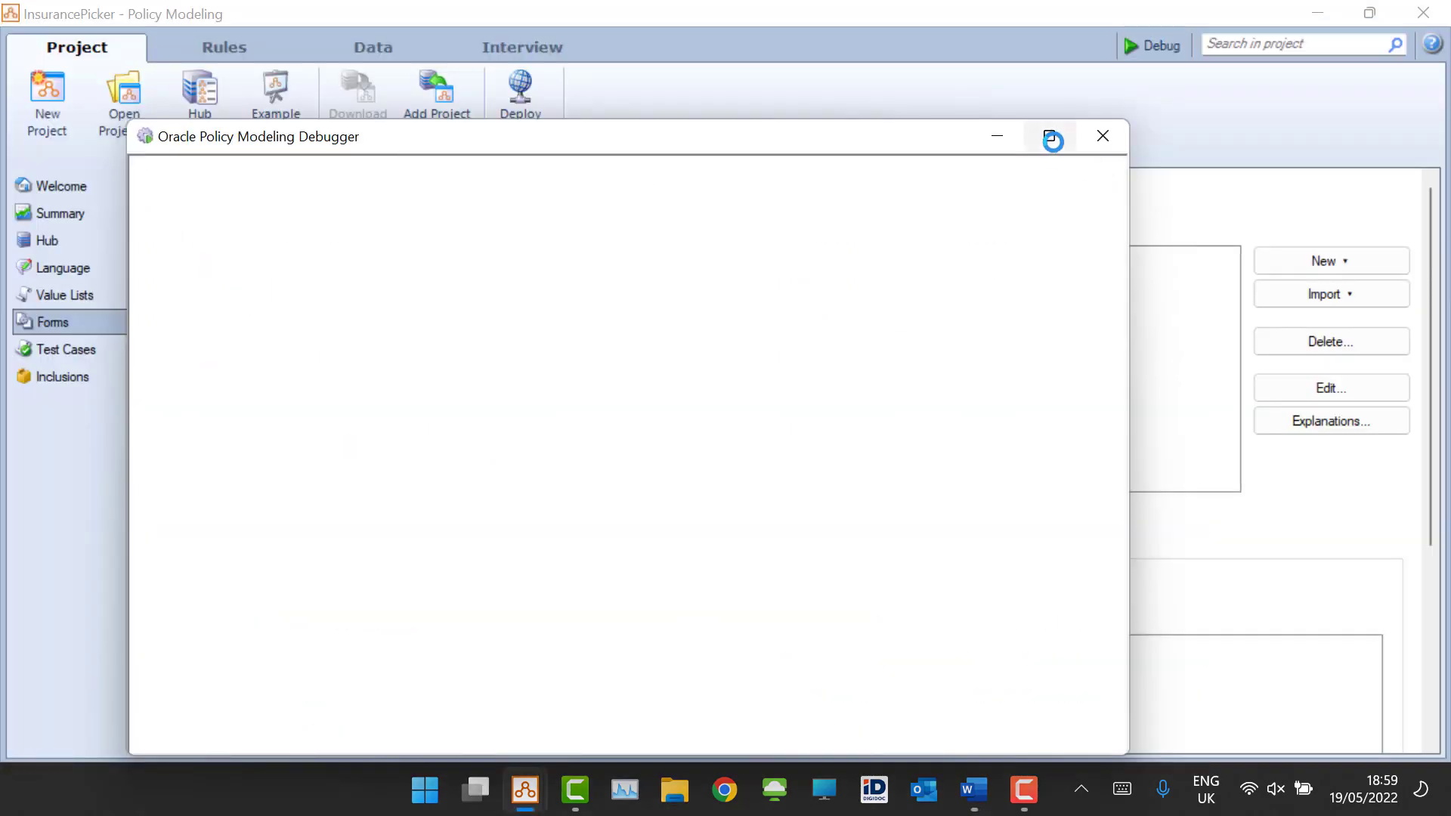
left_click(1052, 140)
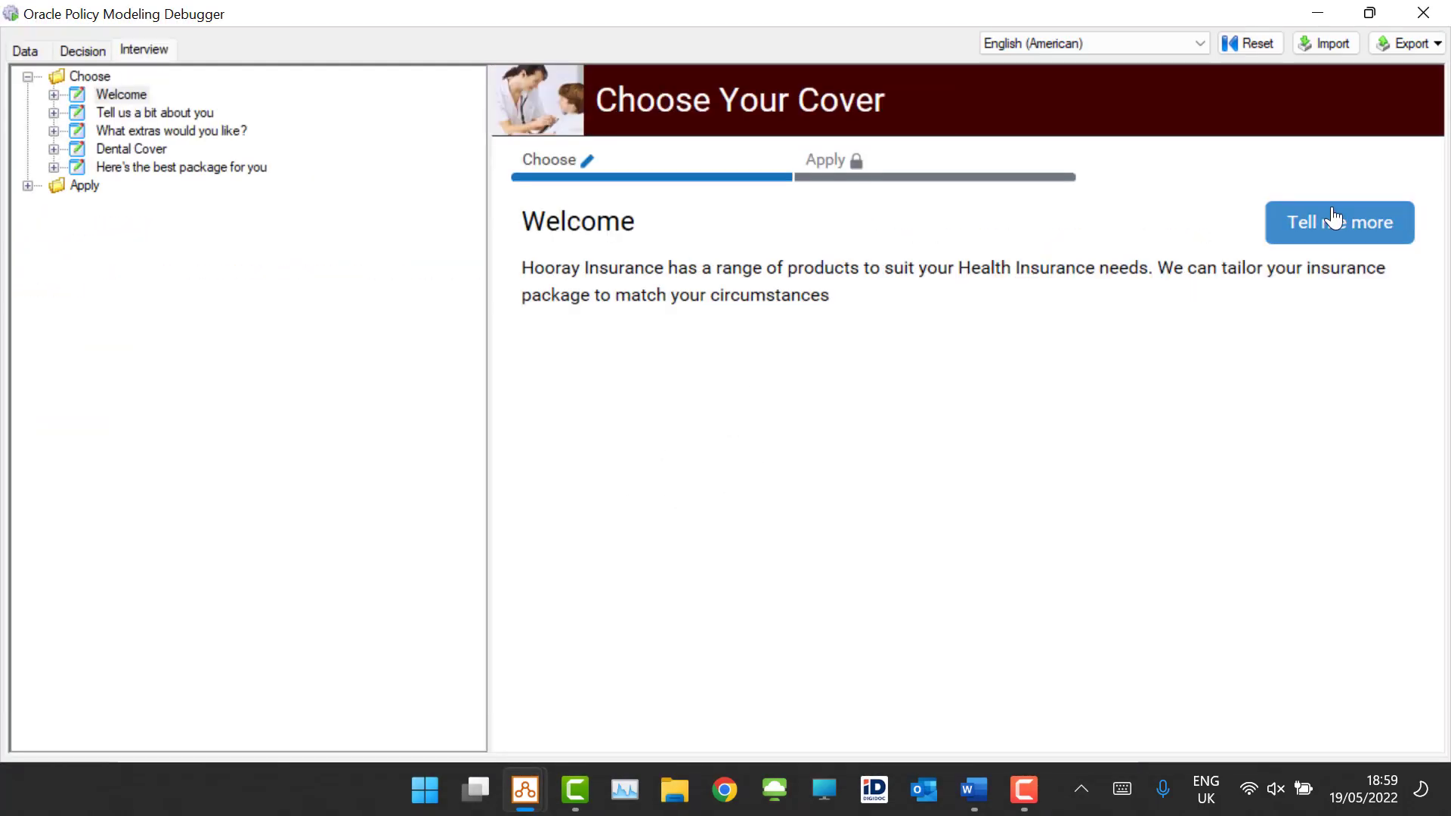
left_click(1333, 219)
left_click(1056, 397)
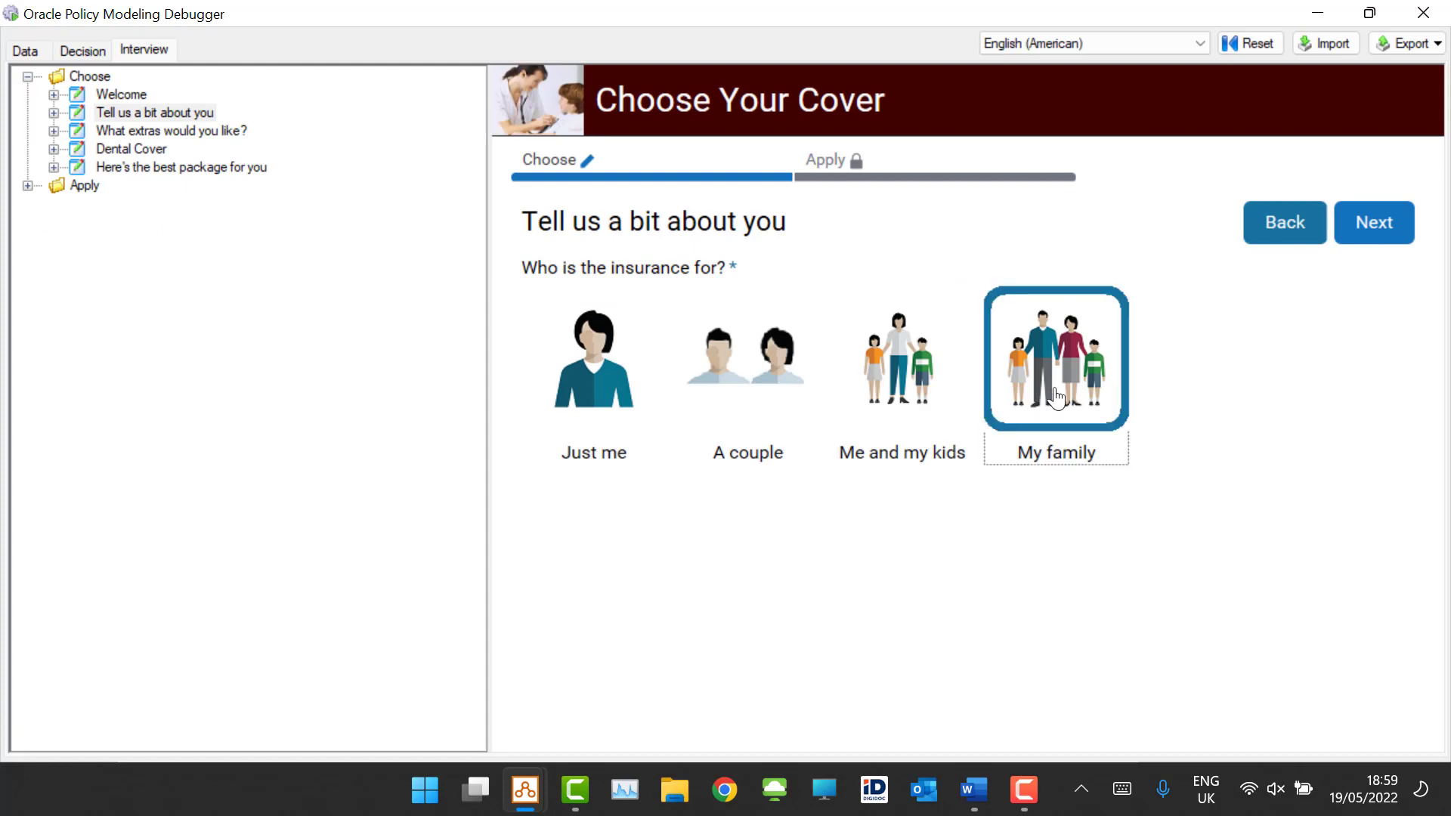
left_click(1359, 227)
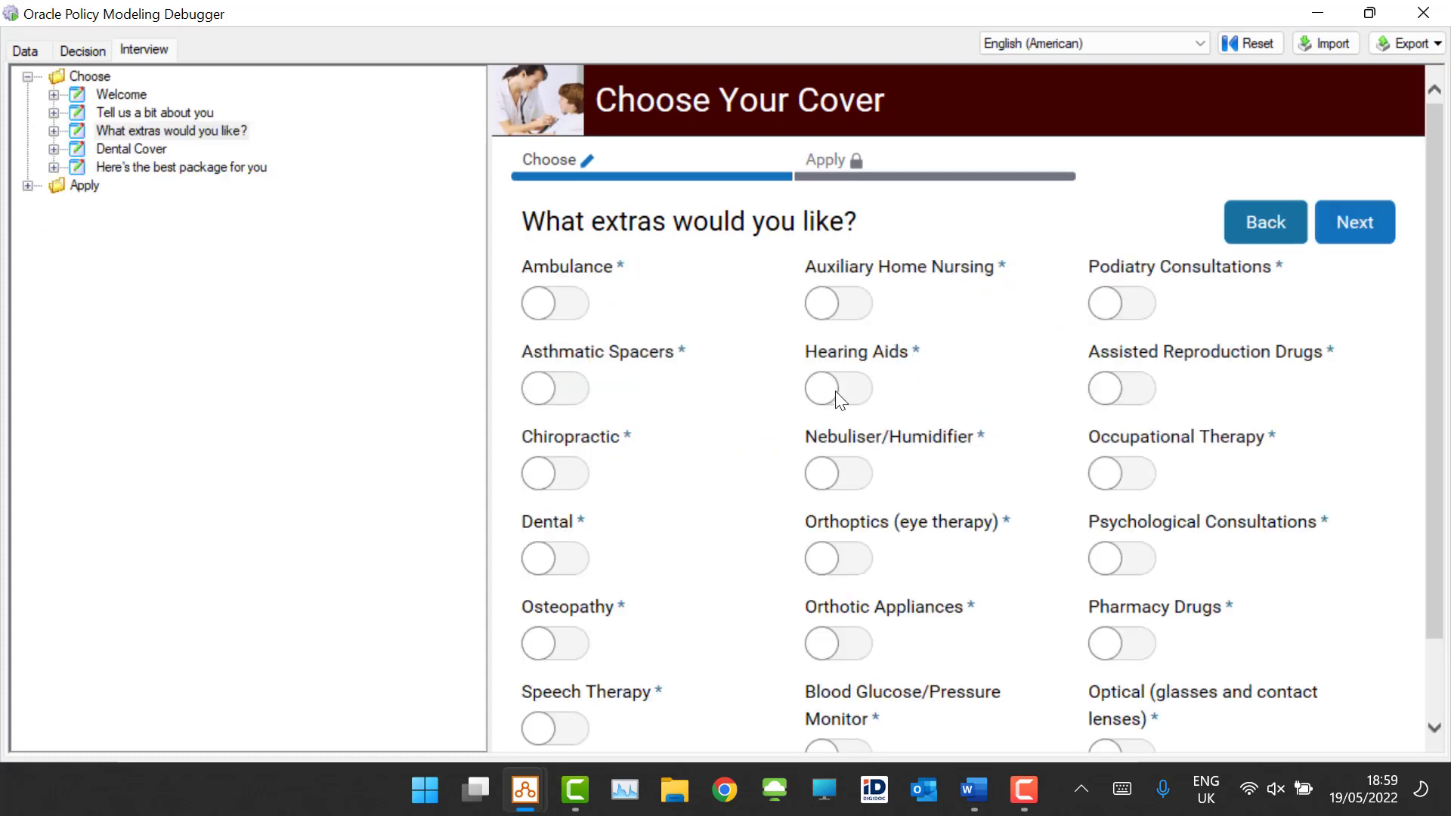
Step: Switch on the Hearing Aids and Occupational Therapy extras and continue to the next screen
left_click(837, 399)
left_click(826, 408)
left_click(1127, 475)
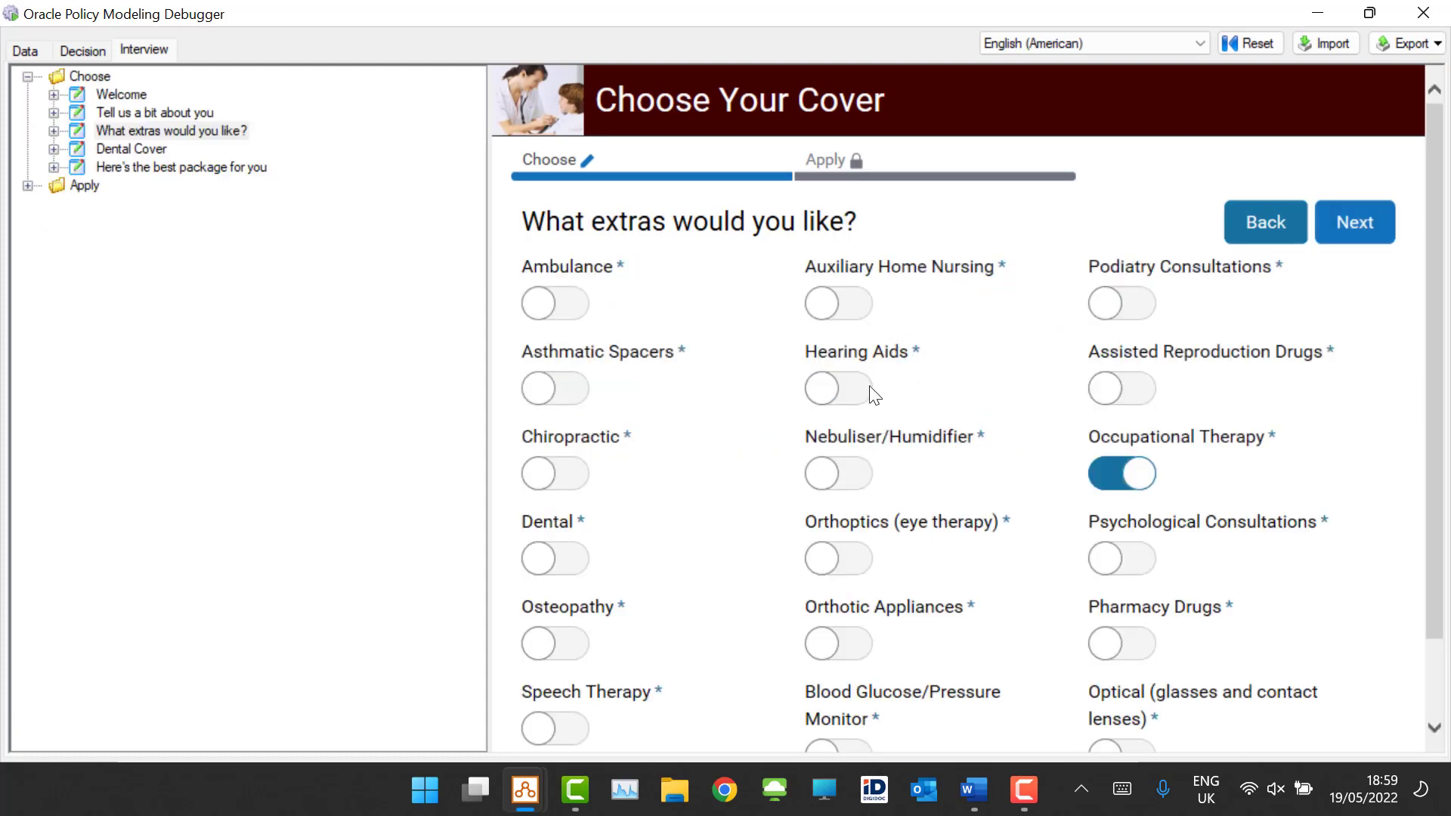
left_click(862, 390)
left_click(1360, 223)
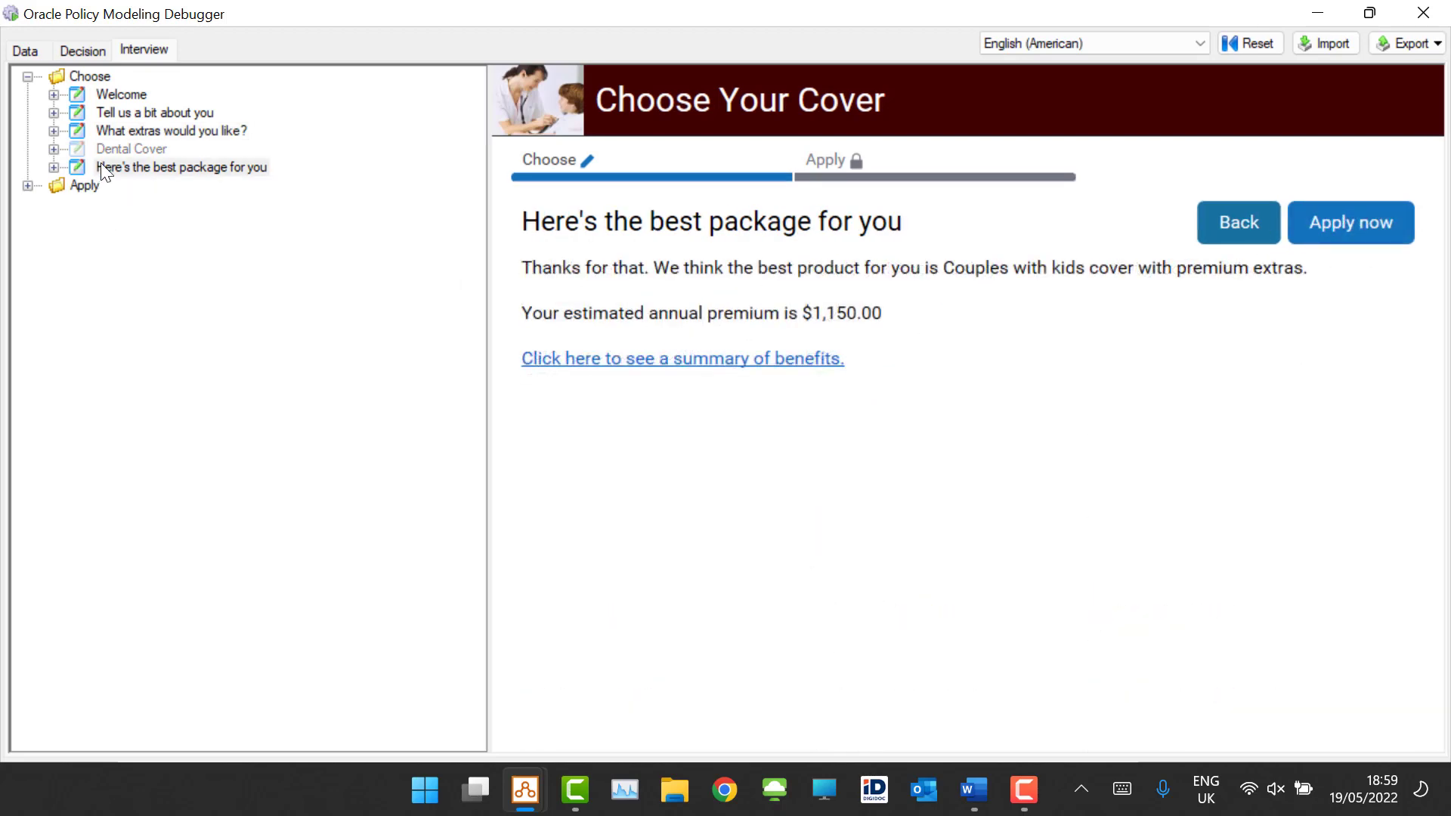
Step: Jump to the Dental Cover screen, answer Yes to both questions, and continue
double_click(120, 151)
left_click(563, 313)
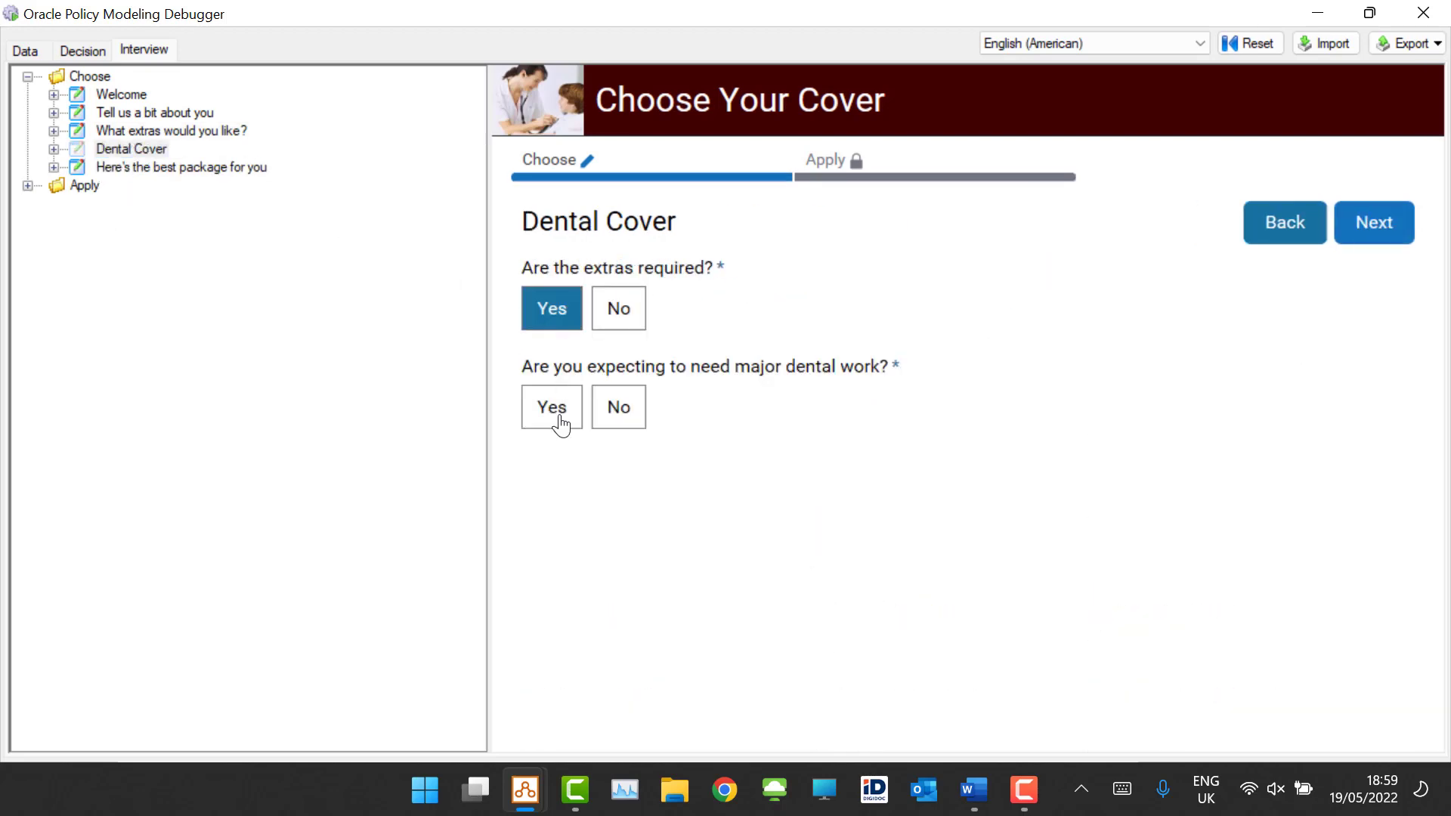
left_click(558, 412)
left_click(1370, 225)
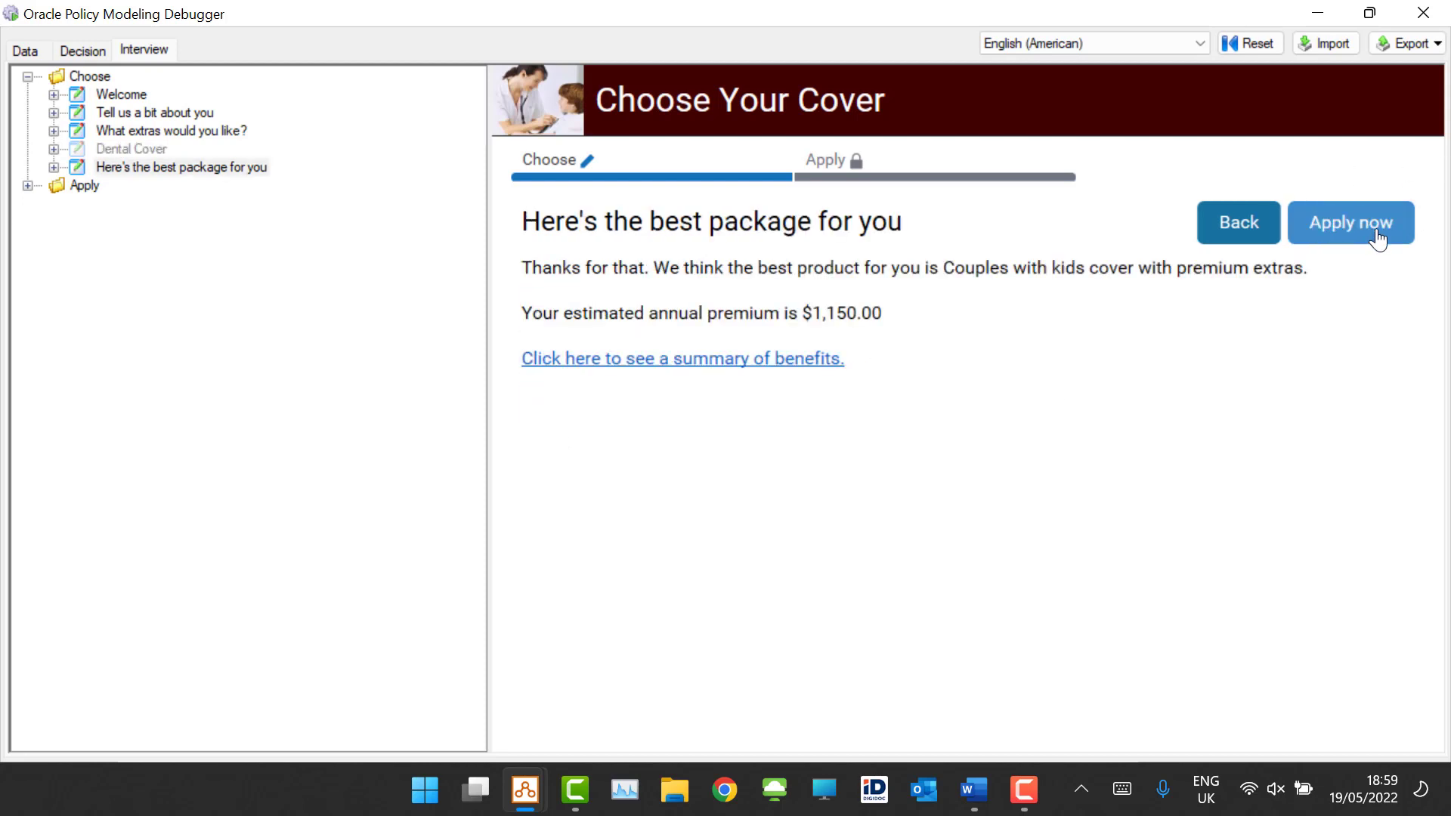
Step: Open the summary of benefits form, check the extras text and value lines at its end, and close it
left_click(730, 360)
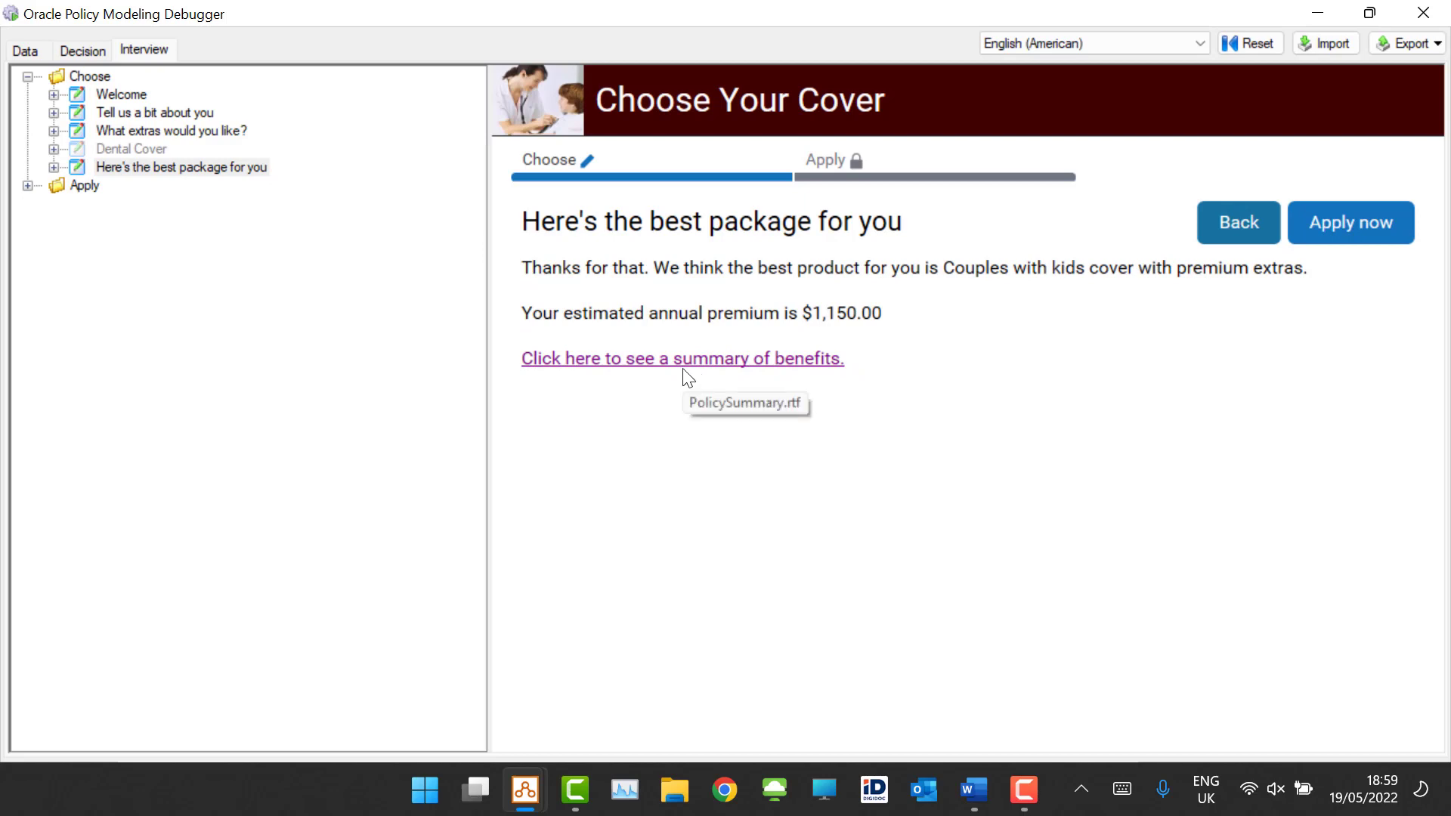
left_click(692, 415)
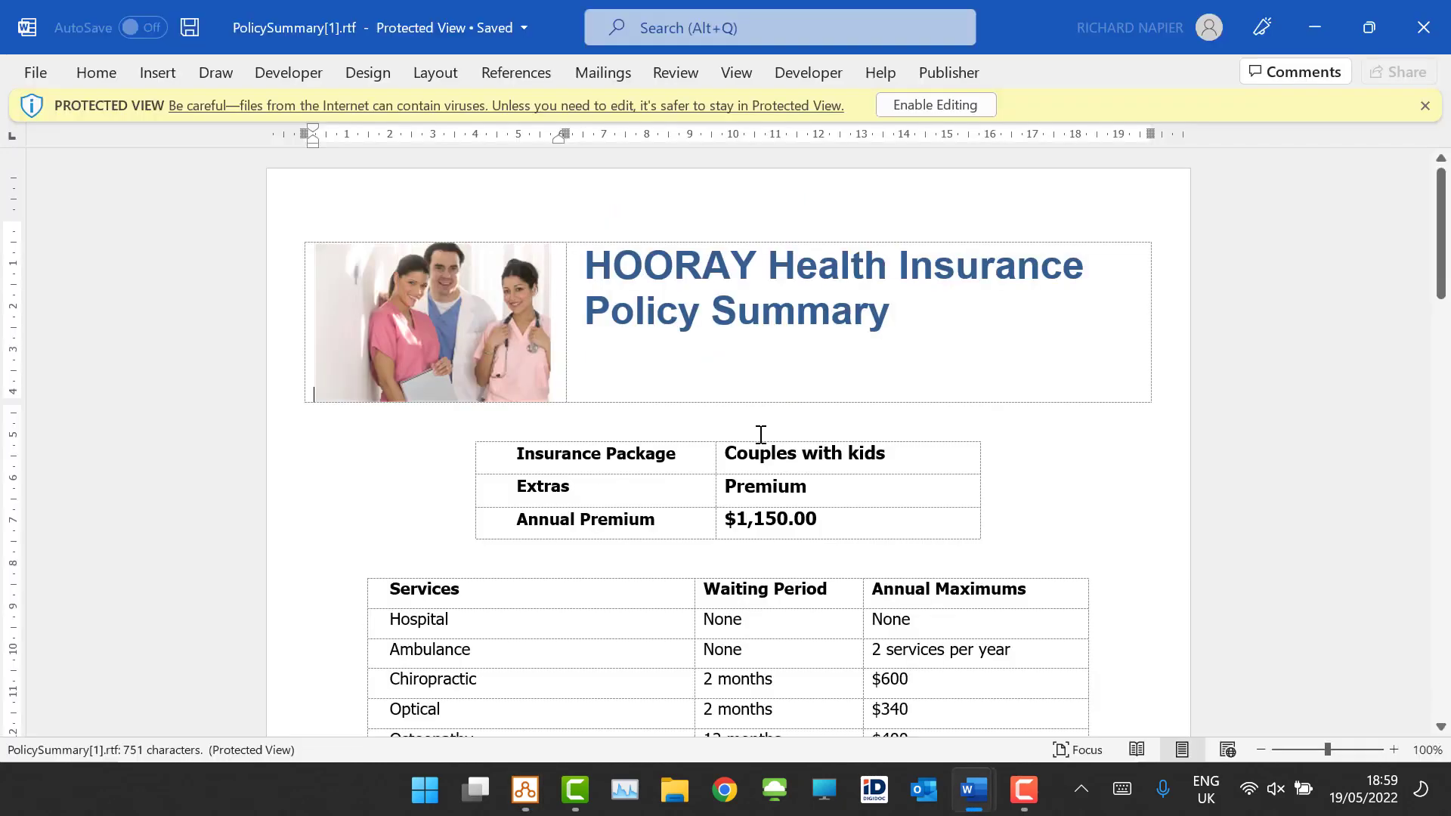
scroll(774, 360, "down", 15)
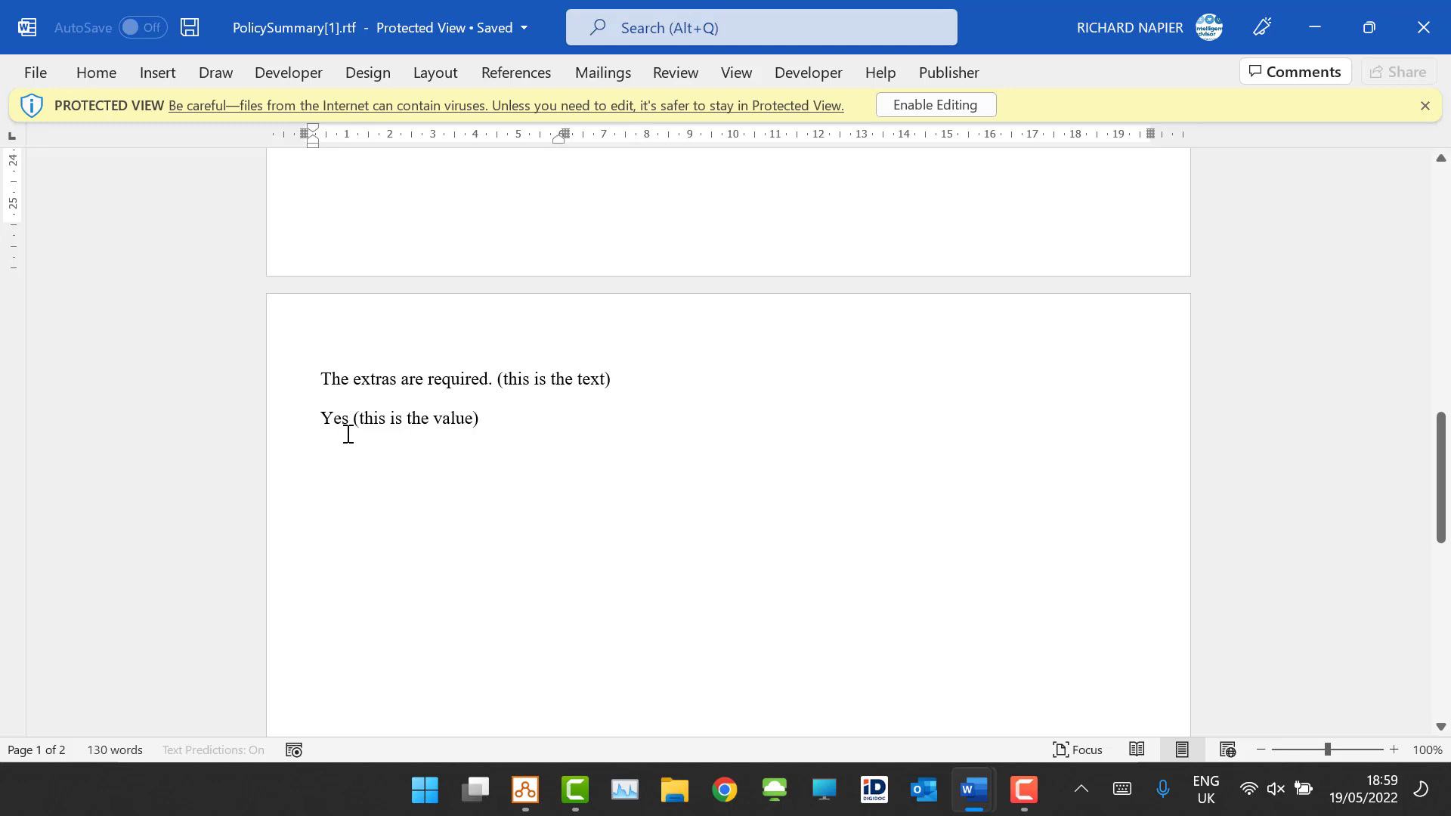
left_click(1426, 28)
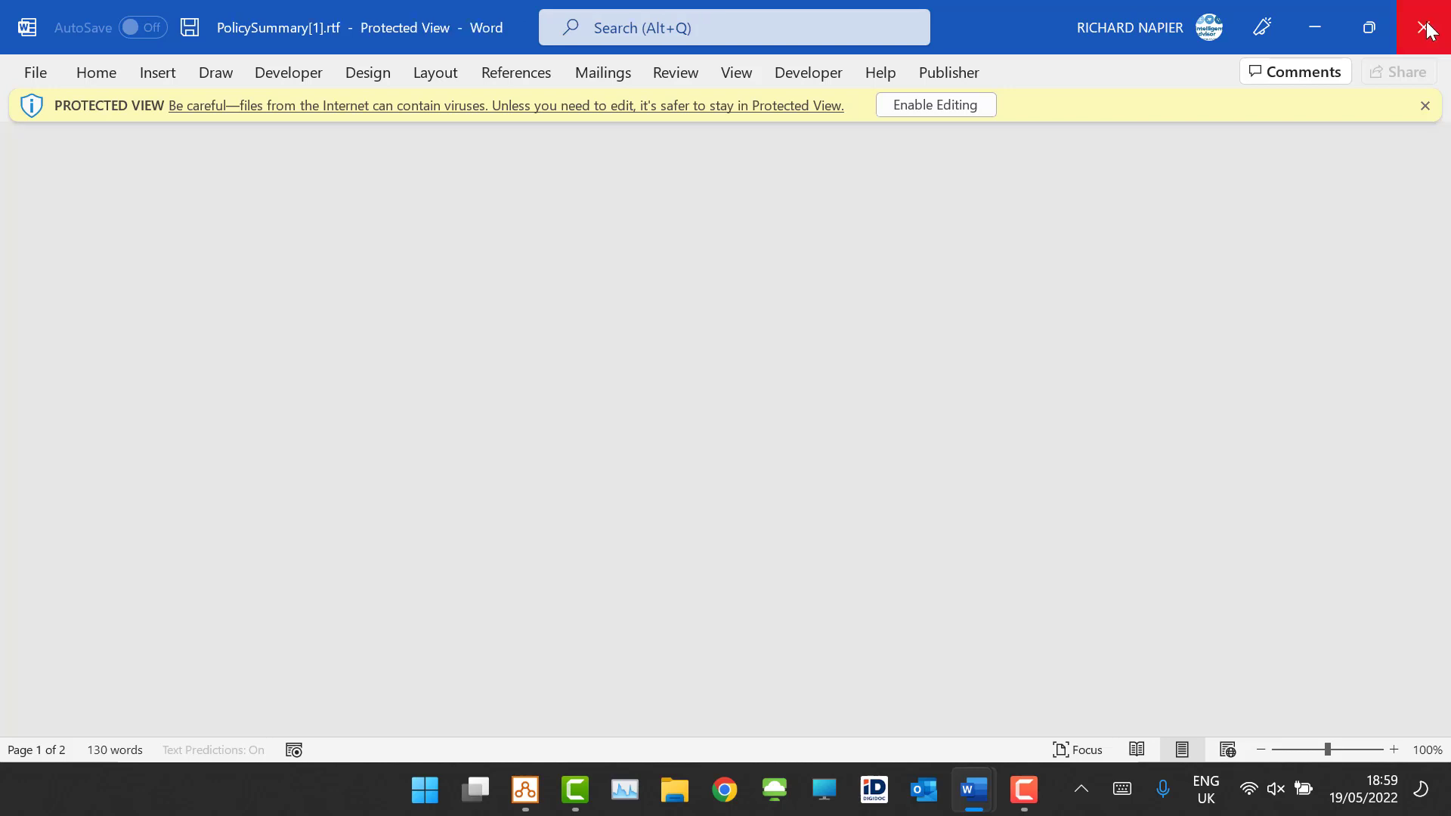
left_click(1428, 28)
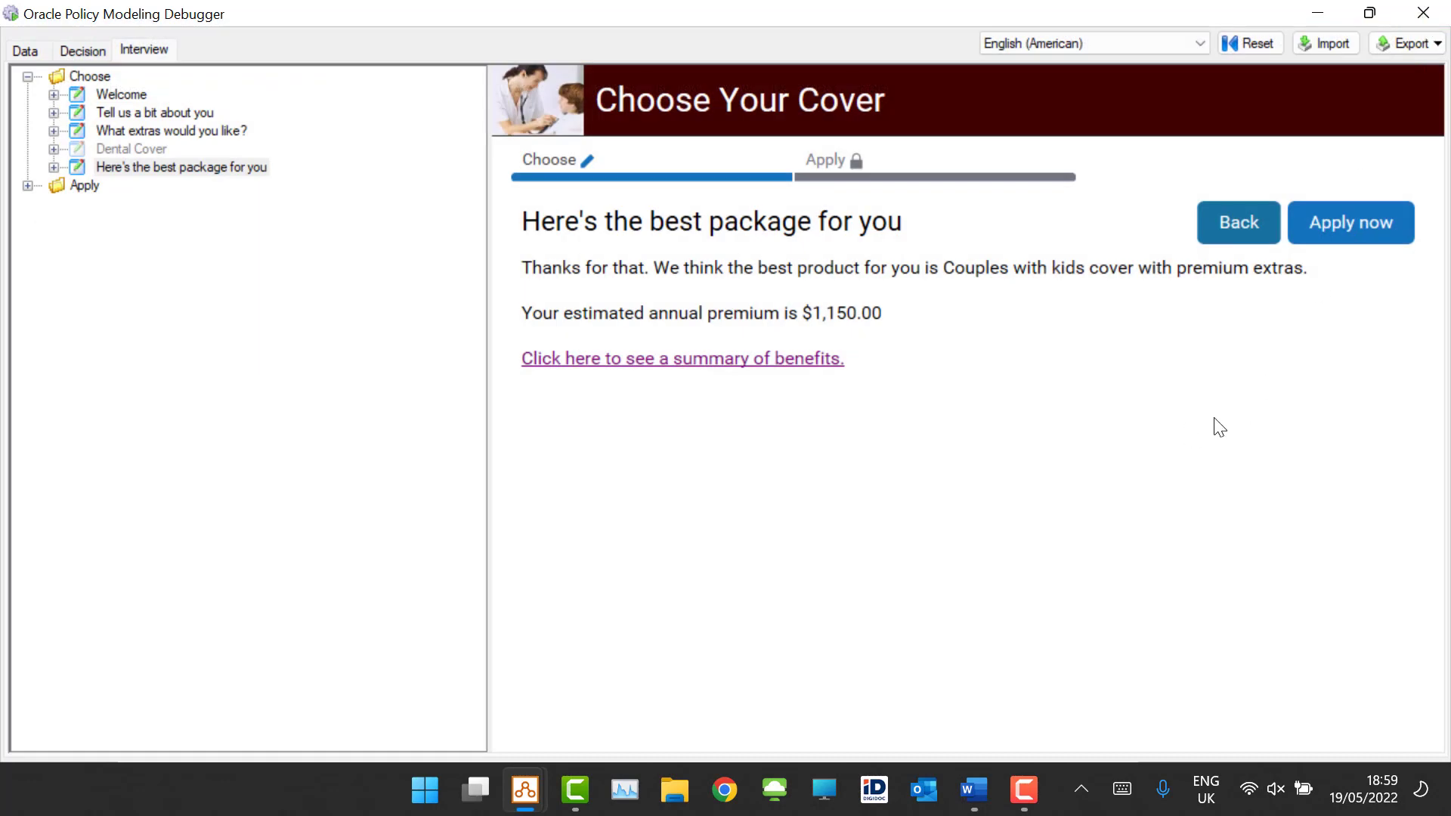
Step: Go back to the extras screen, switch on Dental, and step through Dental Cover to the best package screen
left_click(1231, 219)
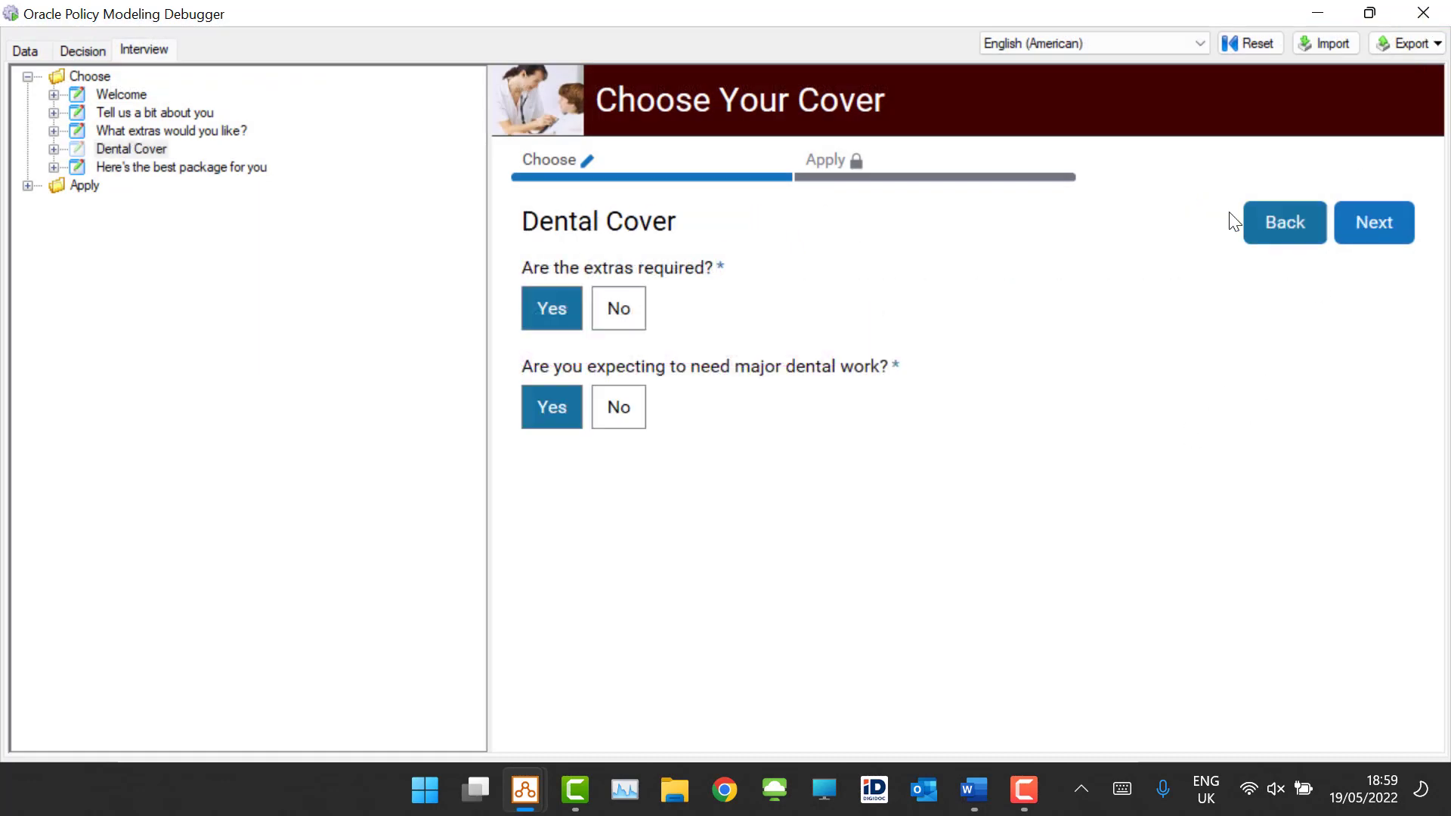
left_click(1280, 229)
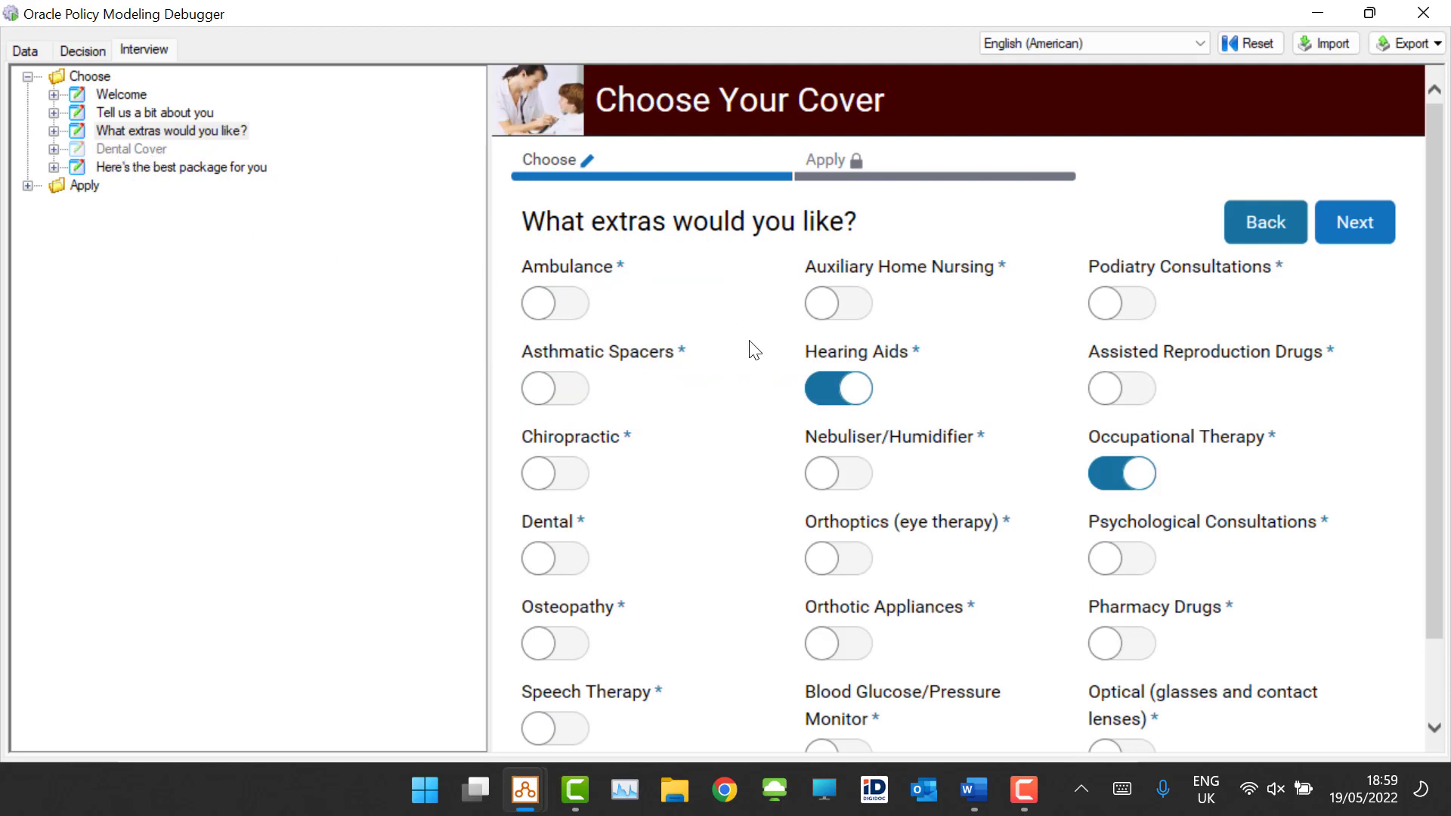
left_click(559, 556)
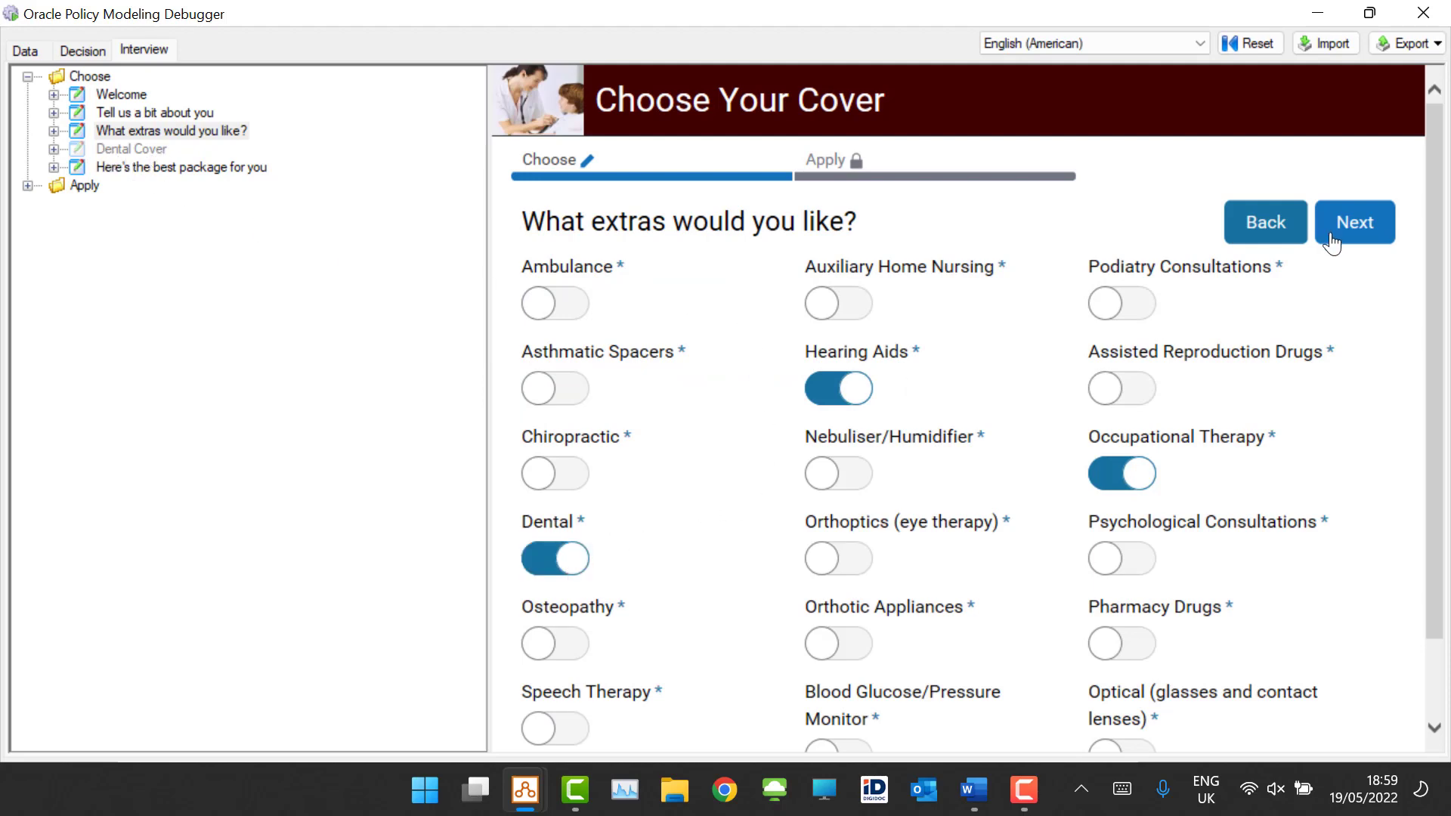
left_click(1354, 221)
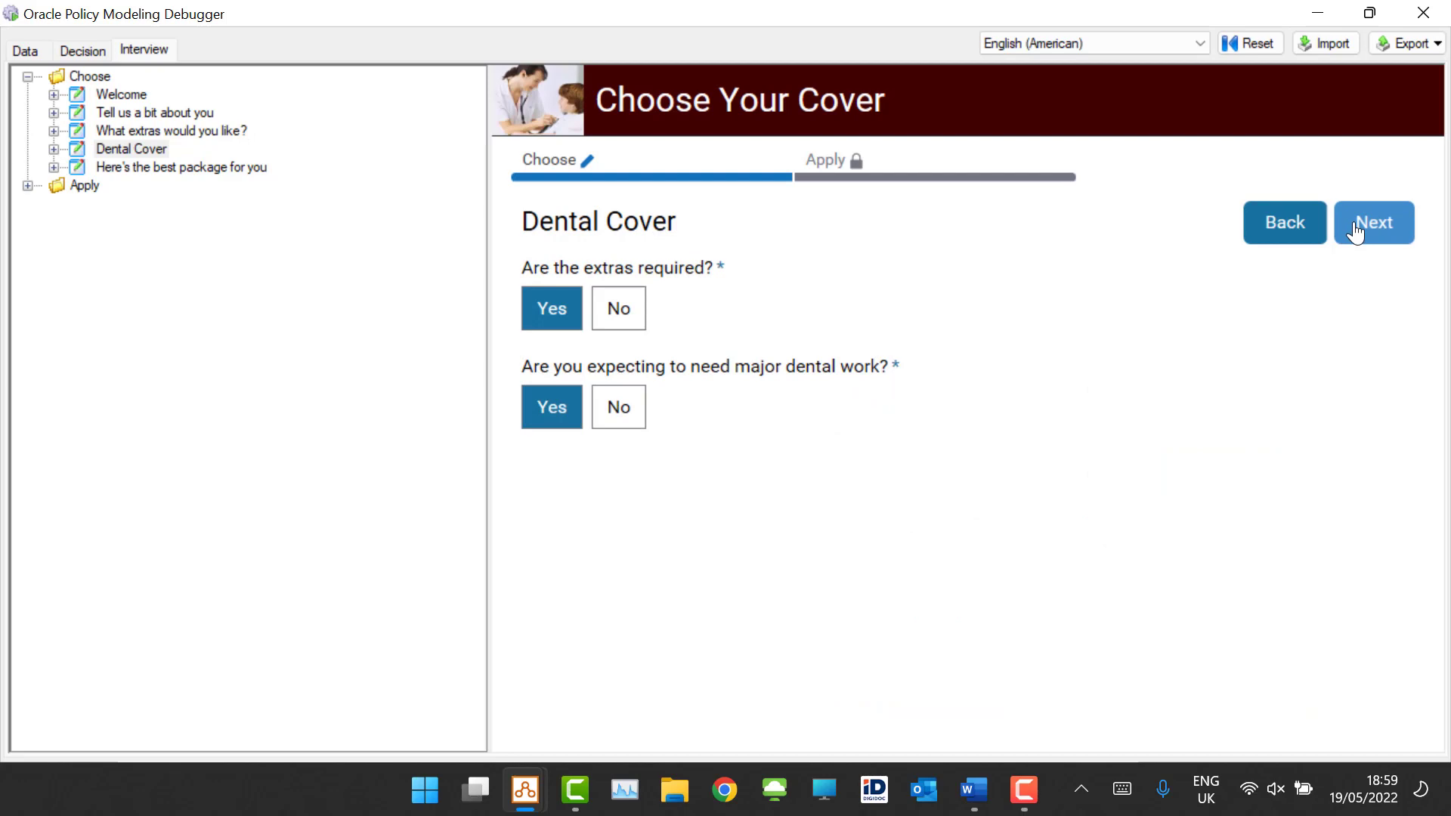
left_click(1285, 221)
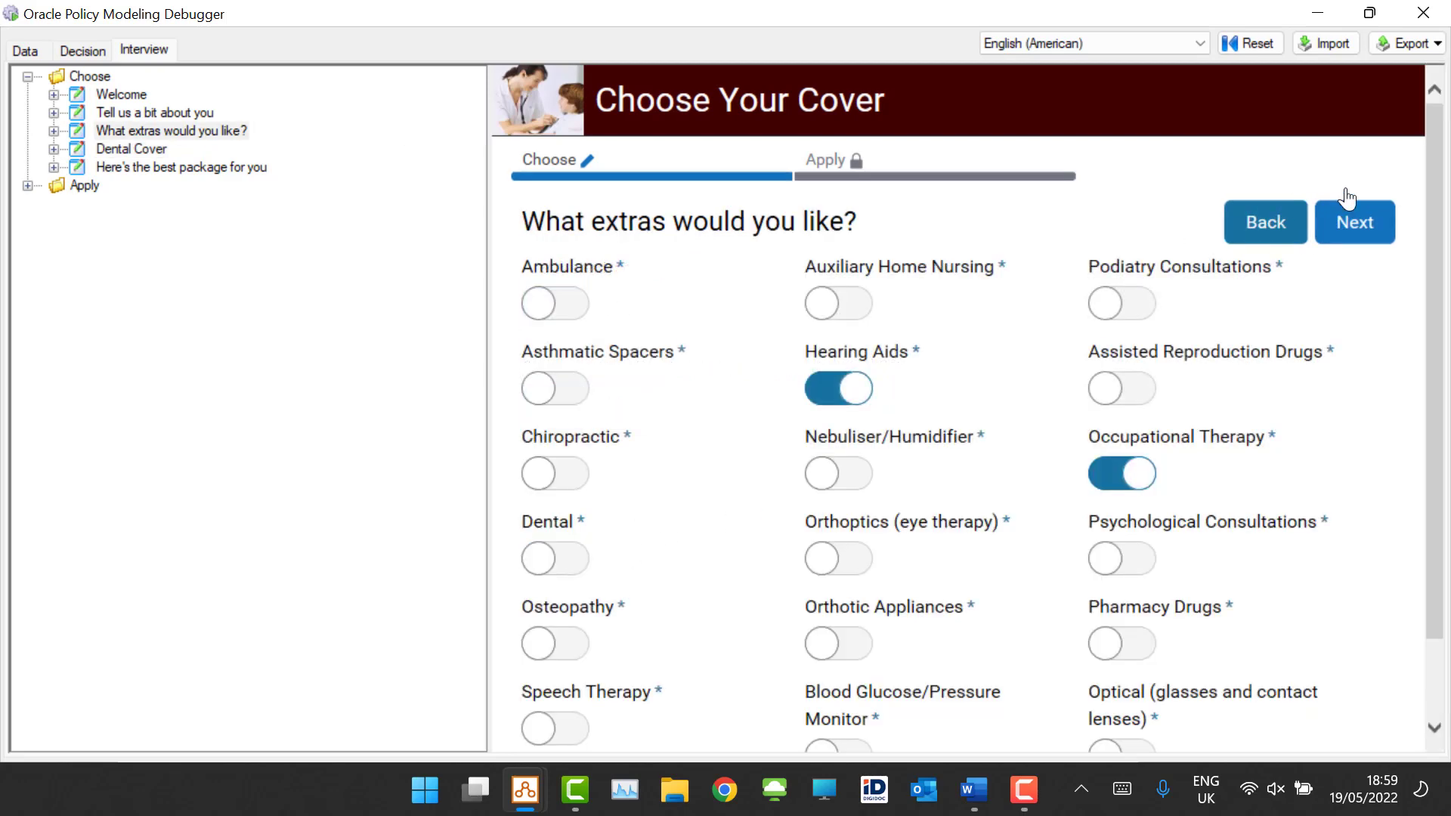
left_click(1354, 225)
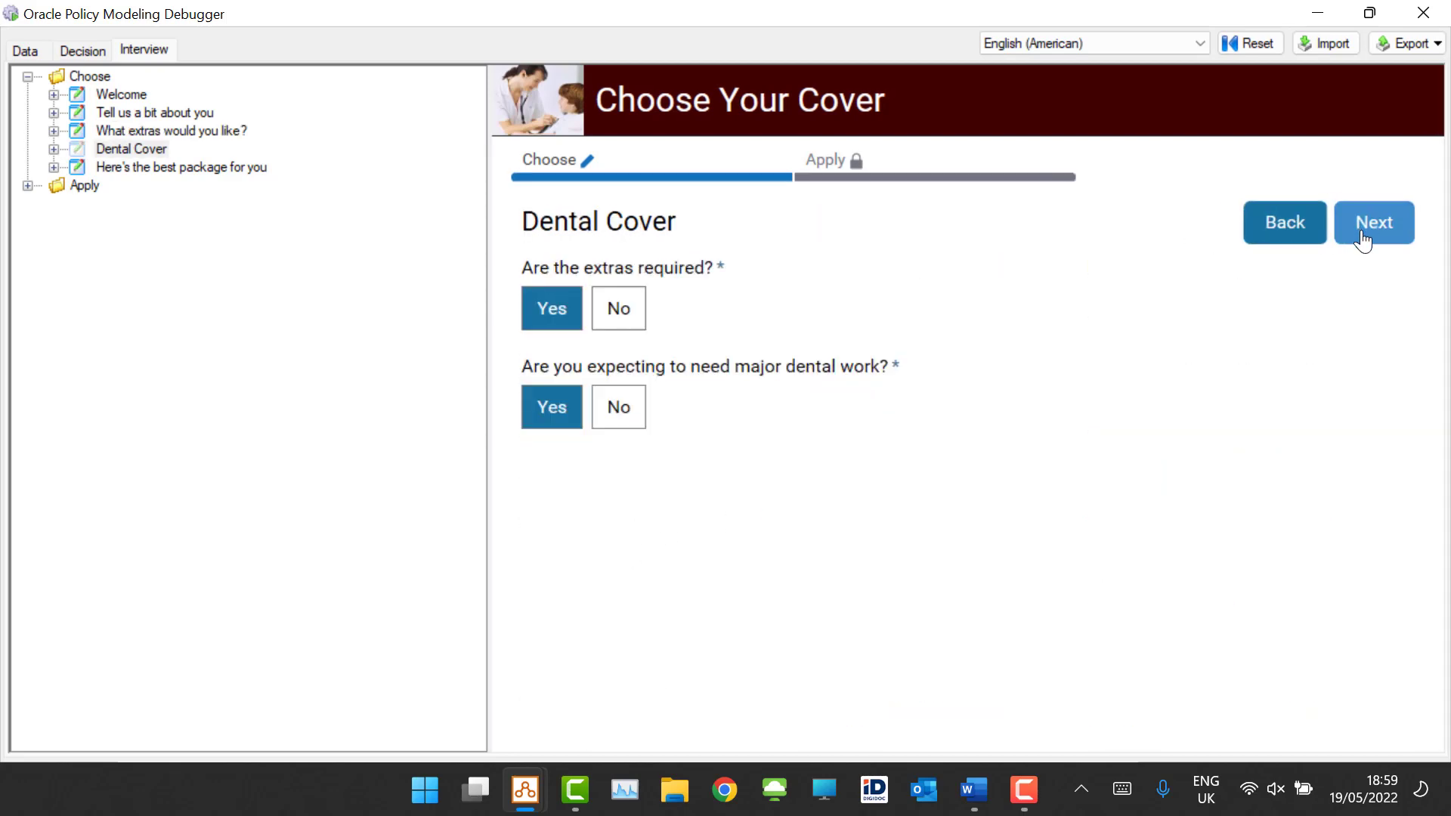
left_click(144, 166)
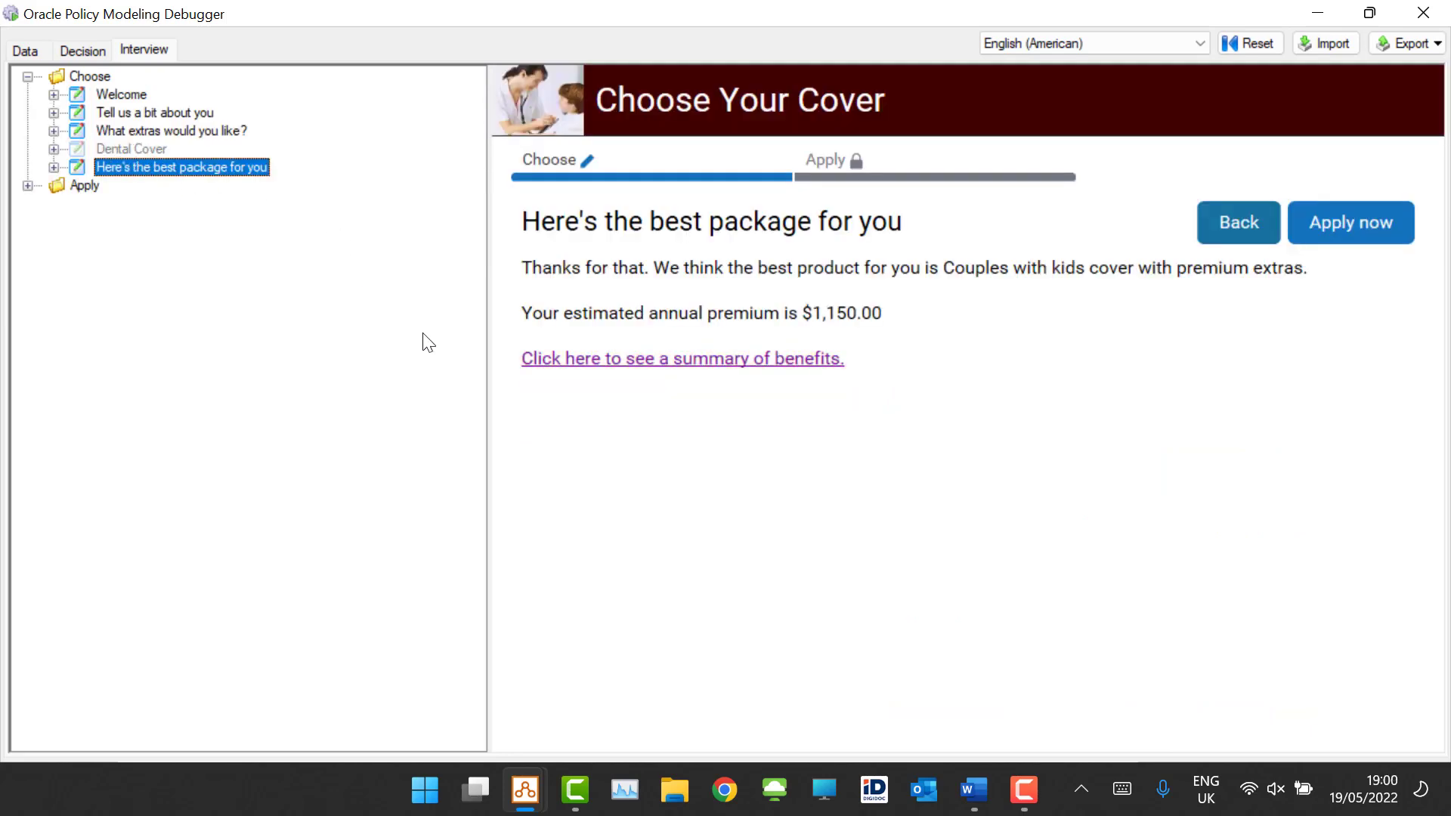
Step: Close the debugger and go to the project's rule documents
left_click(1424, 13)
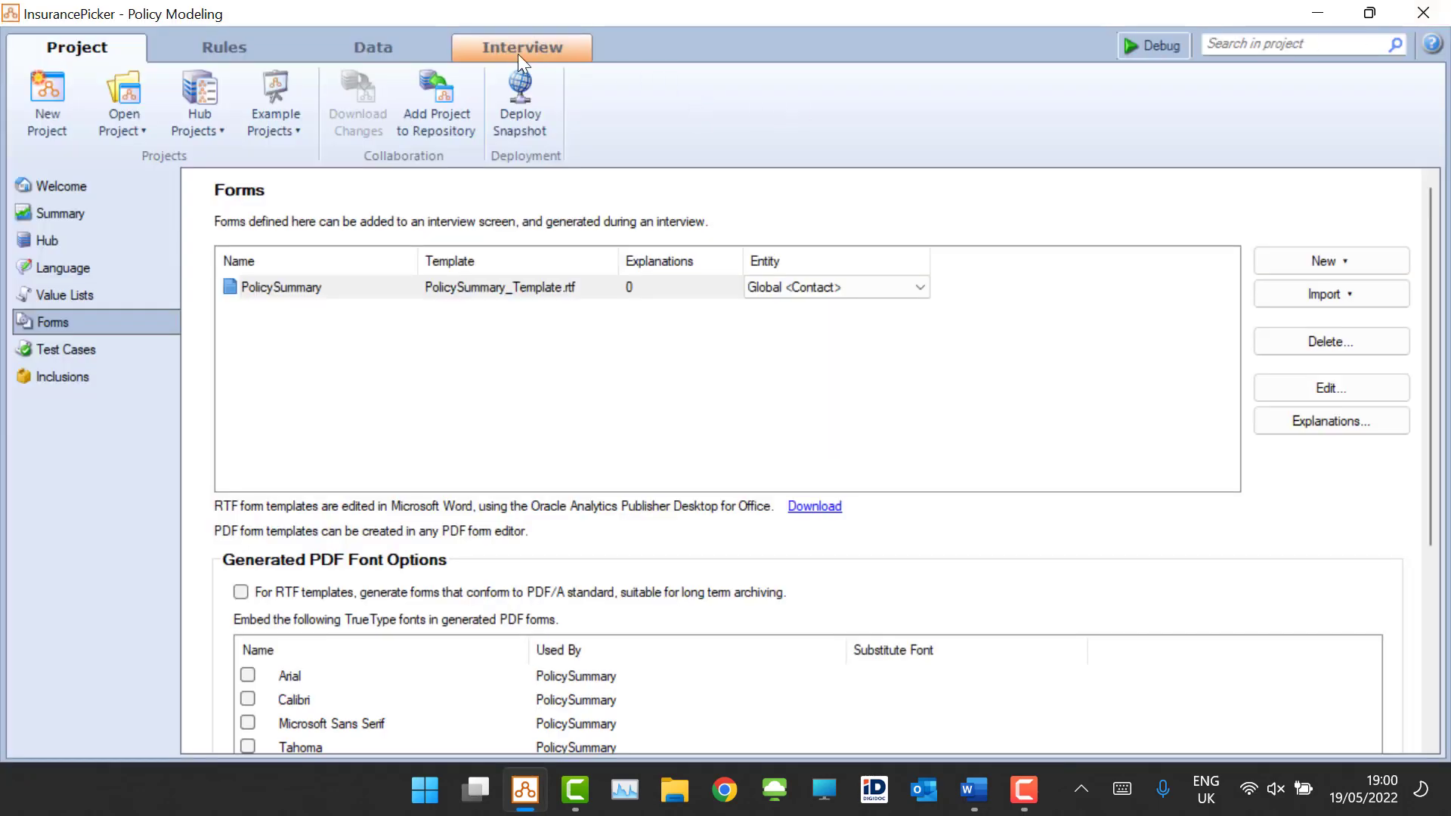
left_click(351, 50)
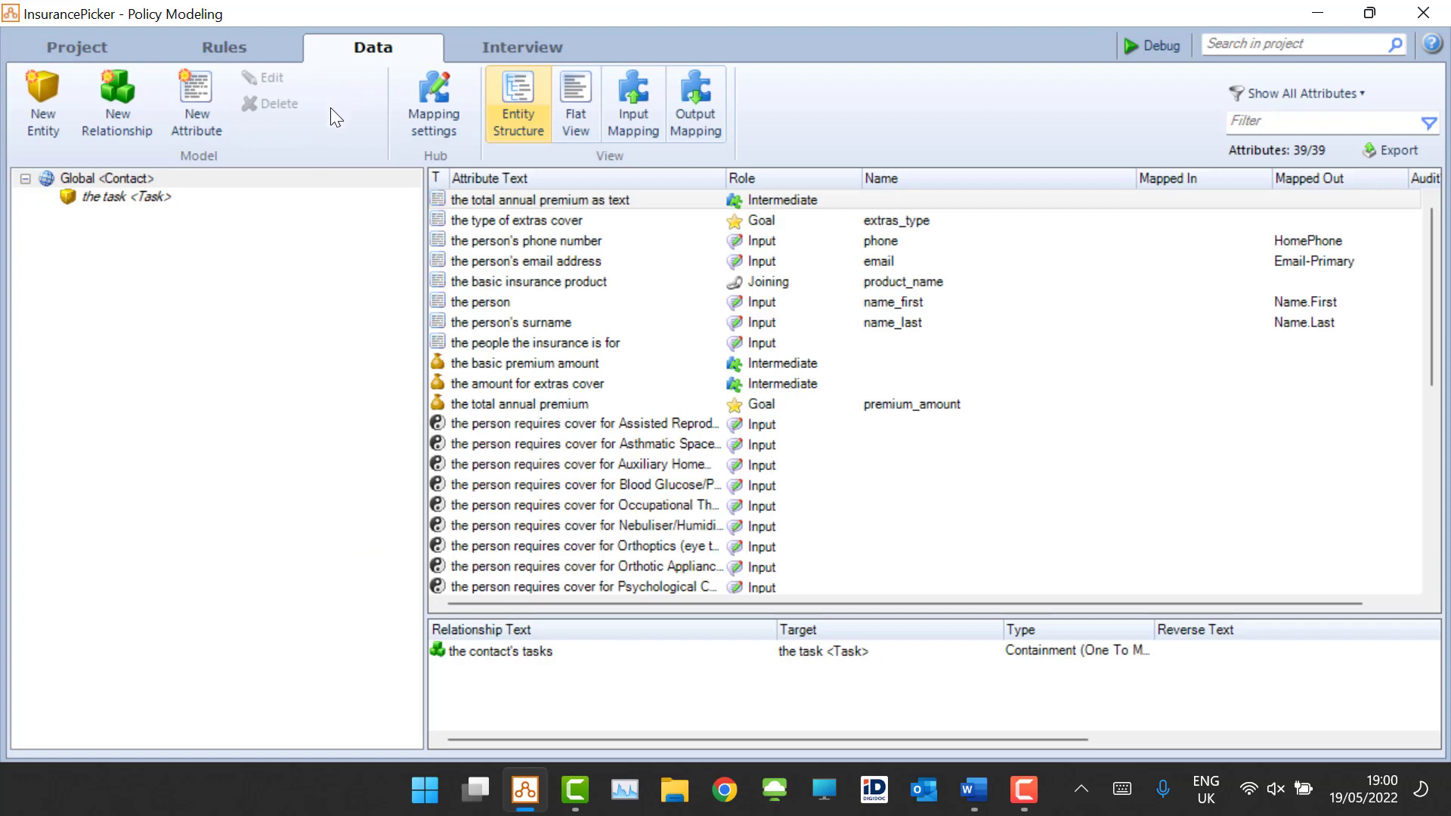
left_click(213, 42)
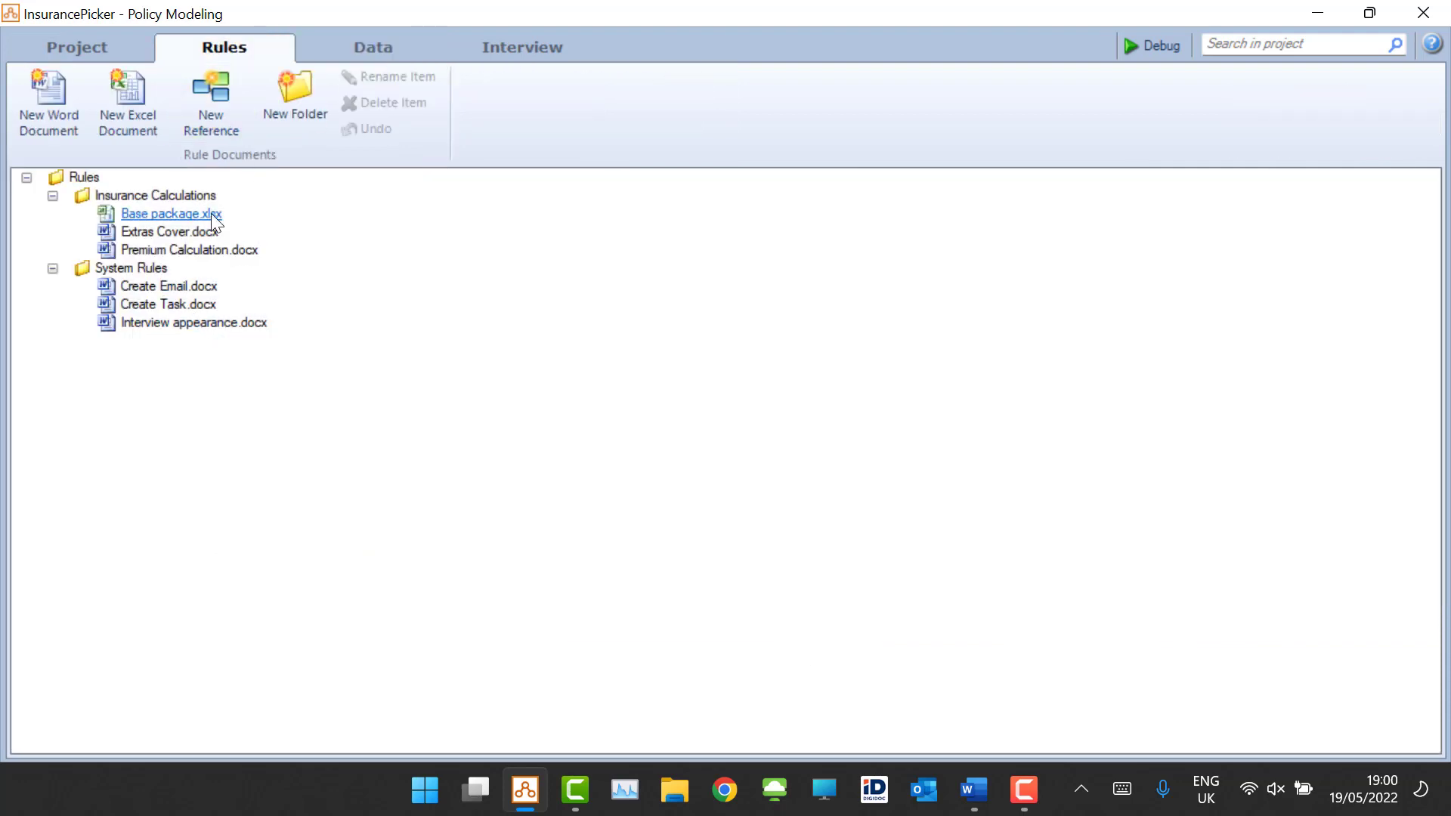
Step: Open Extras Cover.docx, read through its extras rules and type table, and close it
left_click(167, 230)
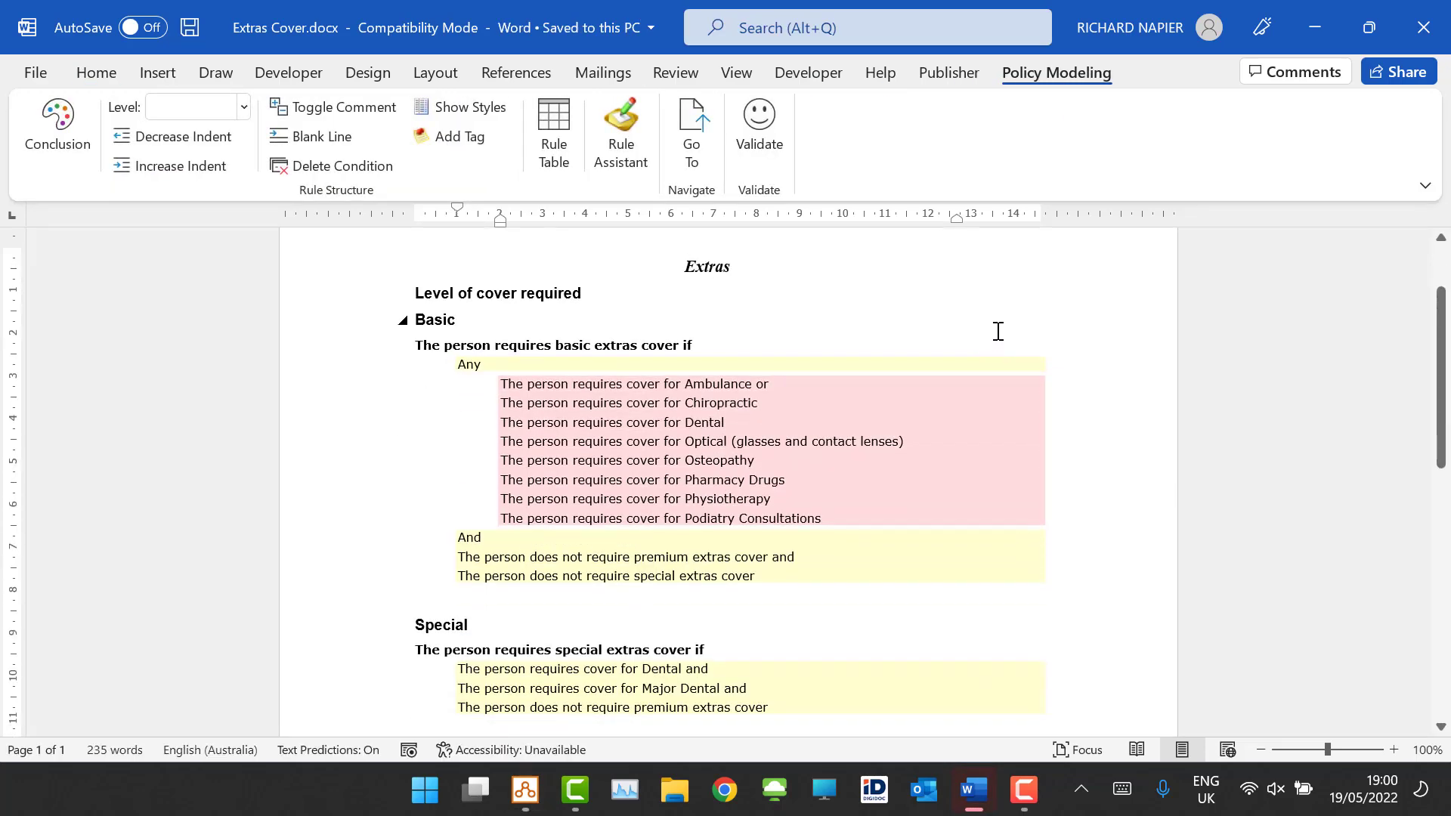
scroll(1005, 300, "down", 5)
scroll(1008, 300, "down", 5)
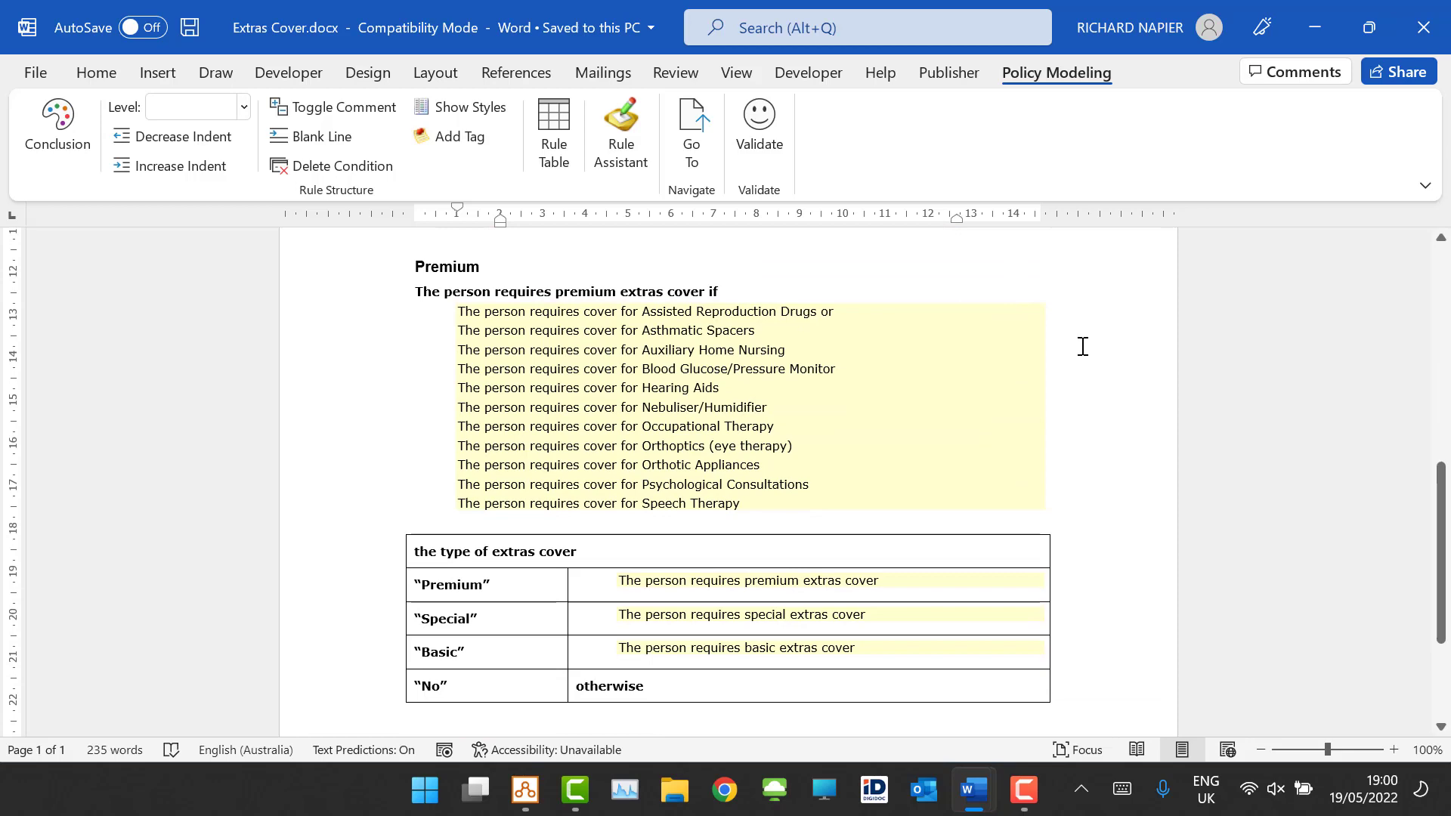
scroll(1083, 346, "down", 4)
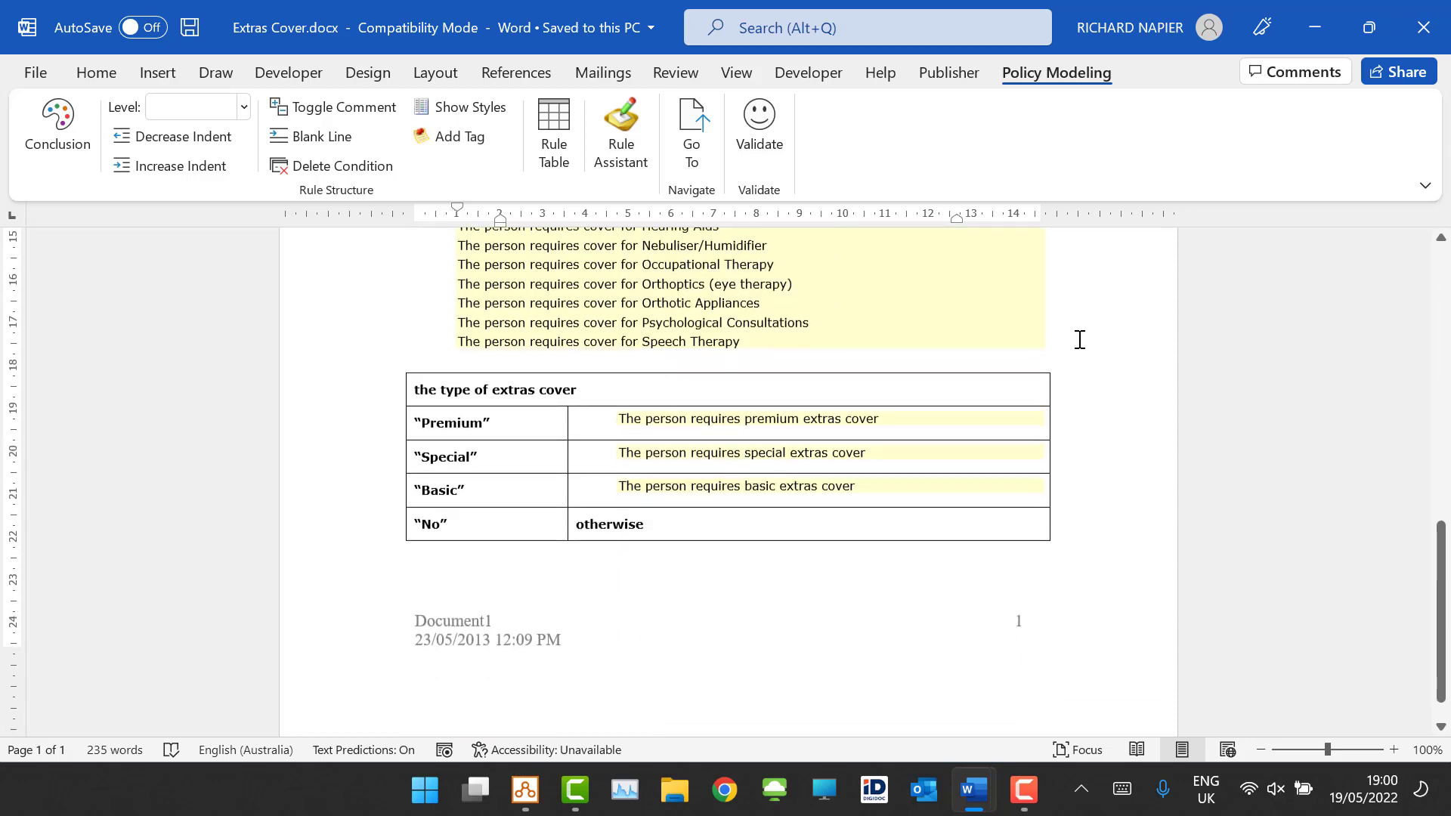
left_click(1446, 21)
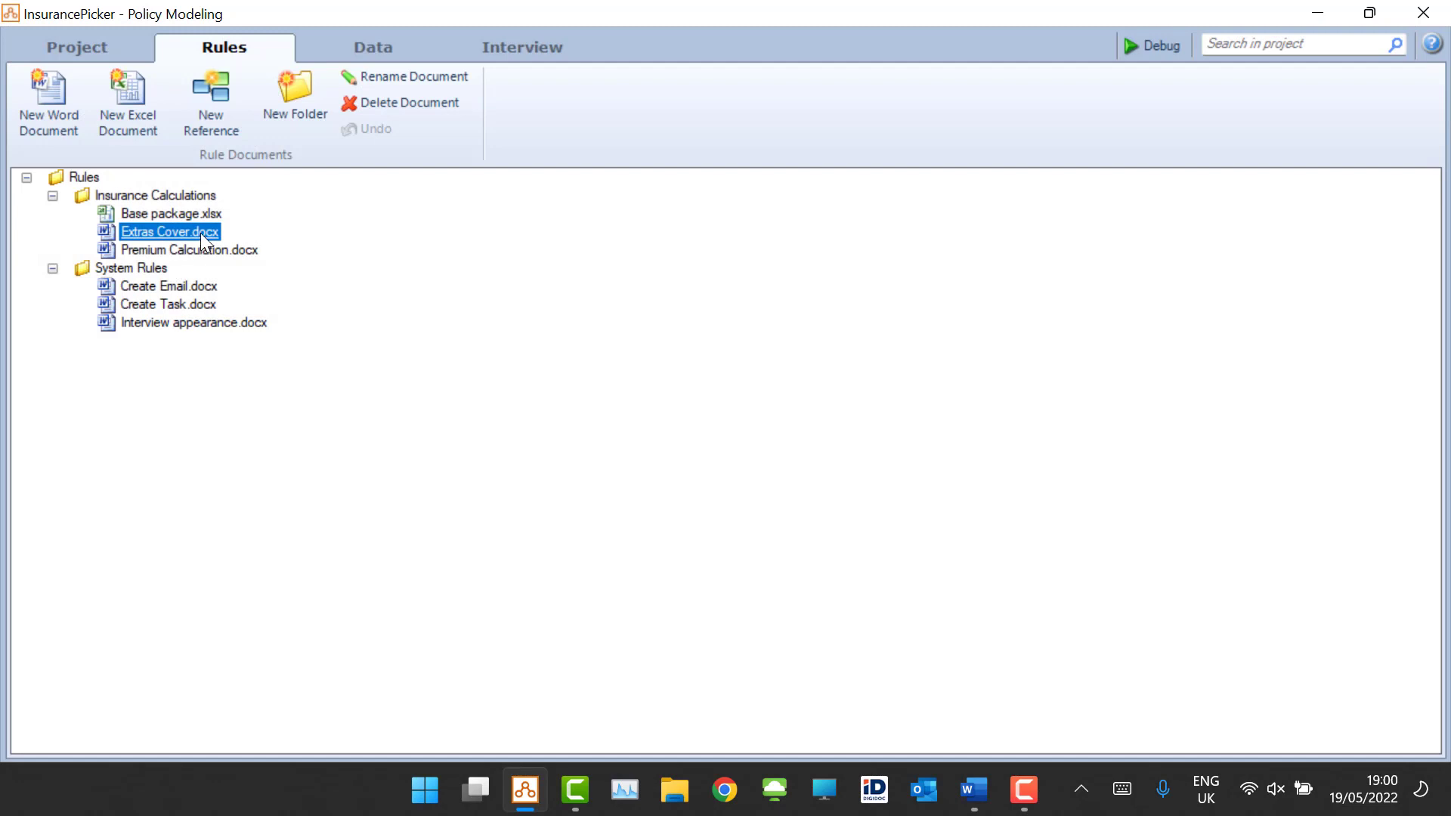
Step: Open Premium Calculation.docx, review its premium tables, and close it
left_click(197, 250)
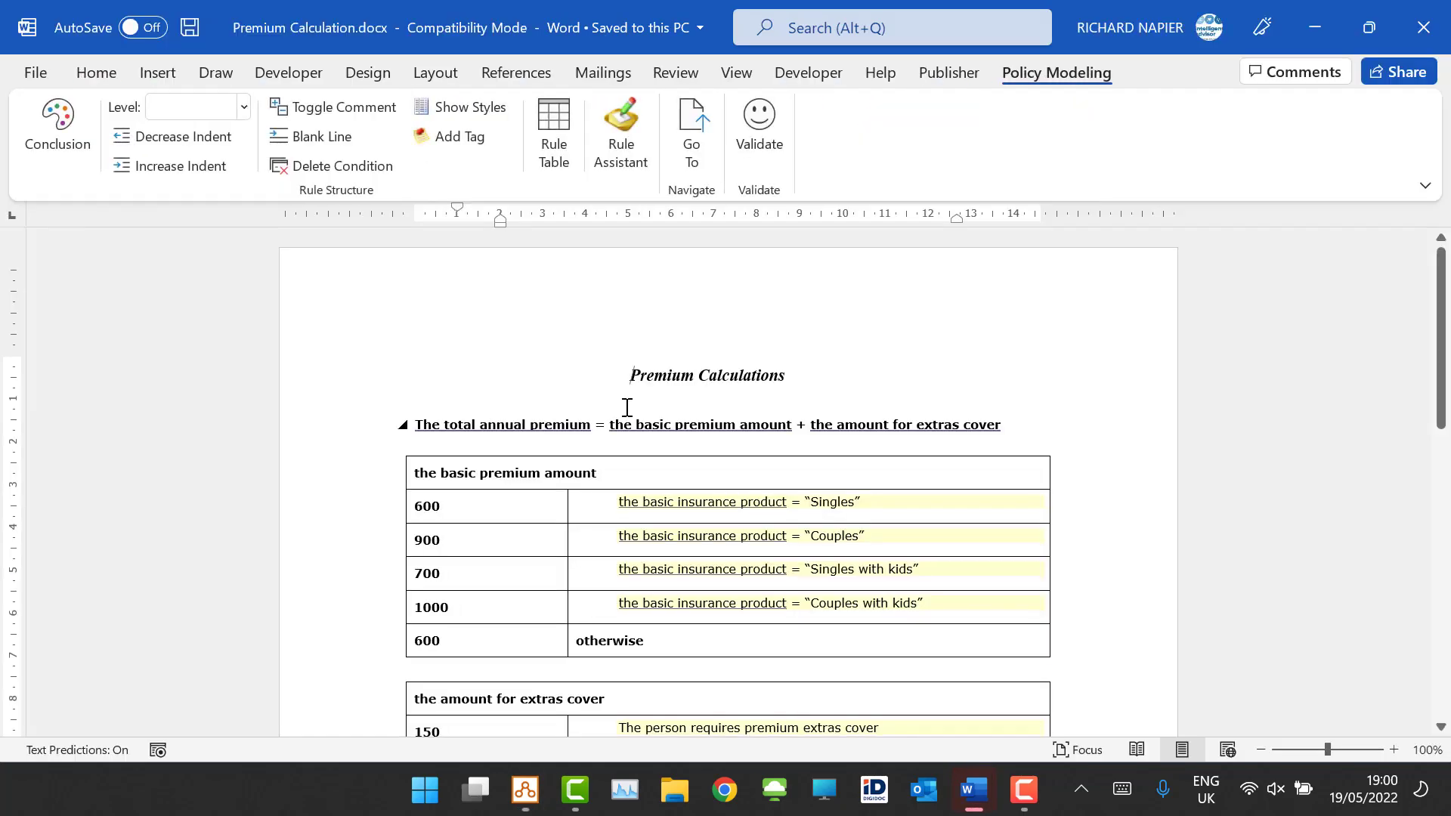
scroll(842, 327, "down", 10)
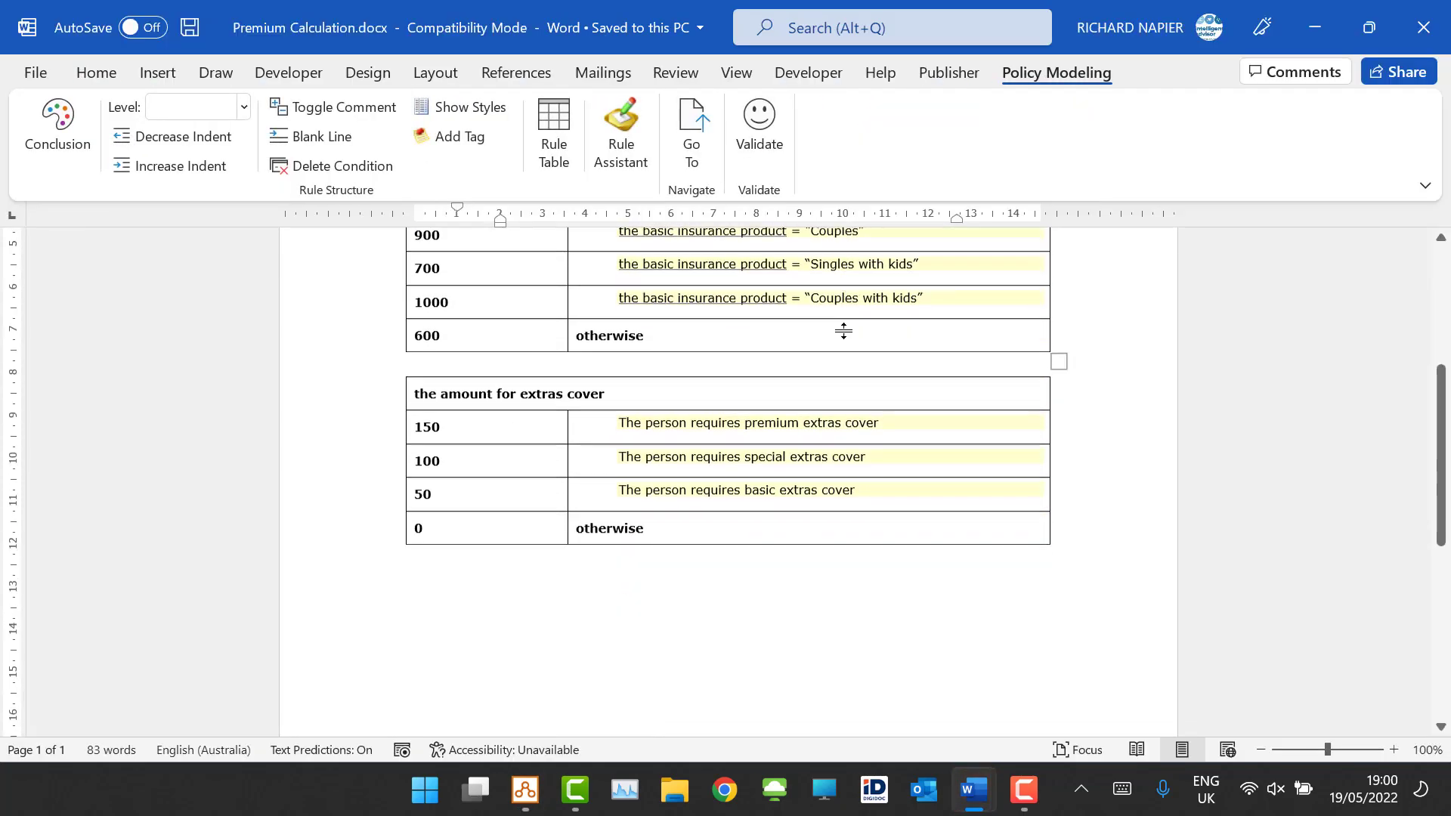
scroll(846, 369, "up", 5)
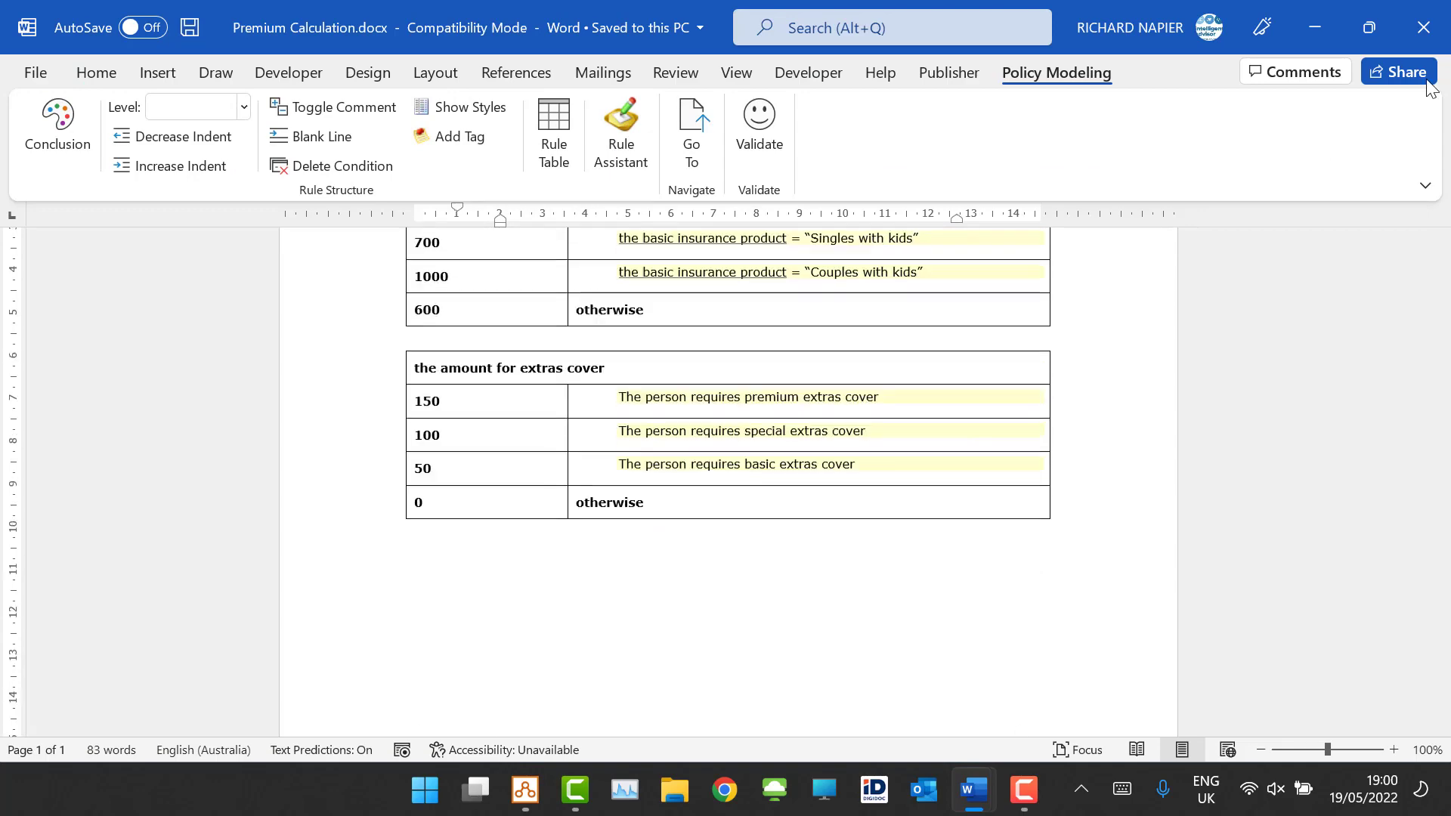
left_click(1422, 27)
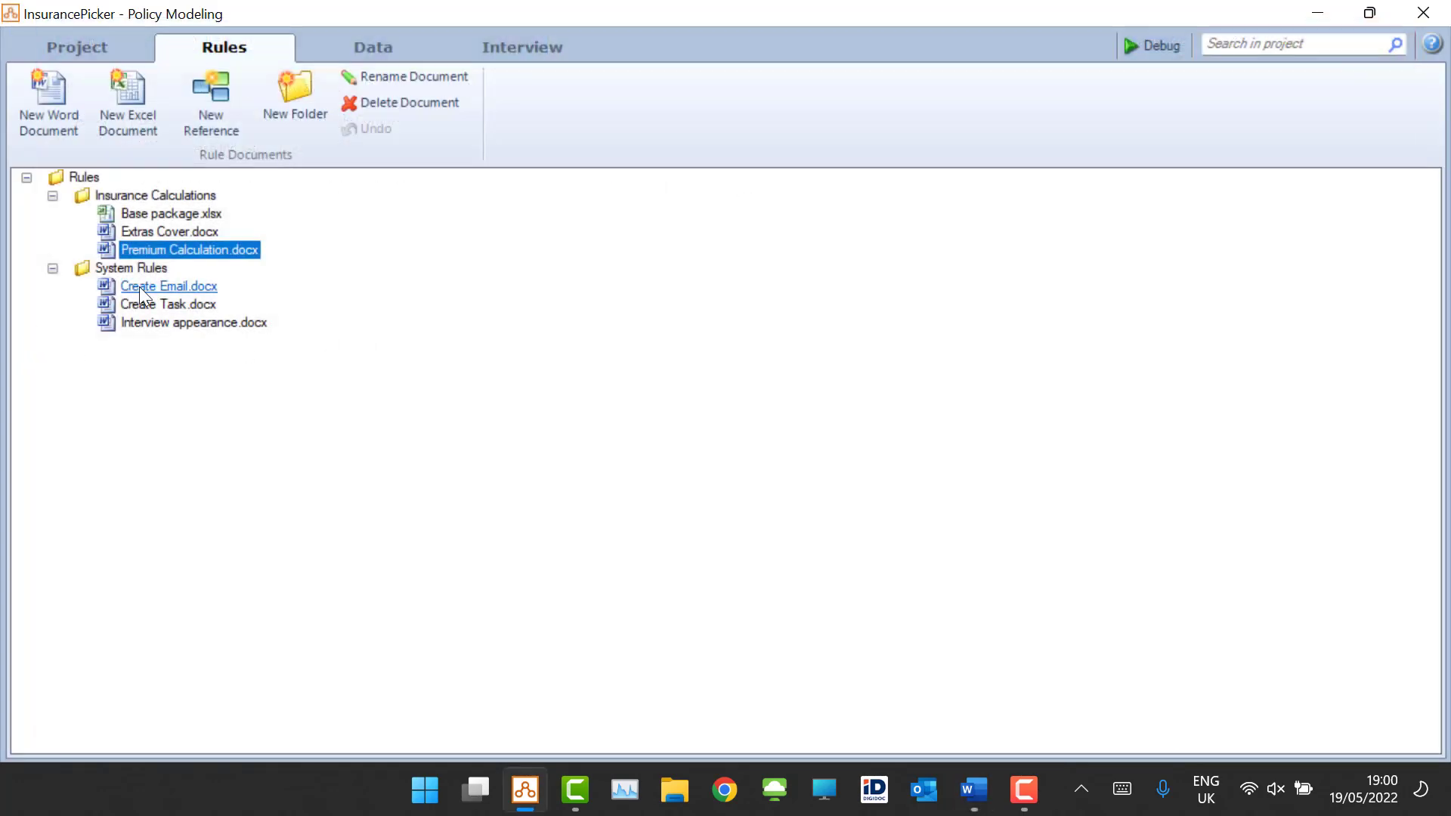
Step: Open Create Task.docx, review its rules, inspect where the total annual premium is defined, and close it
left_click(165, 310)
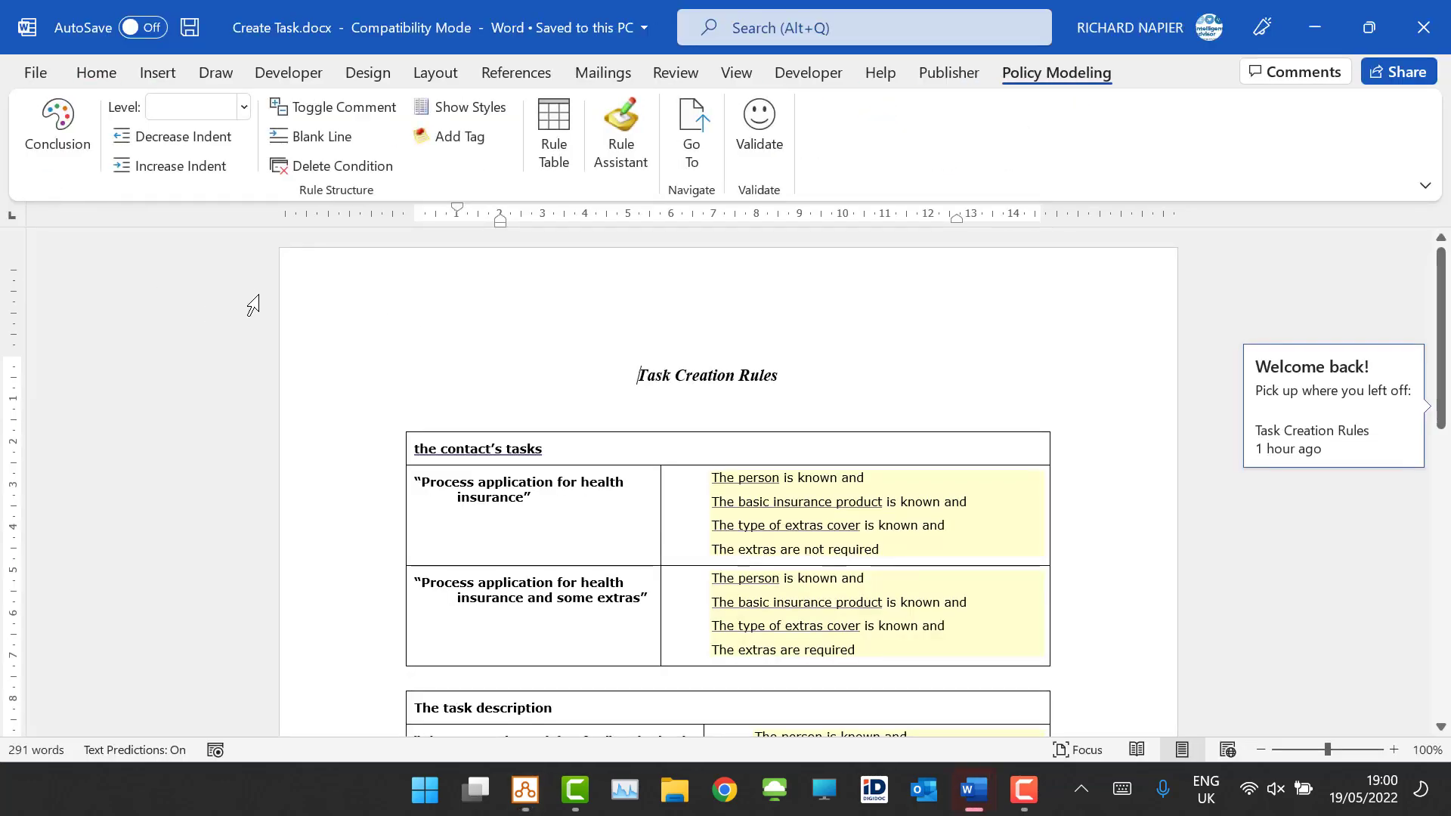
scroll(593, 347, "down", 1)
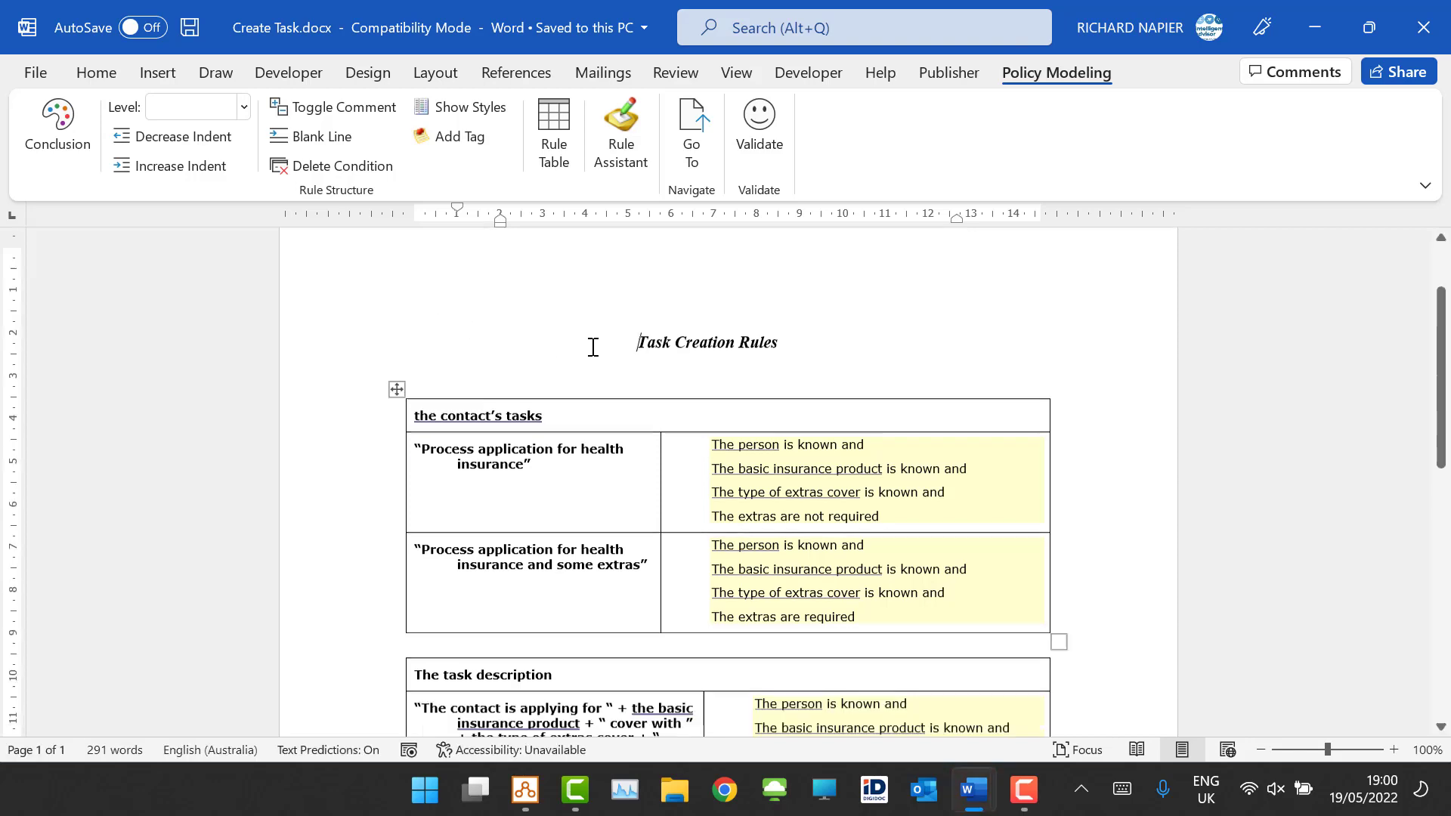
scroll(594, 347, "down", 10)
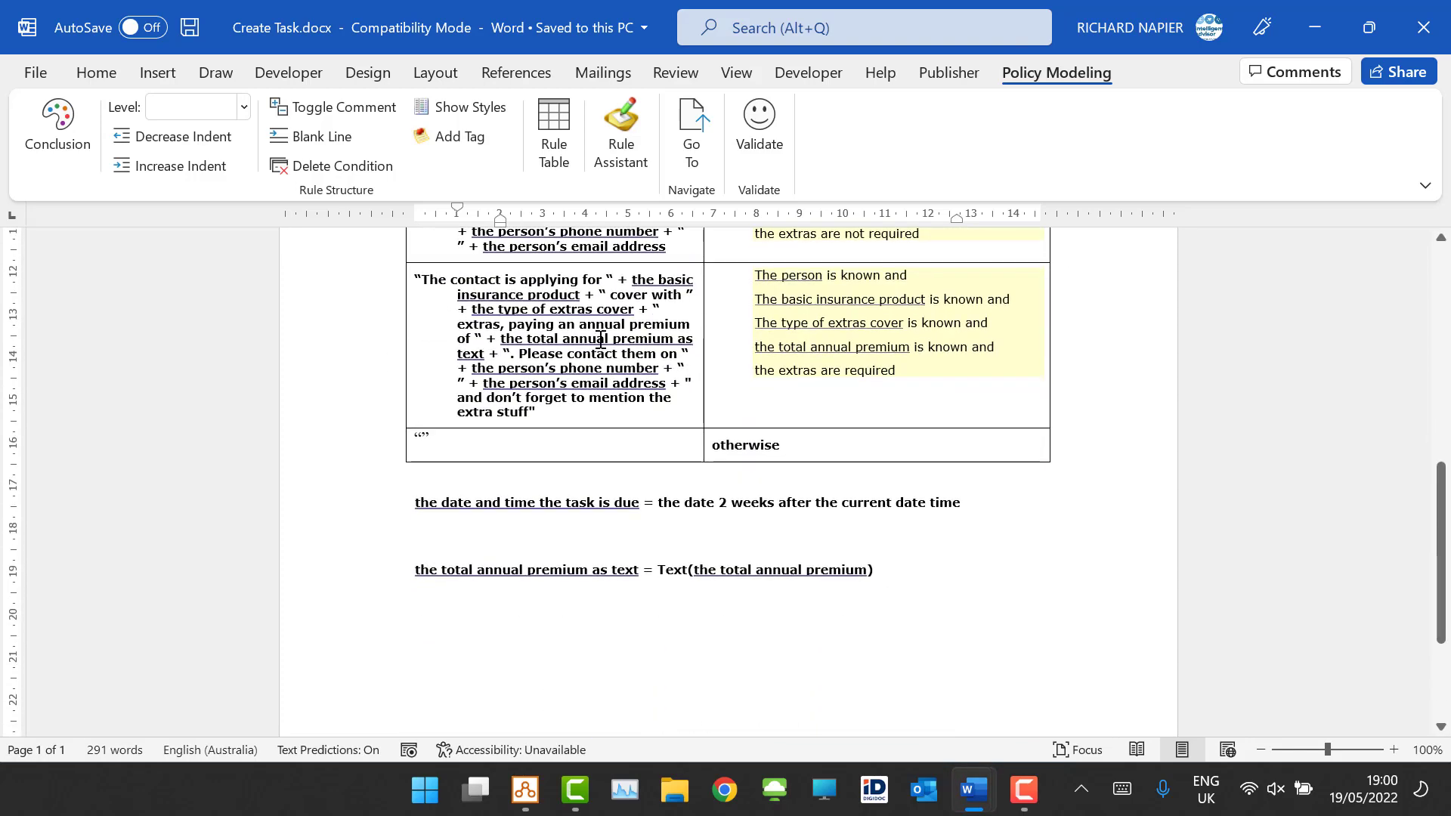
left_click(758, 574)
left_click(692, 135)
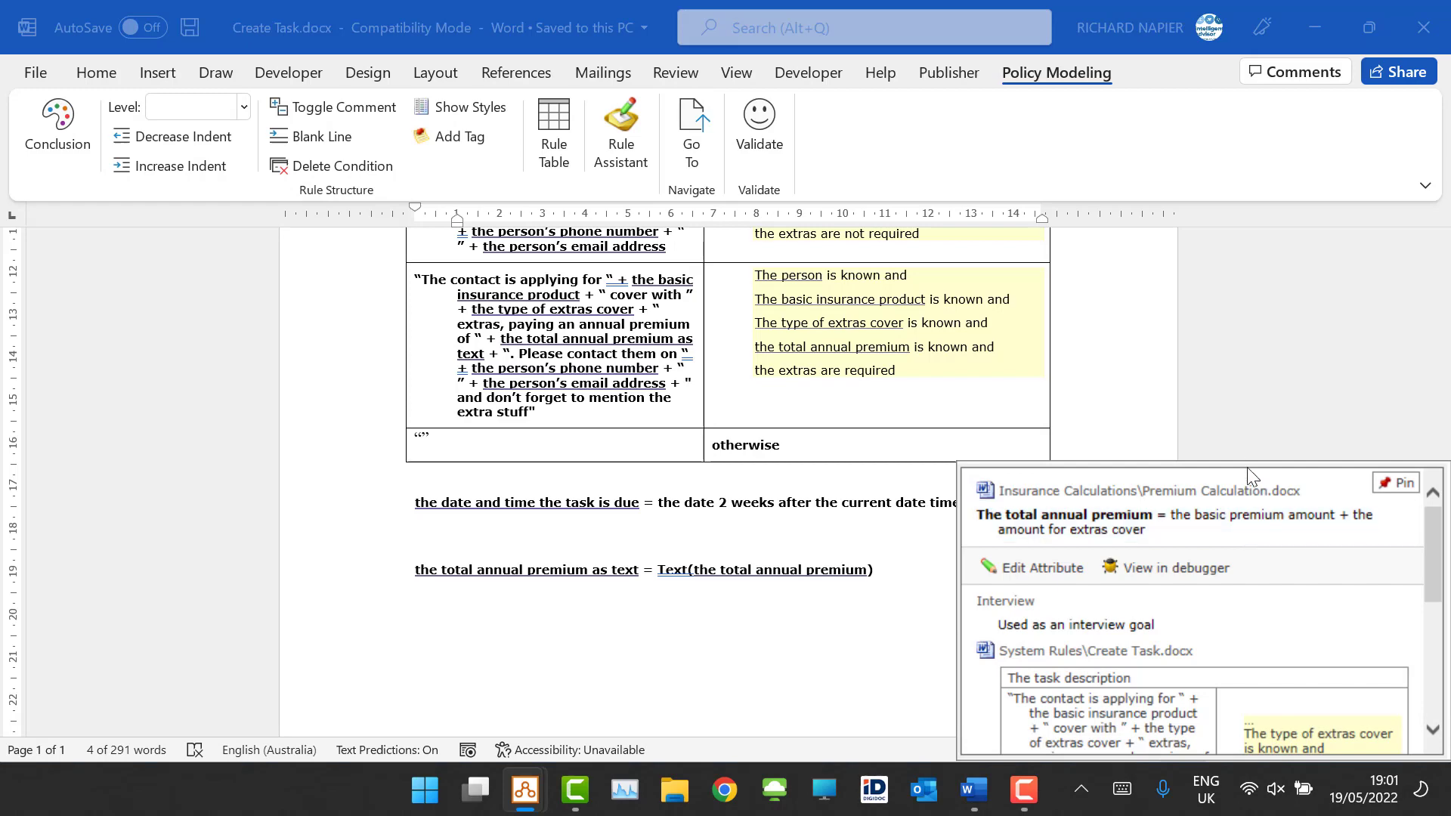
left_click(1440, 34)
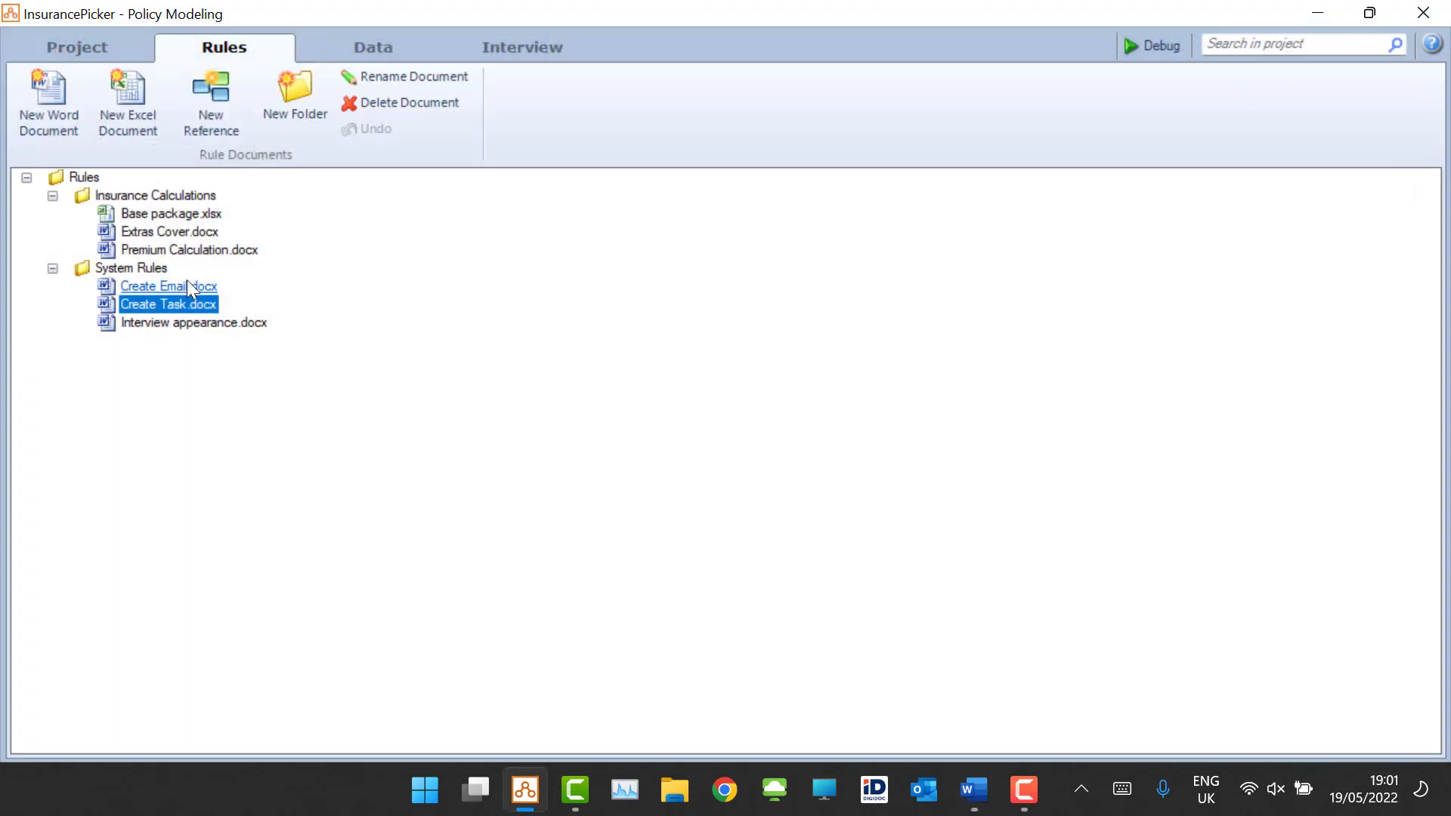
Step: Switch to the project's Interview tab
left_click(368, 47)
left_click(514, 45)
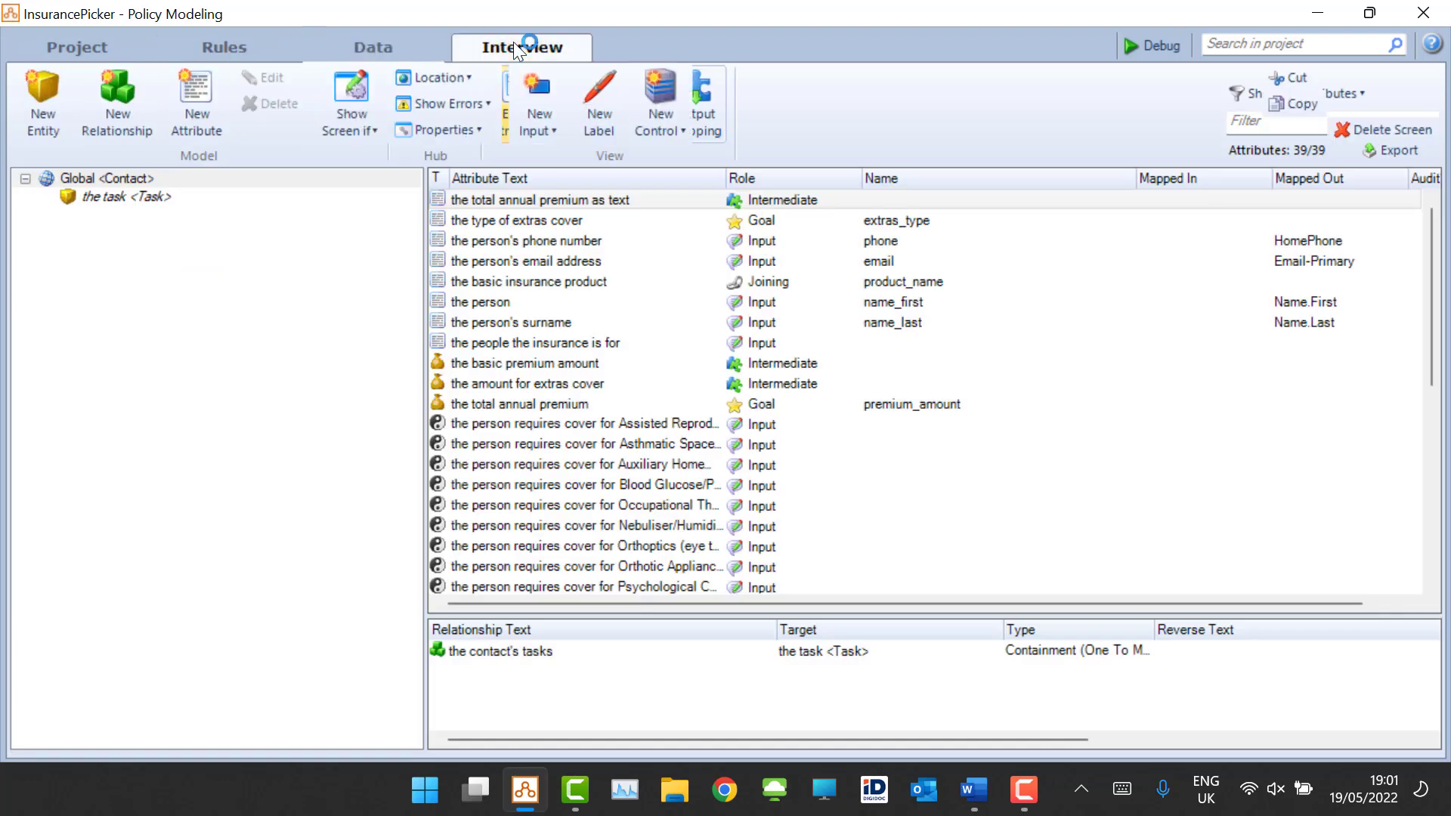